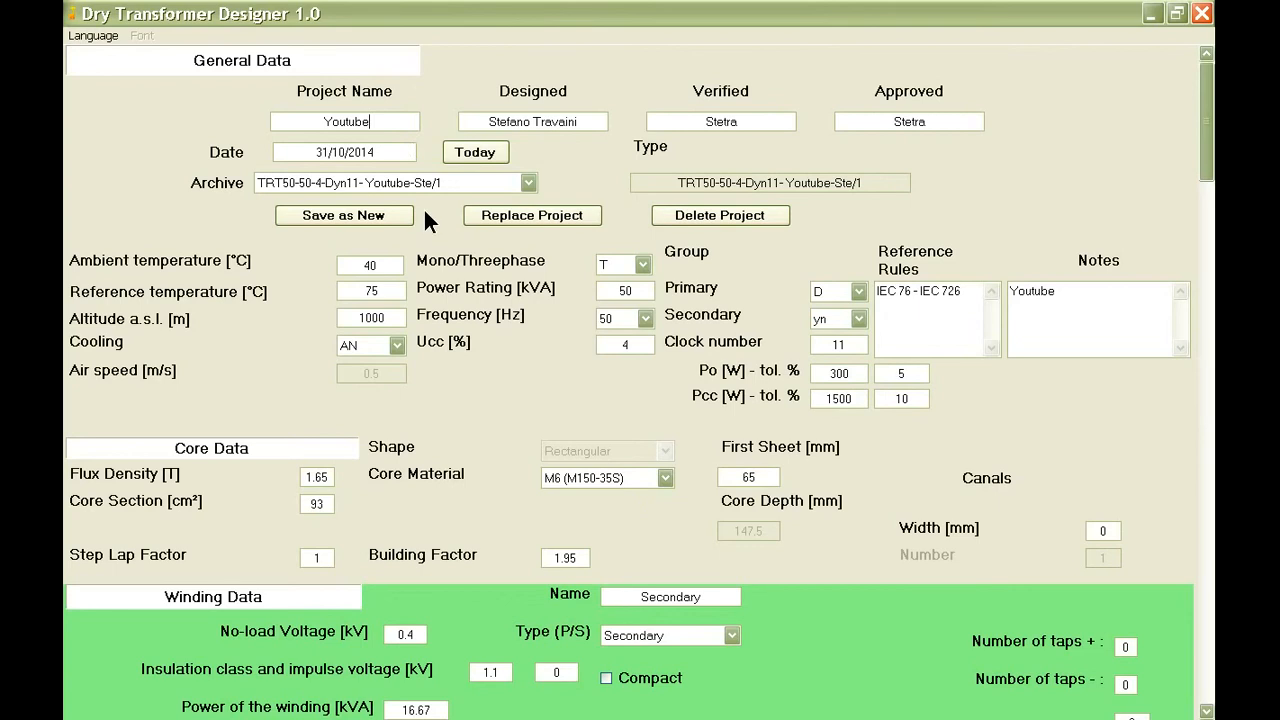
# Examine the data form from the general and core data down to the conductor and winding structure sections.
pyautogui.scroll(-3, 432, 215)
pyautogui.scroll(-3, 432, 209)
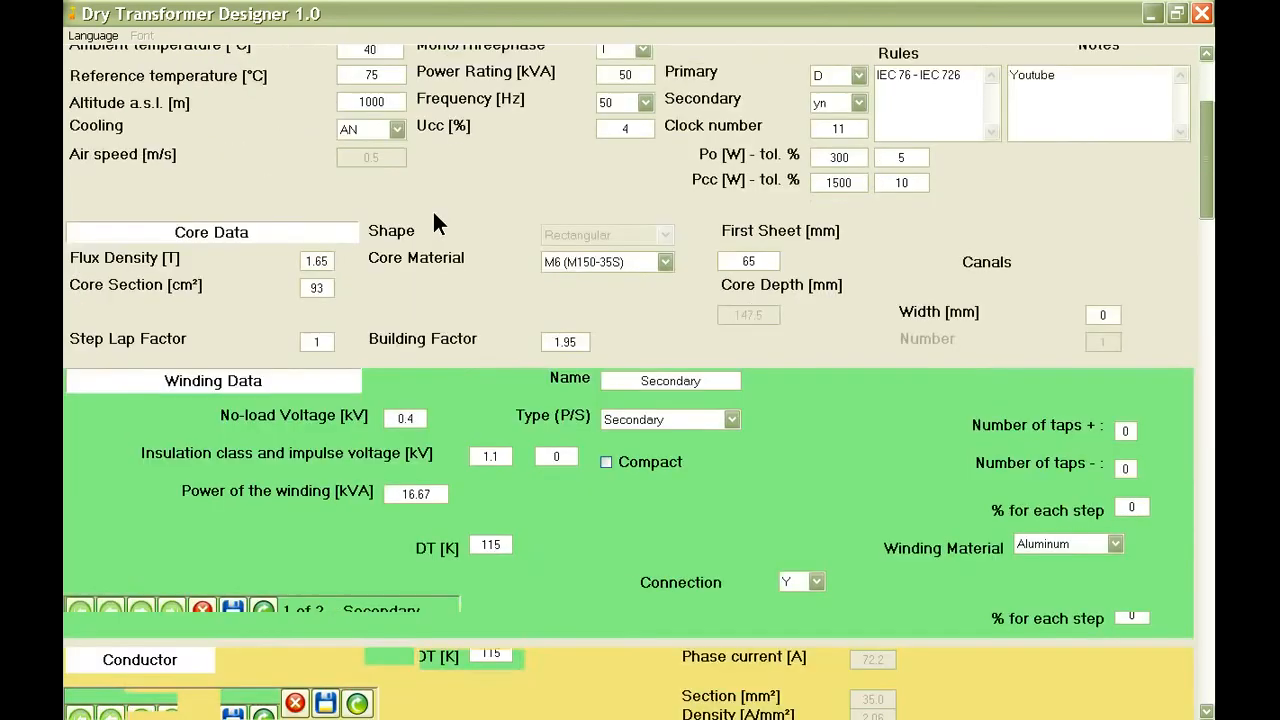
pyautogui.scroll(-3, 504, 278)
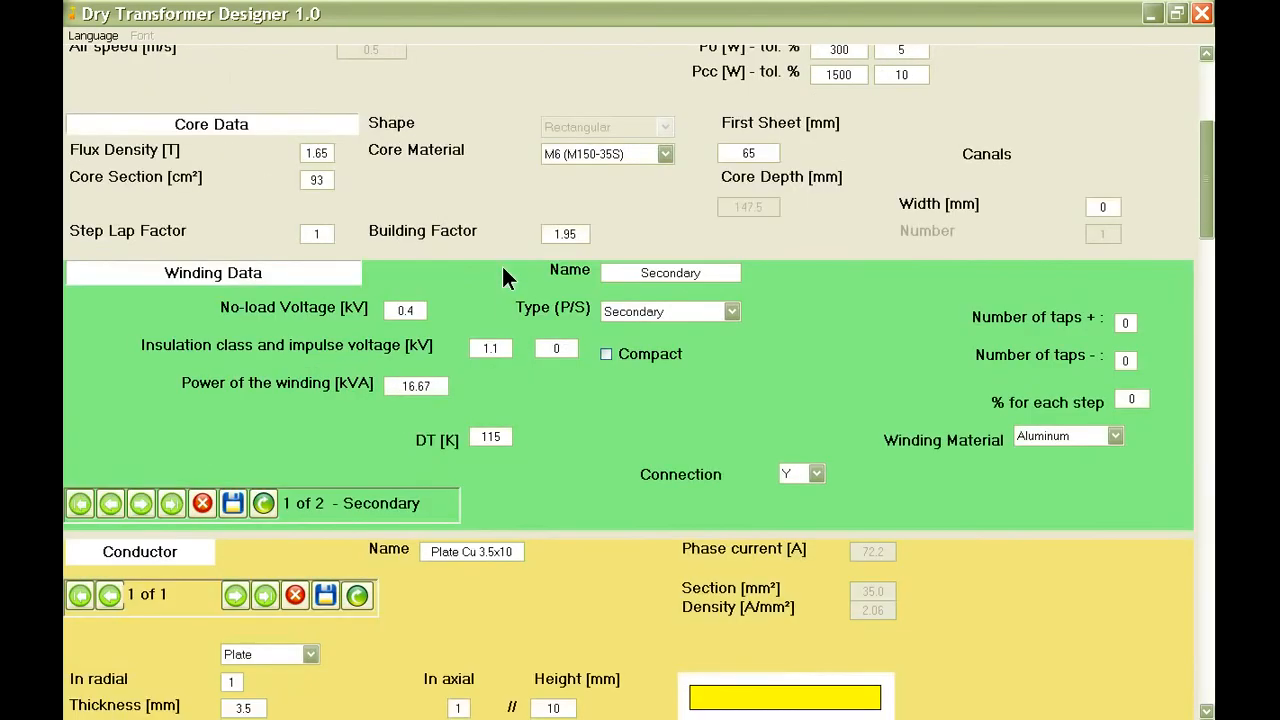
pyautogui.scroll(-3, 504, 278)
pyautogui.scroll(-3, 502, 264)
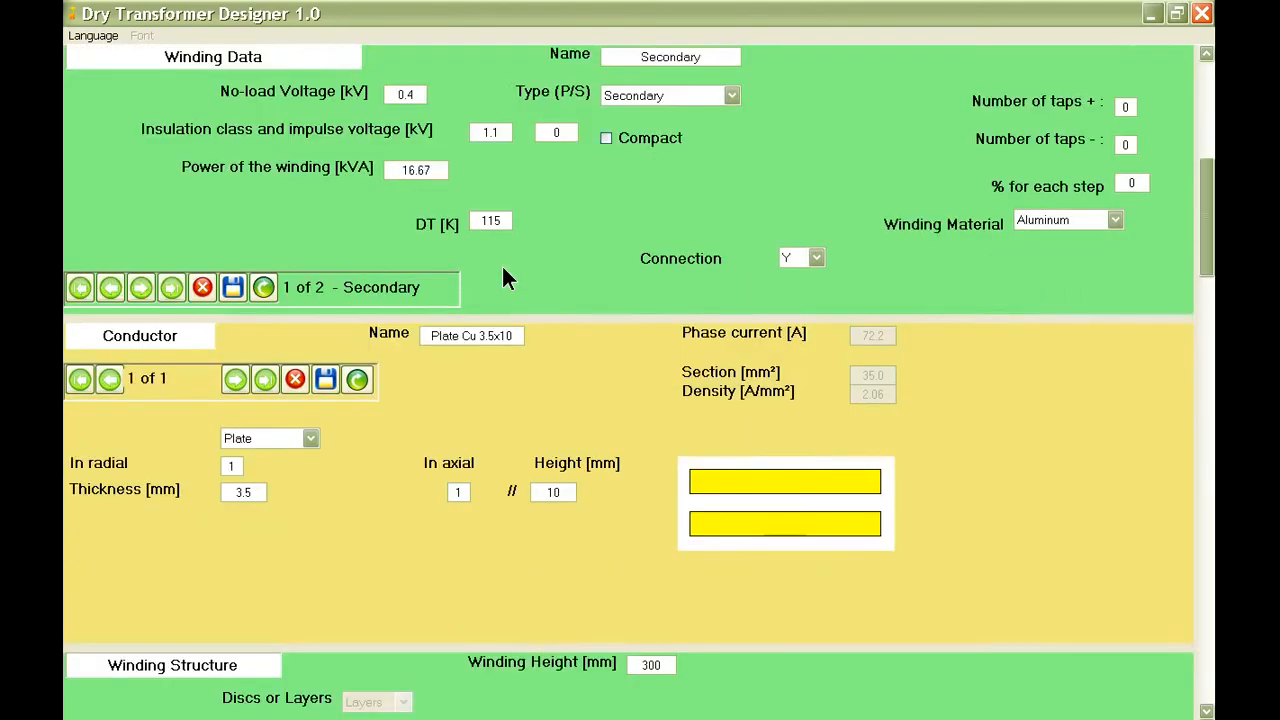
pyautogui.scroll(-3, 502, 264)
pyautogui.scroll(-3, 503, 278)
pyautogui.scroll(-3, 503, 278)
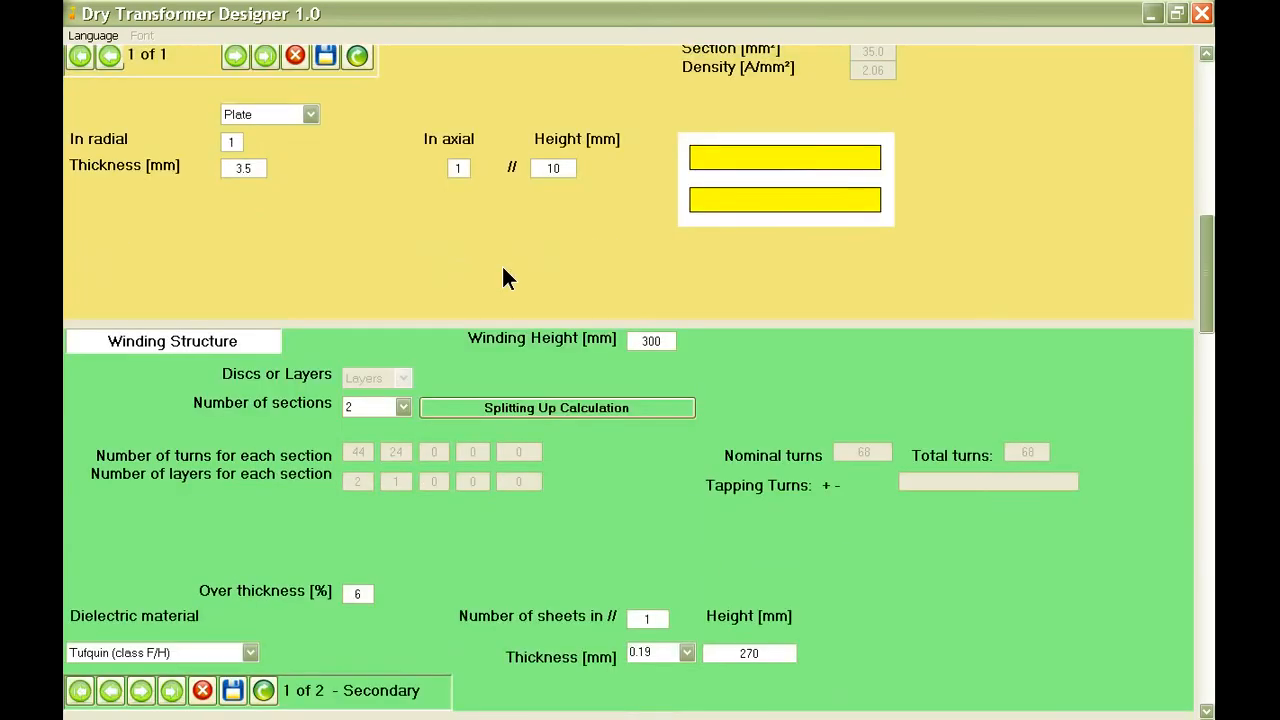
pyautogui.scroll(3, 503, 270)
pyautogui.scroll(3, 503, 270)
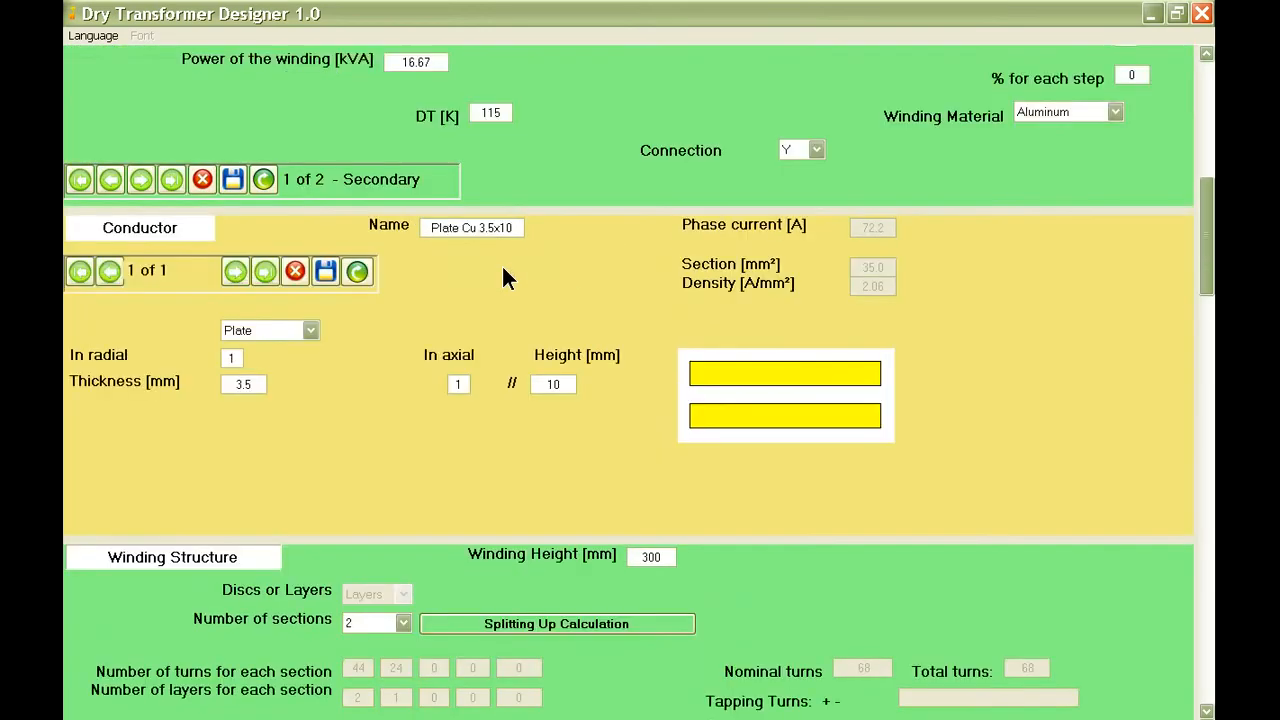
pyautogui.scroll(12, 503, 270)
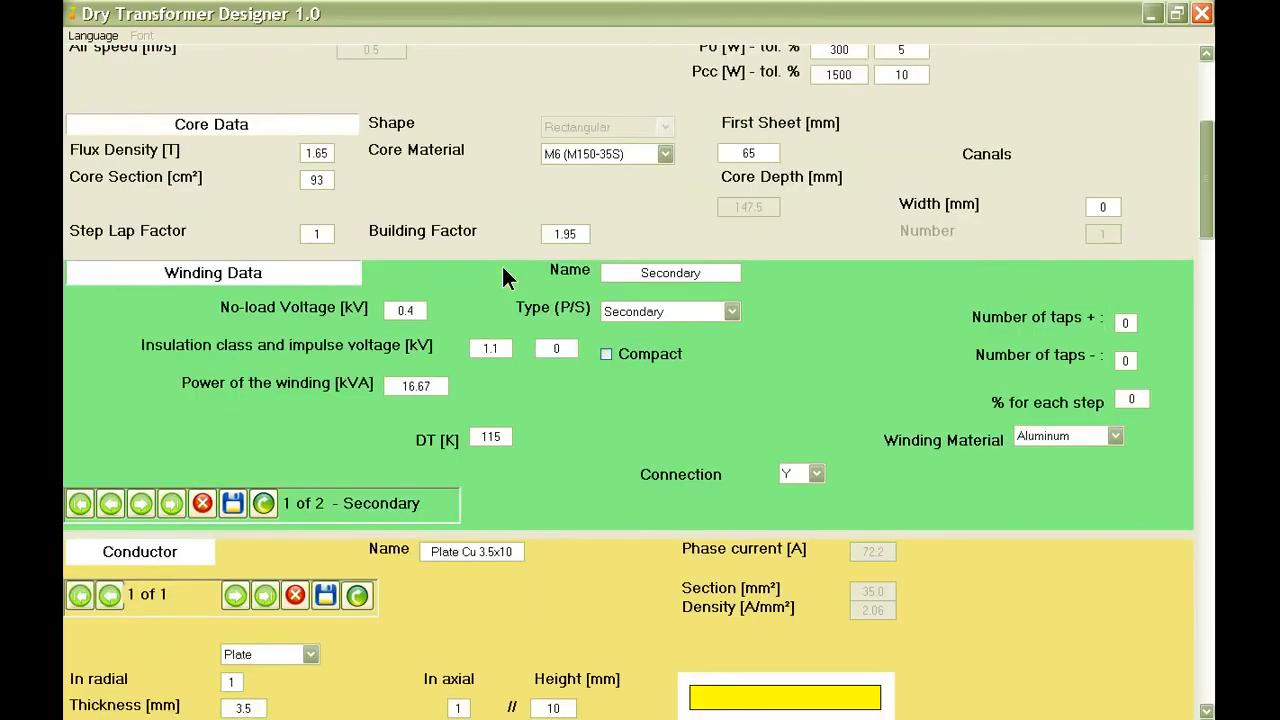
pyautogui.scroll(6, 502, 264)
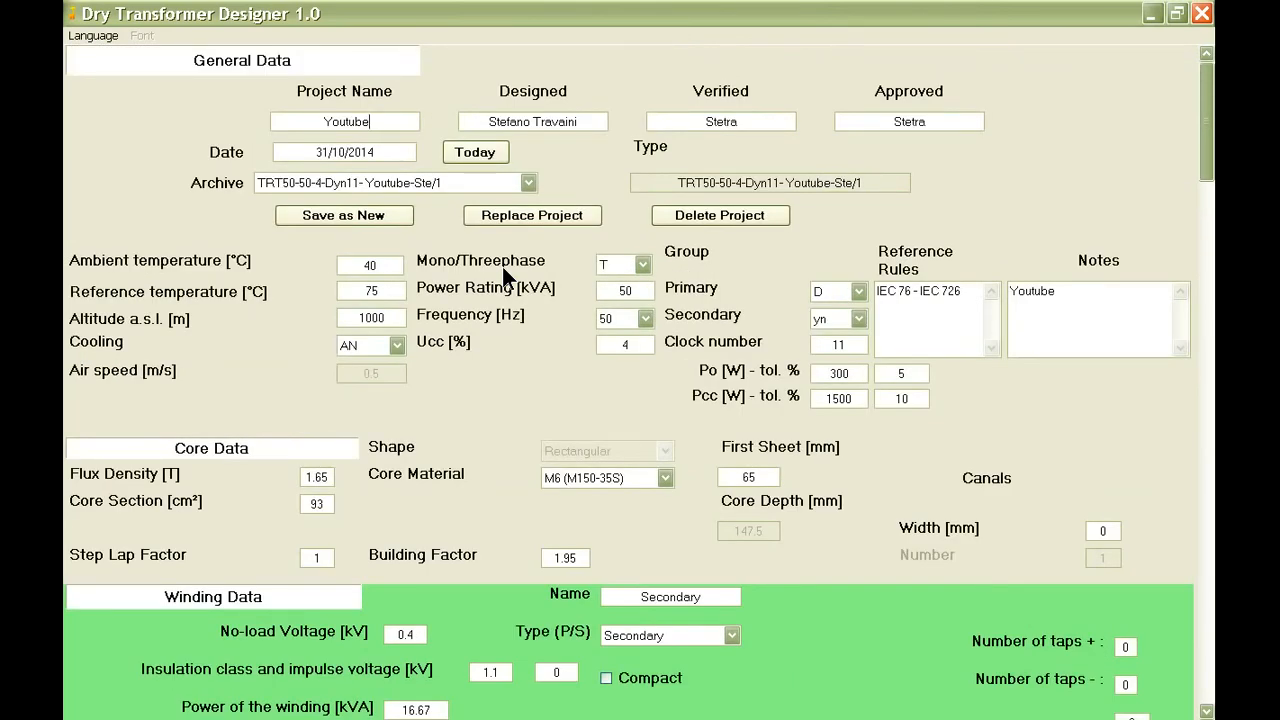
# Load the archived project TRT50-50-4-Dyn11-Youtube-Ste/1 and enter Youtube as the project name.
pyautogui.click(518, 178)
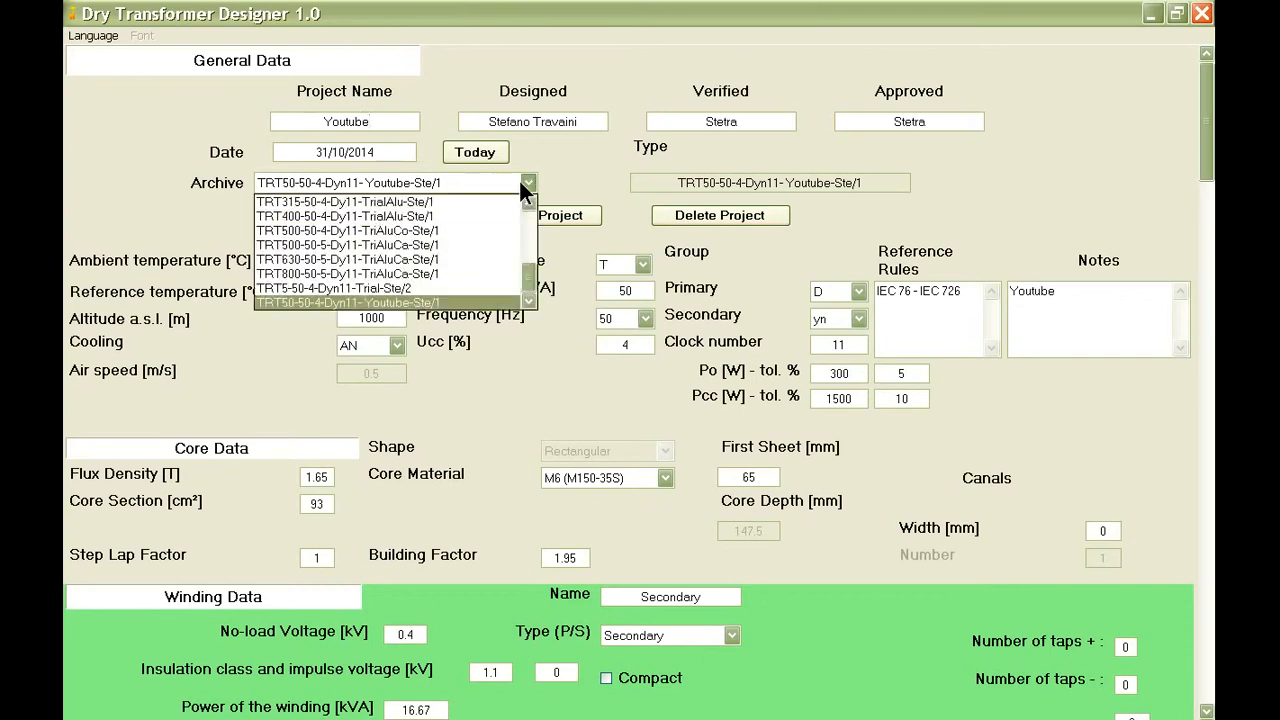
pyautogui.click(466, 299)
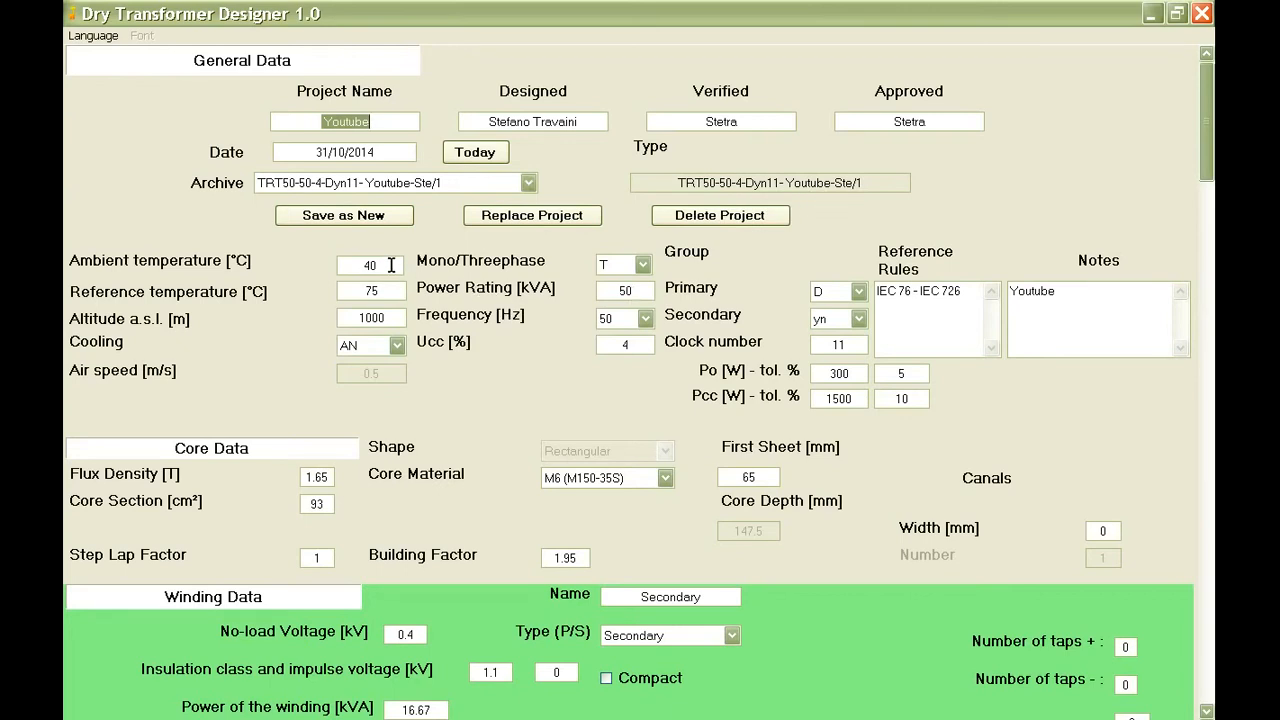
pyautogui.click(383, 118)
pyautogui.moveTo(383, 118); pyautogui.dragTo(320, 121)
pyautogui.write('Youtube')
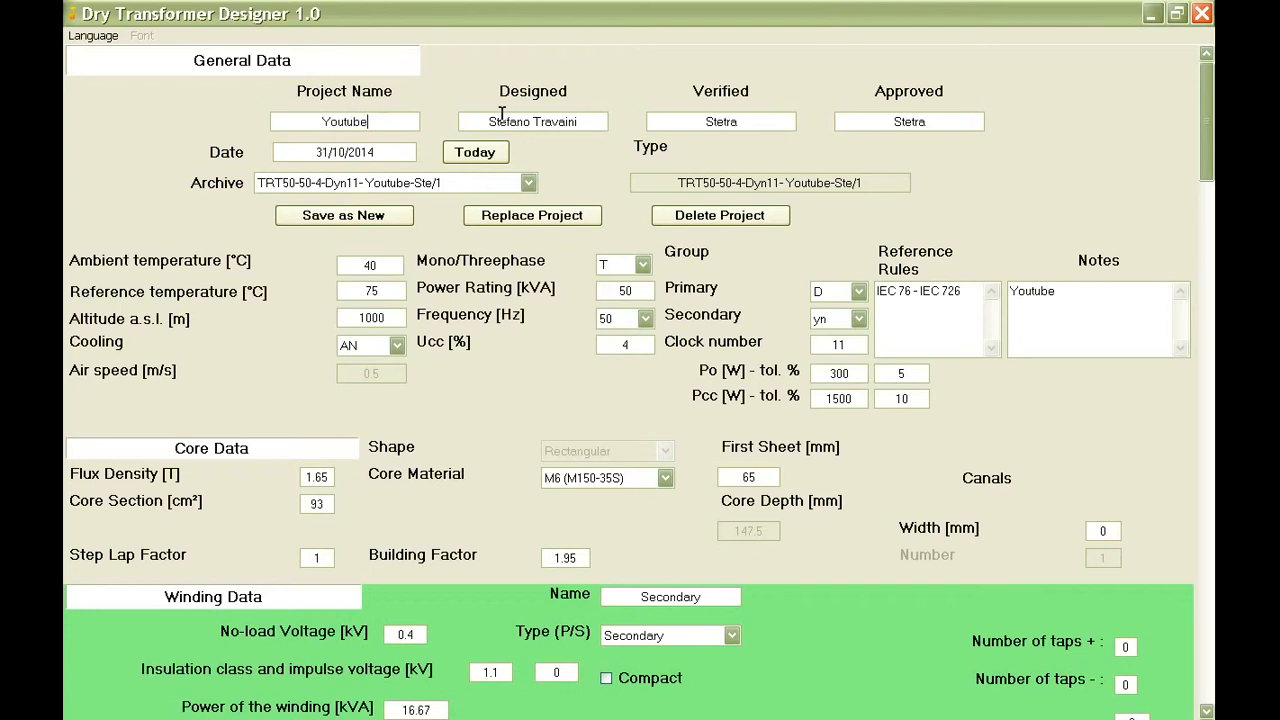
pyautogui.write('100')
pyautogui.click(590, 121)
pyautogui.click(405, 119)
pyautogui.hotkey('shift', 'Left')
pyautogui.hotkey('shift', 'Left')
pyautogui.hotkey('shift', 'Left')
pyautogui.press('BackSpace')
# Set the project date to today.
pyautogui.click(466, 150)
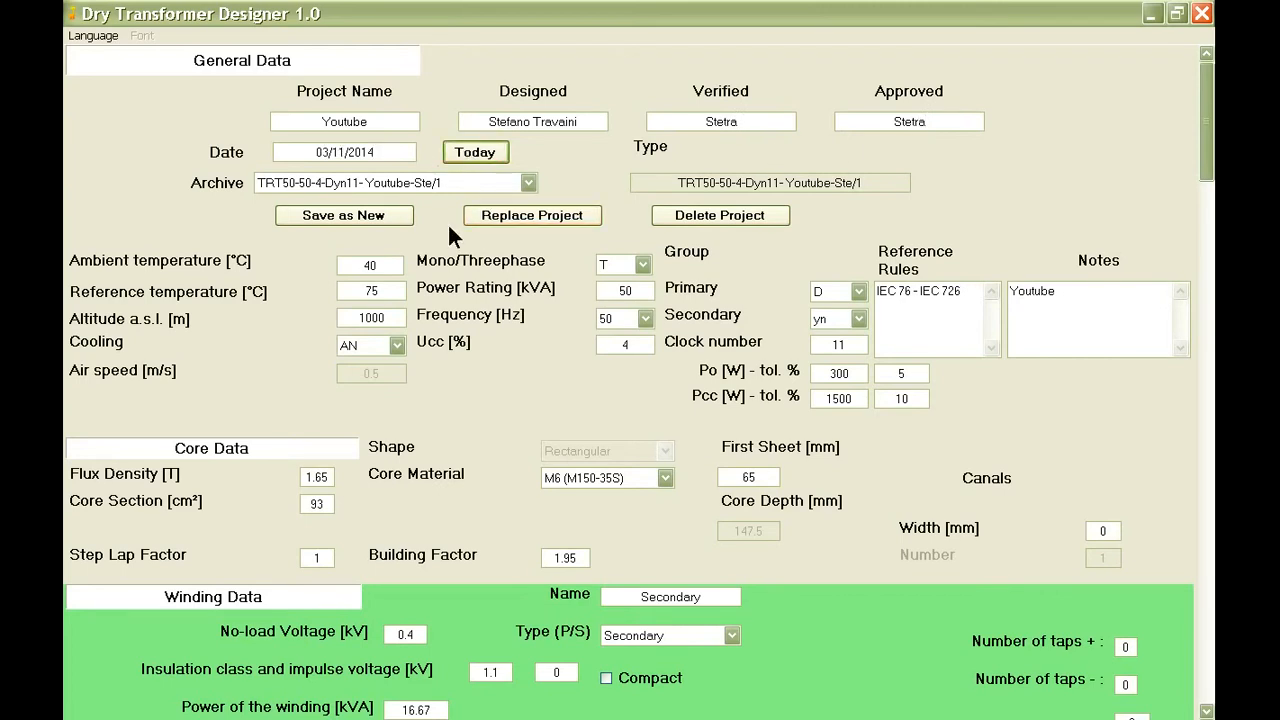
pyautogui.doubleClick(389, 265)
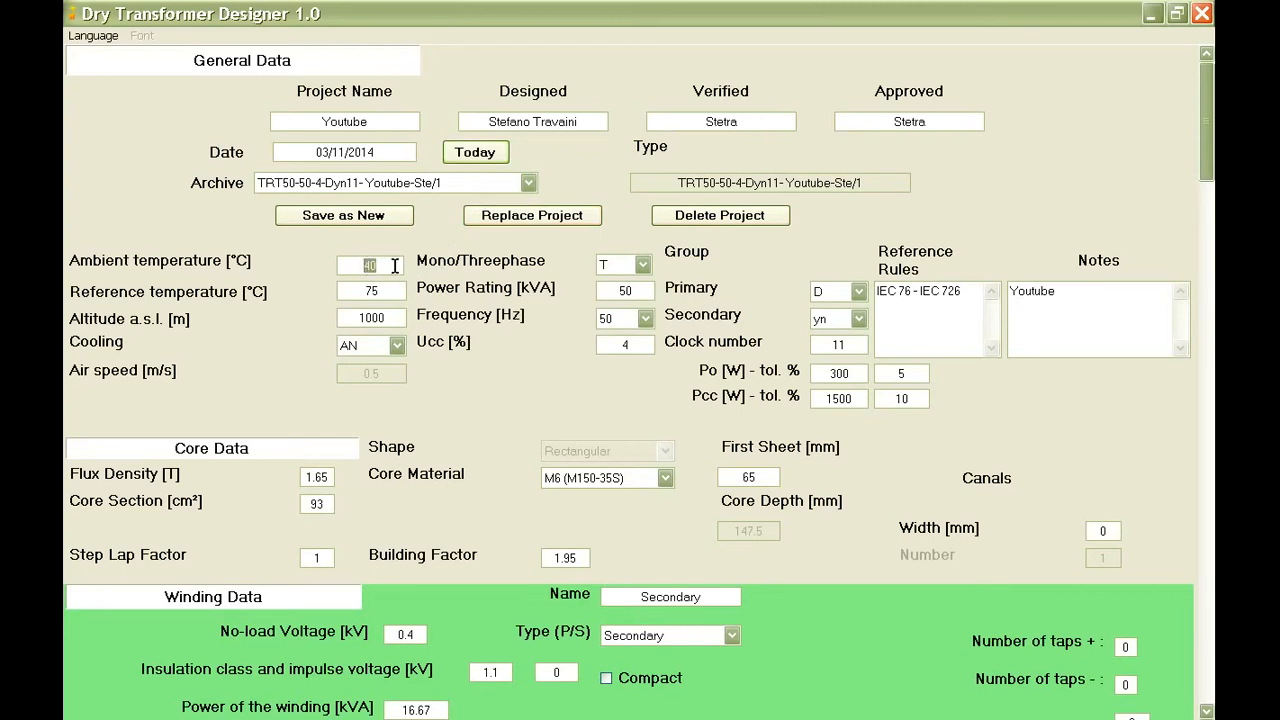
pyautogui.click(394, 266)
# Set the reference temperature to 75 °C and the altitude to 1000 m.
pyautogui.click(380, 291)
pyautogui.doubleClick(380, 291)
pyautogui.write('75')
pyautogui.press('Tab')
pyautogui.write('1000')
# Try the AF cooling option and switch the cooling back to AN.
pyautogui.click(395, 347)
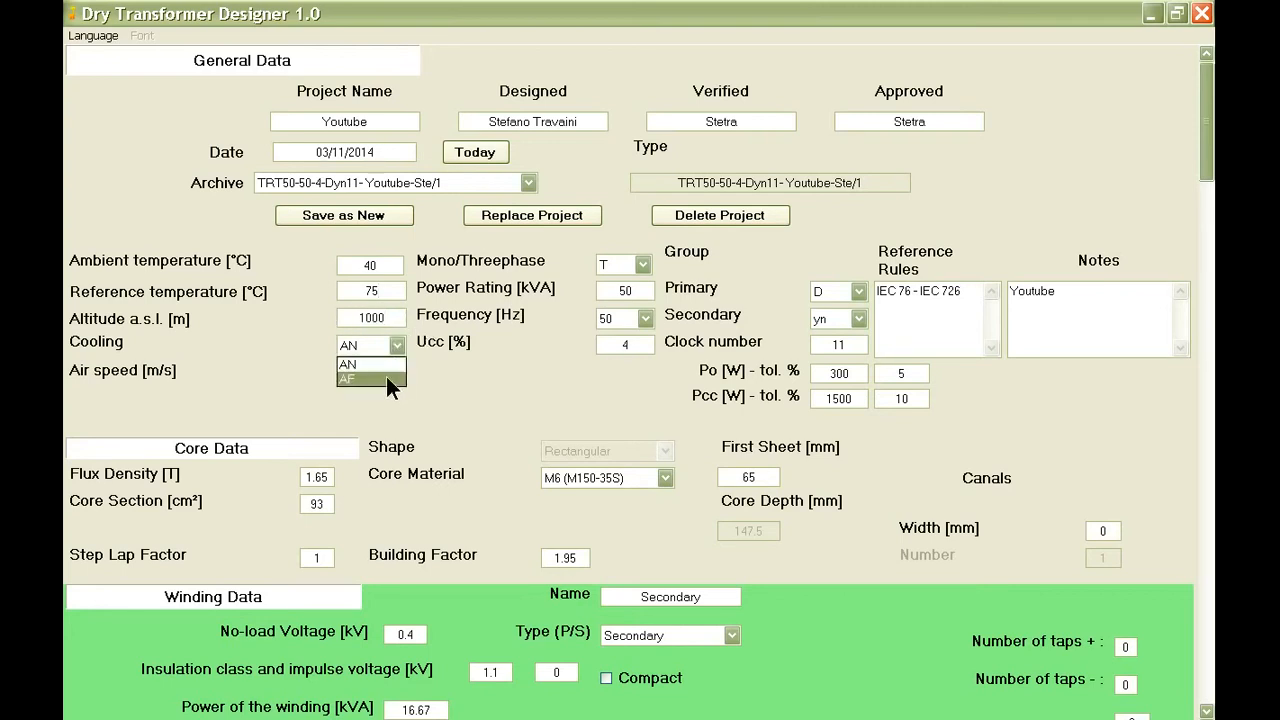
pyautogui.click(386, 343)
pyautogui.click(386, 343)
pyautogui.click(387, 376)
pyautogui.click(395, 344)
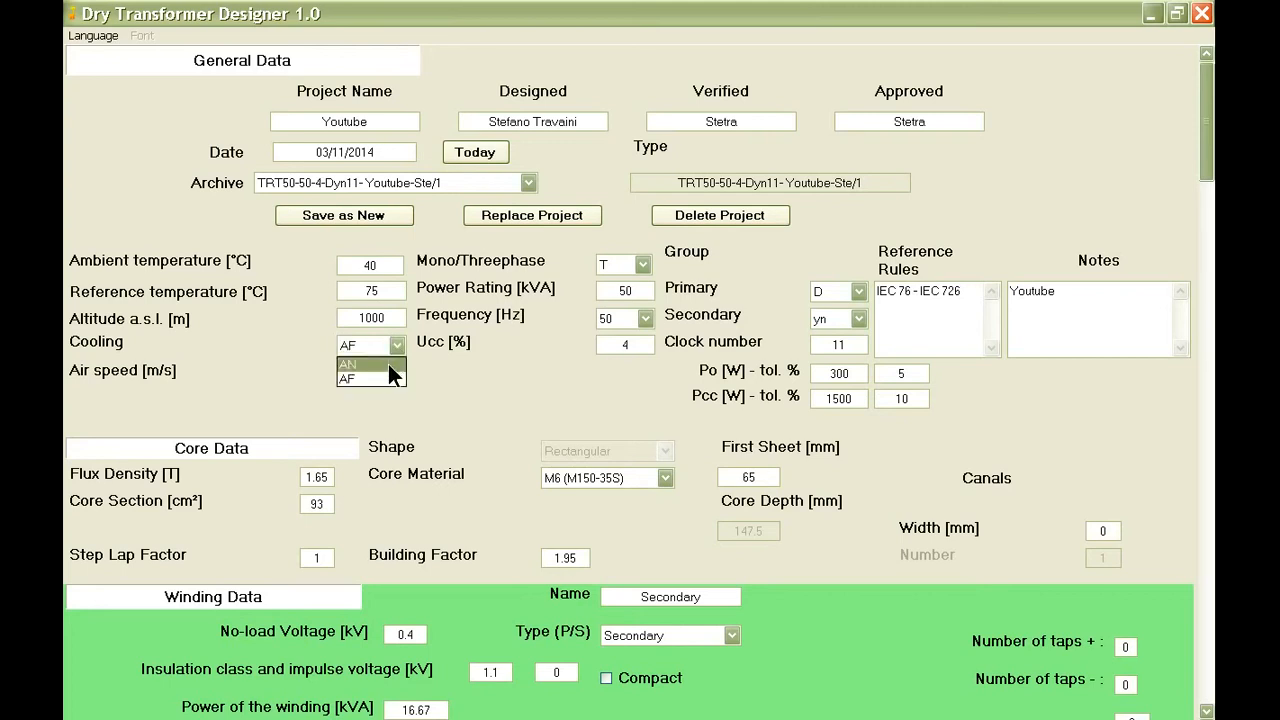
pyautogui.click(390, 359)
# Select three-phase (T) and set the power rating to 100 kVA with a Ucc of 4 %.
pyautogui.click(641, 267)
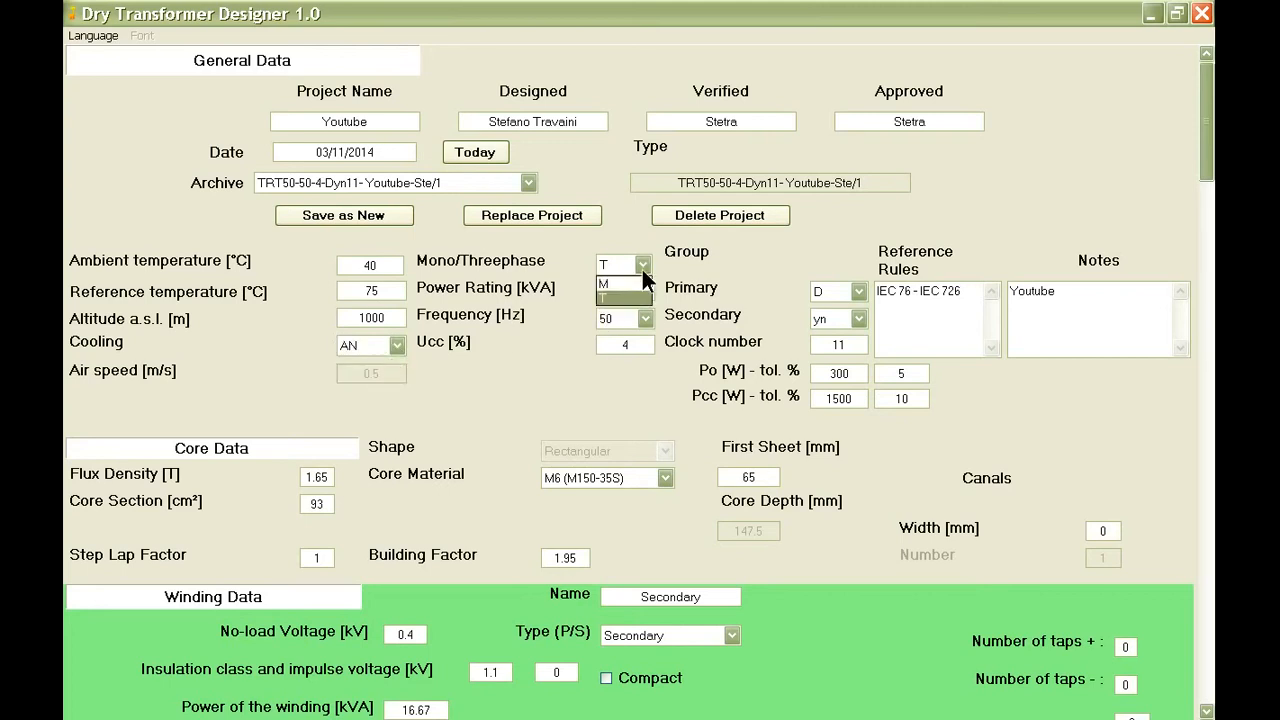
pyautogui.click(627, 293)
pyautogui.scroll(-1, 627, 293)
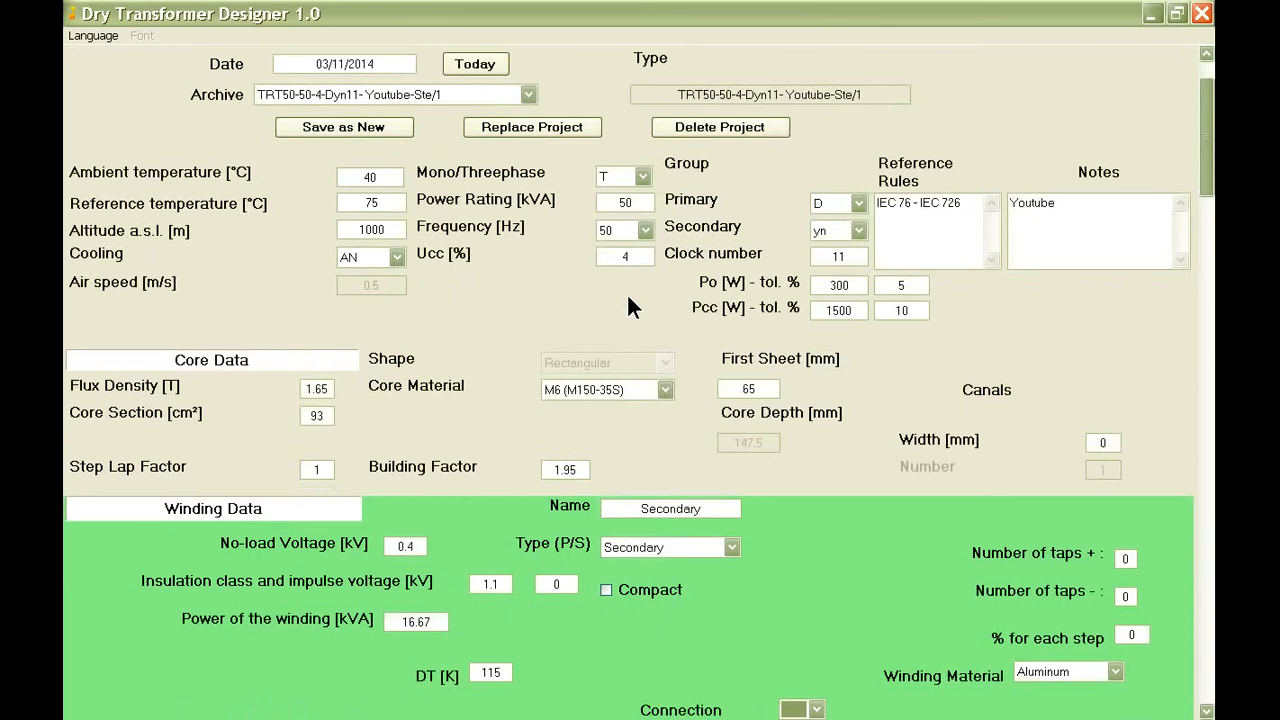
pyautogui.moveTo(644, 204); pyautogui.dragTo(616, 205)
pyautogui.moveTo(635, 258); pyautogui.dragTo(619, 258)
# Define the connection group with primary D, secondary yn and clock number 11.
pyautogui.click(856, 202)
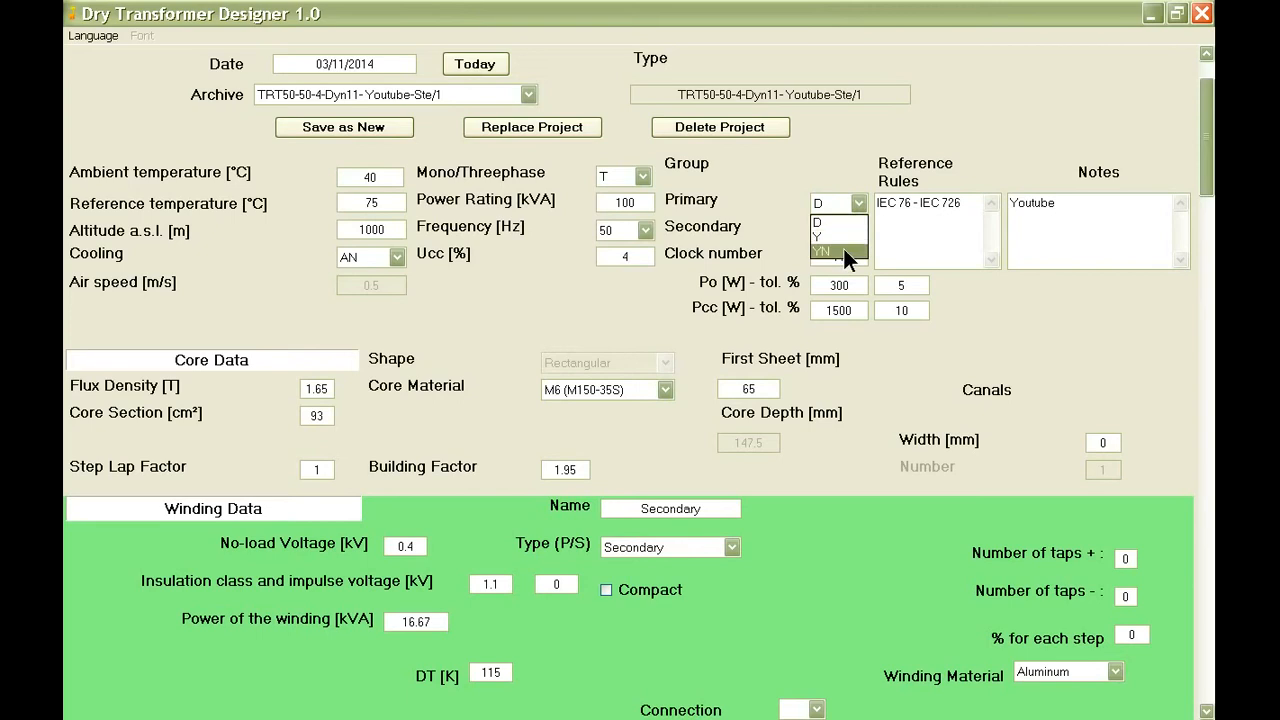
pyautogui.click(851, 232)
pyautogui.click(840, 265)
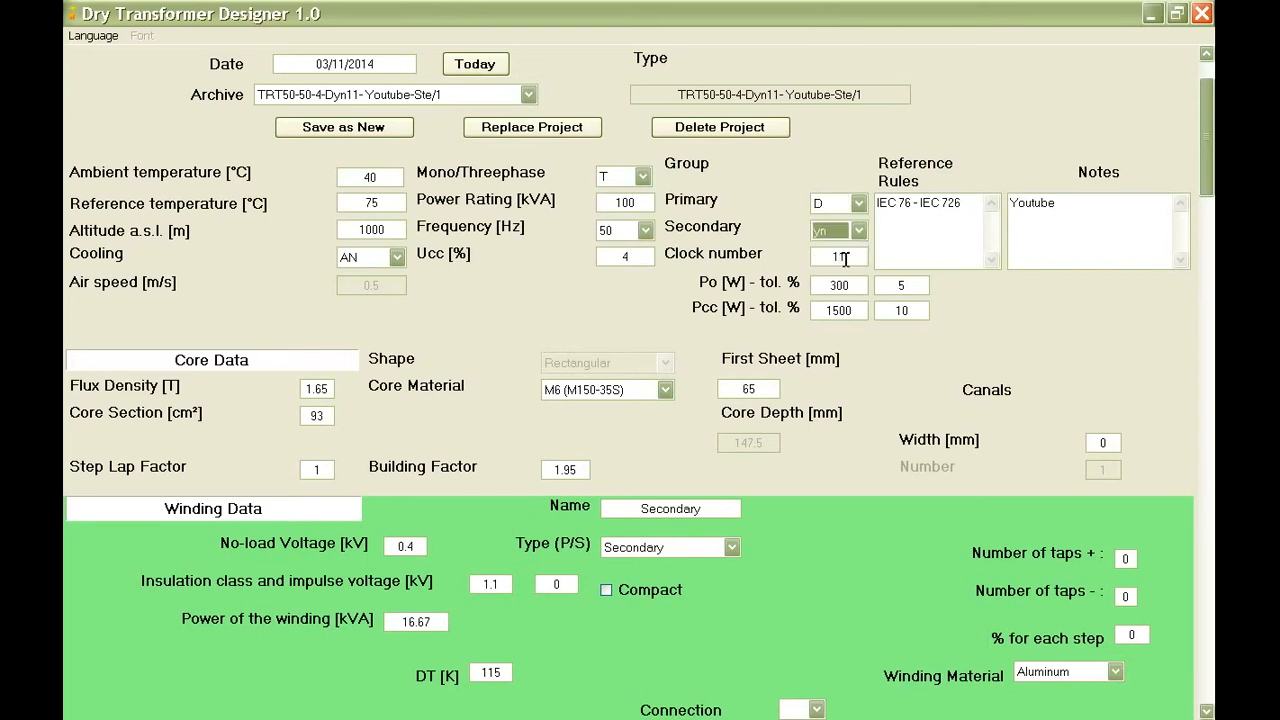
pyautogui.moveTo(846, 257); pyautogui.dragTo(828, 258)
pyautogui.write('11')
# Set the no-load losses Po to 500 W and the load losses Pcc to 1900 W.
pyautogui.moveTo(852, 285); pyautogui.dragTo(829, 285)
pyautogui.write('500')
pyautogui.click(911, 285)
pyautogui.click(855, 312)
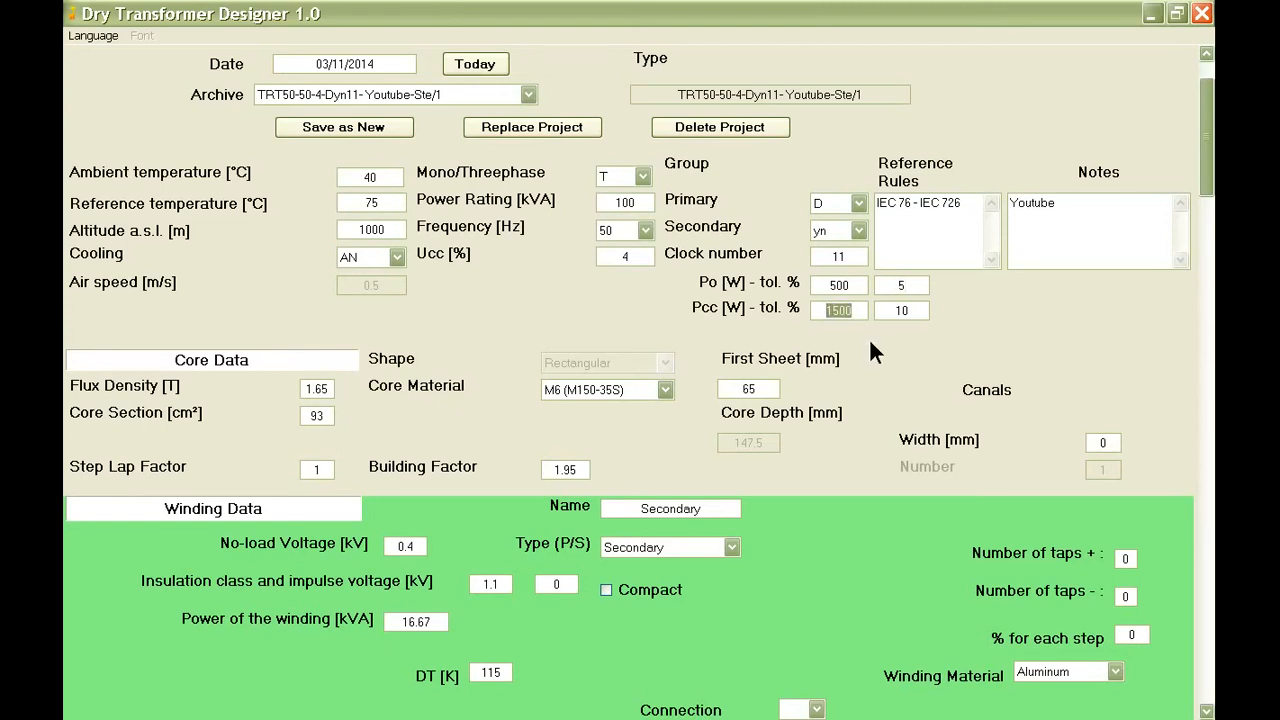
pyautogui.write('1900')
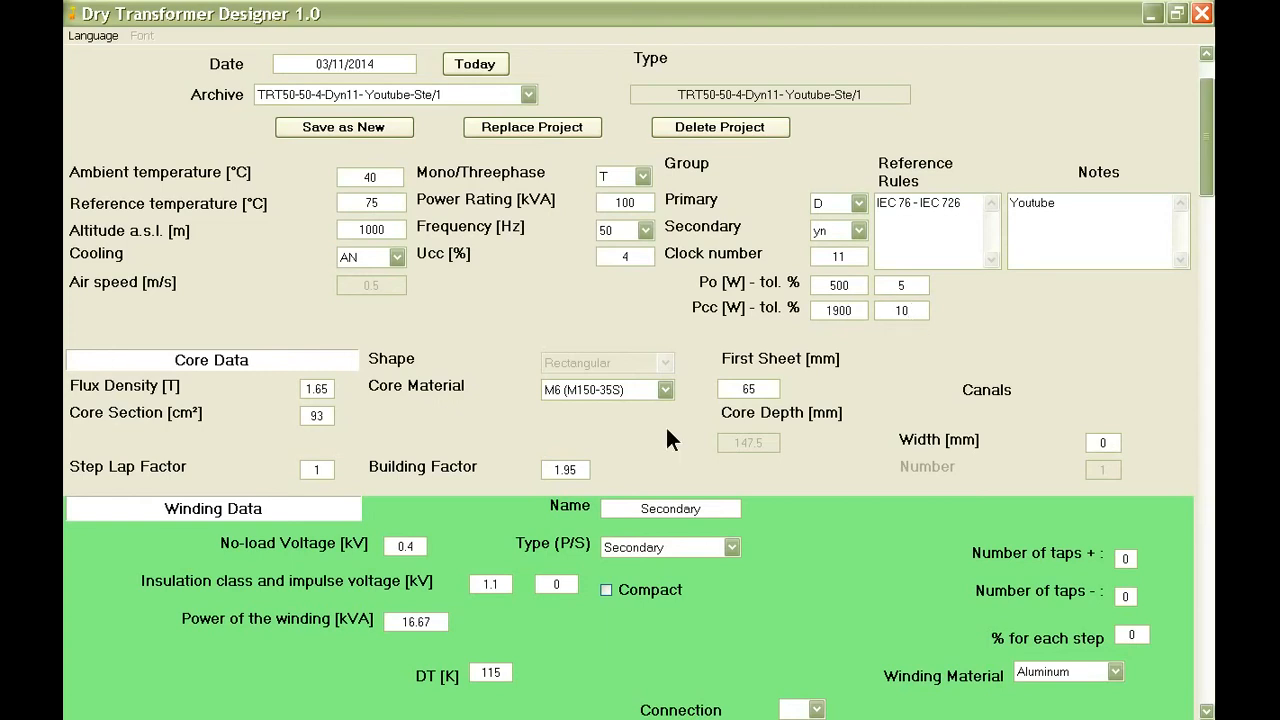
# Set the core section to 122 cm² and the first sheet to 80 mm, and save the design as a new project.
pyautogui.doubleClick(327, 418)
pyautogui.write('1')
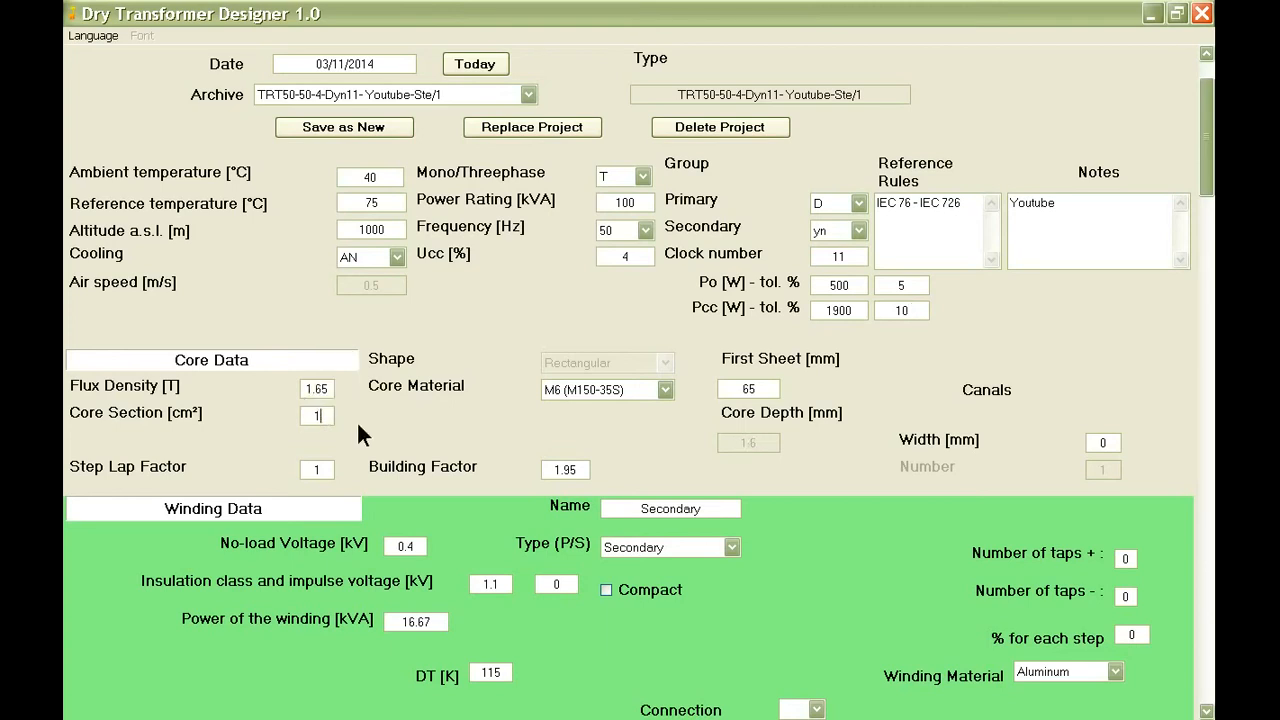
pyautogui.write('22')
pyautogui.moveTo(759, 390); pyautogui.dragTo(740, 390)
pyautogui.write('80')
pyautogui.click(364, 127)
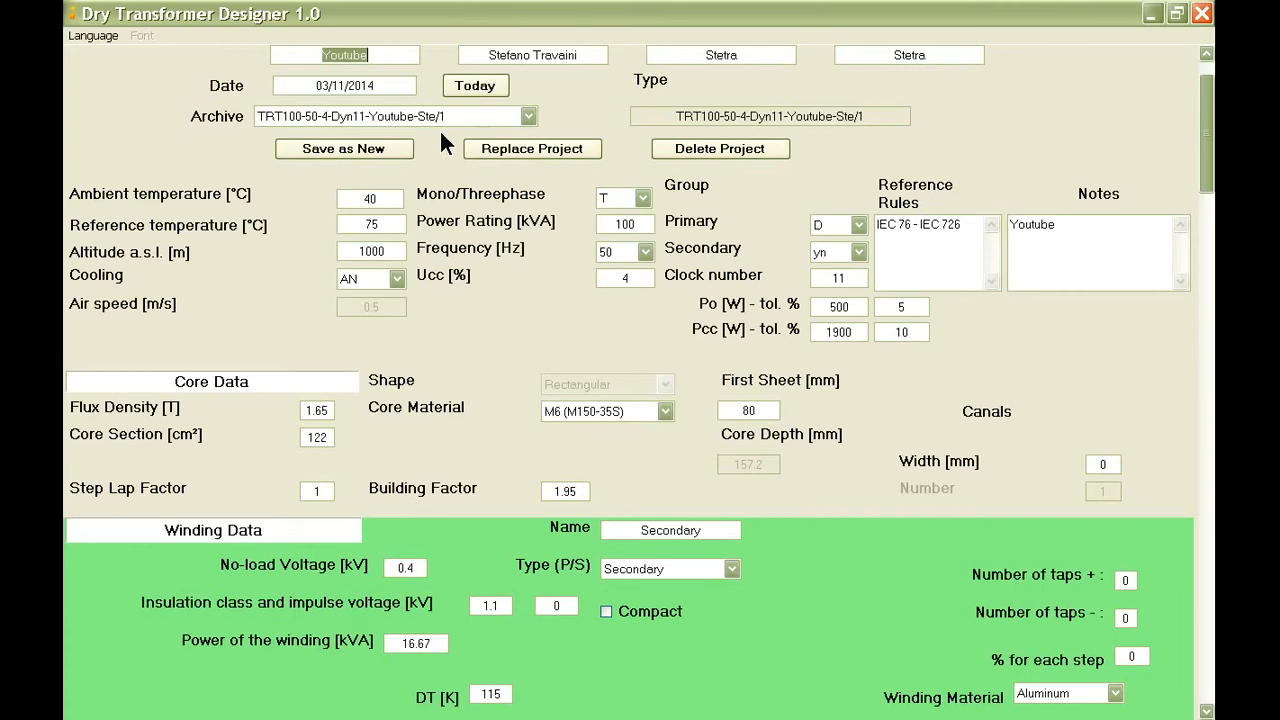
# Name the first winding Secondary and set its type to Secondary.
pyautogui.scroll(-1, 482, 263)
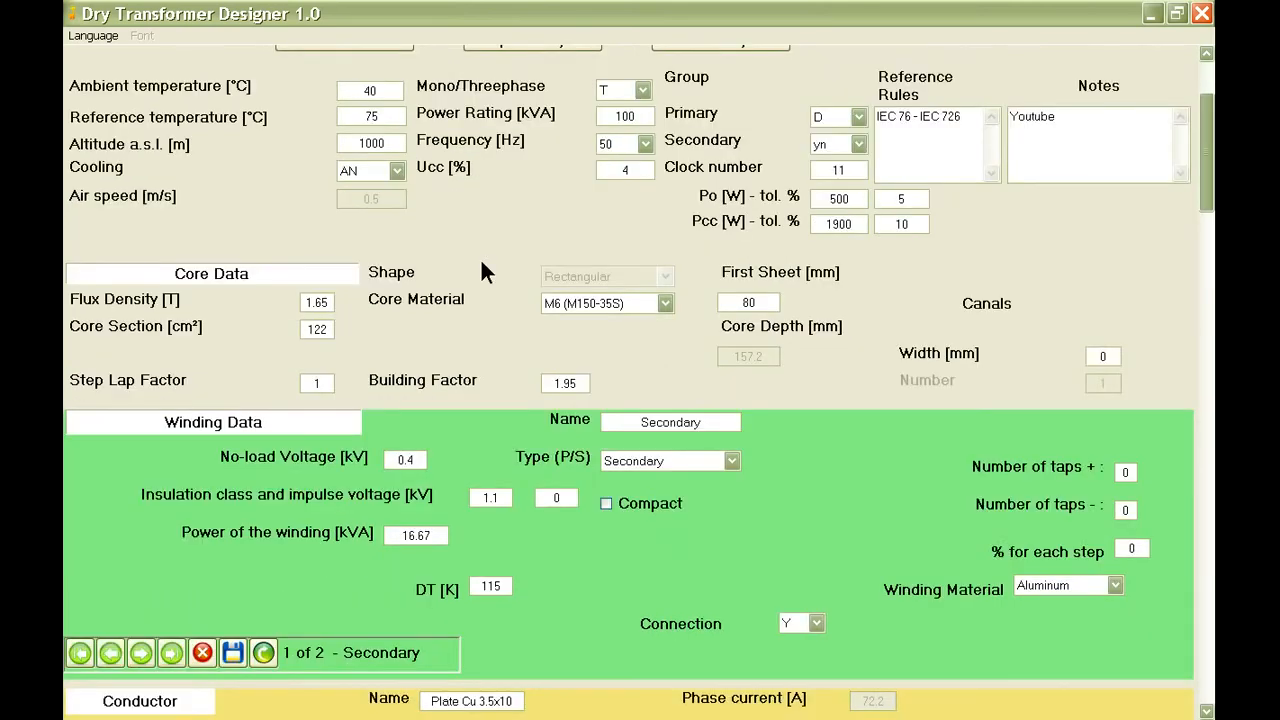
pyautogui.scroll(-2, 480, 271)
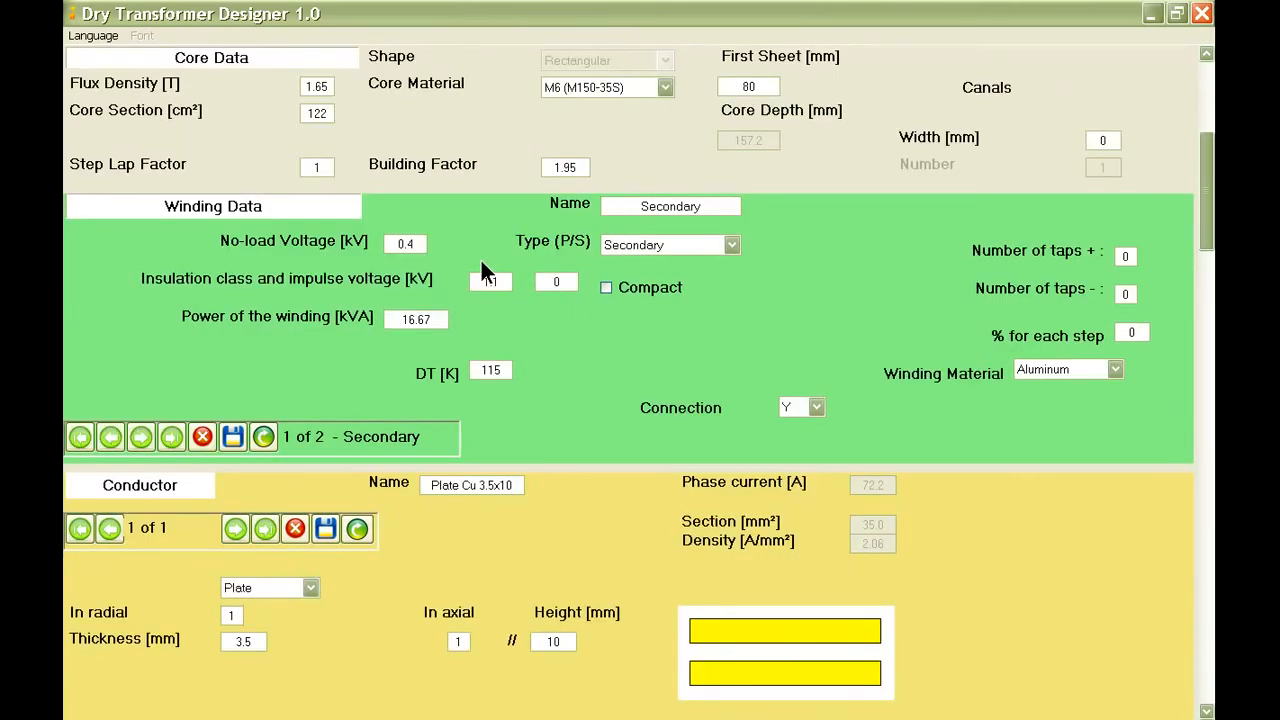
pyautogui.scroll(-1, 481, 260)
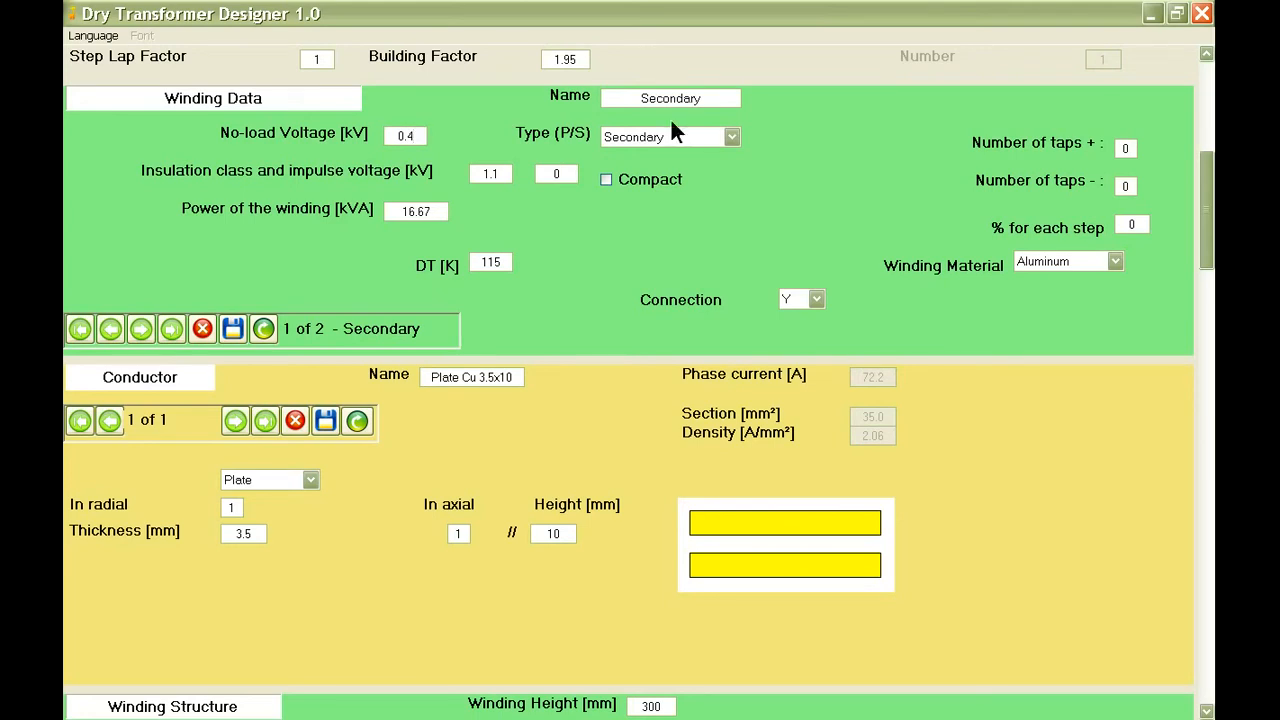
pyautogui.moveTo(714, 97); pyautogui.dragTo(634, 97)
pyautogui.write('Seco')
pyautogui.write('ary')
pyautogui.click(698, 145)
pyautogui.click(696, 165)
# Set the secondary winding's no-load voltage to 0.4 kV and its power to 33.33 kVA.
pyautogui.doubleClick(424, 139)
pyautogui.write('0.4')
pyautogui.moveTo(440, 212); pyautogui.dragTo(396, 212)
pyautogui.write('33.33')
# Set the secondary winding's DT to 100 K and its material to Copper, and save the winding data.
pyautogui.moveTo(508, 261); pyautogui.dragTo(479, 262)
pyautogui.write('100')
pyautogui.click(1114, 259)
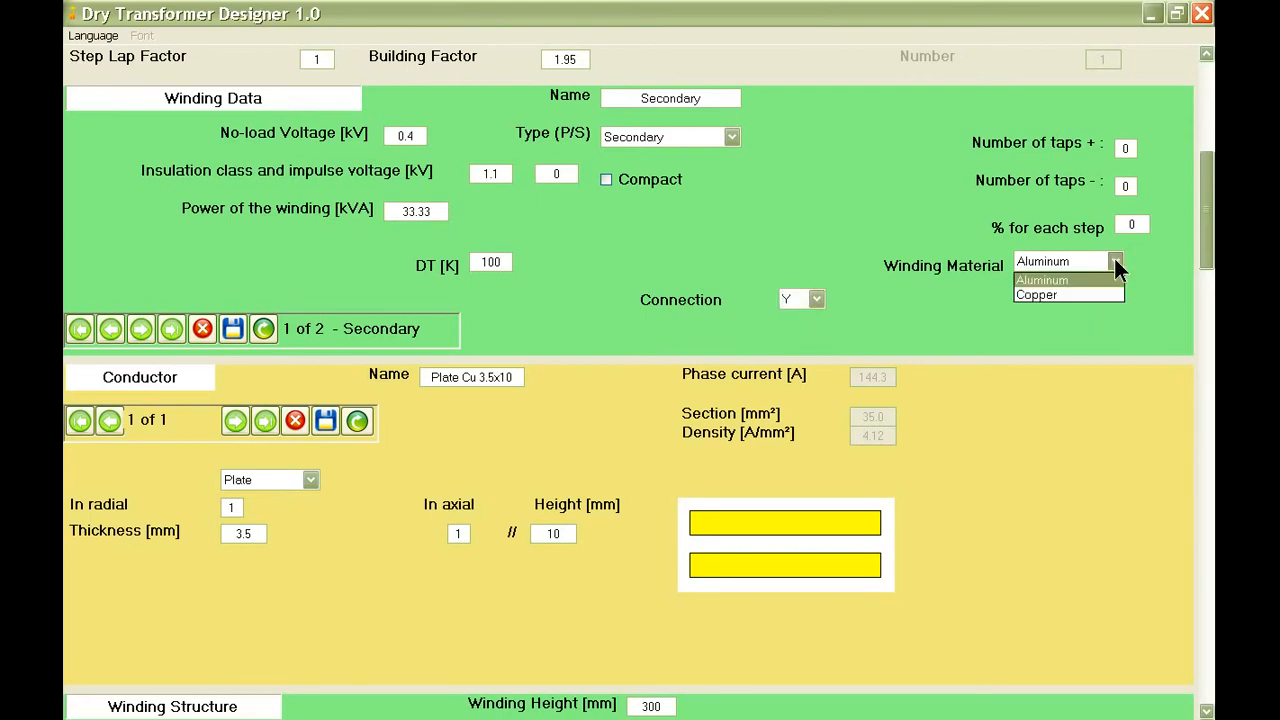
pyautogui.click(1093, 295)
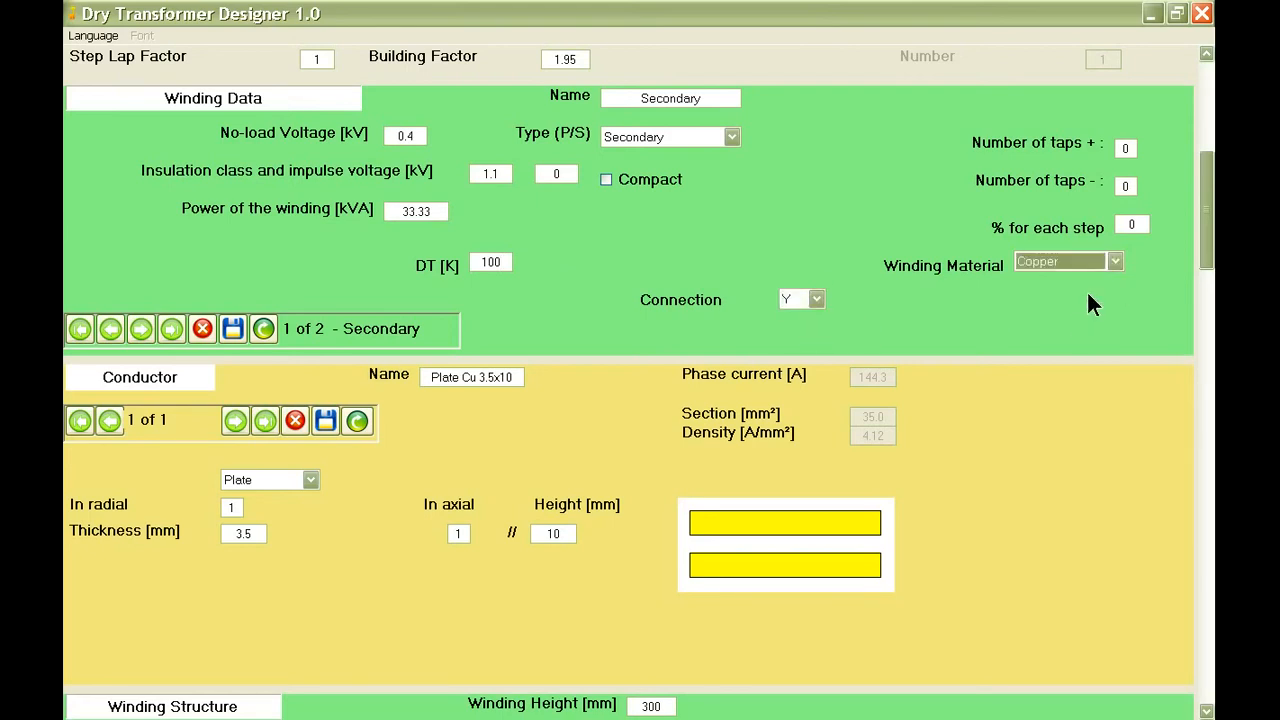
pyautogui.click(233, 328)
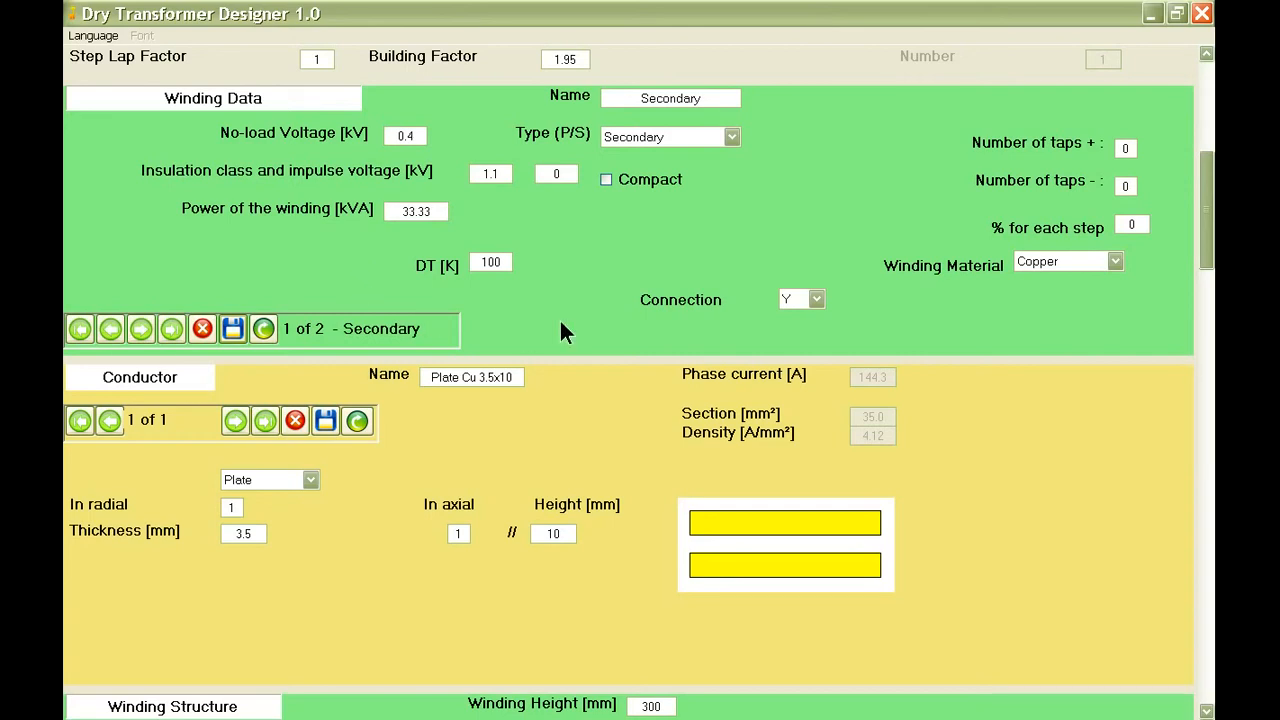
# Set the secondary winding's height to 360 mm in the winding structure.
pyautogui.scroll(-3, 561, 323)
pyautogui.scroll(-3, 561, 323)
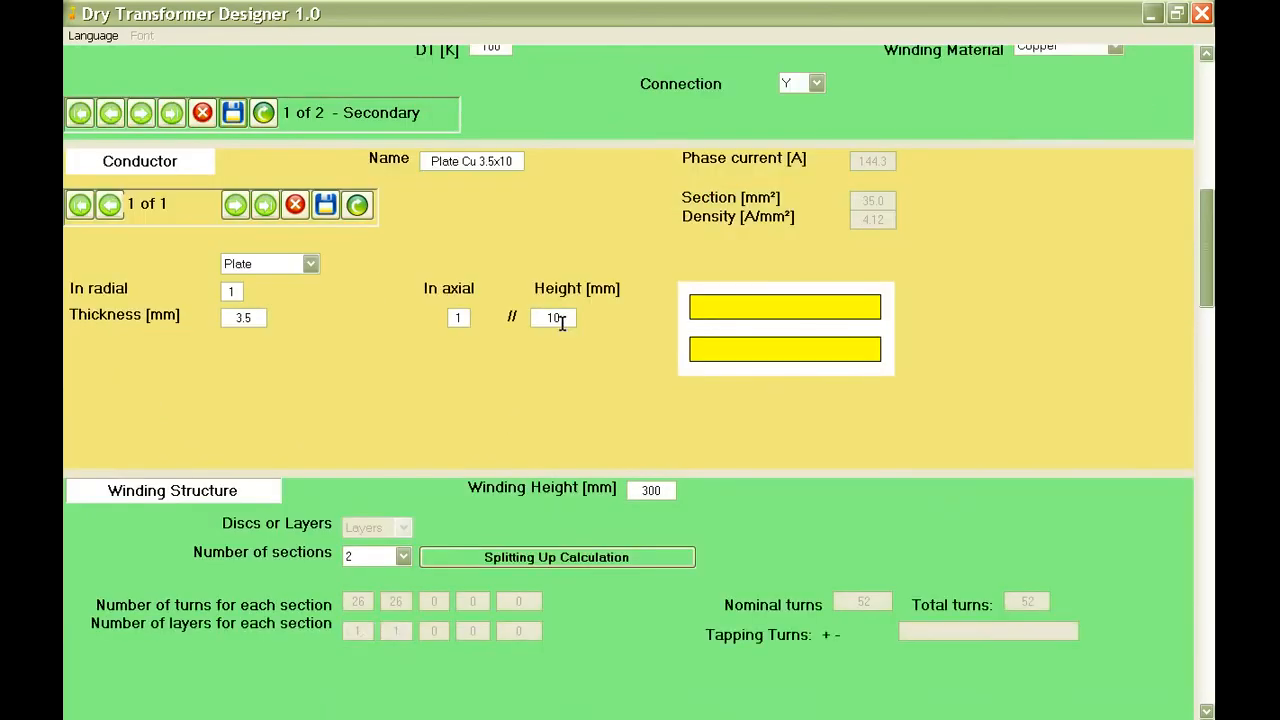
pyautogui.scroll(-3, 563, 323)
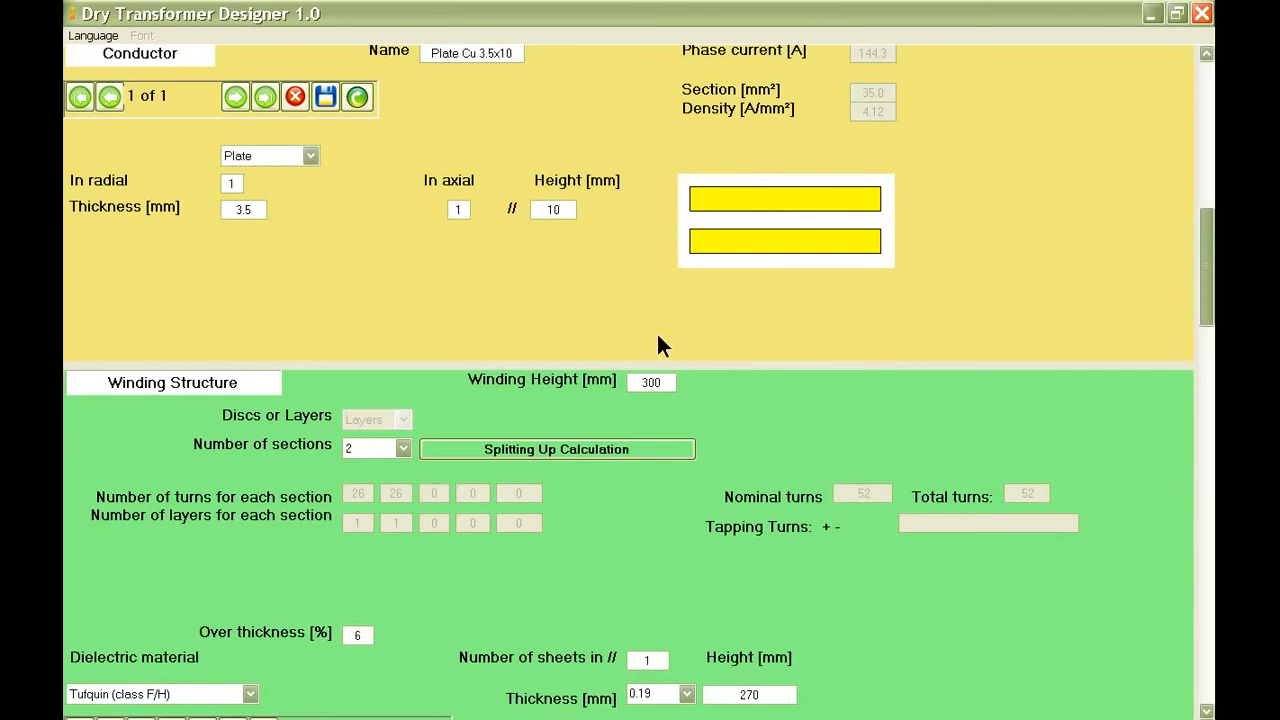
pyautogui.moveTo(666, 380)
pyautogui.doubleClick(666, 381)
pyautogui.write('360')
# Choose Plate as the secondary conductor type with 1 conductor in radial.
pyautogui.click(310, 155)
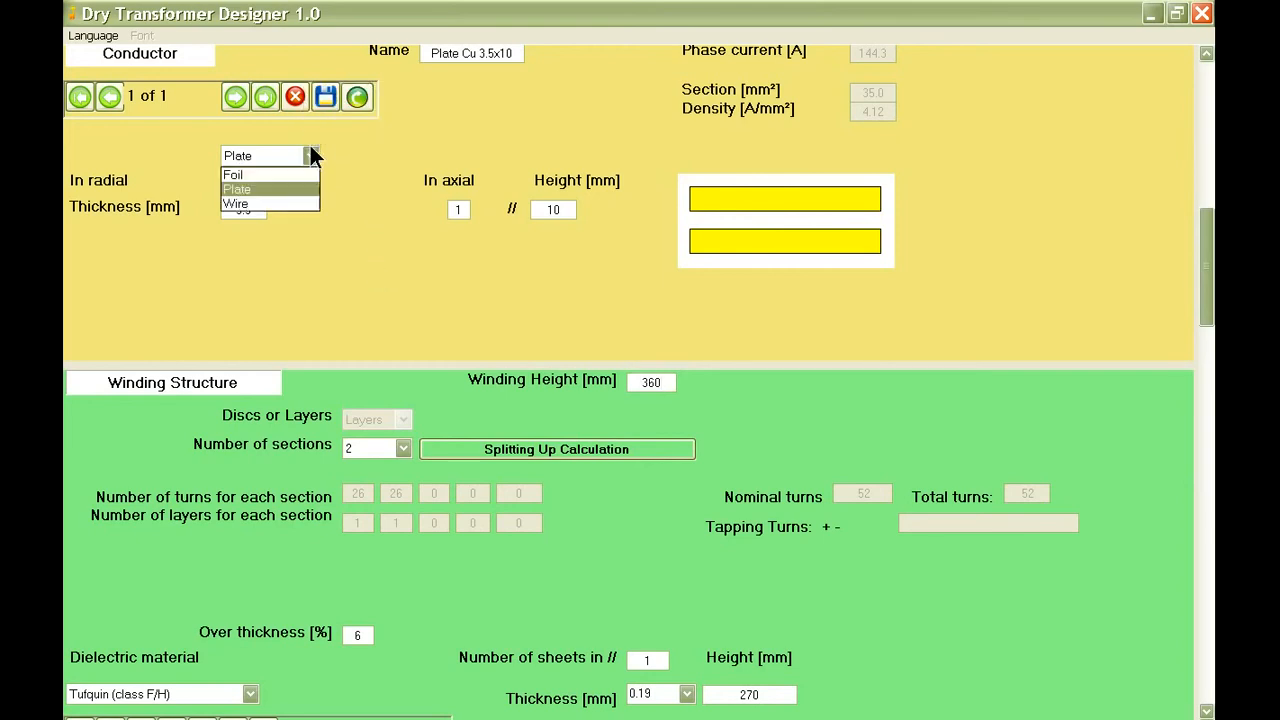
pyautogui.click(305, 187)
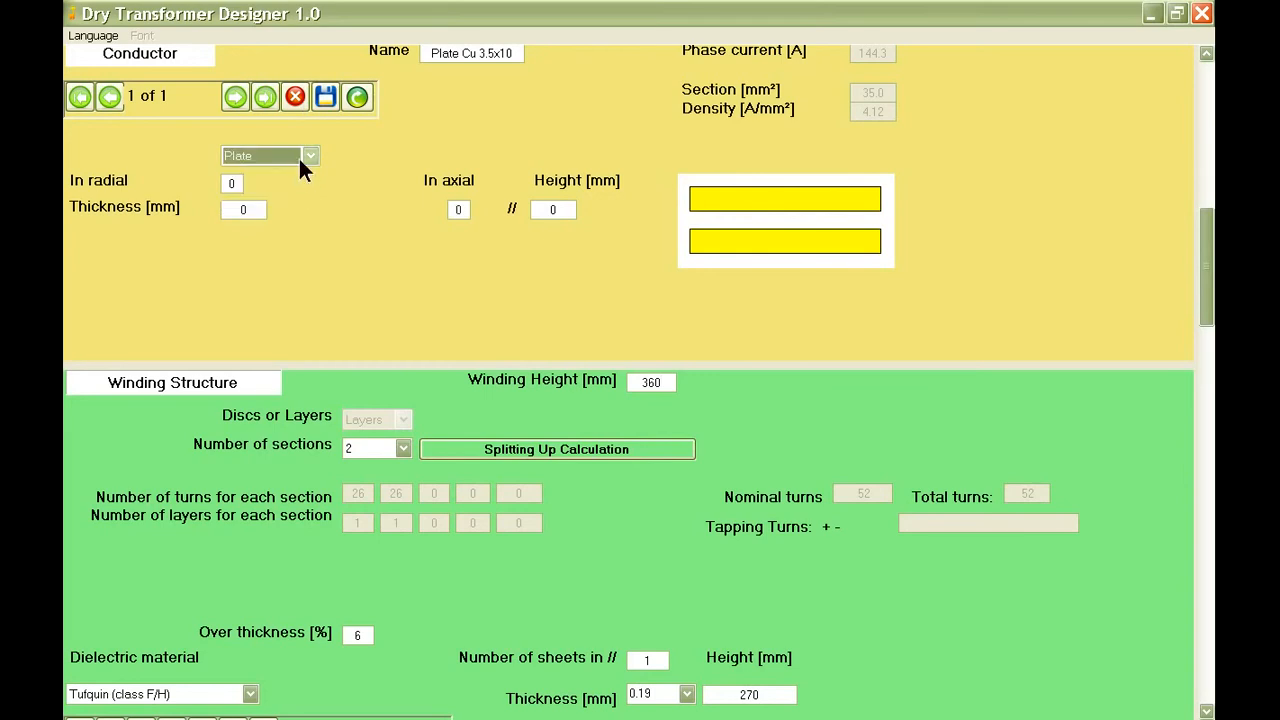
pyautogui.click(224, 182)
pyautogui.write('1')
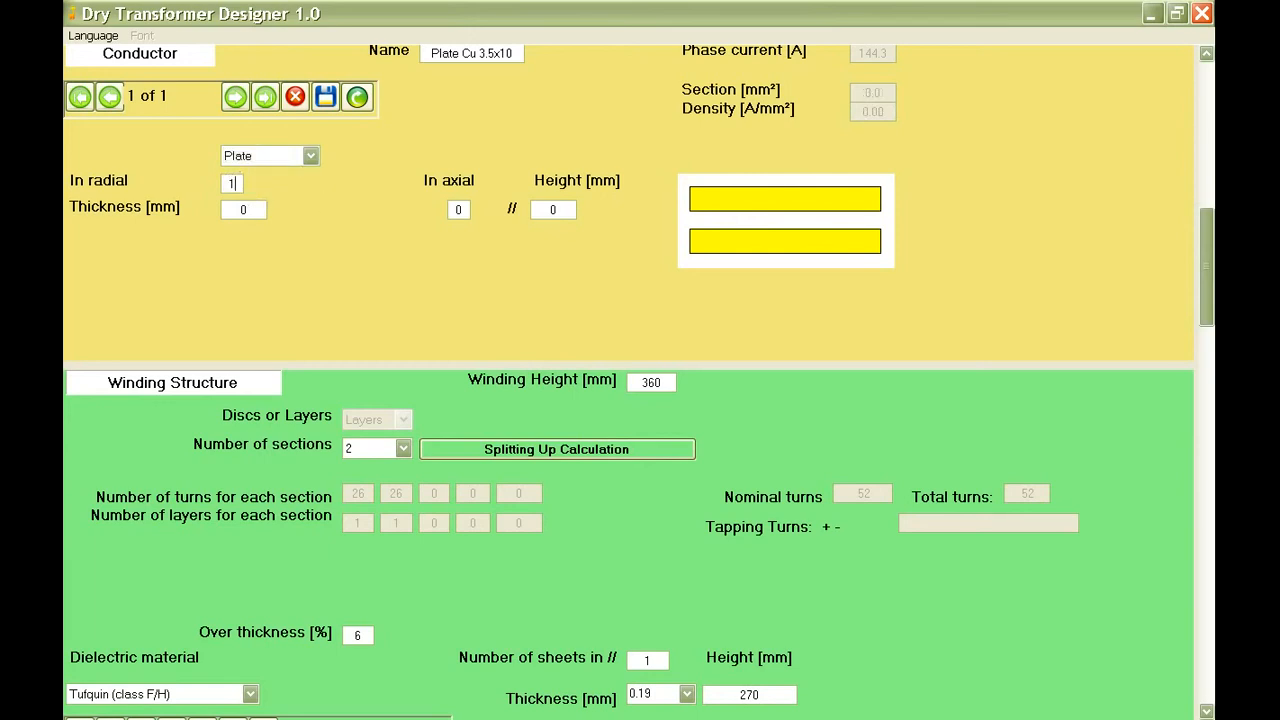
# Set the plate conductor to 3 in axial, 8 mm height and 3.5 mm thickness, and save the conductor.
pyautogui.click(454, 210)
pyautogui.write('2')
pyautogui.click(553, 211)
pyautogui.click(252, 209)
pyautogui.write('3.5')
pyautogui.click(455, 211)
pyautogui.moveTo(258, 209)
pyautogui.click(328, 96)
# Set the secondary winding's number of sections to 1.
pyautogui.scroll(-2, 405, 183)
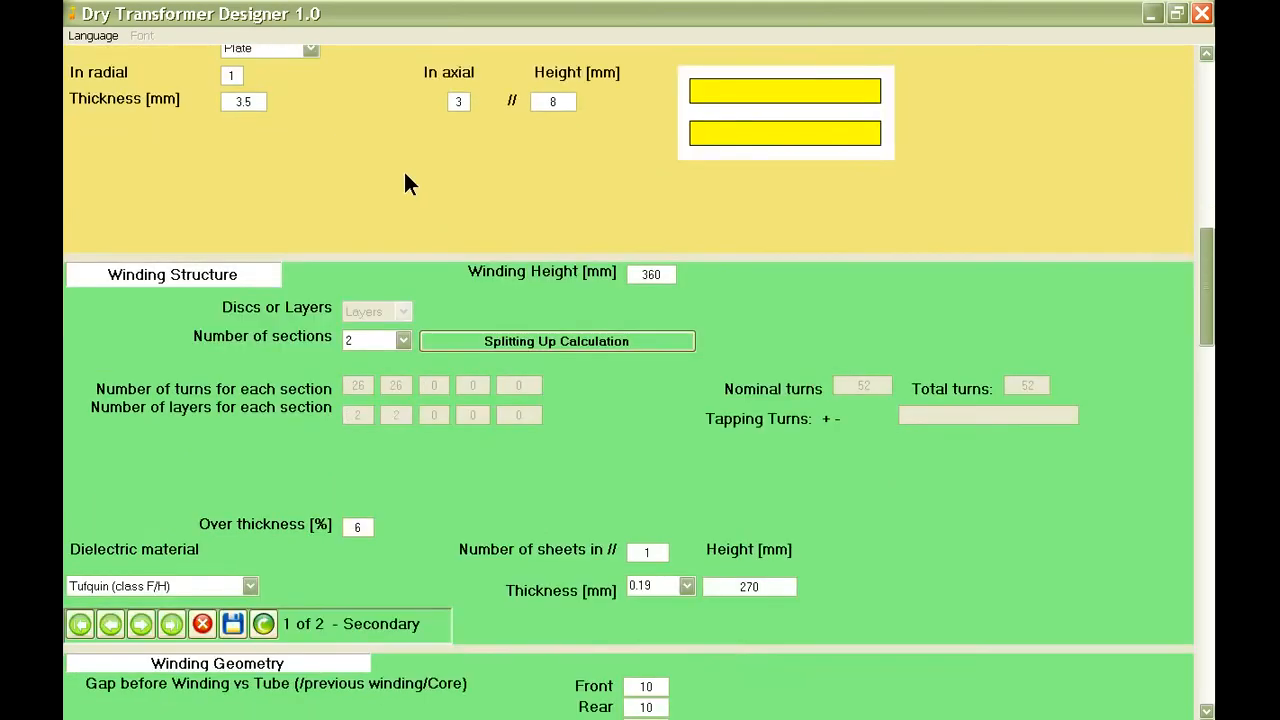
pyautogui.scroll(-2, 497, 182)
pyautogui.scroll(-2, 497, 182)
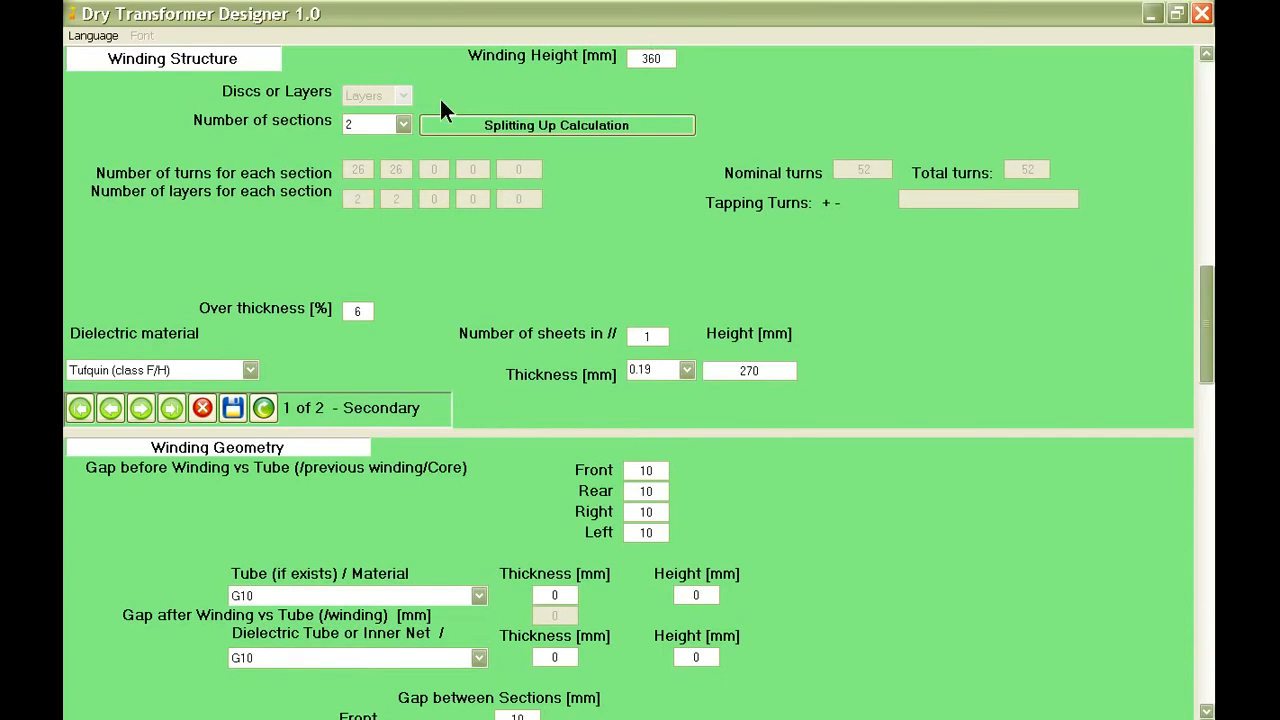
pyautogui.click(372, 124)
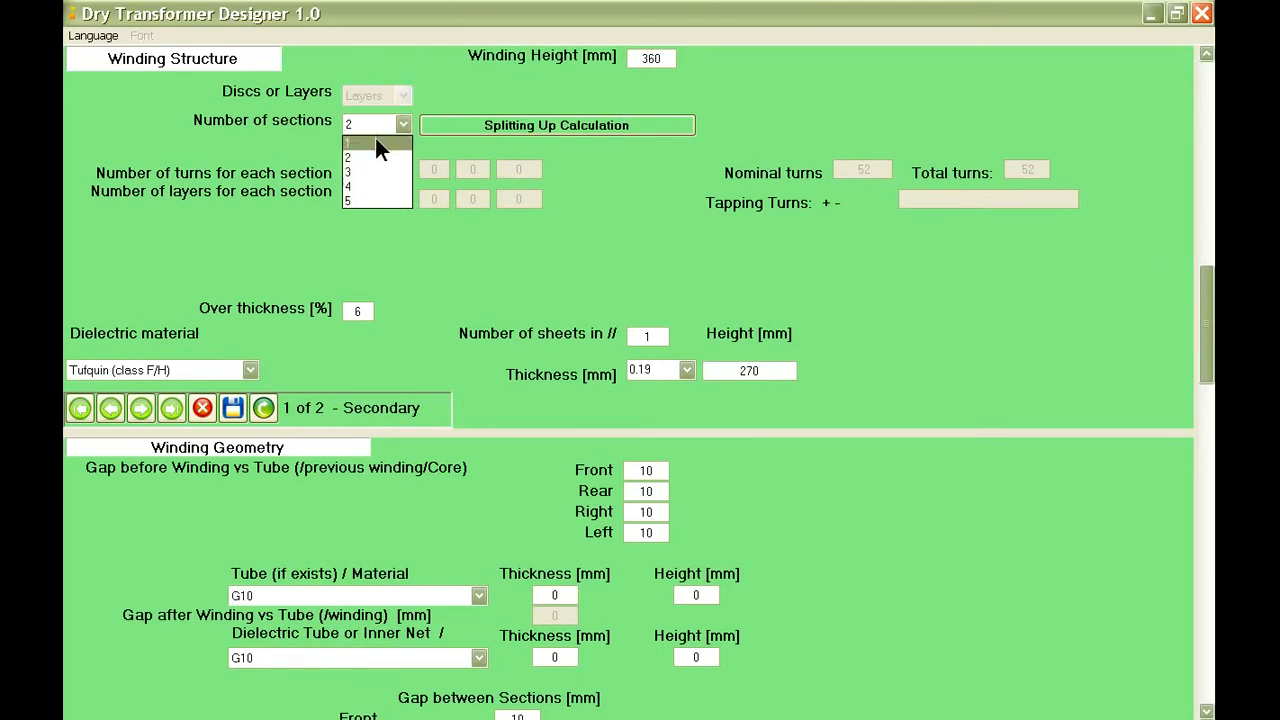
pyautogui.click(375, 142)
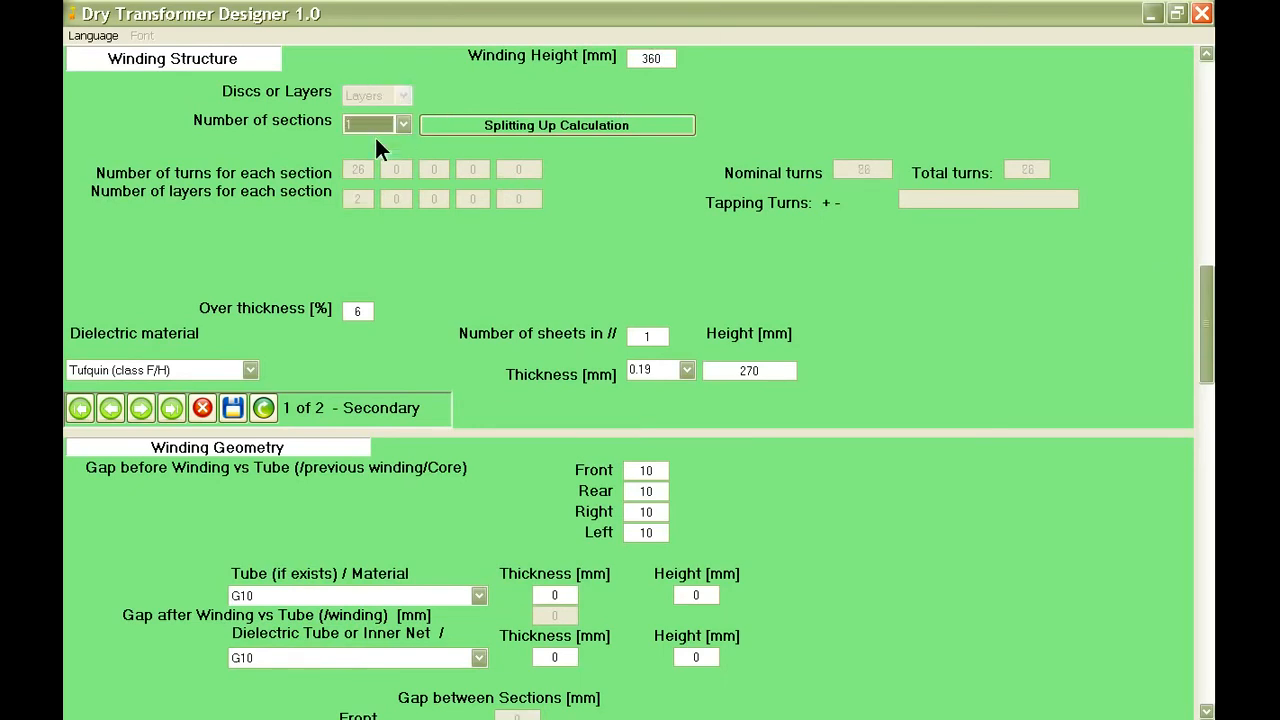
# Run the secondary winding's splitting up calculation, and set its over thickness to 10% with Tufquin (class F/H) as dielectric material.
pyautogui.click(499, 129)
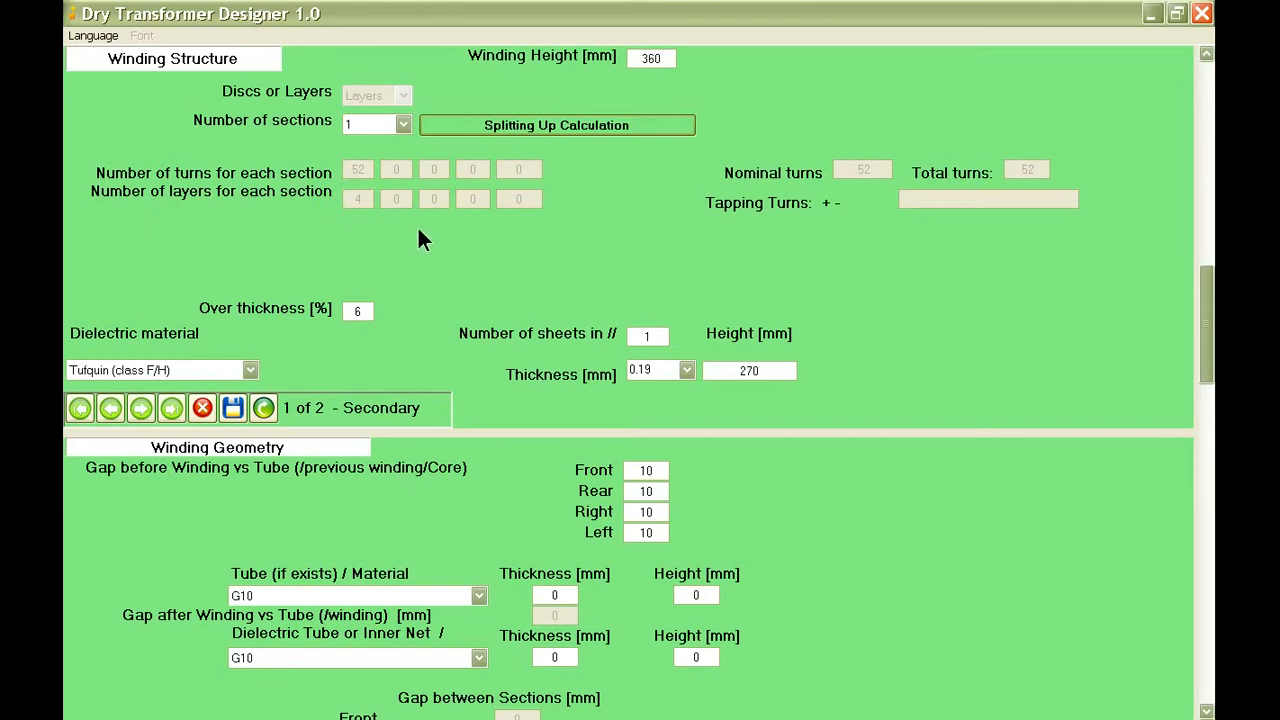
pyautogui.scroll(-2, 420, 238)
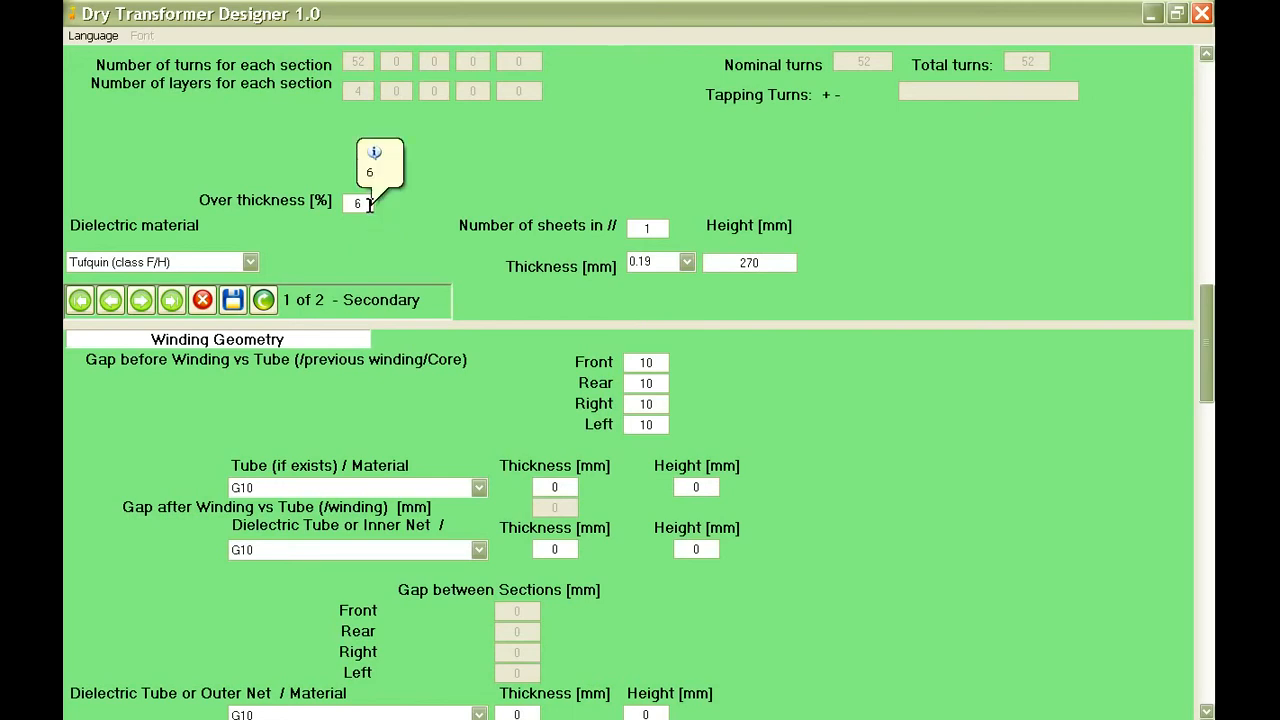
pyautogui.moveTo(363, 203); pyautogui.dragTo(352, 203)
pyautogui.write('10')
pyautogui.click(248, 258)
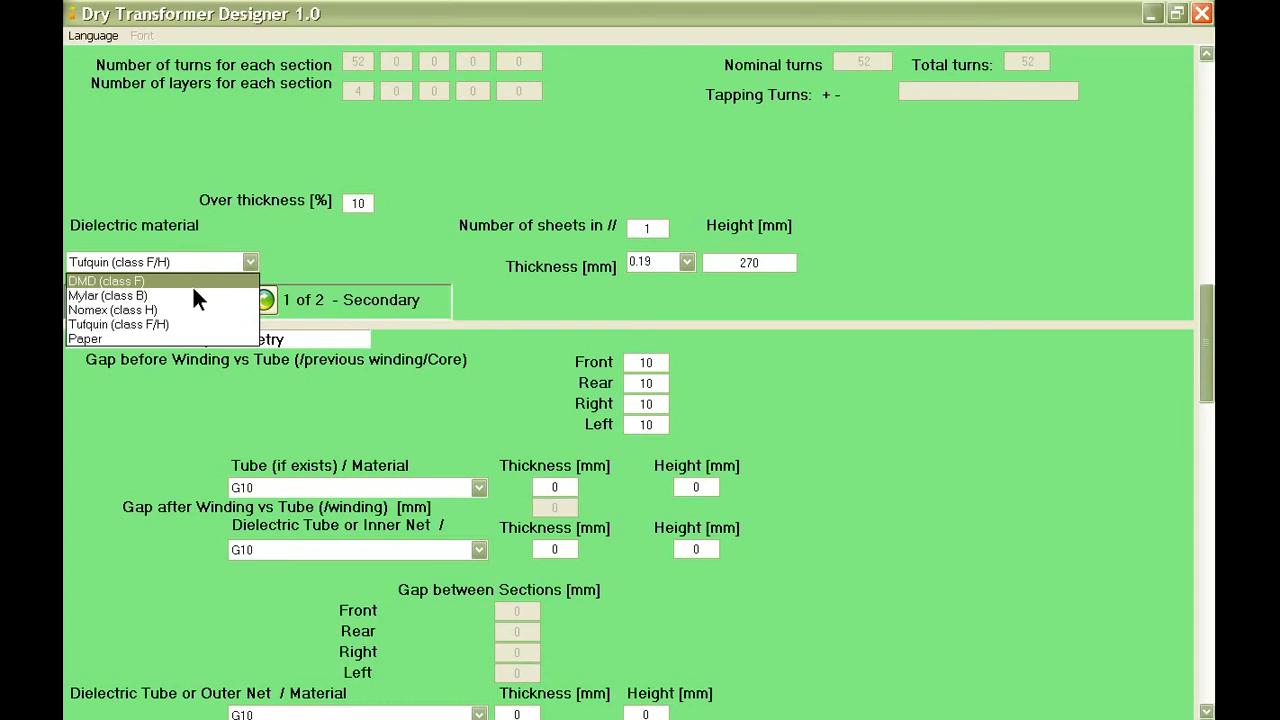
pyautogui.click(199, 322)
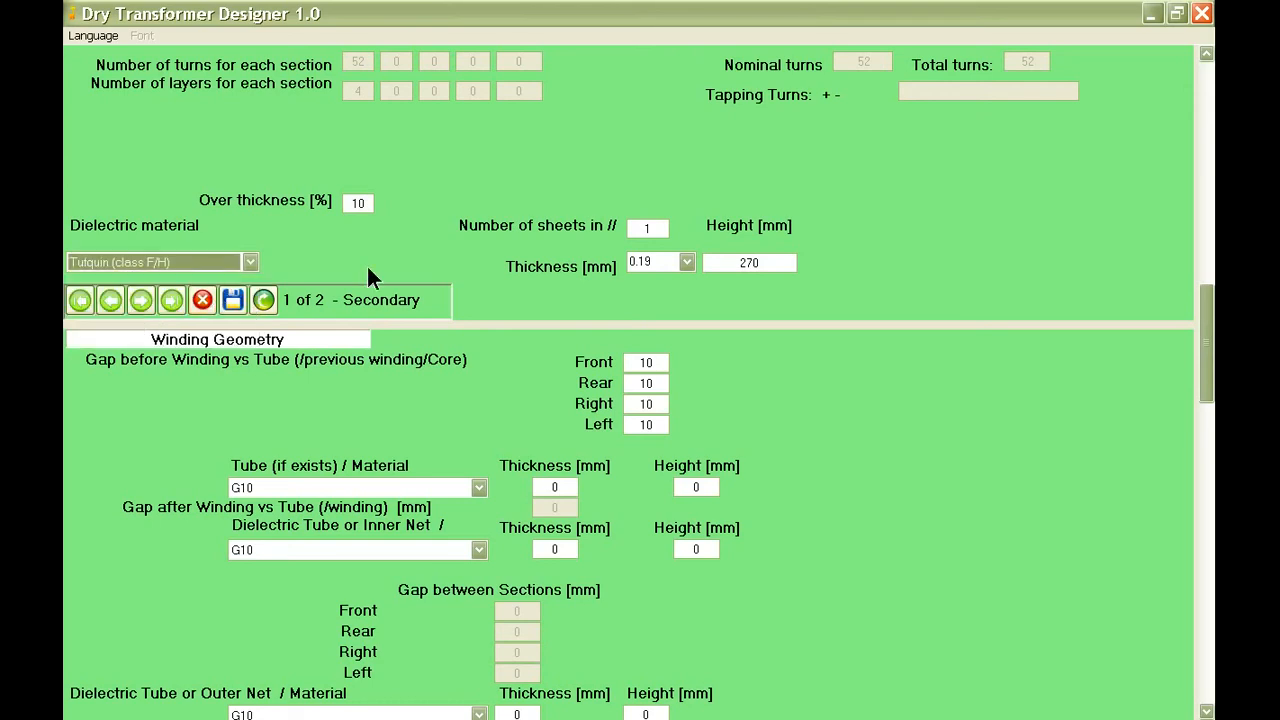
# Set the secondary winding's dielectric to 1 sheet, 0.254 mm thick and 360 mm high, and save the winding structure.
pyautogui.doubleClick(655, 229)
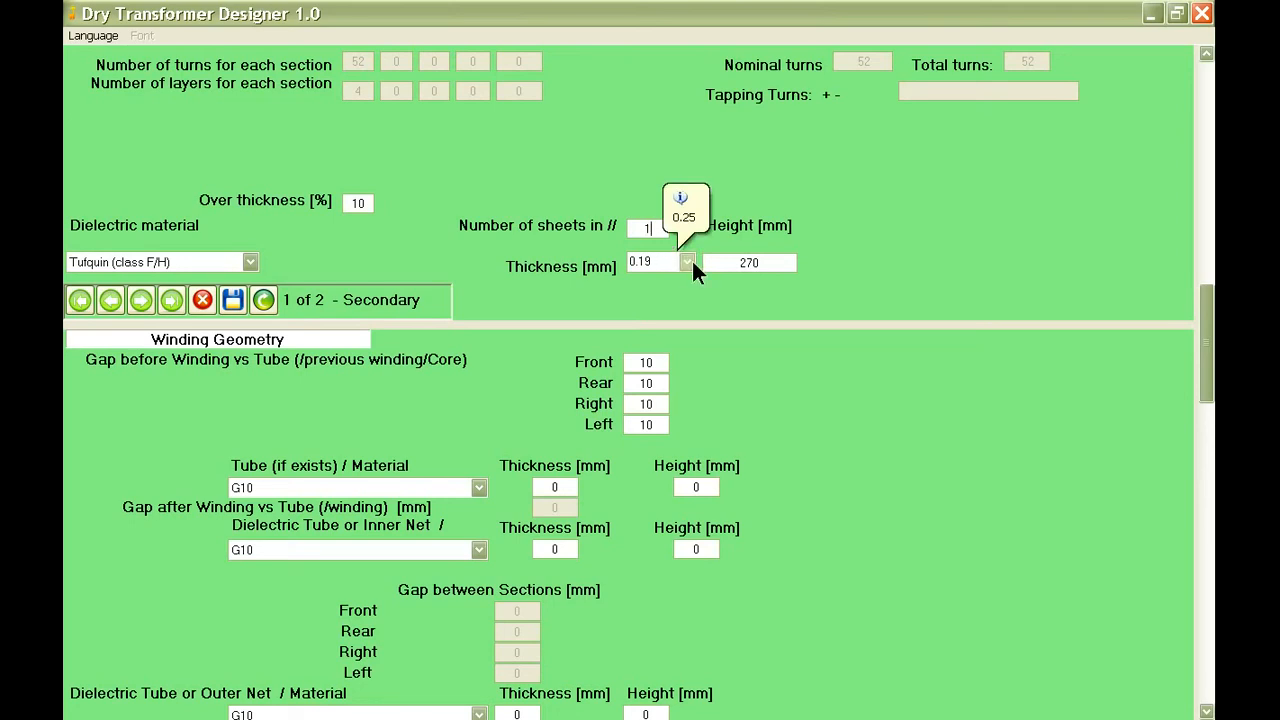
pyautogui.click(688, 262)
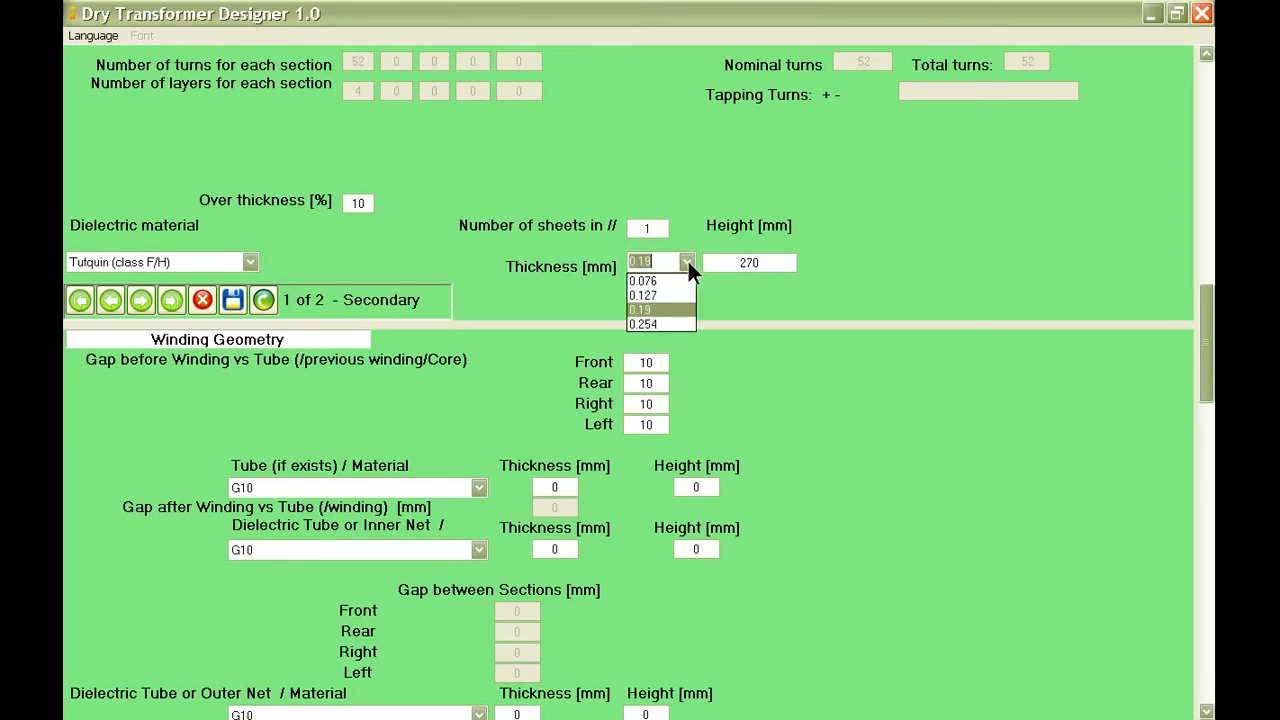
pyautogui.click(661, 325)
pyautogui.click(762, 261)
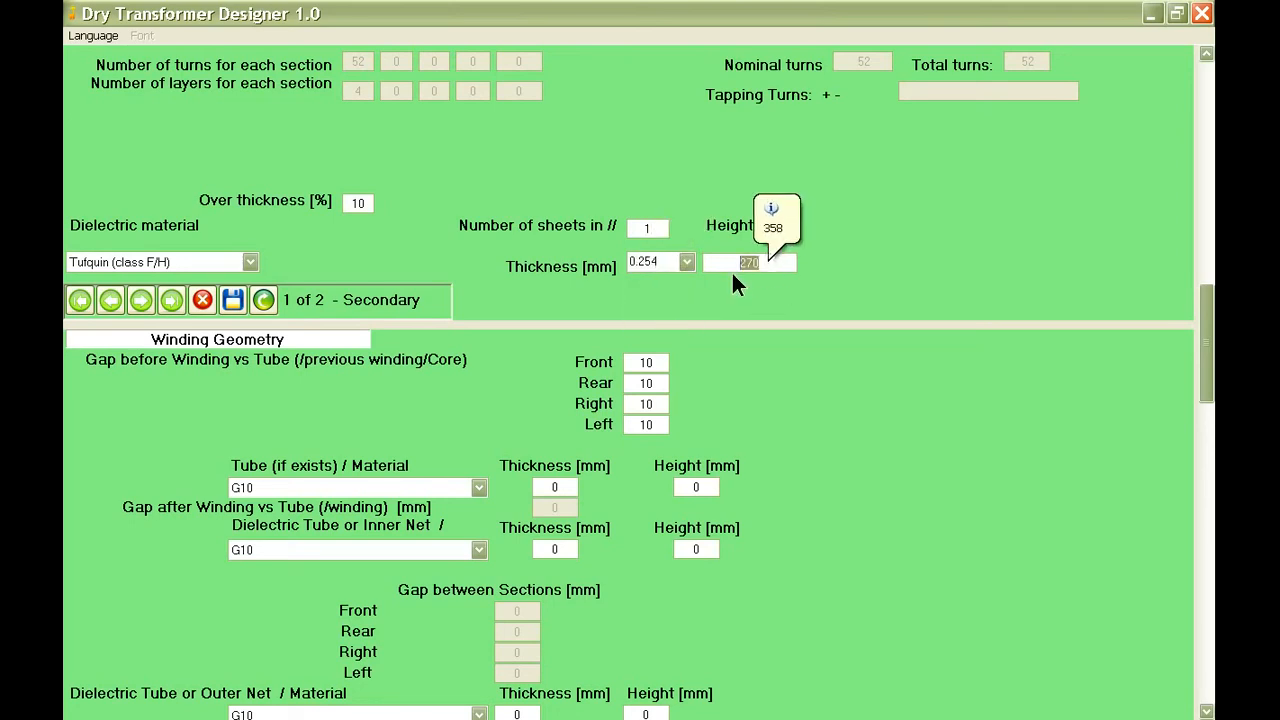
pyautogui.press('BackSpace')
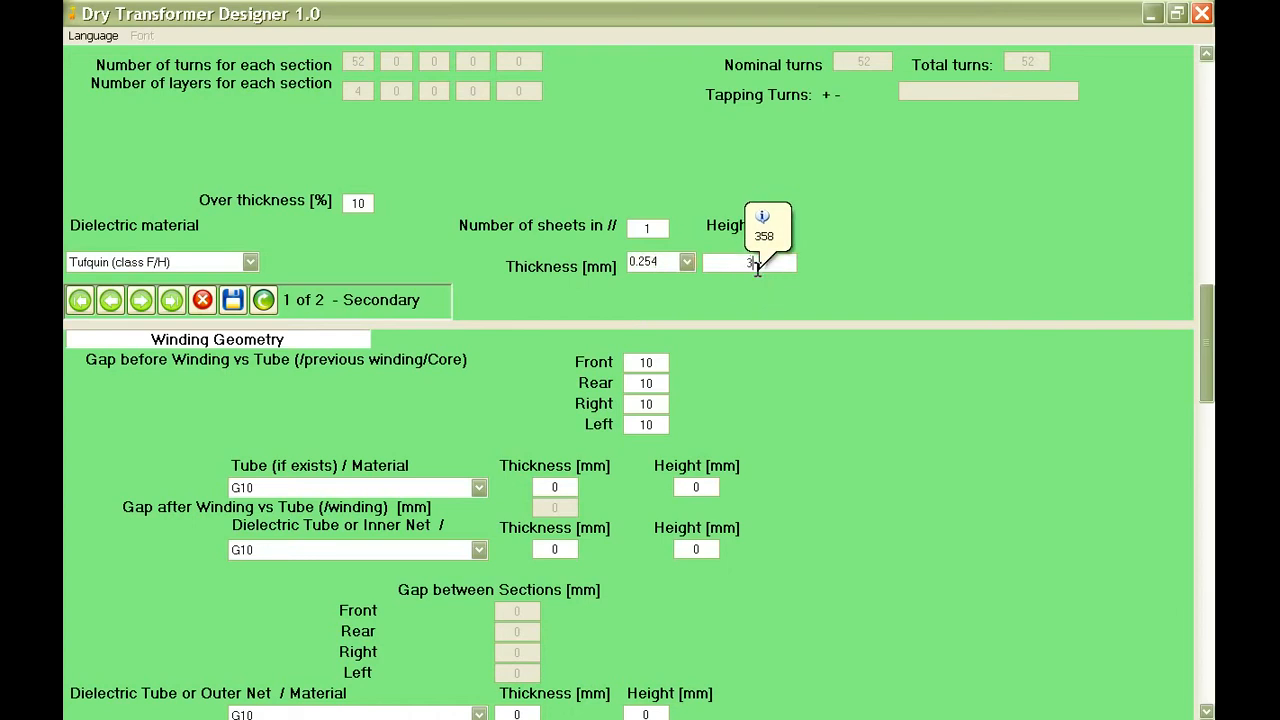
pyautogui.write('360')
pyautogui.click(232, 299)
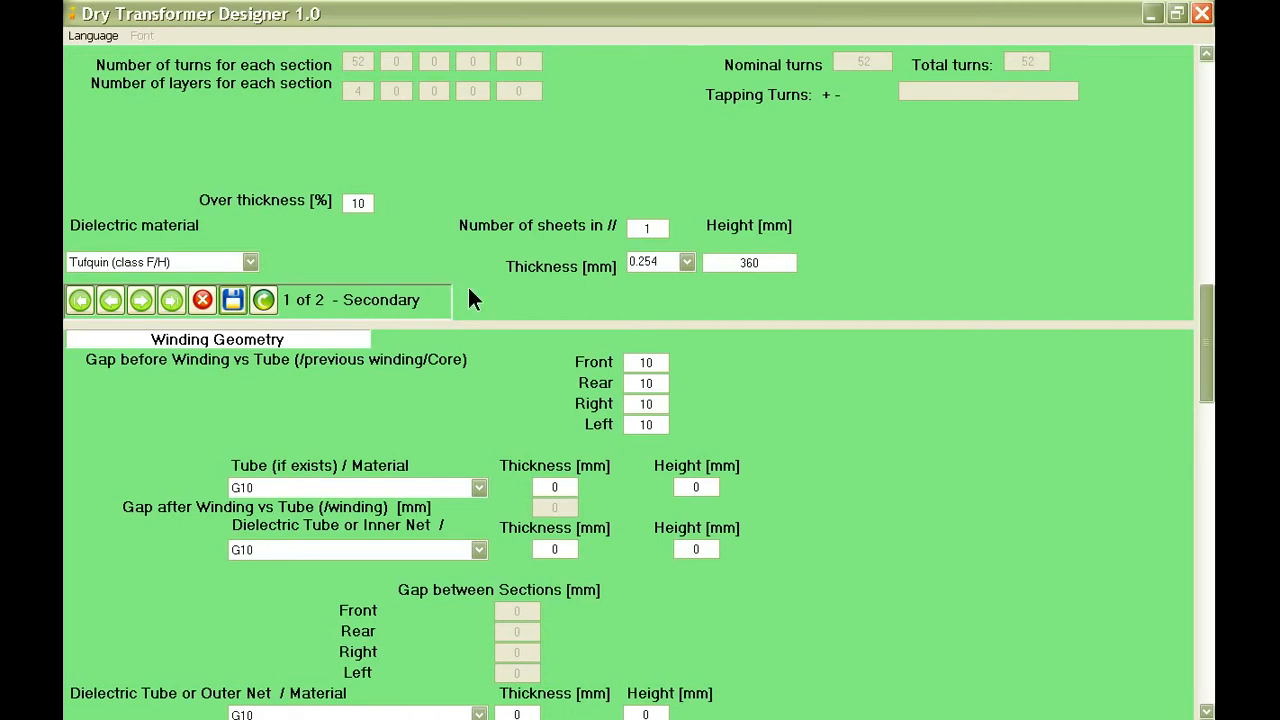
# Set the secondary winding's gap before the winding to 12 mm at the front, rear, right and left.
pyautogui.scroll(-2, 469, 291)
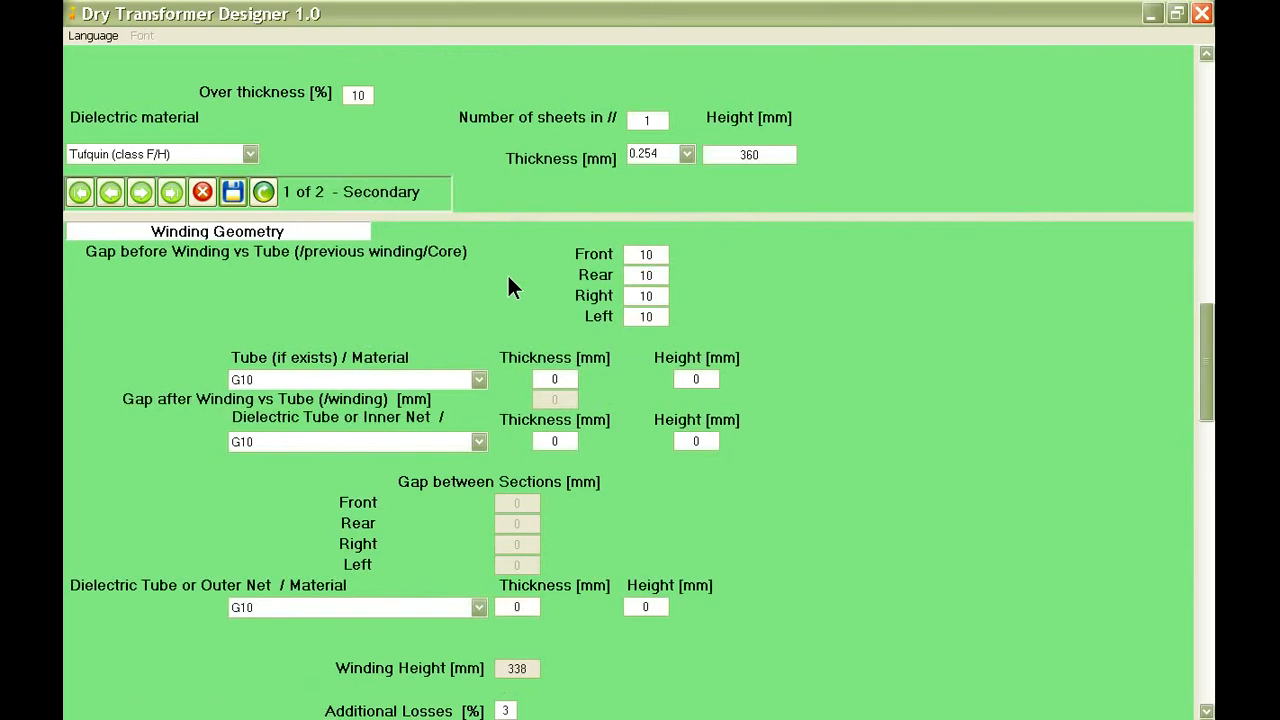
pyautogui.doubleClick(640, 255)
pyautogui.write('12')
pyautogui.doubleClick(648, 275)
pyautogui.write('12')
pyautogui.doubleClick(651, 295)
pyautogui.write('12')
pyautogui.doubleClick(640, 316)
pyautogui.write('1')
# Set the secondary winding's additional losses to 5% and enable the shield around the external.
pyautogui.scroll(-3, 648, 347)
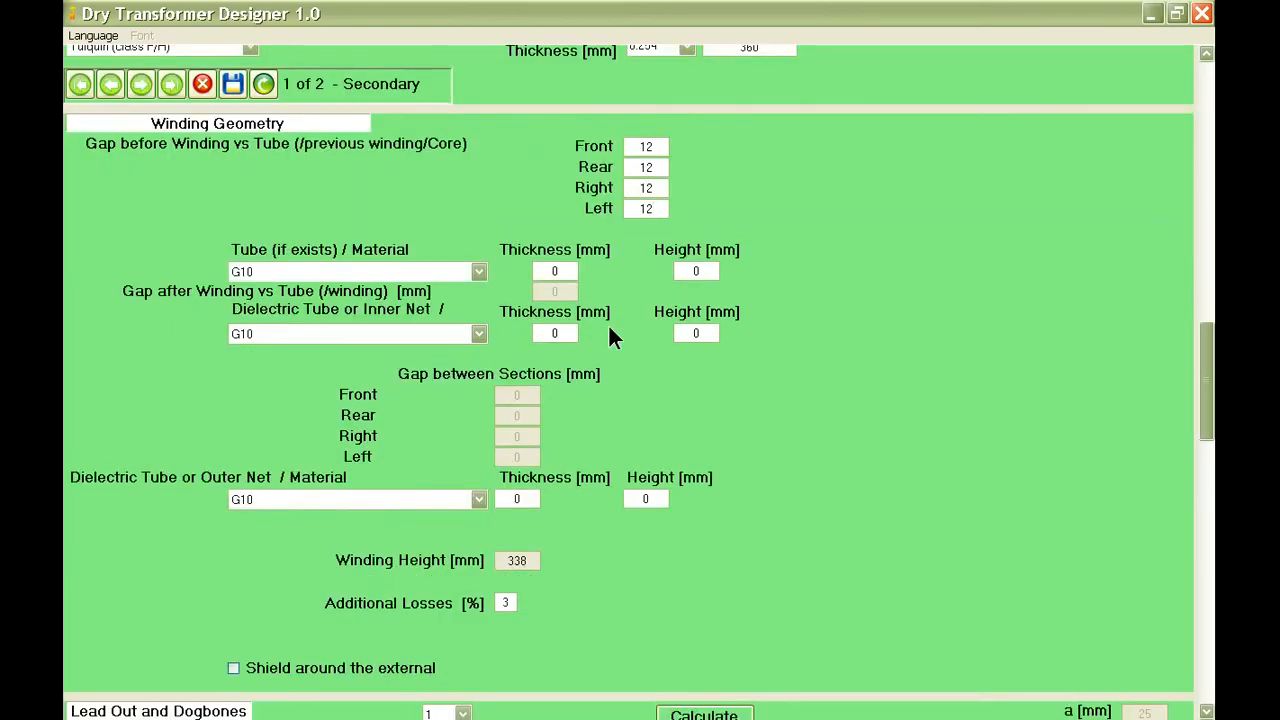
pyautogui.scroll(-9, 610, 337)
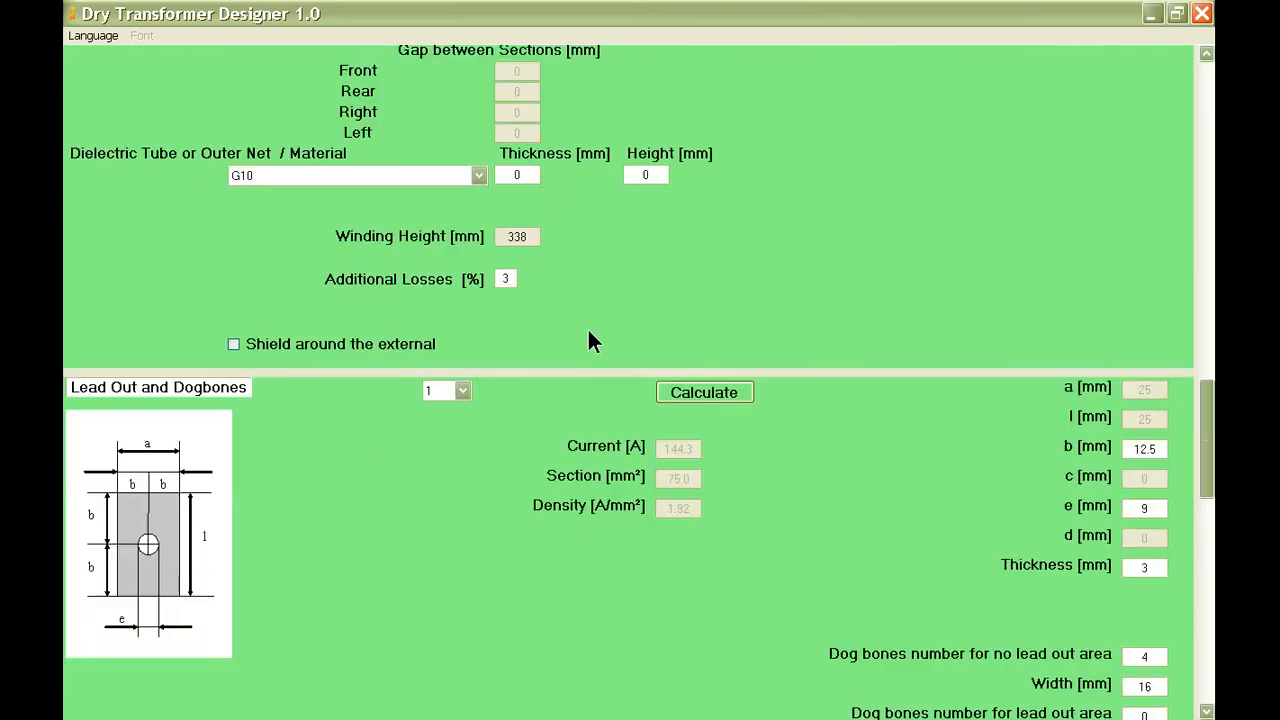
pyautogui.moveTo(513, 277)
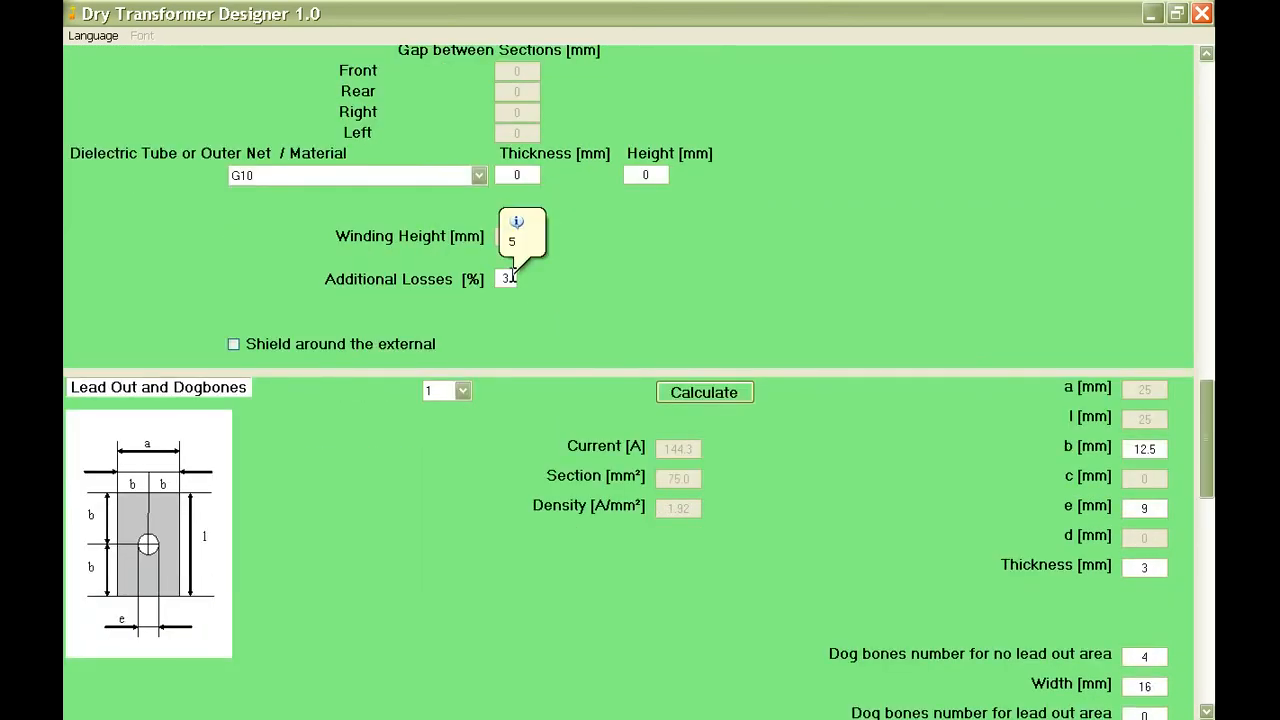
pyautogui.moveTo(512, 278); pyautogui.dragTo(498, 280)
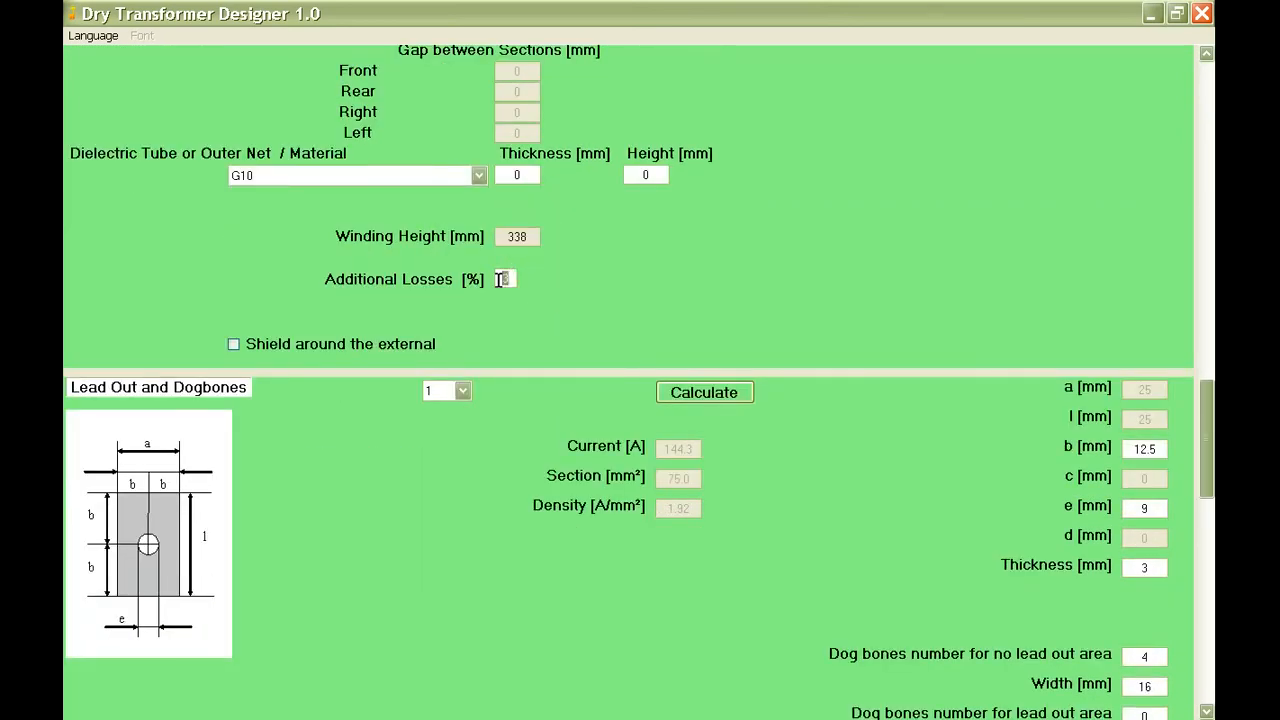
pyautogui.write('5')
pyautogui.scroll(-4, 570, 348)
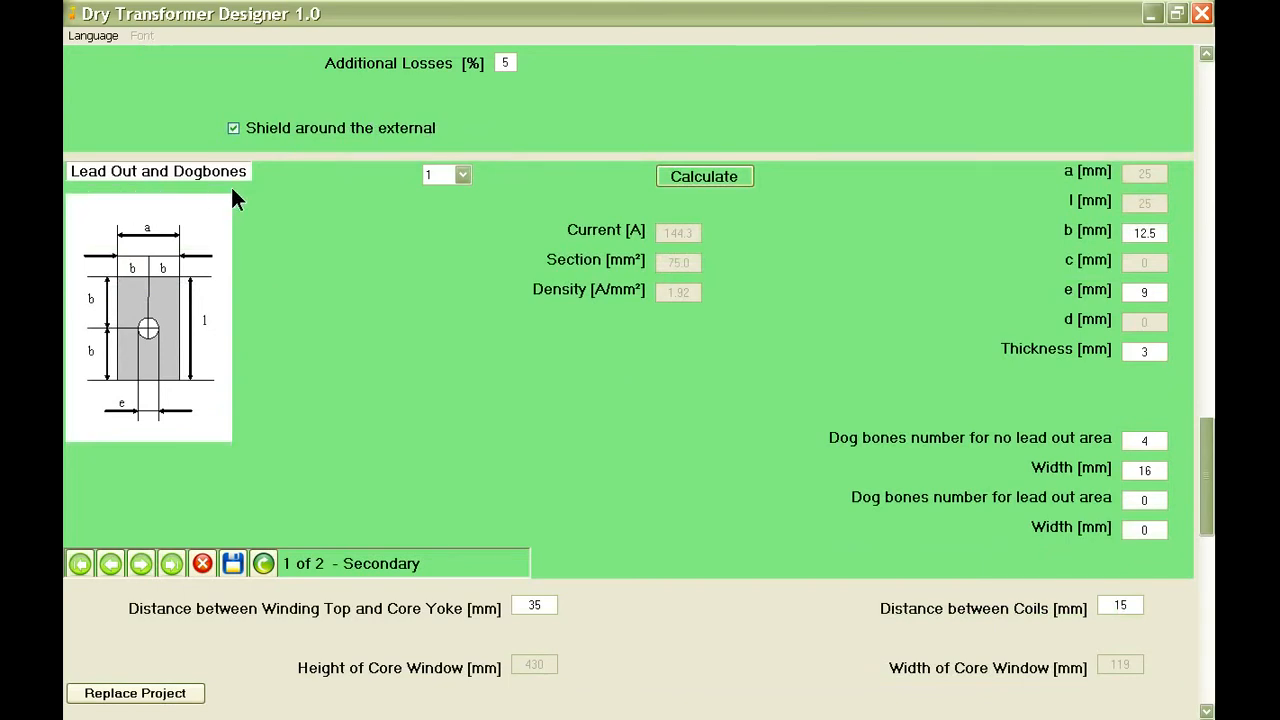
# Calculate the secondary lead out, set 6 dog bones of 12 mm width for the no lead out area, and save.
pyautogui.click(711, 177)
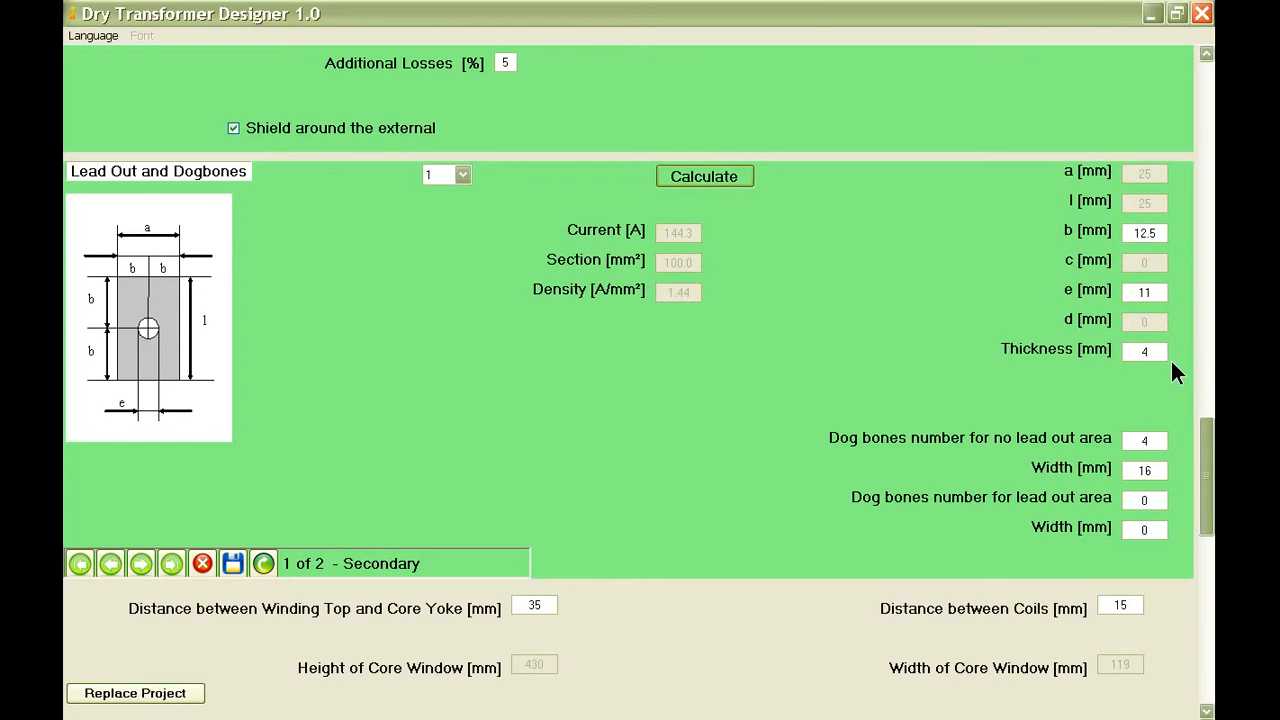
pyautogui.moveTo(1155, 440)
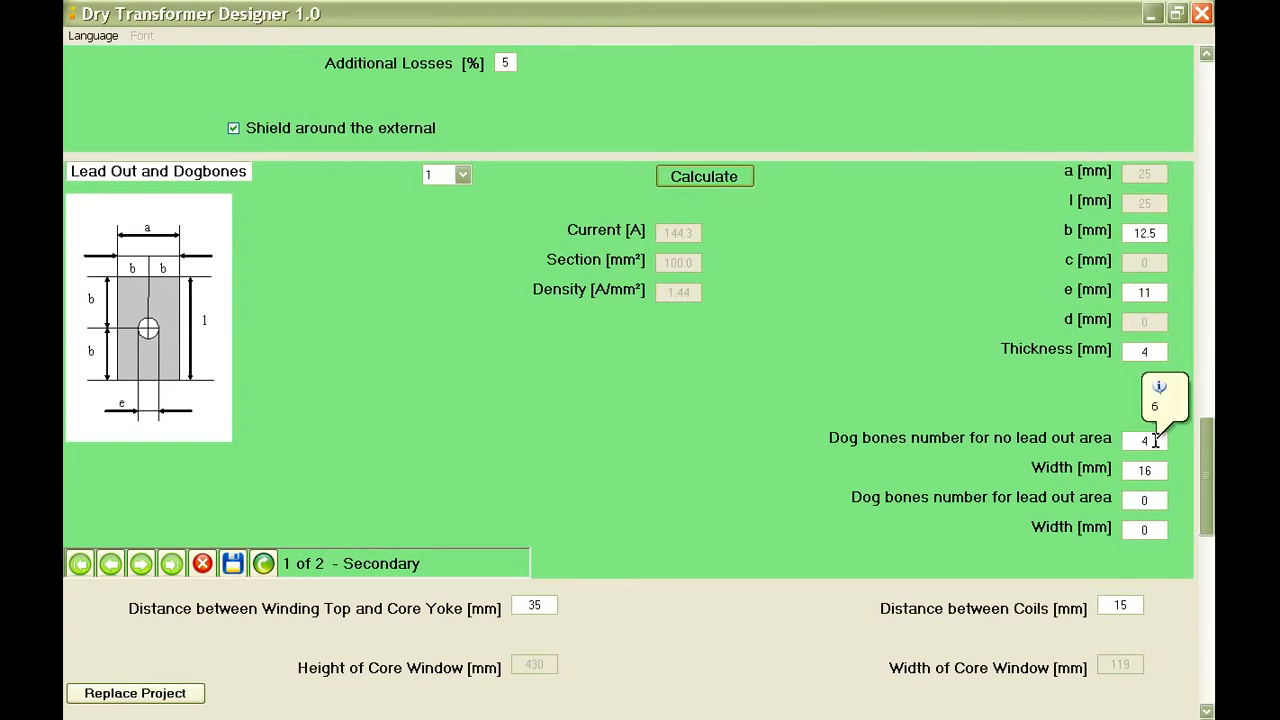
pyautogui.moveTo(1155, 440); pyautogui.dragTo(1137, 472)
pyautogui.write('6')
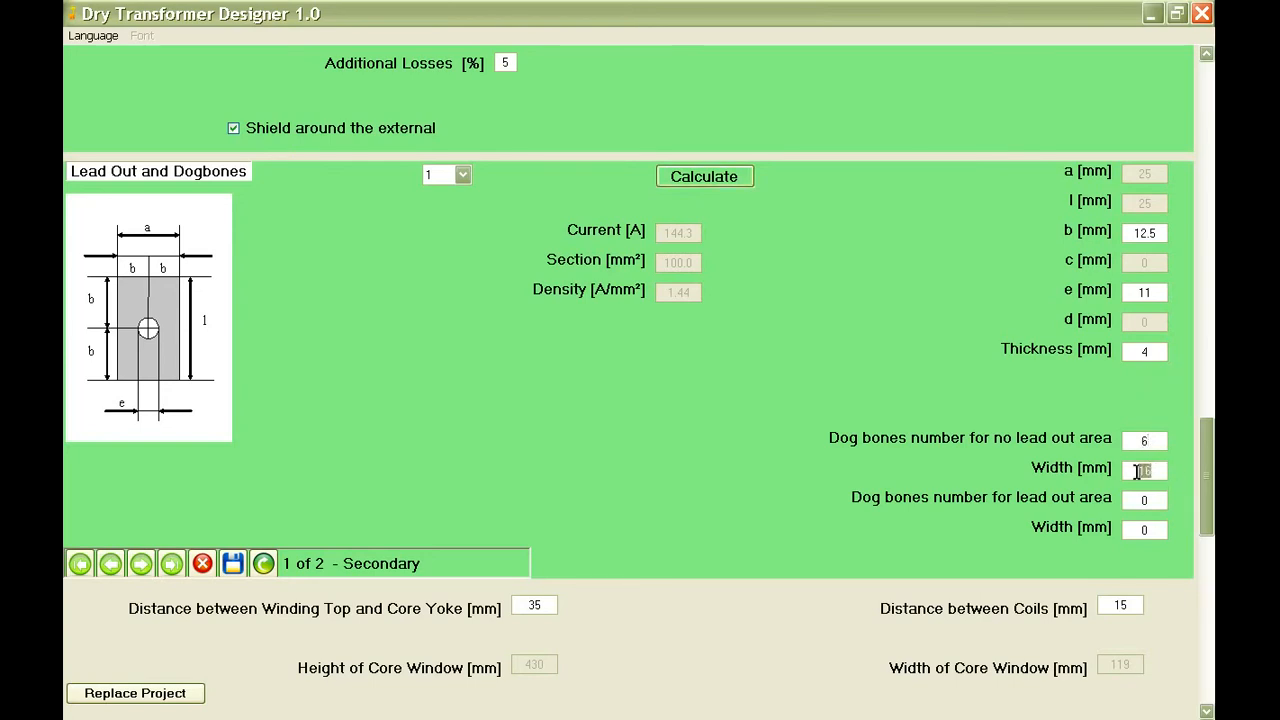
pyautogui.write('12')
pyautogui.click(237, 559)
# Switch to the primary winding's data, choose Primary as its type and set the no-load voltage to 0.4 kV.
pyautogui.scroll(1, 798, 455)
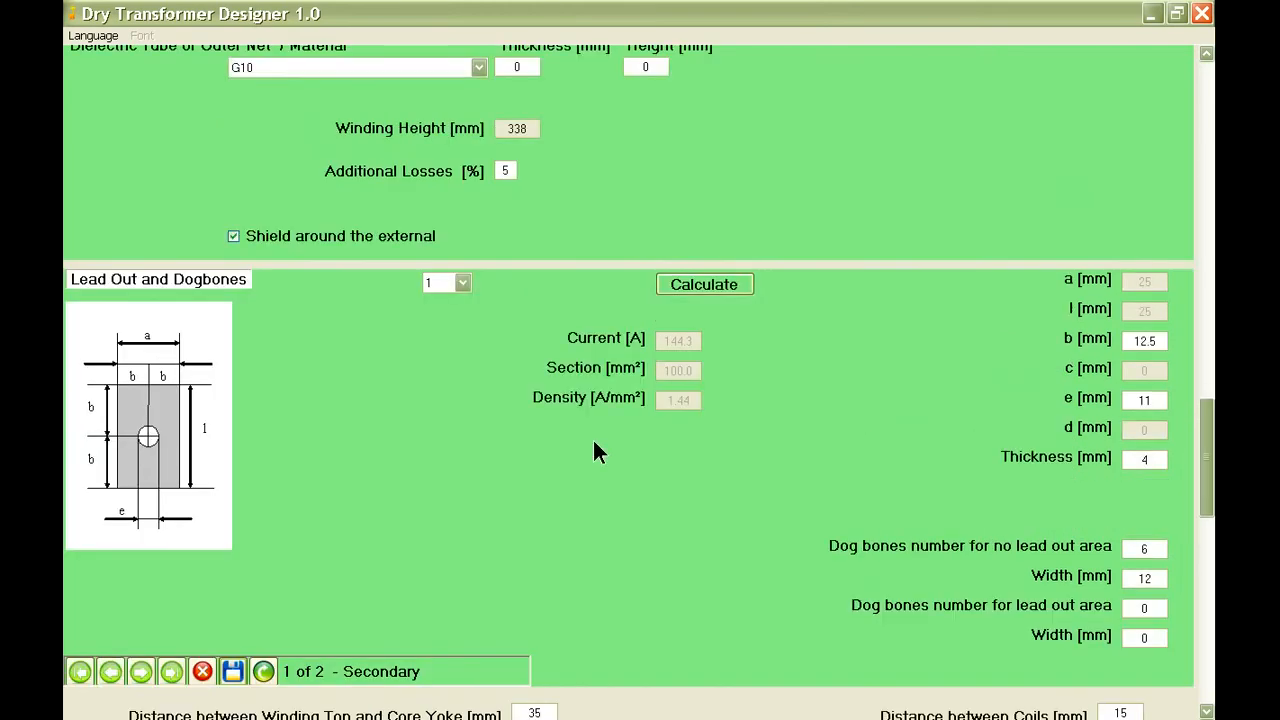
pyautogui.scroll(1, 595, 445)
pyautogui.scroll(1, 470, 440)
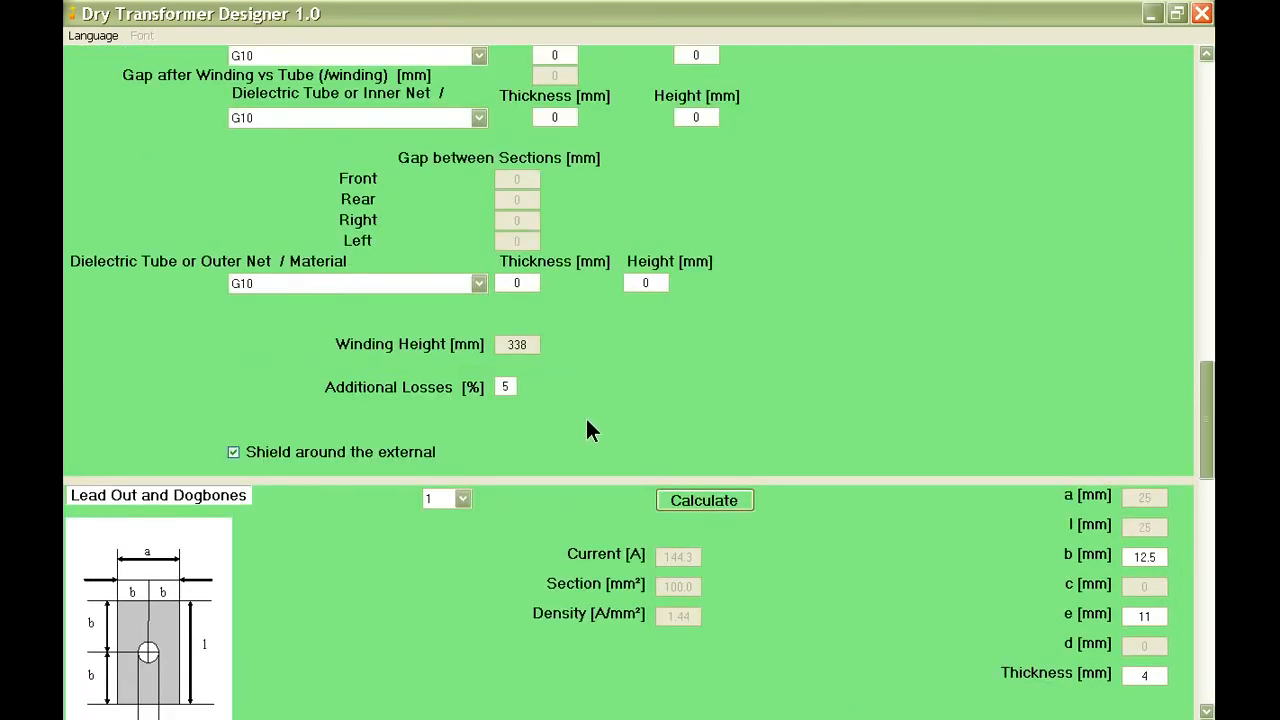
pyautogui.scroll(2, 590, 430)
pyautogui.scroll(6, 587, 420)
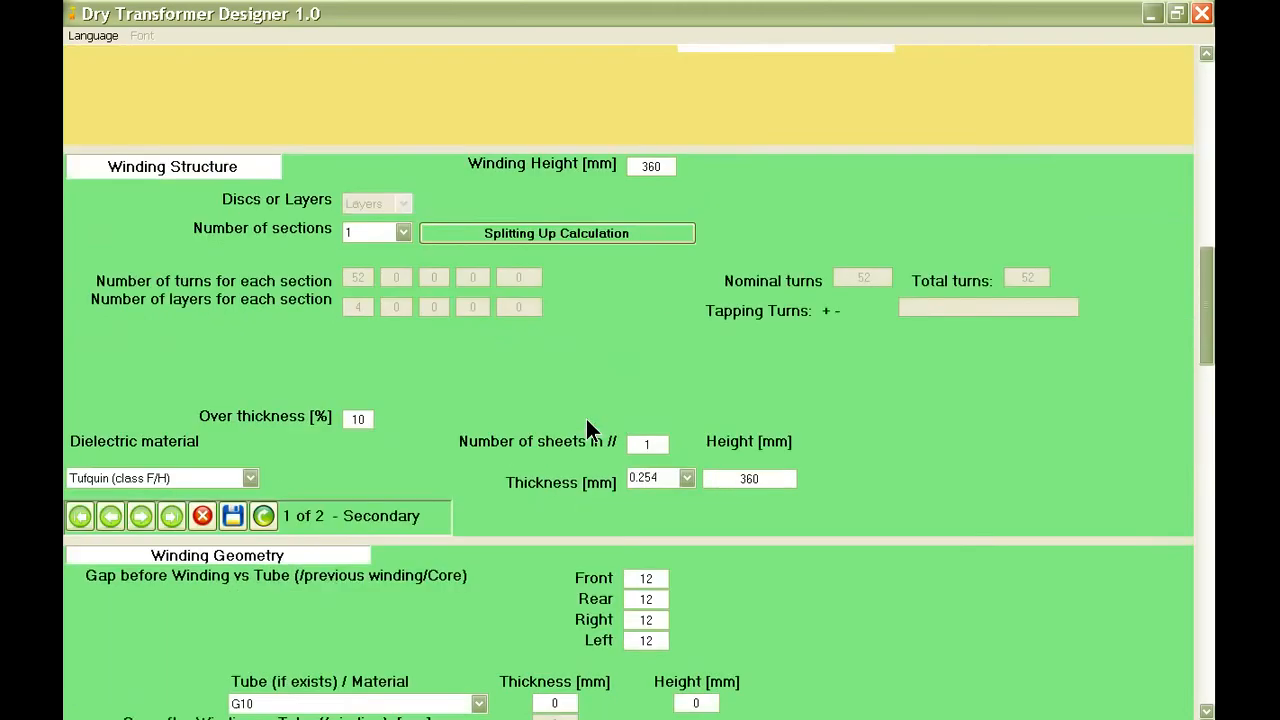
pyautogui.scroll(2, 588, 428)
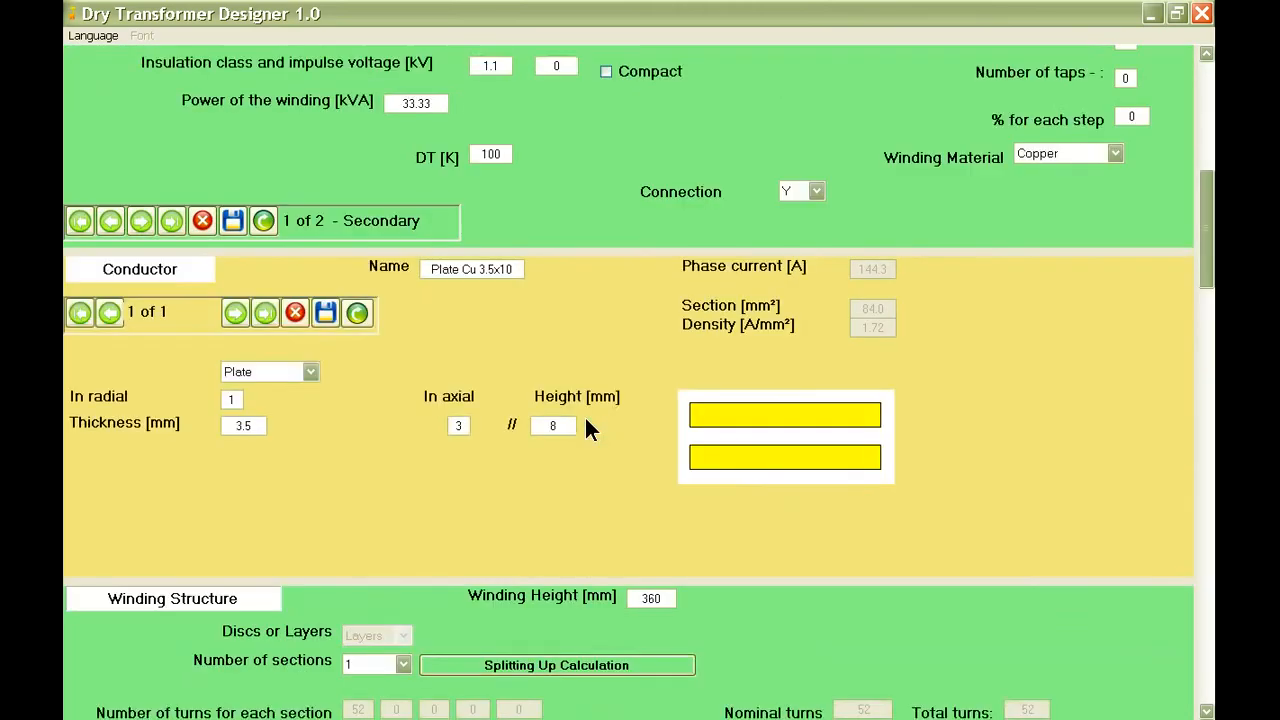
pyautogui.scroll(1, 588, 428)
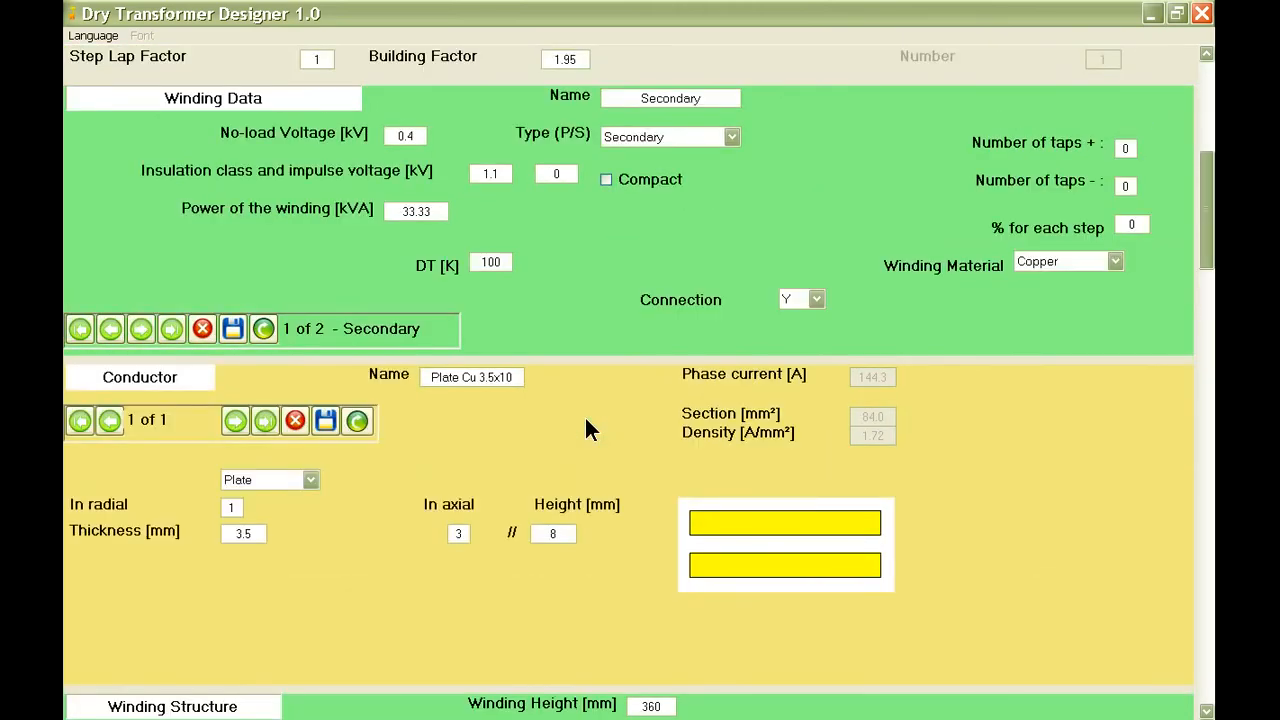
pyautogui.click(140, 328)
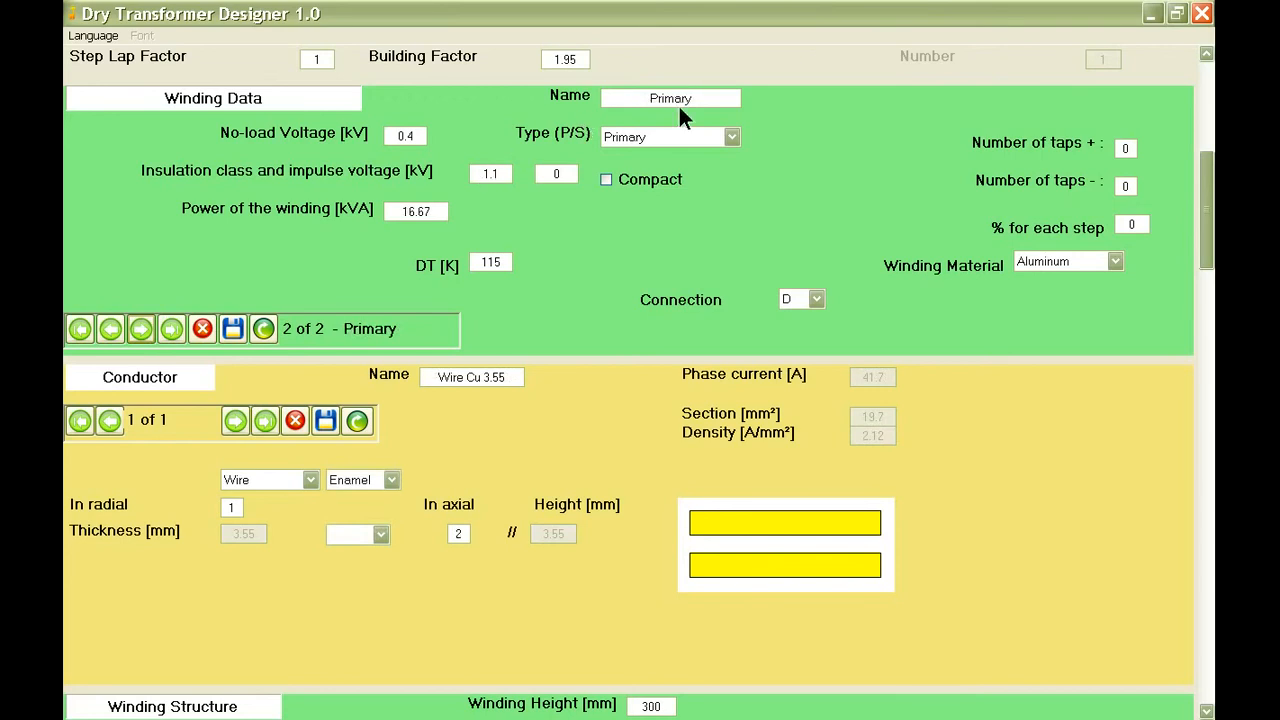
pyautogui.click(724, 138)
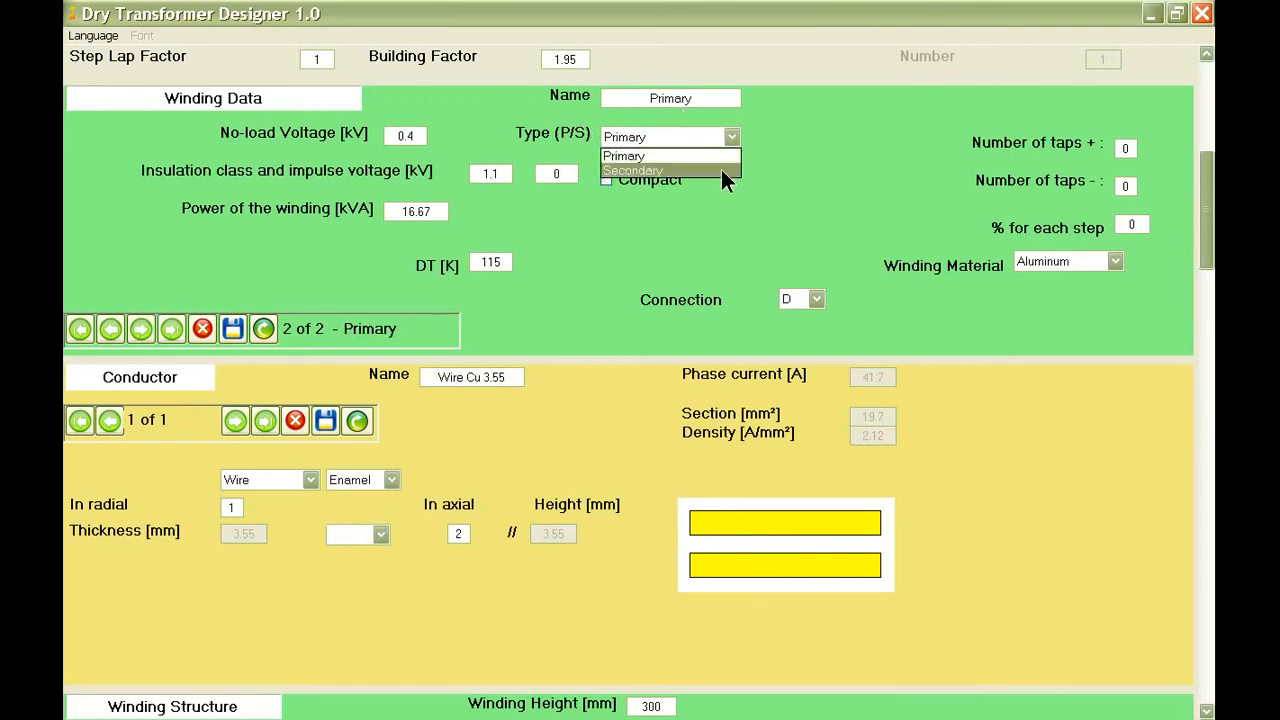
pyautogui.click(717, 156)
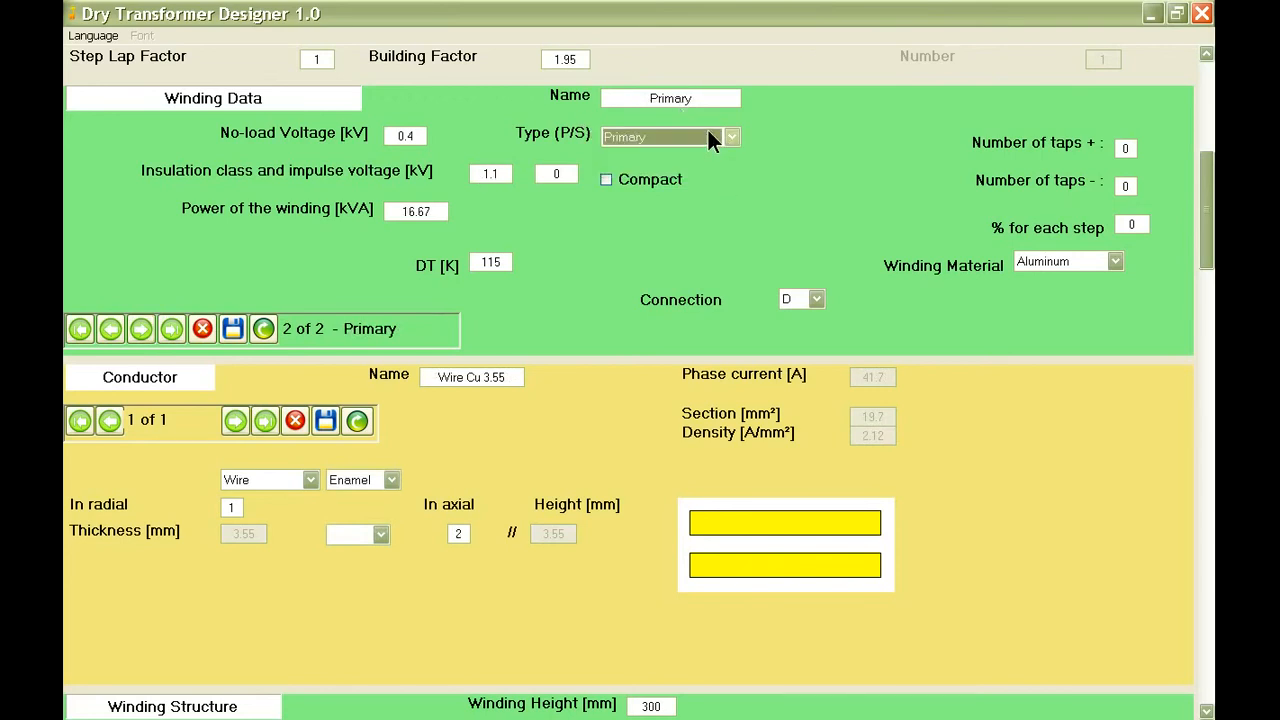
pyautogui.doubleClick(421, 135)
pyautogui.write('0')
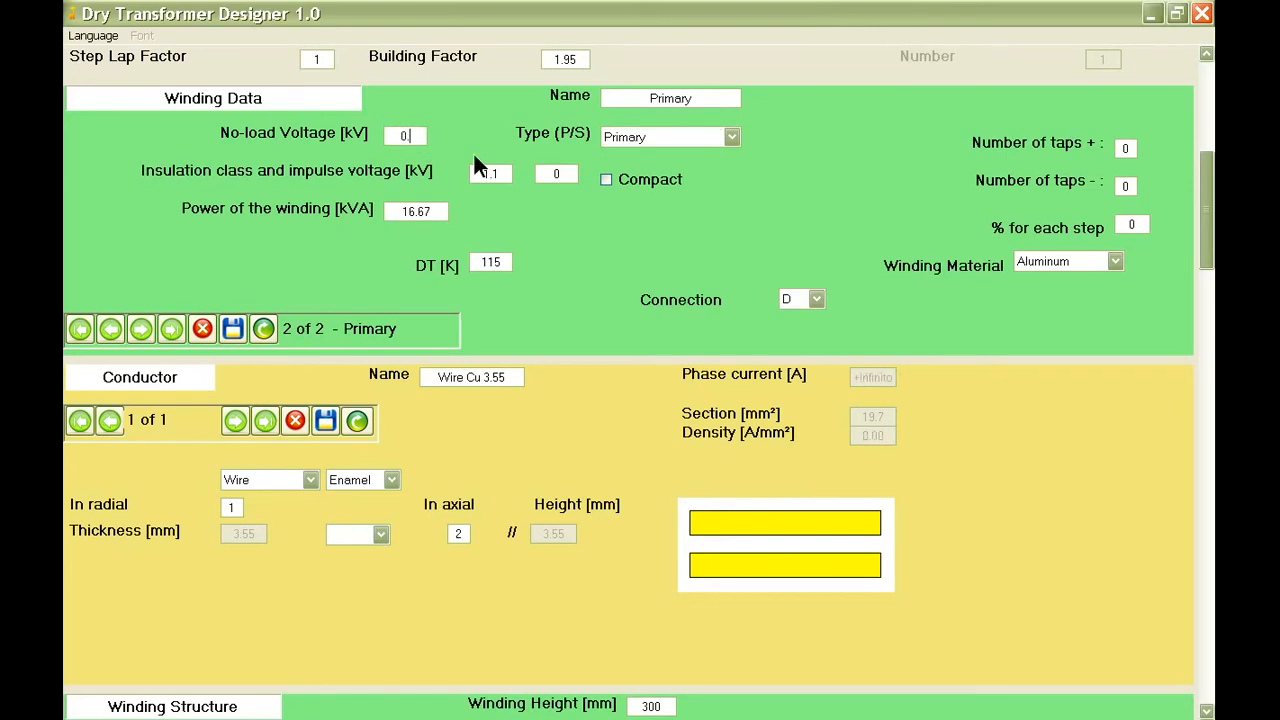
pyautogui.write('.4')
# Set the primary winding's power to 33.33 kVA, DT to 100 K and material to Copper, and save the winding data.
pyautogui.doubleClick(430, 211)
pyautogui.write('33.33')
pyautogui.doubleClick(484, 262)
pyautogui.write('100')
pyautogui.click(1115, 262)
pyautogui.click(1106, 291)
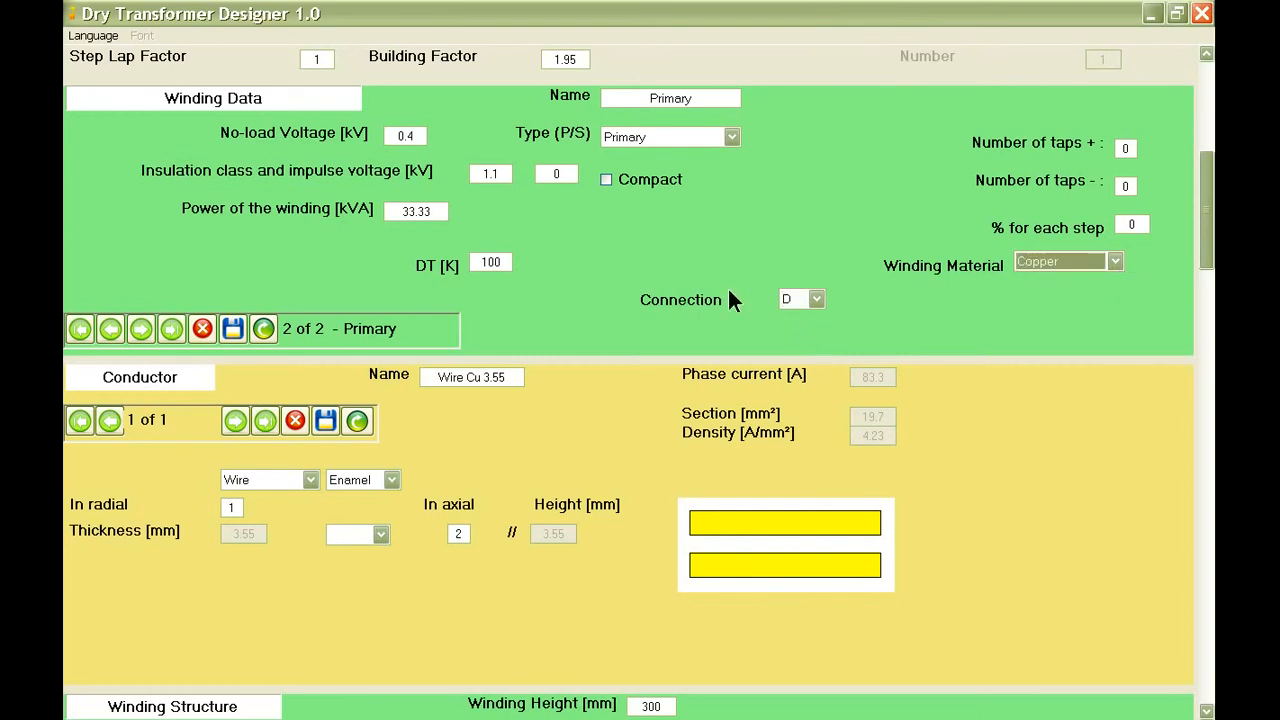
pyautogui.click(239, 328)
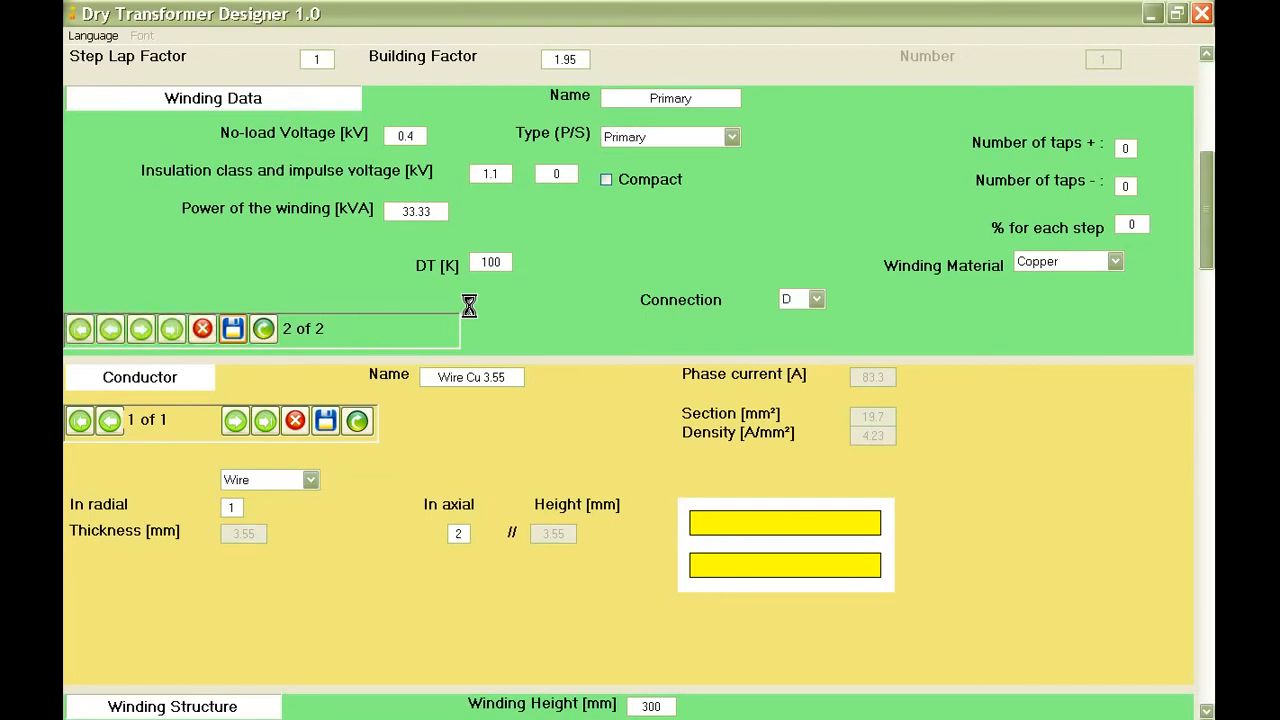
# Set the primary winding's height to 360 mm in the winding structure.
pyautogui.scroll(-6, 540, 313)
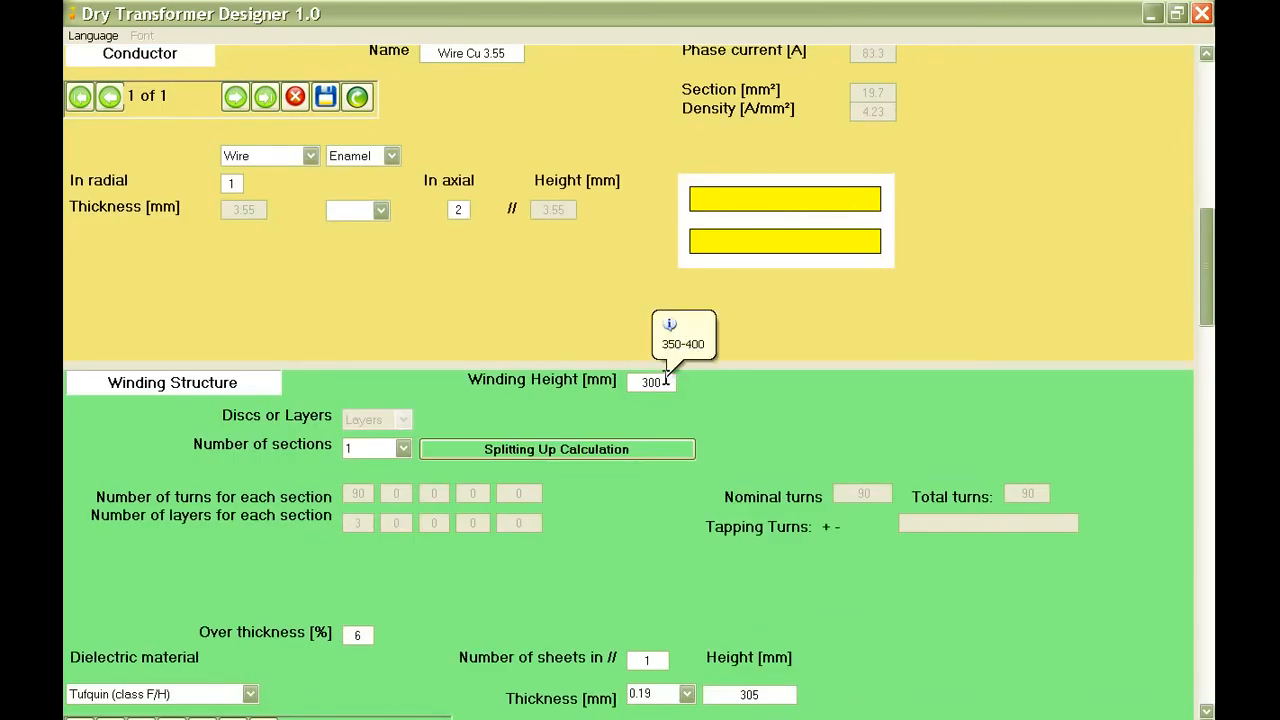
pyautogui.click(634, 384)
pyautogui.write('360')
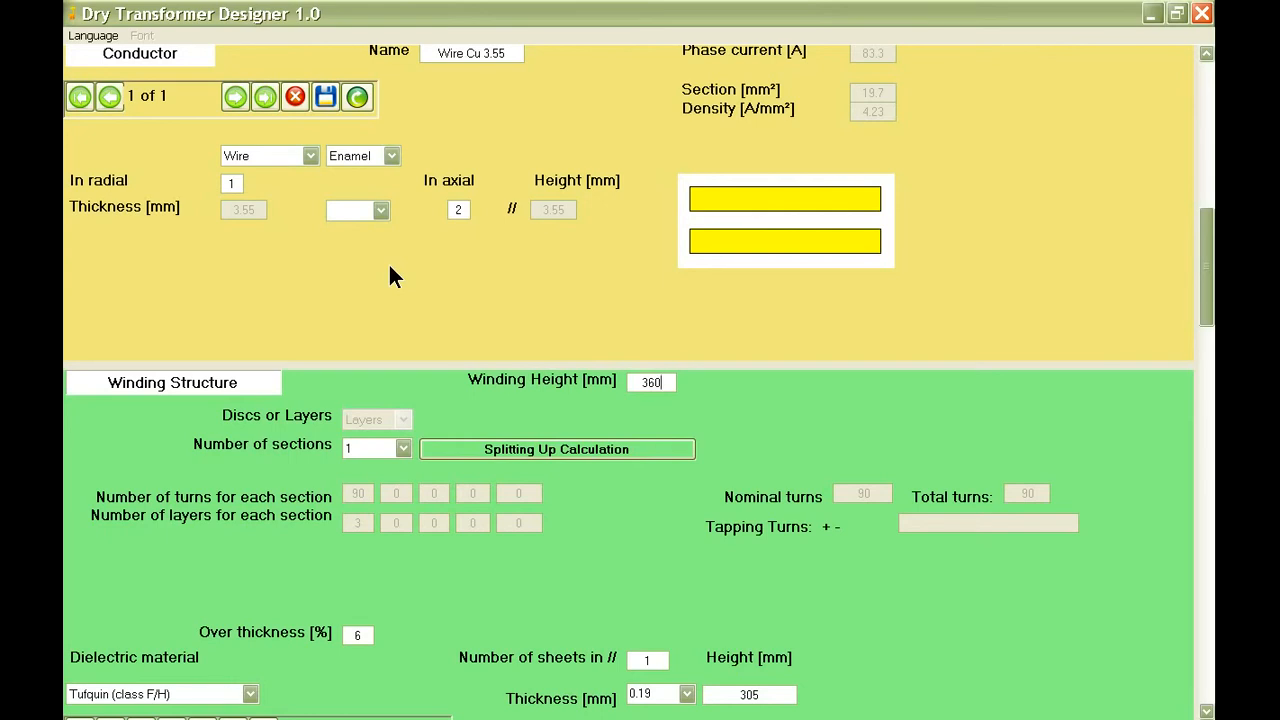
# Choose Plate as the primary conductor type with 1 conductor in radial.
pyautogui.click(312, 155)
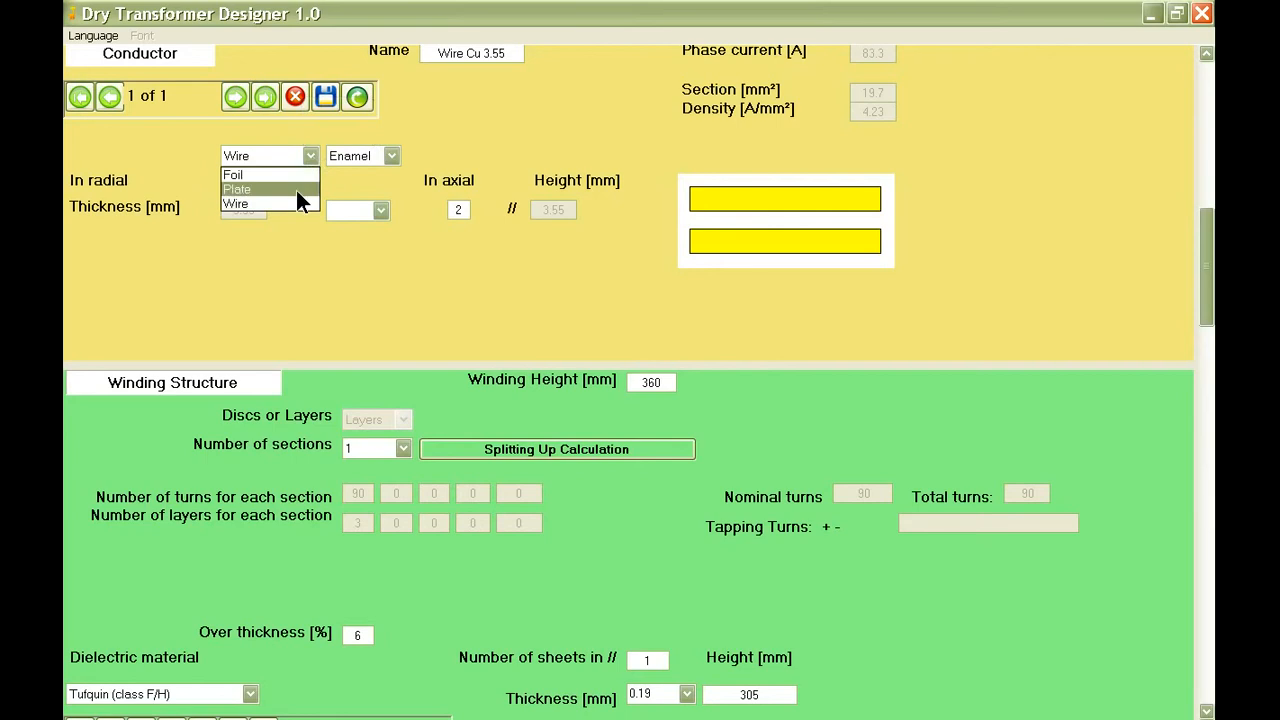
pyautogui.click(296, 190)
pyautogui.click(240, 182)
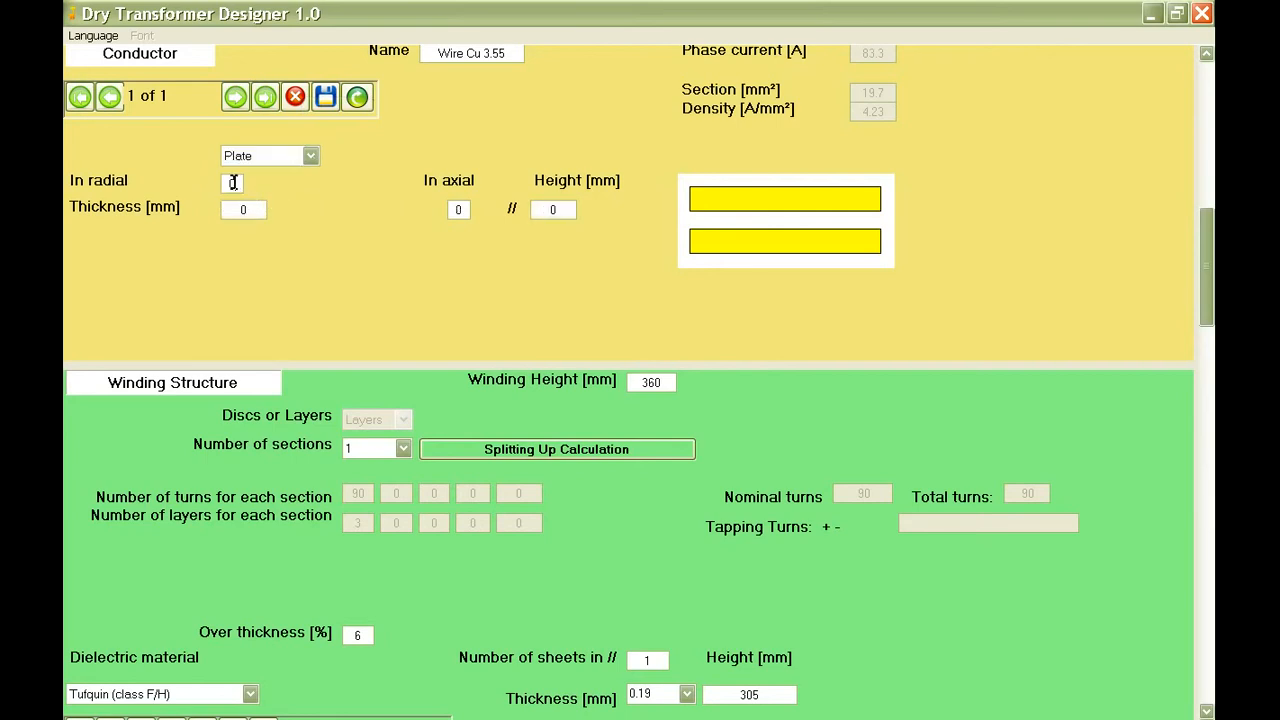
pyautogui.write('1')
# Set the primary plate conductor to 2 in axial, 8 mm height and 2.5 mm thickness.
pyautogui.click(460, 210)
pyautogui.write('1')
pyautogui.click(549, 212)
pyautogui.write('3')
pyautogui.click(243, 210)
pyautogui.write('2.5')
pyautogui.click(453, 210)
pyautogui.write('2')
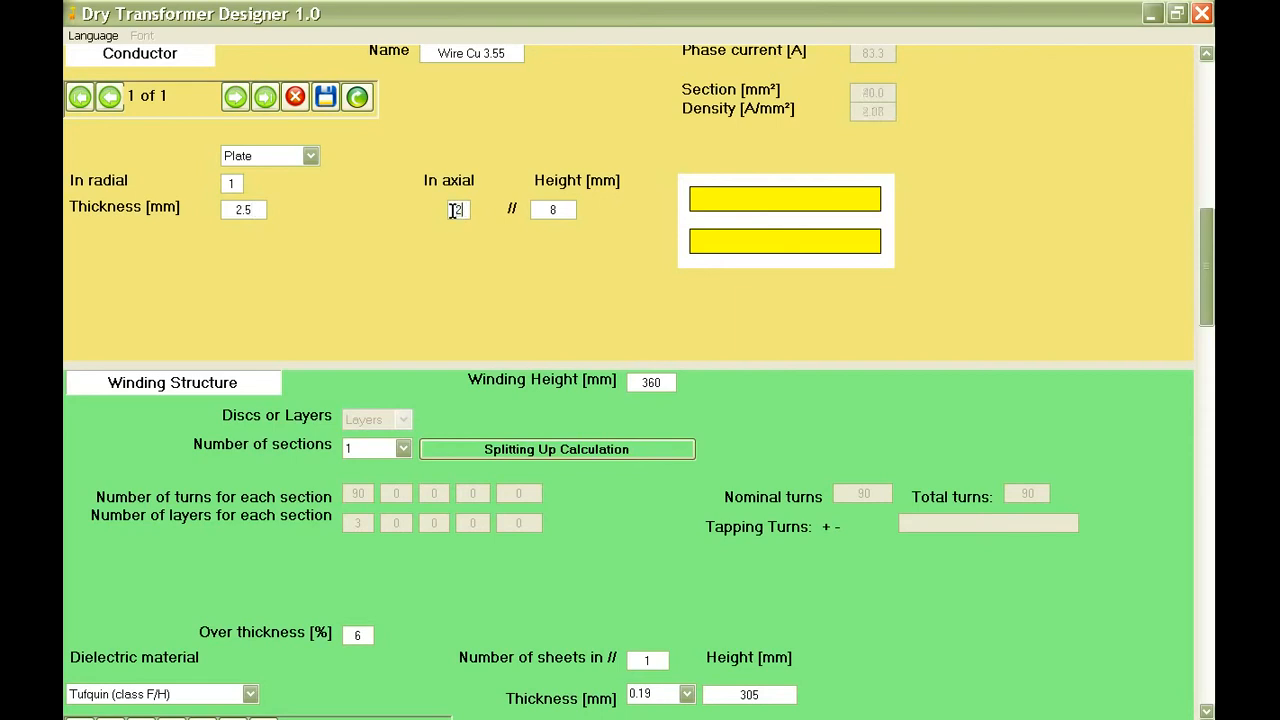
pyautogui.click(257, 208)
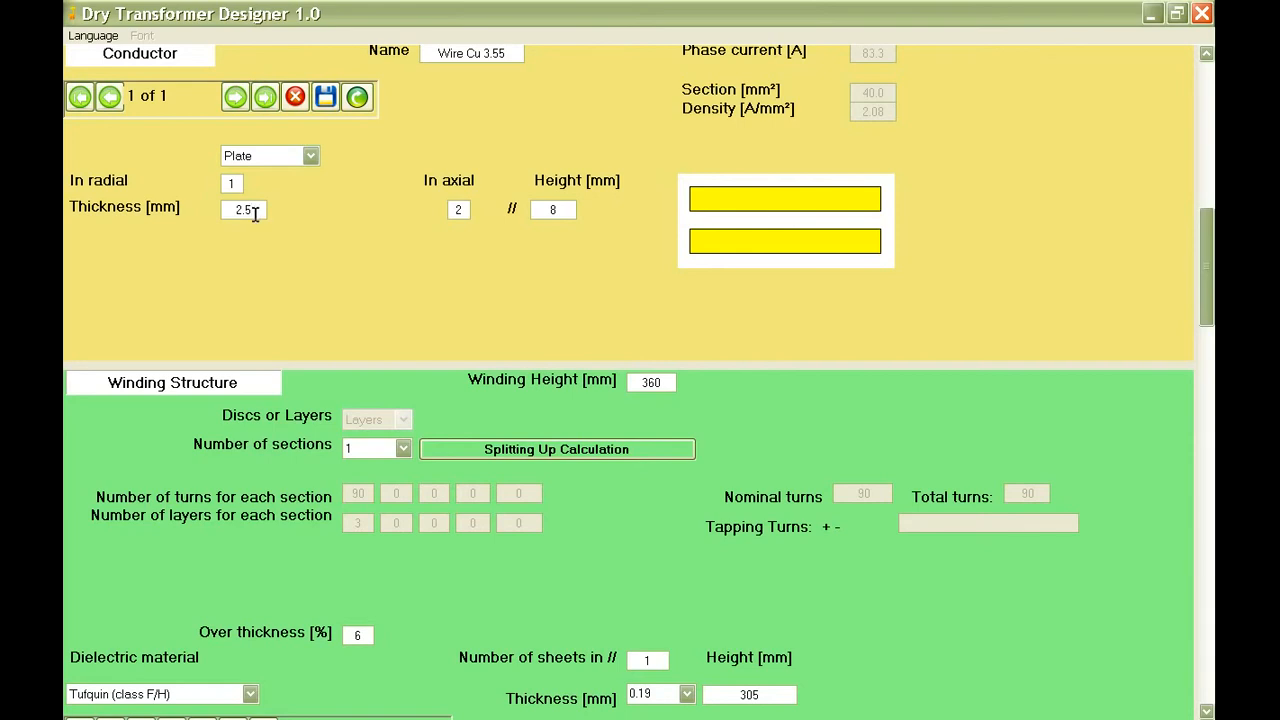
# Set the primary plate conductor's thickness to 2.4 mm and save the conductor data.
pyautogui.moveTo(254, 211); pyautogui.dragTo(246, 211)
pyautogui.write('4')
pyautogui.moveTo(254, 206)
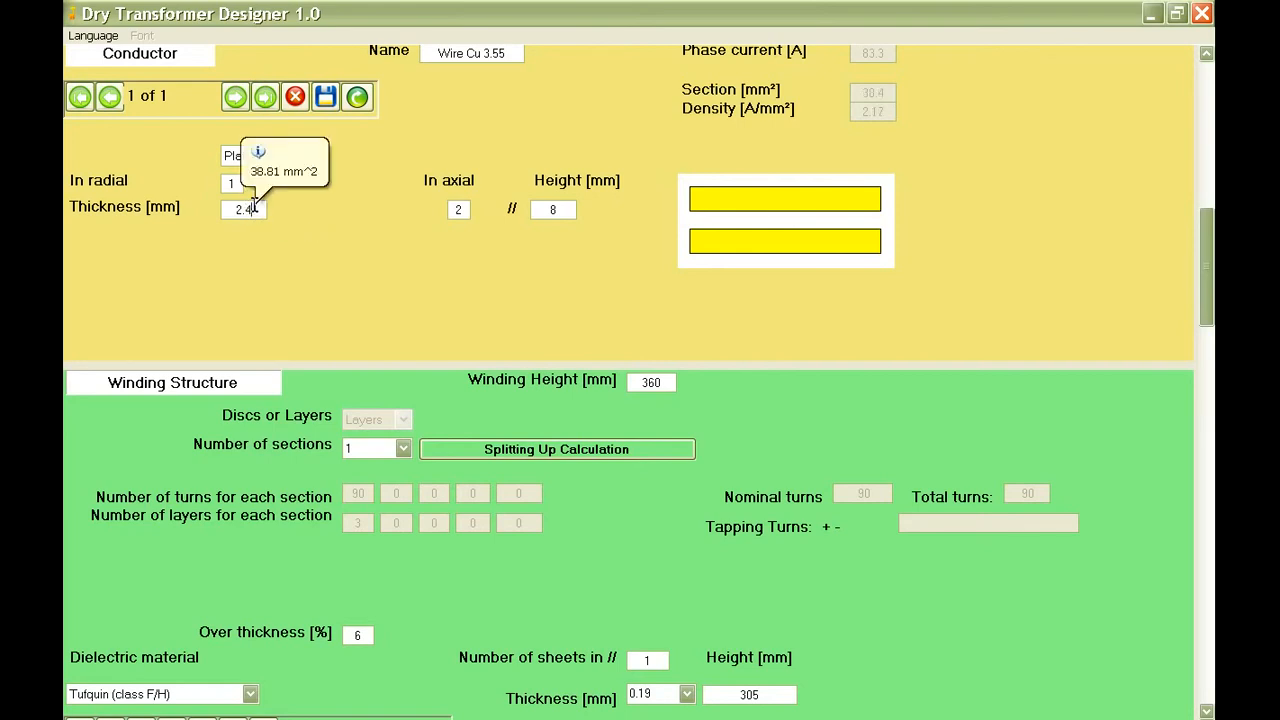
pyautogui.click(328, 96)
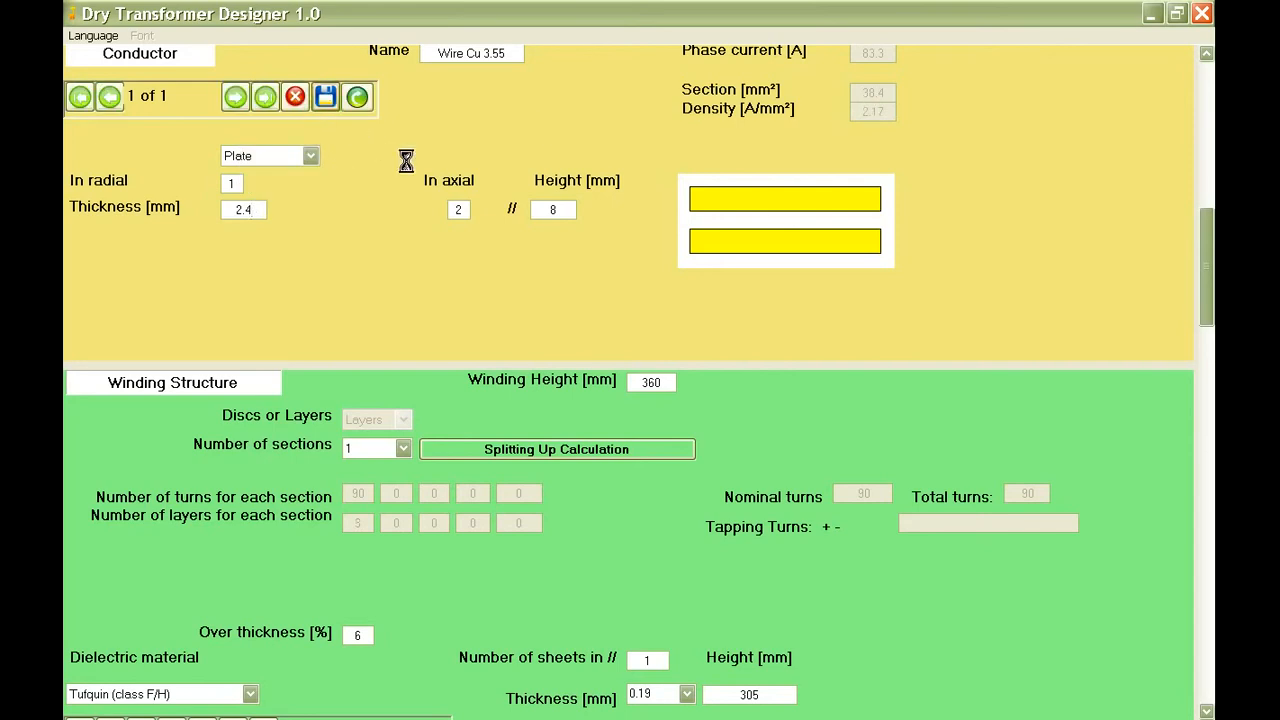
# Set the primary winding's number of sections to 2 and run the splitting up calculation.
pyautogui.scroll(-2, 406, 165)
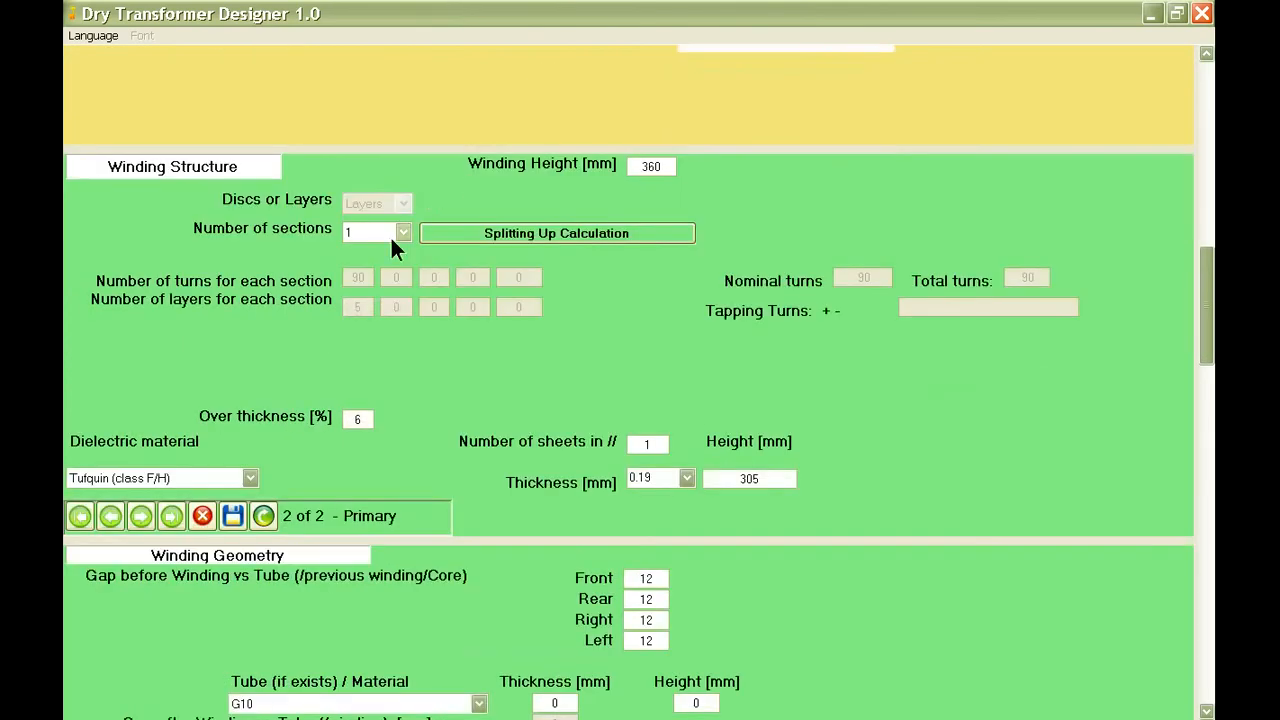
pyautogui.moveTo(378, 234)
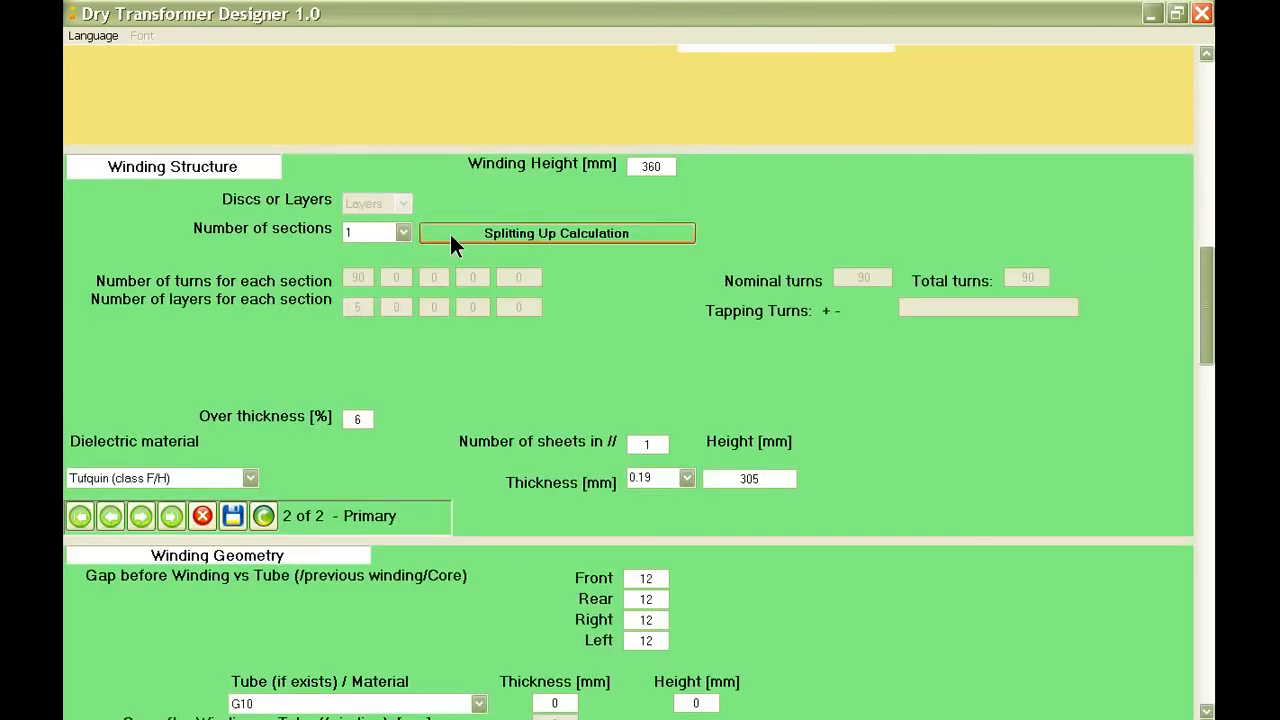
pyautogui.click(384, 240)
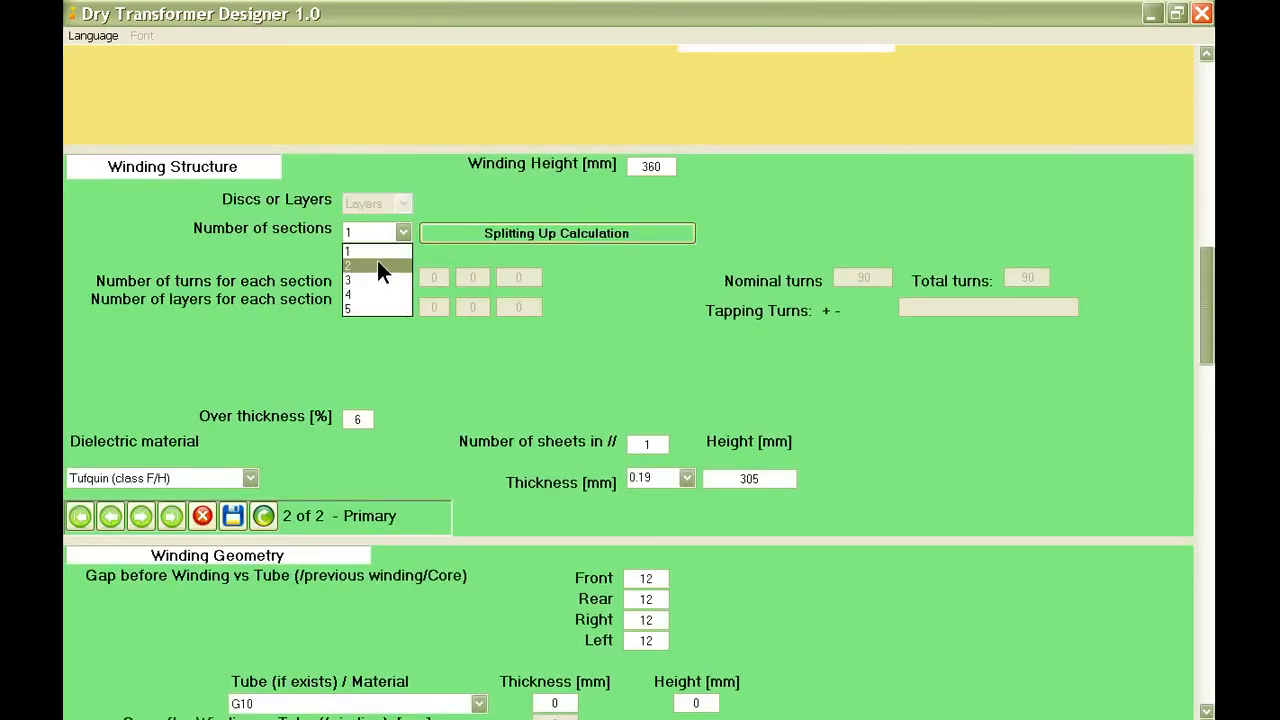
pyautogui.click(377, 260)
pyautogui.click(441, 236)
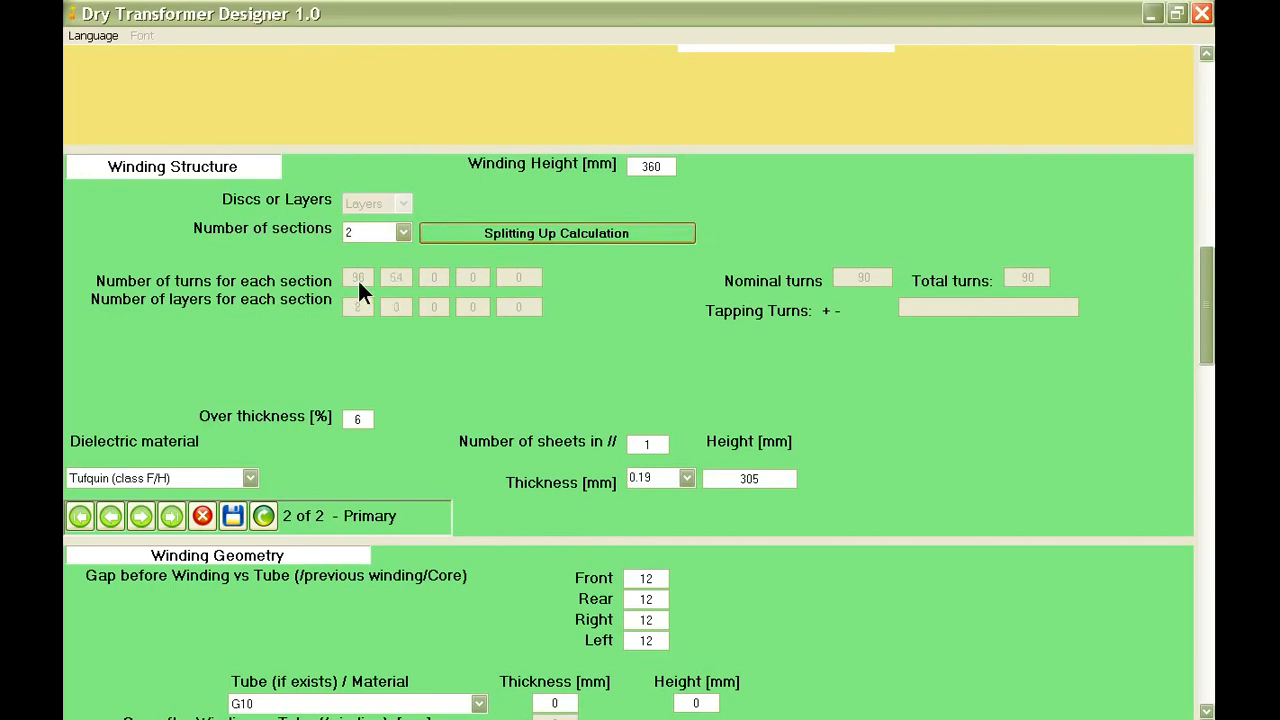
# Return the primary winding to 1 section and rerun the splitting up calculation.
pyautogui.click(401, 231)
pyautogui.click(382, 247)
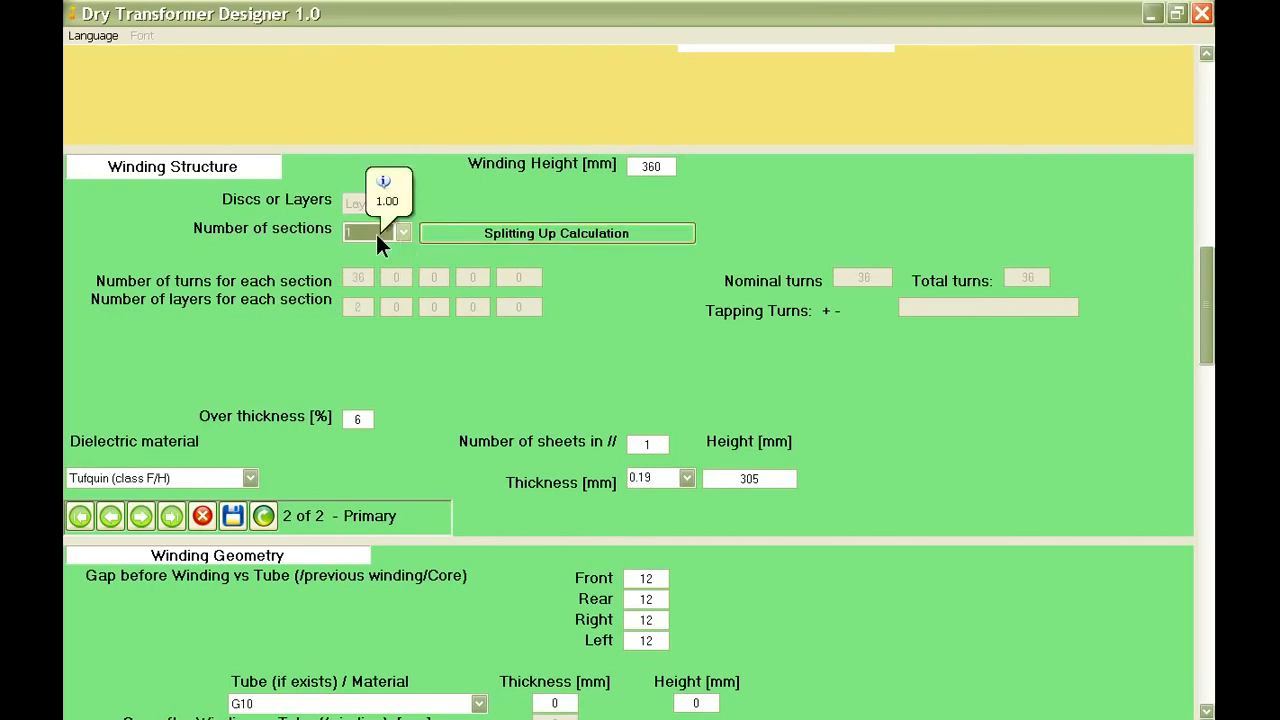
pyautogui.click(473, 236)
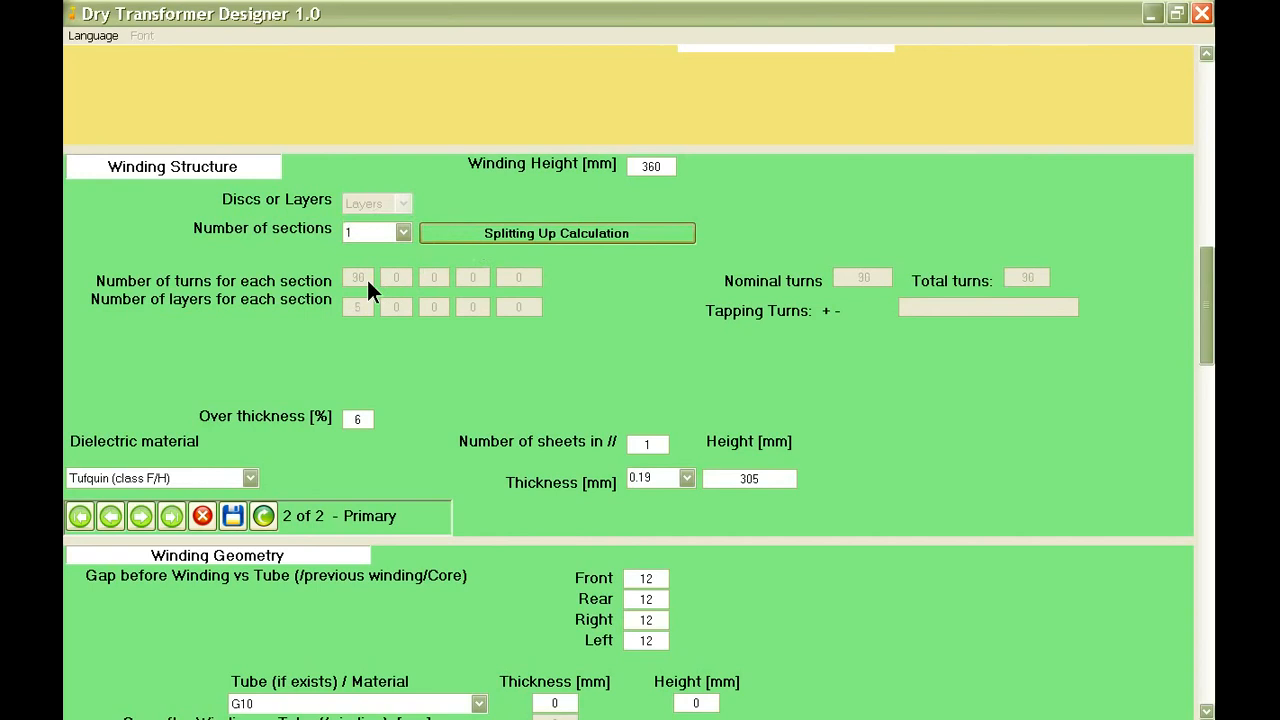
# Set the primary winding's over thickness to 10 % and choose Tufquin (class F/H) as its dielectric material.
pyautogui.scroll(-2, 620, 372)
pyautogui.scroll(-2, 557, 320)
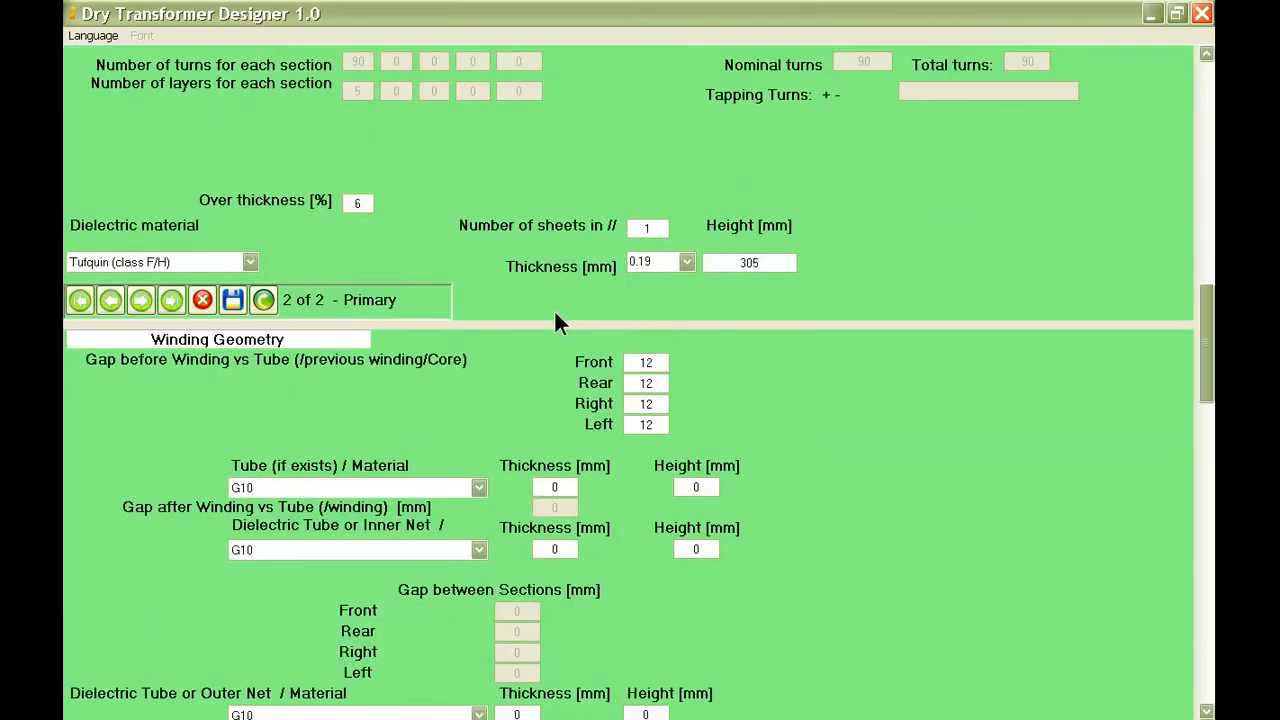
pyautogui.doubleClick(363, 202)
pyautogui.press('BackSpace')
pyautogui.write('10')
pyautogui.click(233, 260)
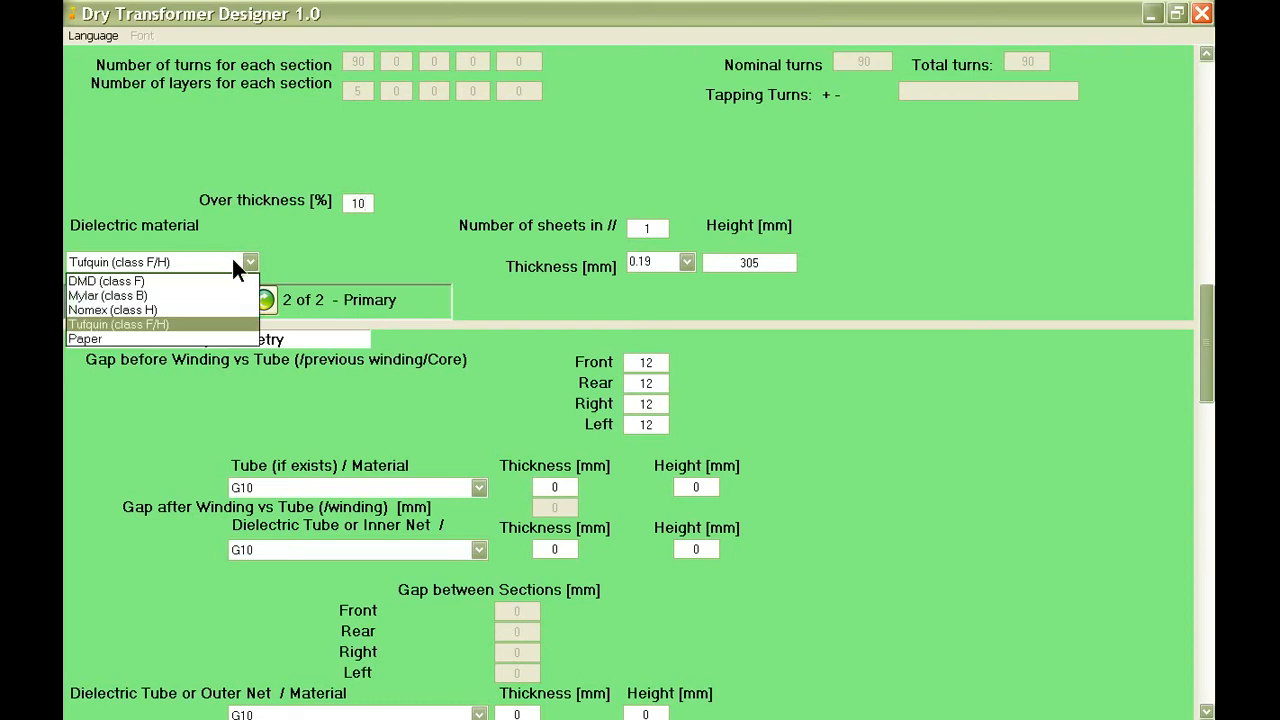
pyautogui.click(232, 323)
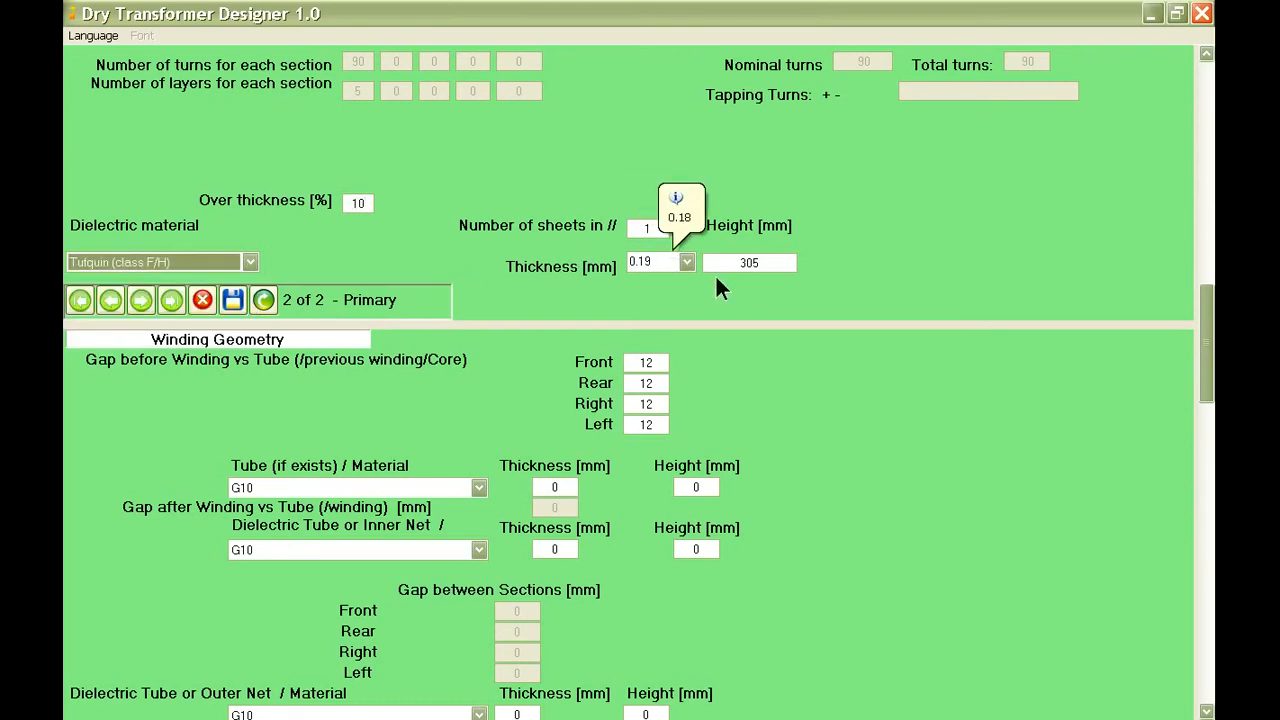
# Set the primary dielectric sheet's height to 325 mm and save the winding structure.
pyautogui.click(740, 264)
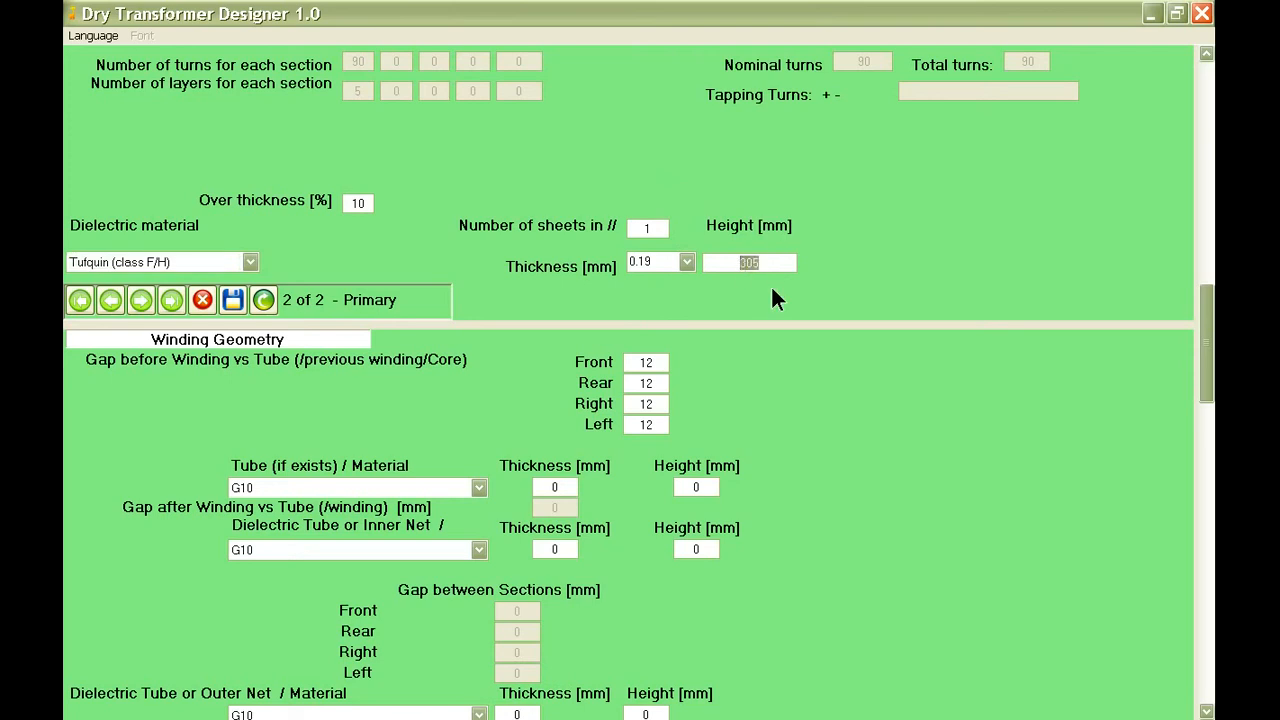
pyautogui.press('BackSpace')
pyautogui.moveTo(755, 263)
pyautogui.write('-')
pyautogui.write('325')
pyautogui.click(232, 300)
# Set the primary winding's additional losses to 5 % in the winding geometry.
pyautogui.scroll(-3, 653, 355)
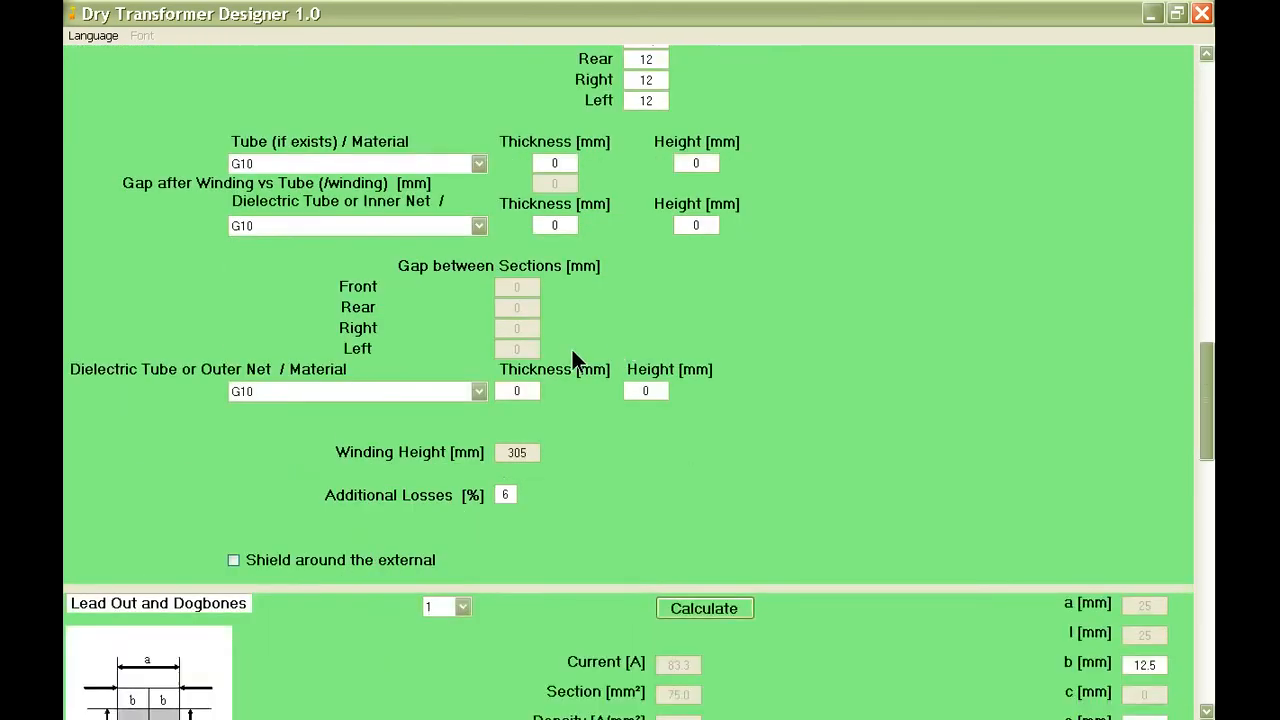
pyautogui.scroll(-2, 571, 360)
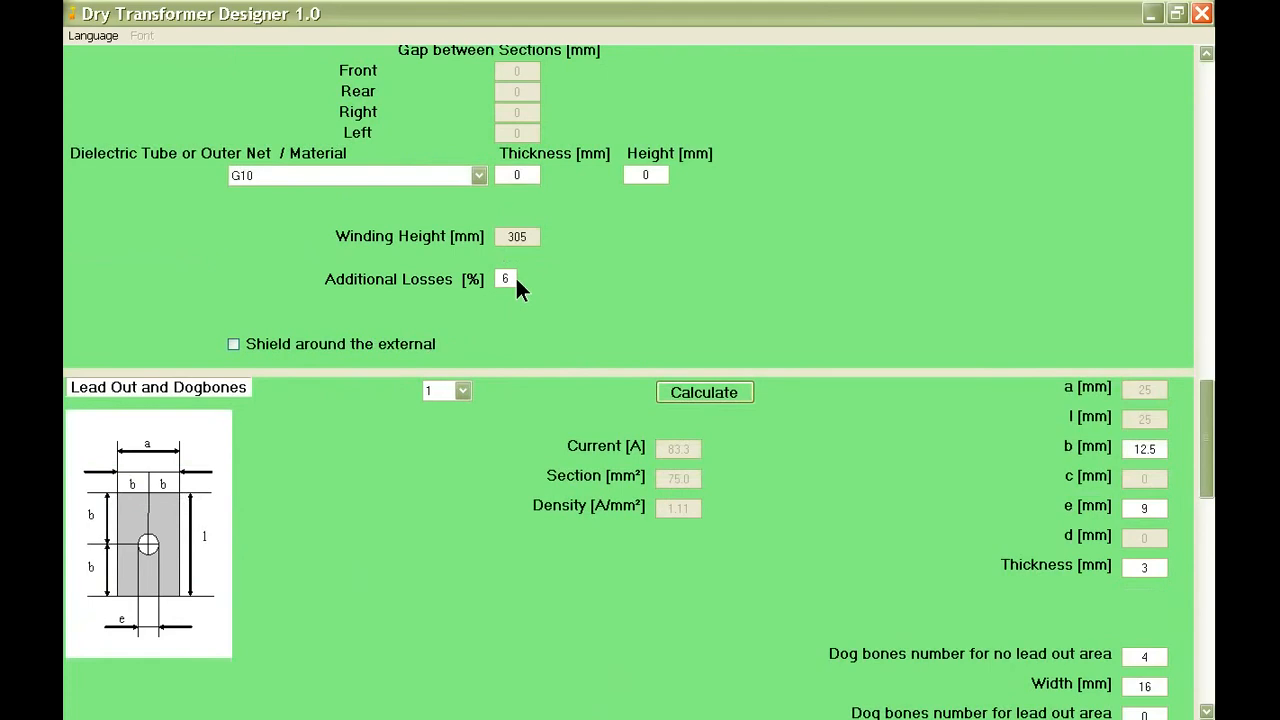
pyautogui.click(506, 279)
pyautogui.write('5')
# Run the lead out calculation for the primary winding.
pyautogui.scroll(-1, 556, 318)
pyautogui.scroll(-1, 510, 318)
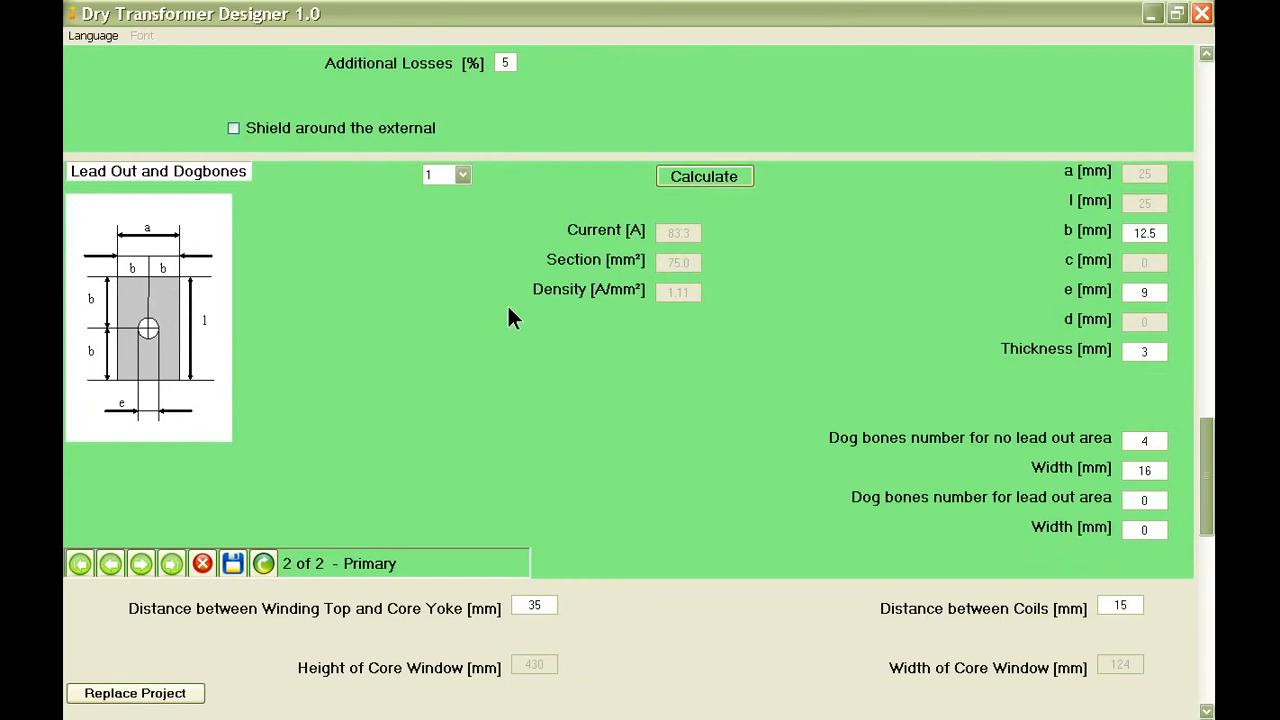
pyautogui.scroll(-1, 510, 318)
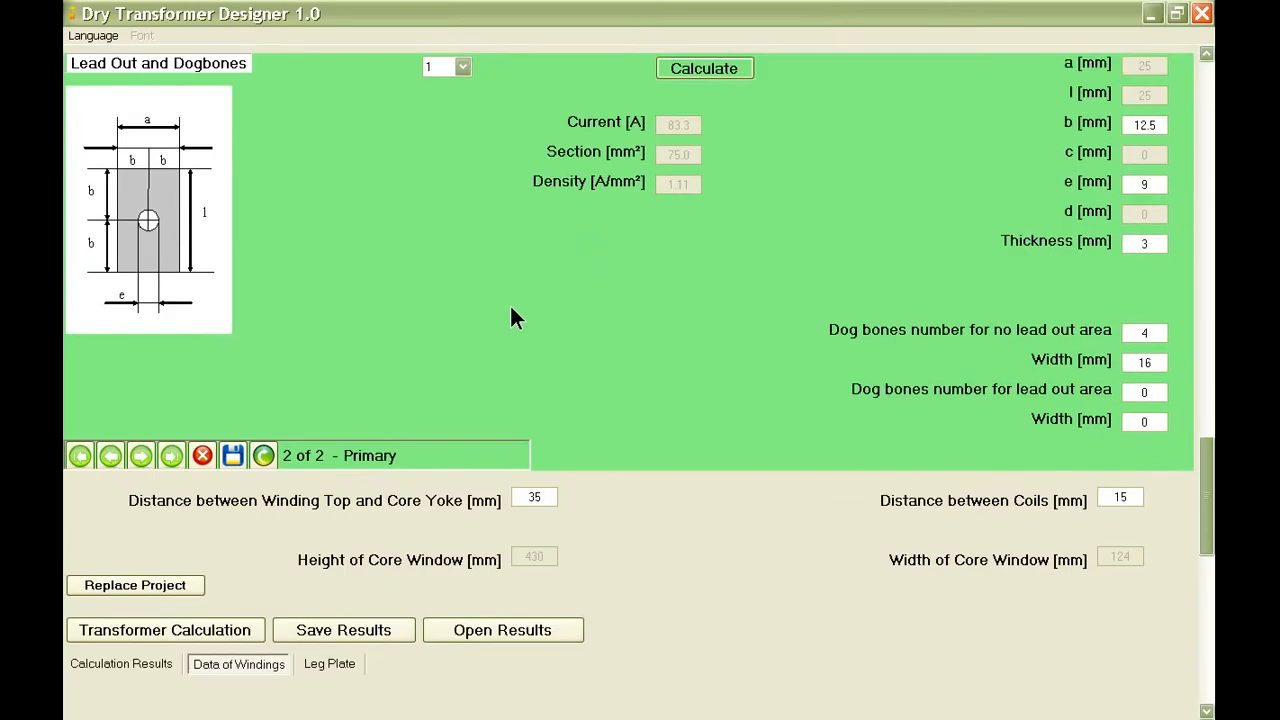
pyautogui.click(711, 66)
# Set 6 dog bones of 12 mm width for the primary's no lead out area and save the winding.
pyautogui.scroll(1, 816, 150)
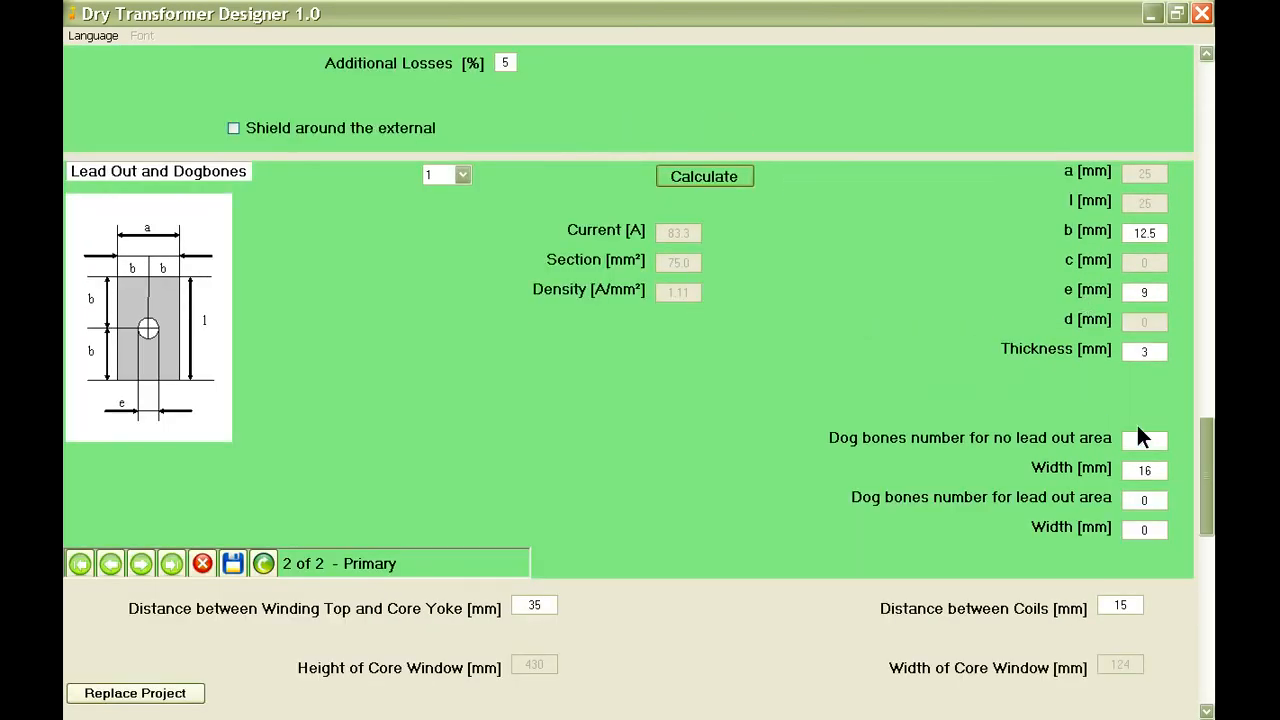
pyautogui.moveTo(1151, 442); pyautogui.dragTo(1116, 487)
pyautogui.write('6')
pyautogui.write('12')
pyautogui.click(232, 563)
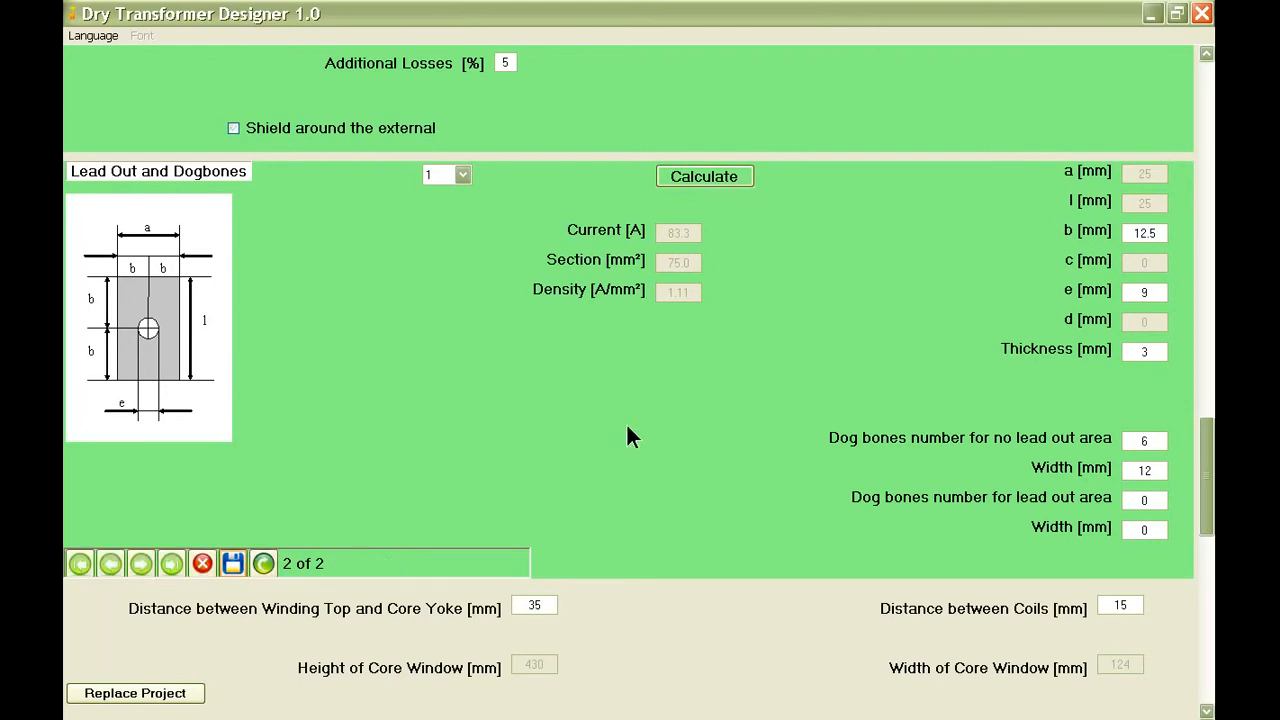
# Set the distance between winding top and core yoke to 20 mm and the distance between coils to 10 mm.
pyautogui.scroll(-5, 630, 436)
pyautogui.scroll(-3, 701, 436)
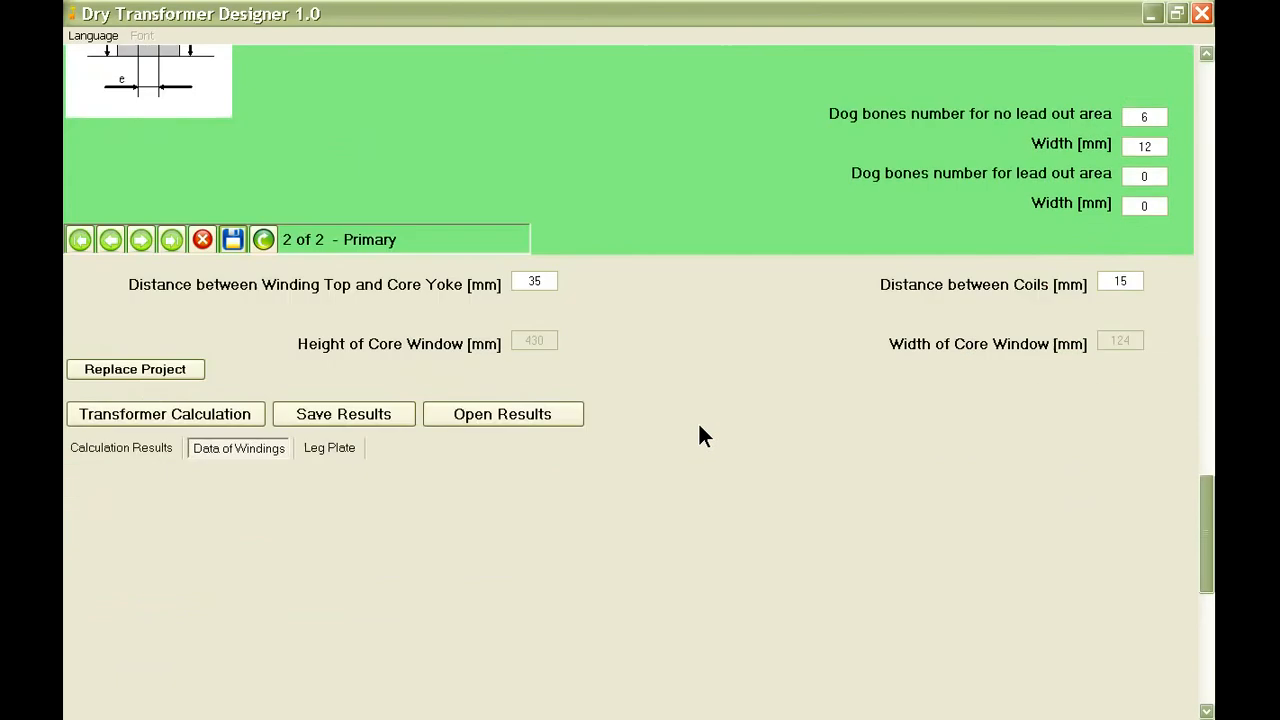
pyautogui.click(548, 281)
pyautogui.doubleClick(548, 281)
pyautogui.write('20')
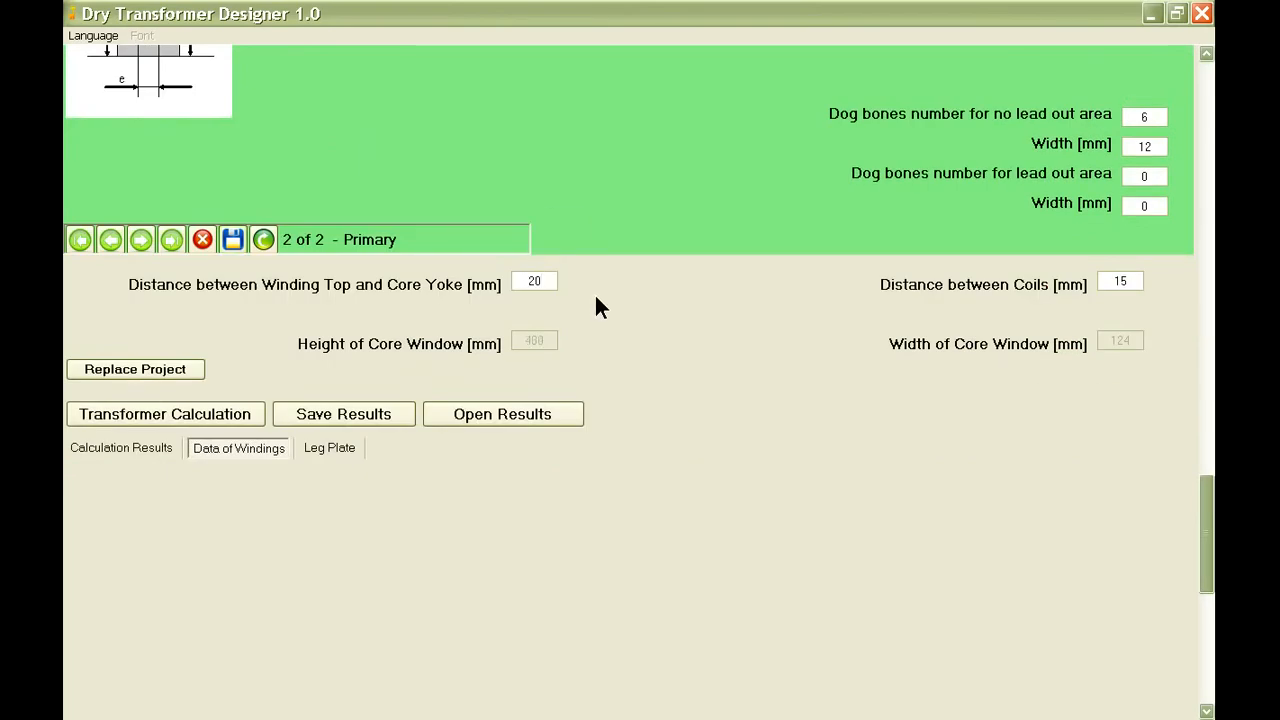
pyautogui.doubleClick(1118, 283)
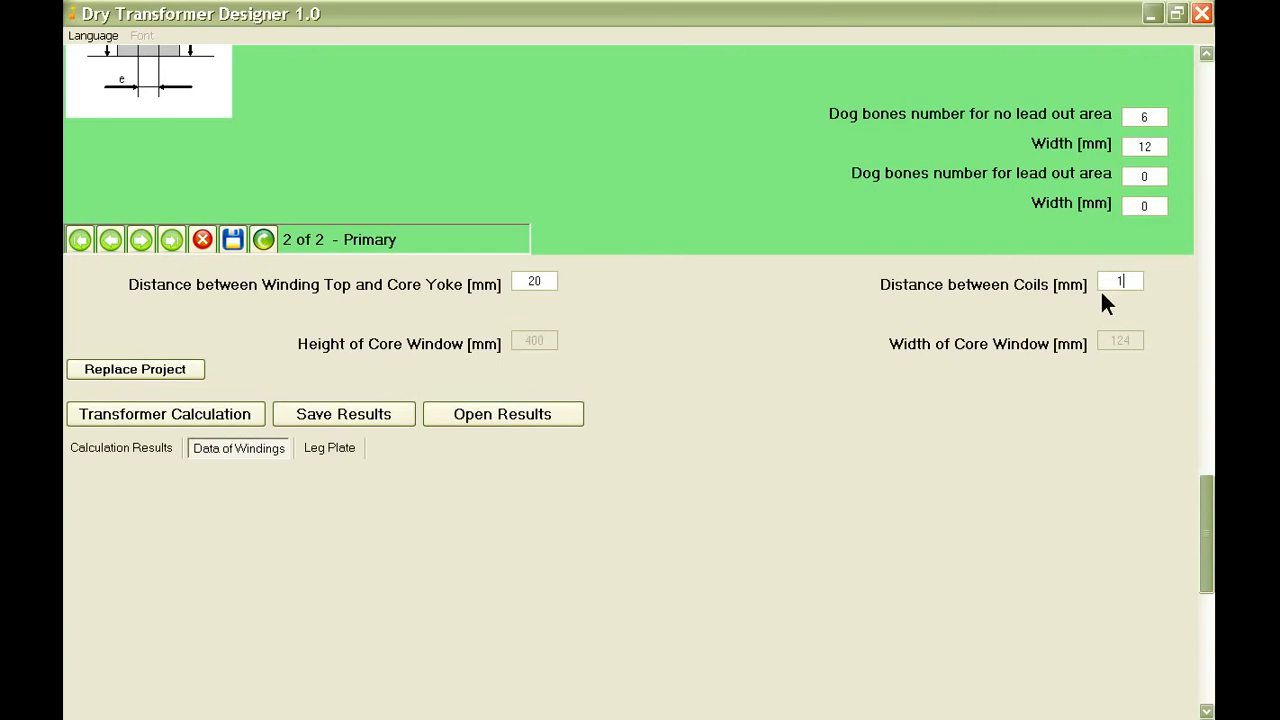
# Replace the archived project record with the updated winding and core window data.
pyautogui.click(132, 364)
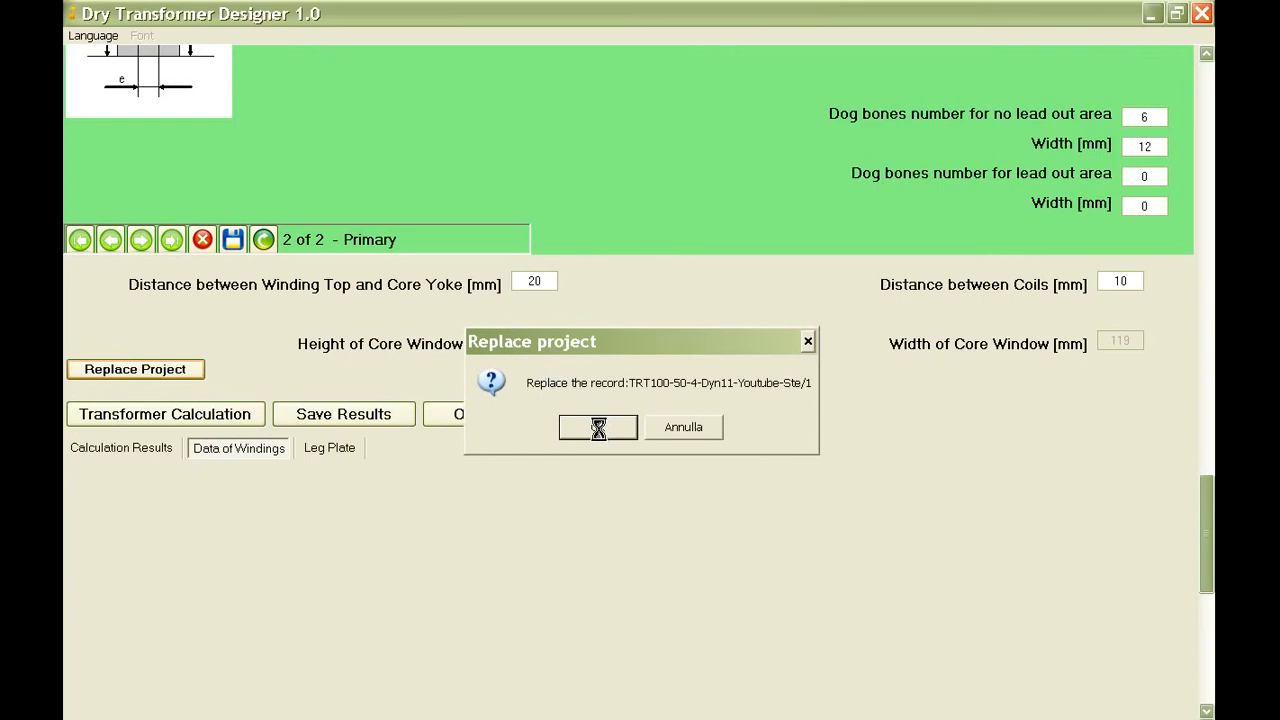
pyautogui.click(598, 427)
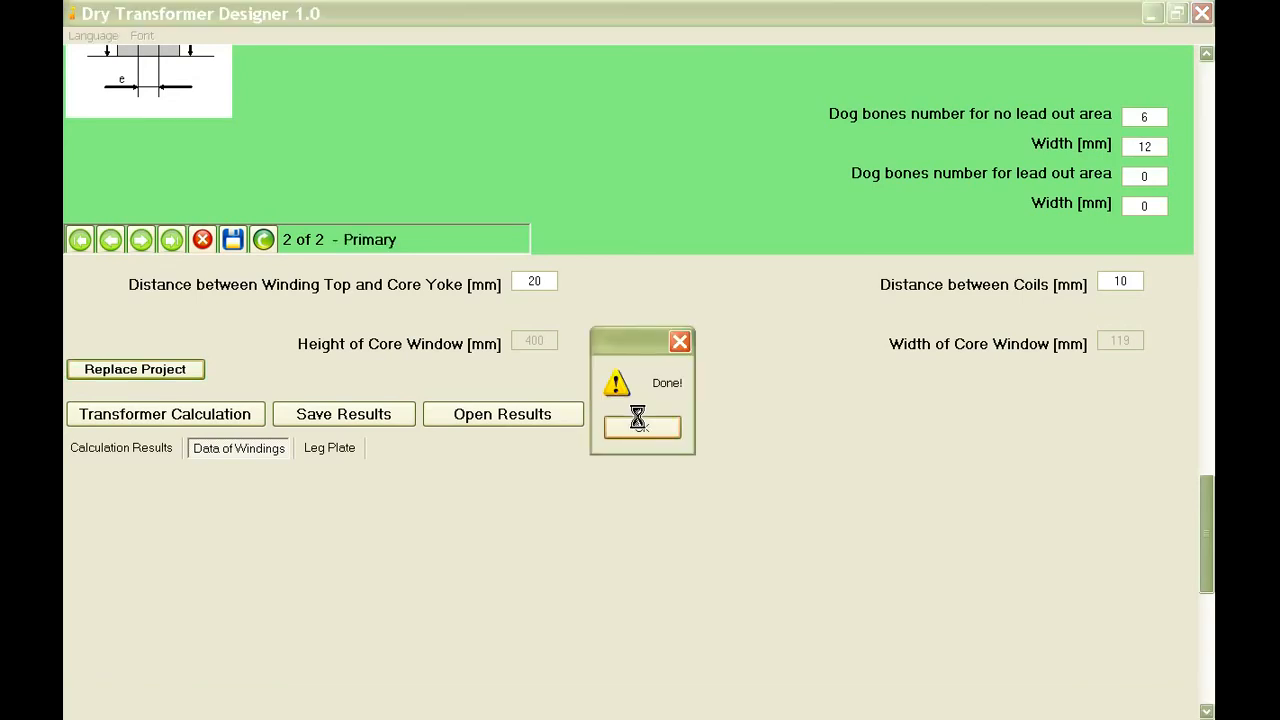
pyautogui.click(640, 428)
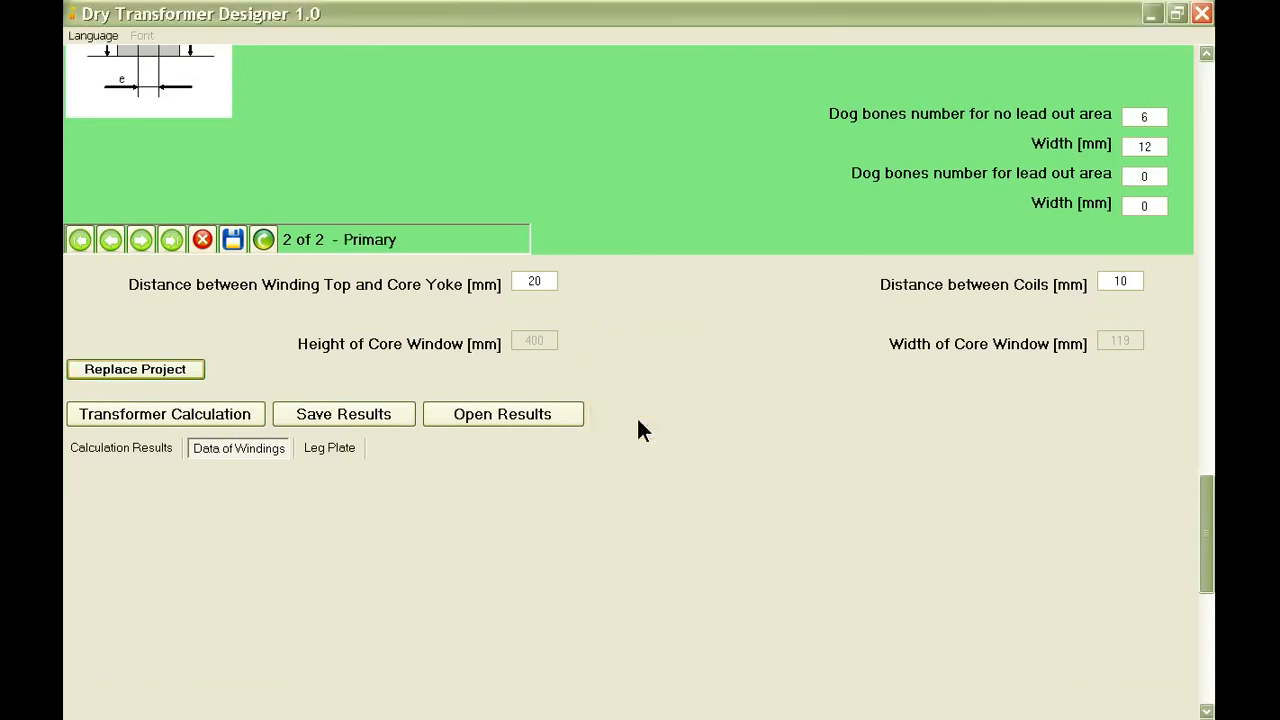
# Run the transformer calculation for the updated project.
pyautogui.scroll(-2, 521, 455)
pyautogui.scroll(-2, 521, 455)
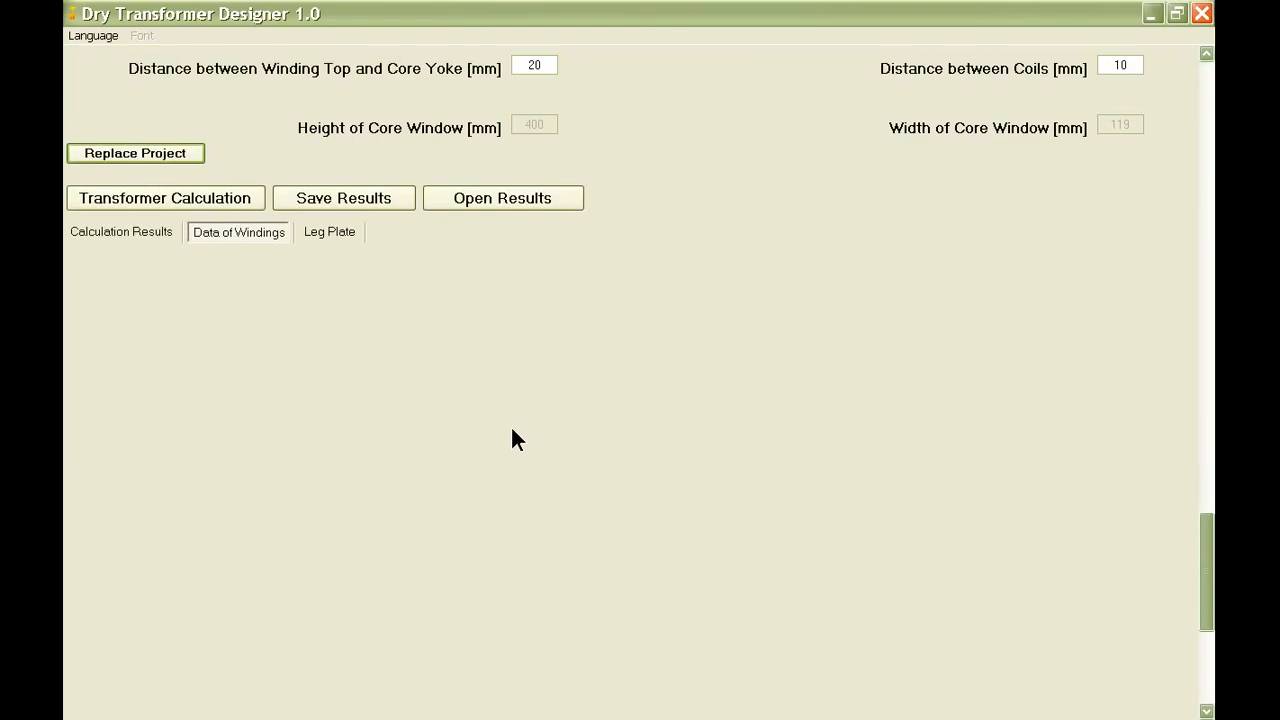
pyautogui.click(184, 198)
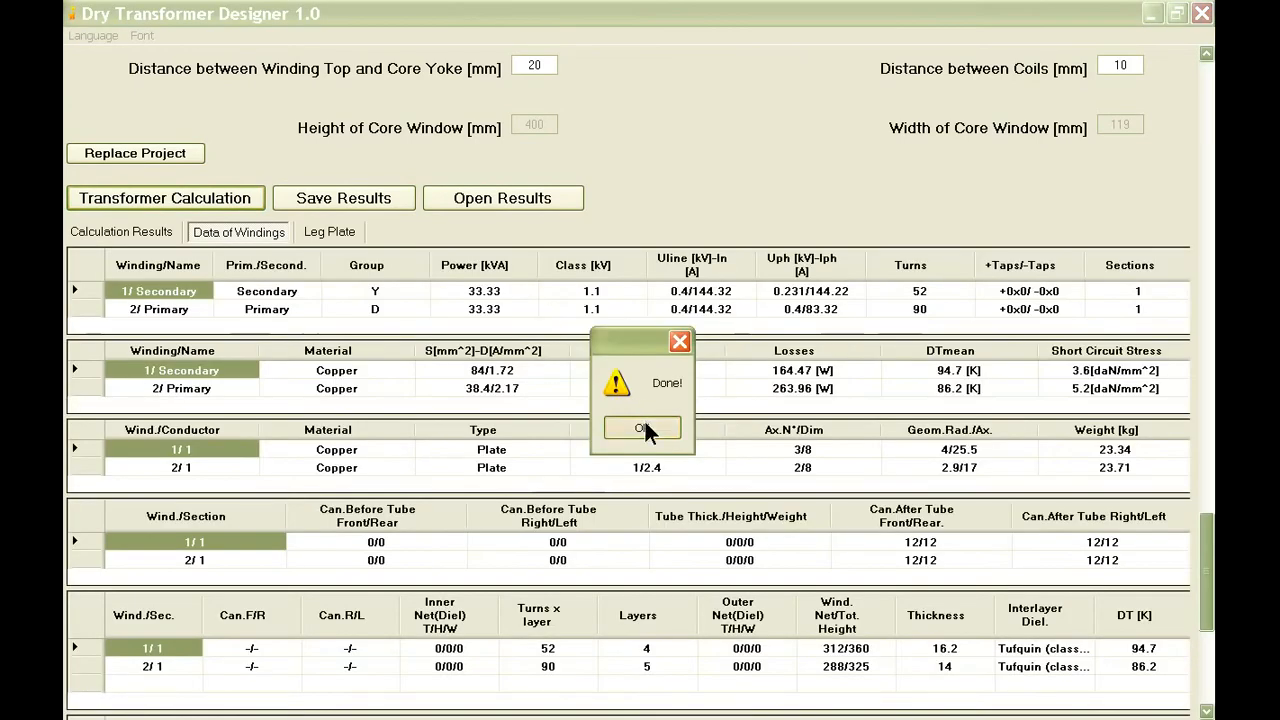
pyautogui.click(644, 425)
# Open the calculation results and examine the short-circuit voltage, core losses and Pcc / total losses.
pyautogui.click(148, 231)
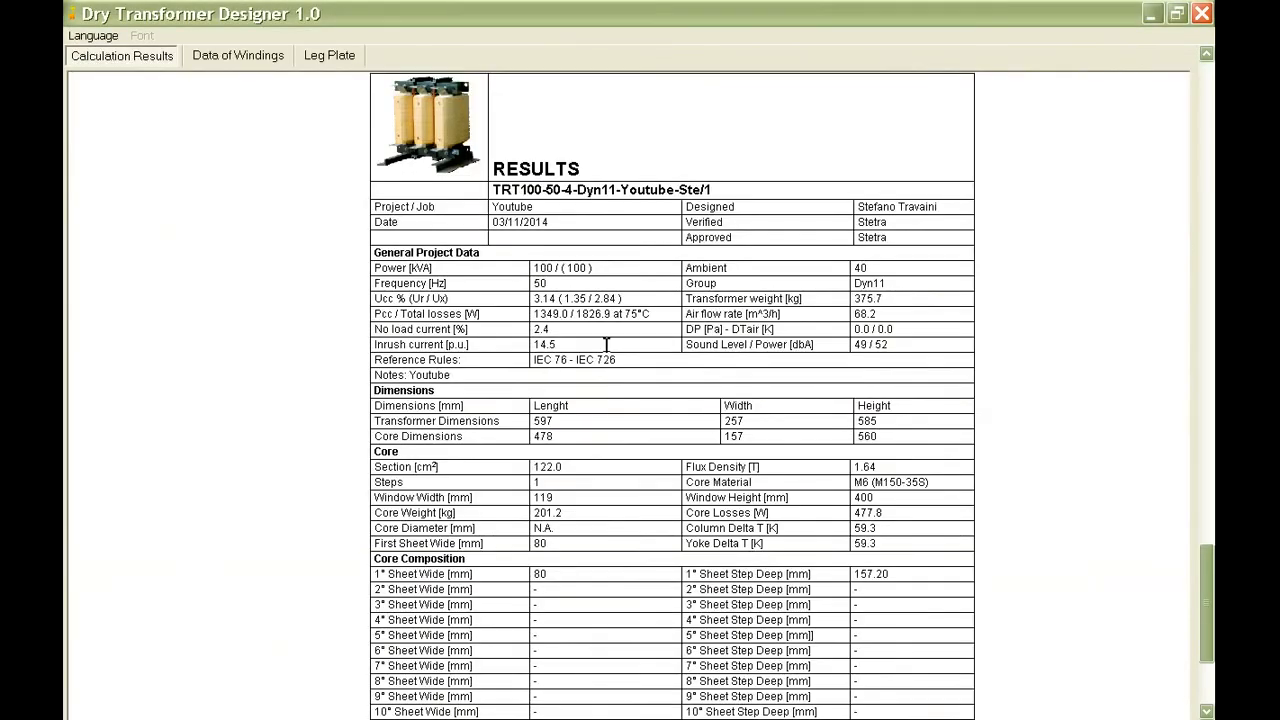
pyautogui.click(631, 297)
pyautogui.click(555, 282)
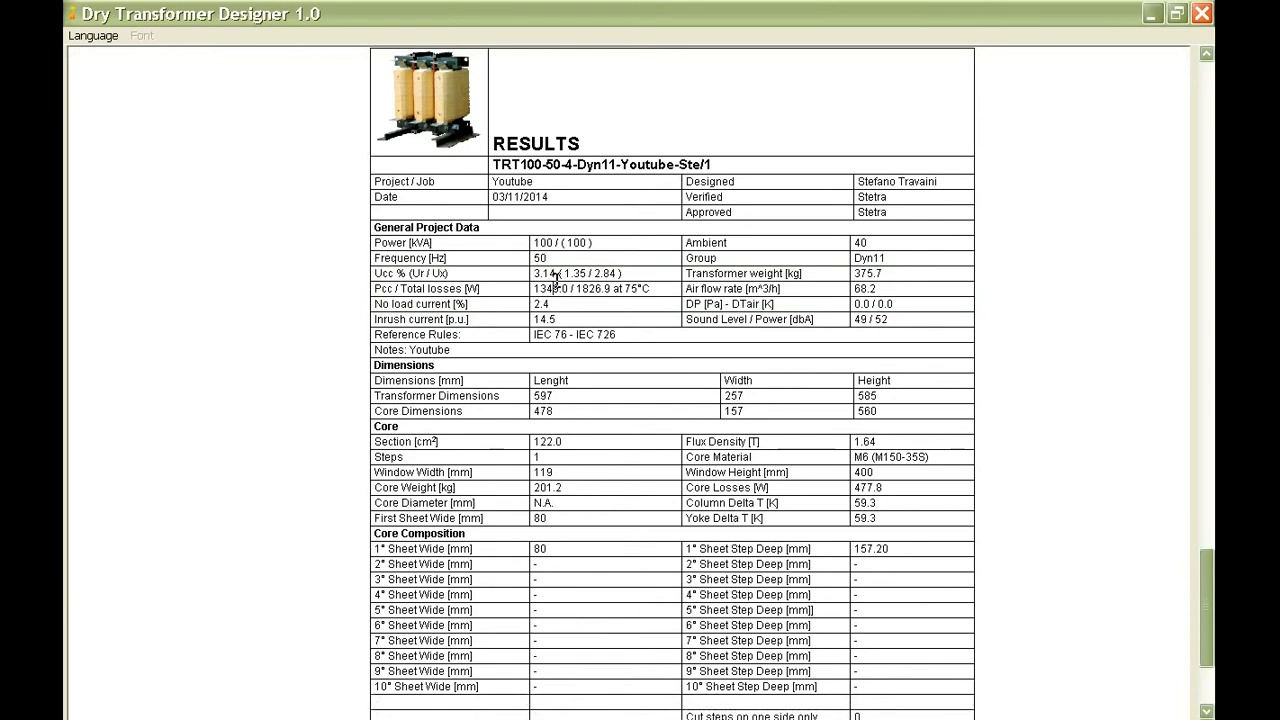
pyautogui.moveTo(532, 273); pyautogui.dragTo(622, 274)
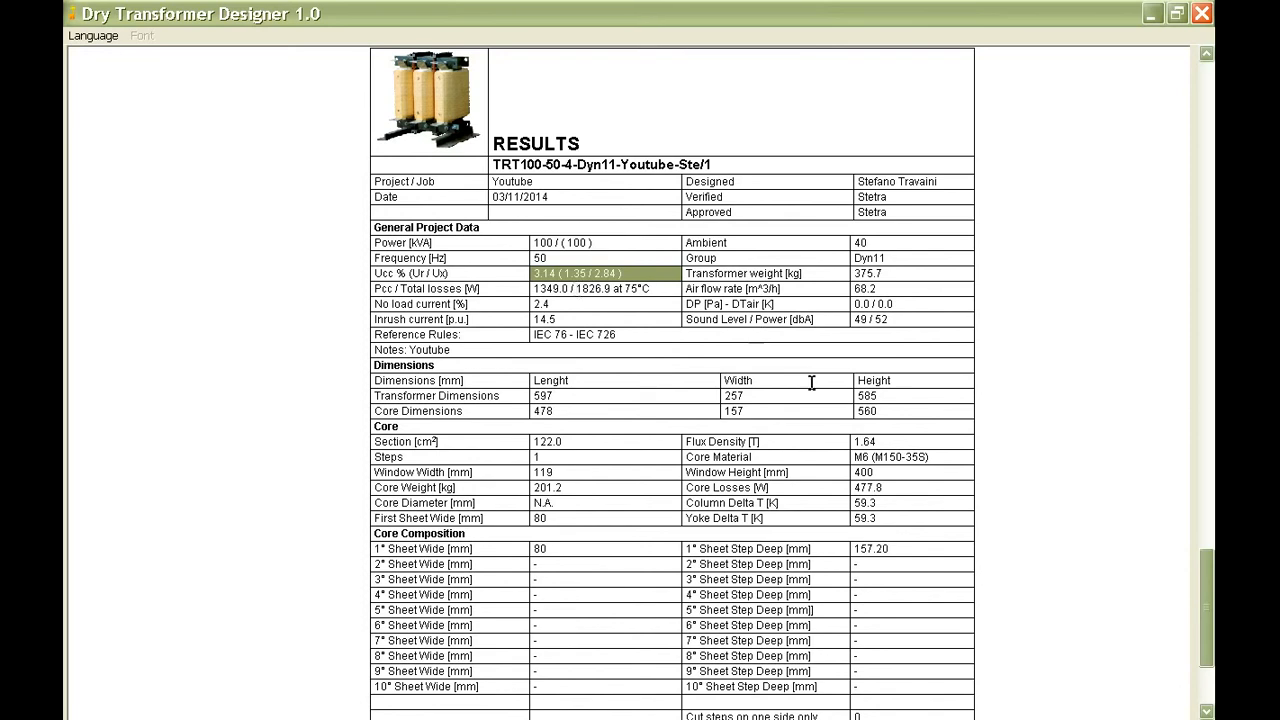
pyautogui.click(857, 395)
pyautogui.moveTo(855, 487); pyautogui.dragTo(890, 487)
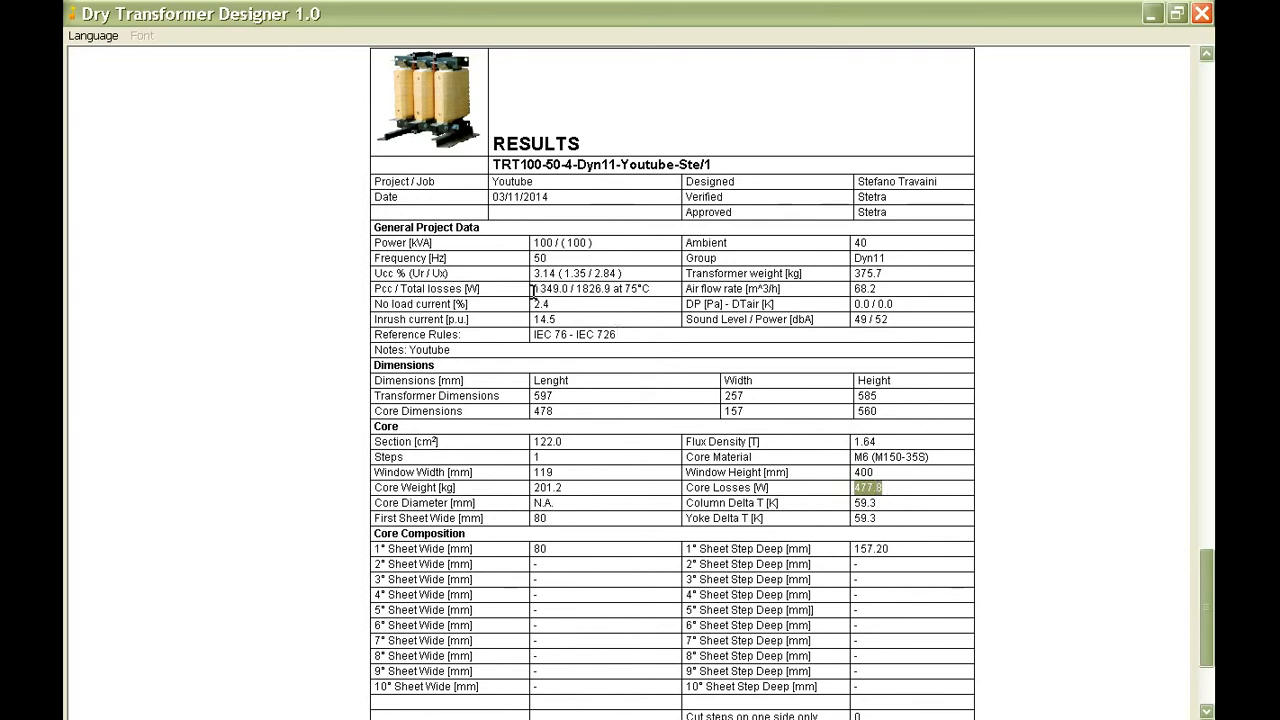
pyautogui.moveTo(533, 288); pyautogui.dragTo(661, 315)
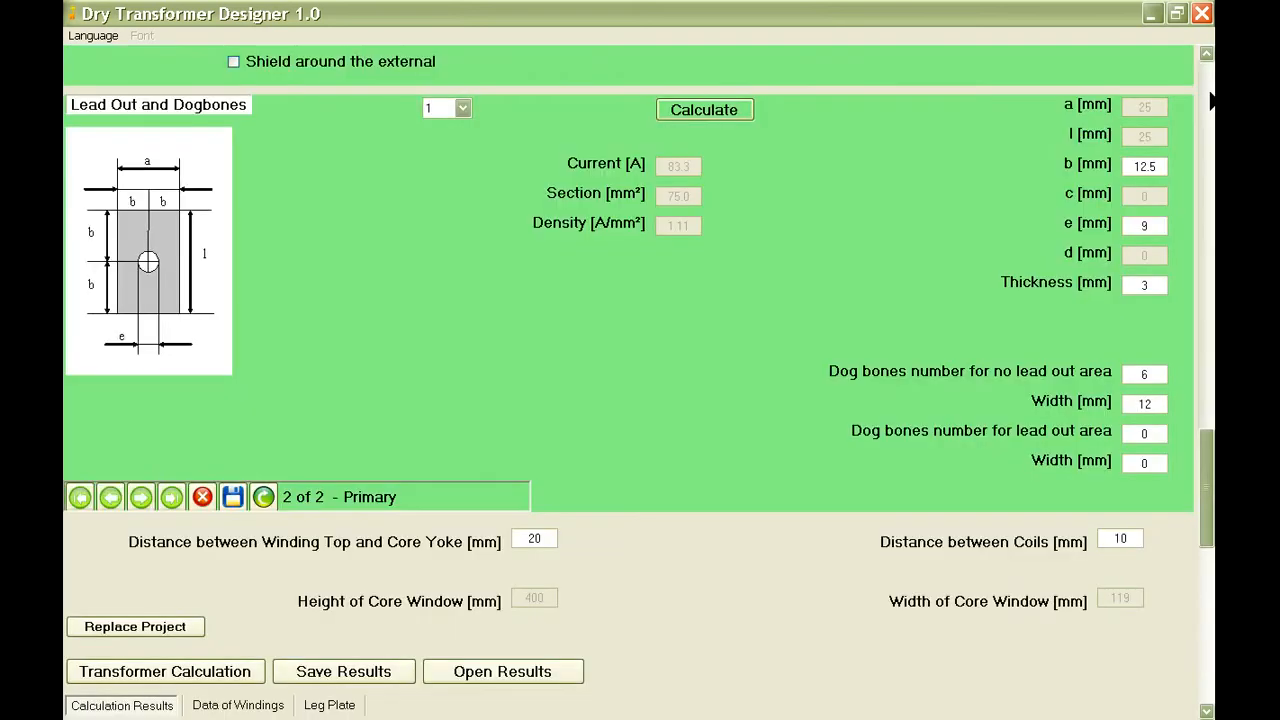
# Return to the core data and set the core section to 108 cm².
pyautogui.click(1207, 100)
pyautogui.click(1207, 100)
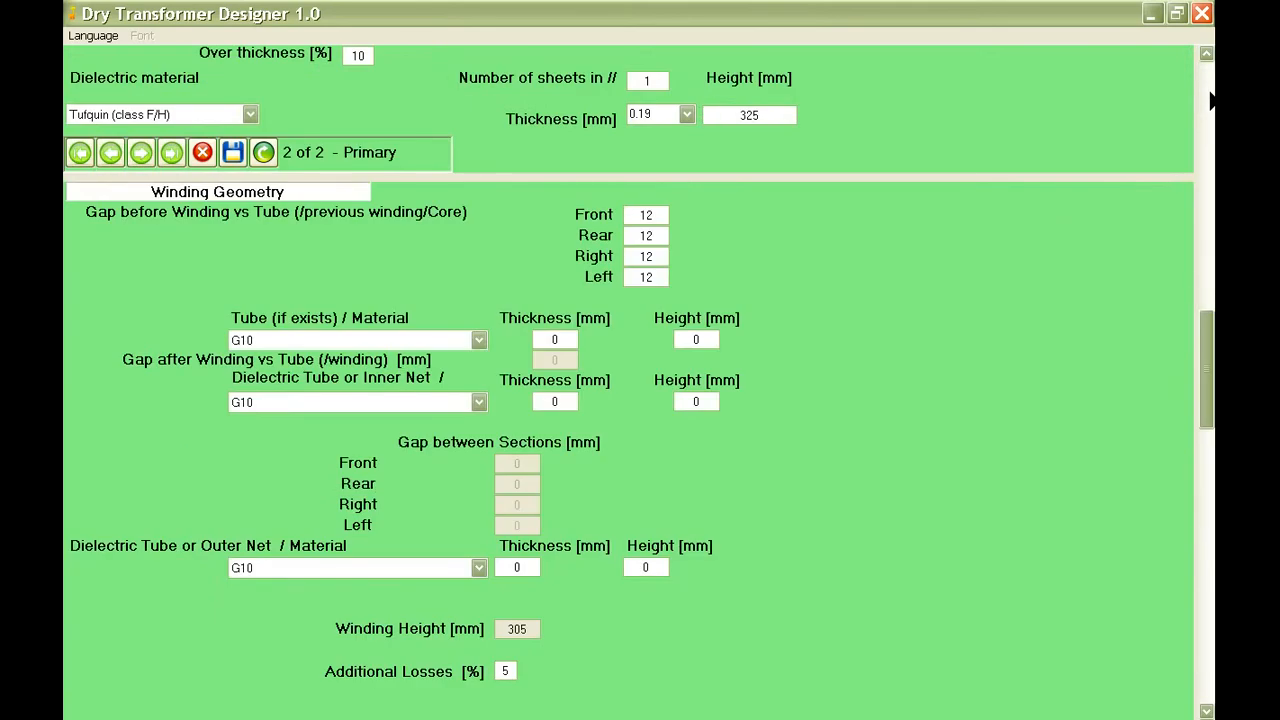
pyautogui.click(1207, 100)
pyautogui.click(1207, 100)
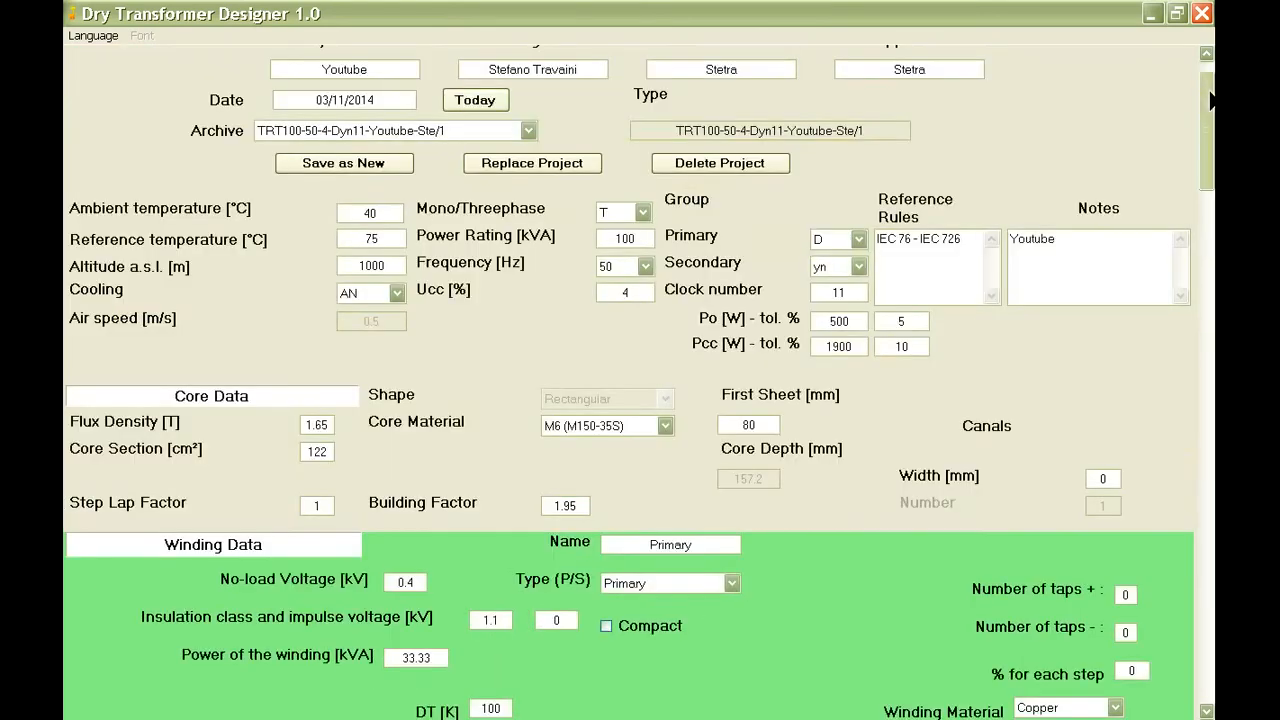
pyautogui.moveTo(330, 450)
pyautogui.doubleClick(317, 451)
pyautogui.write('108')
# Replace the archived project record with the updated core section.
pyautogui.click(552, 166)
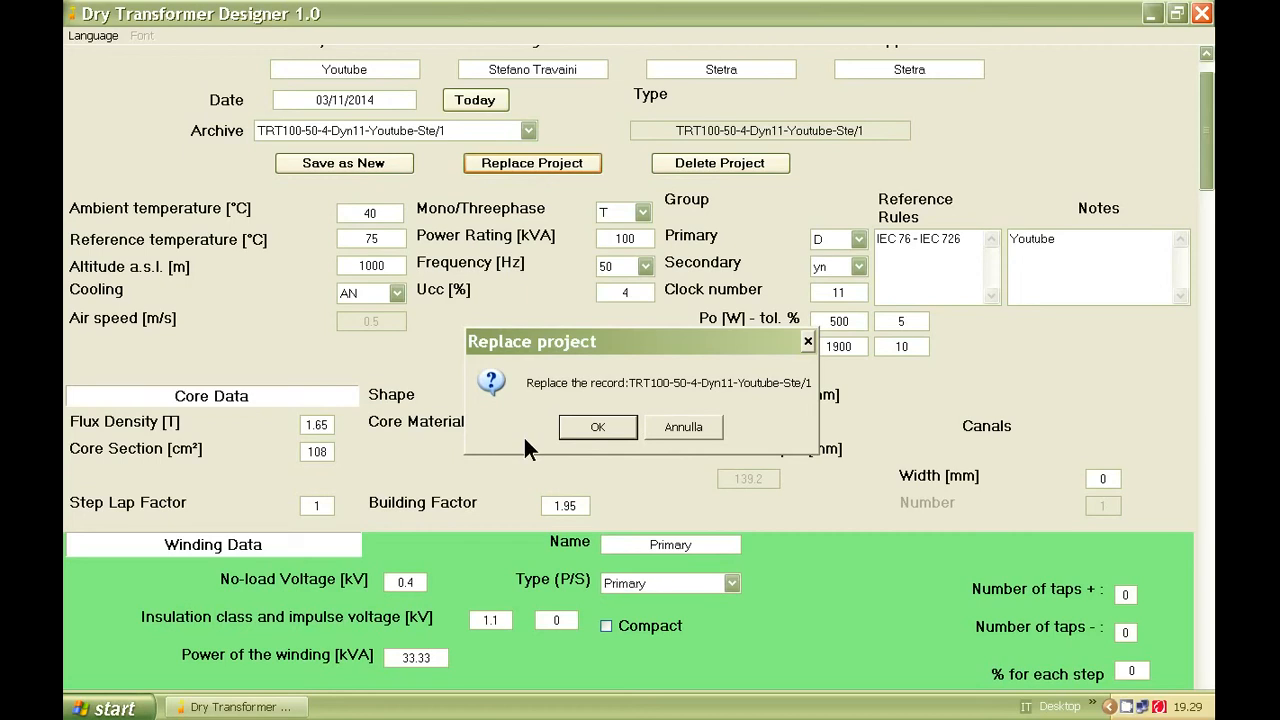
pyautogui.press('Return')
pyautogui.click(650, 430)
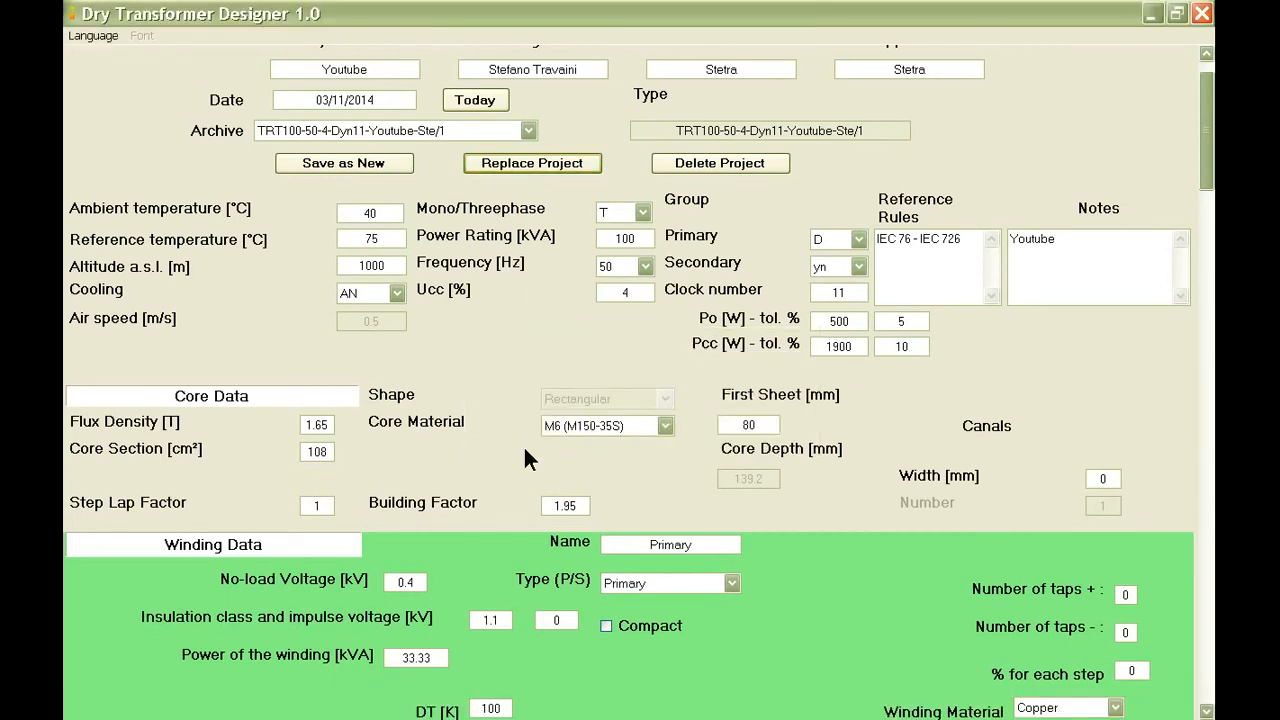
# Set the secondary winding's plate conductor to 2 in axial with a thickness of 2.5 mm and save the conductor.
pyautogui.scroll(-4, 506, 438)
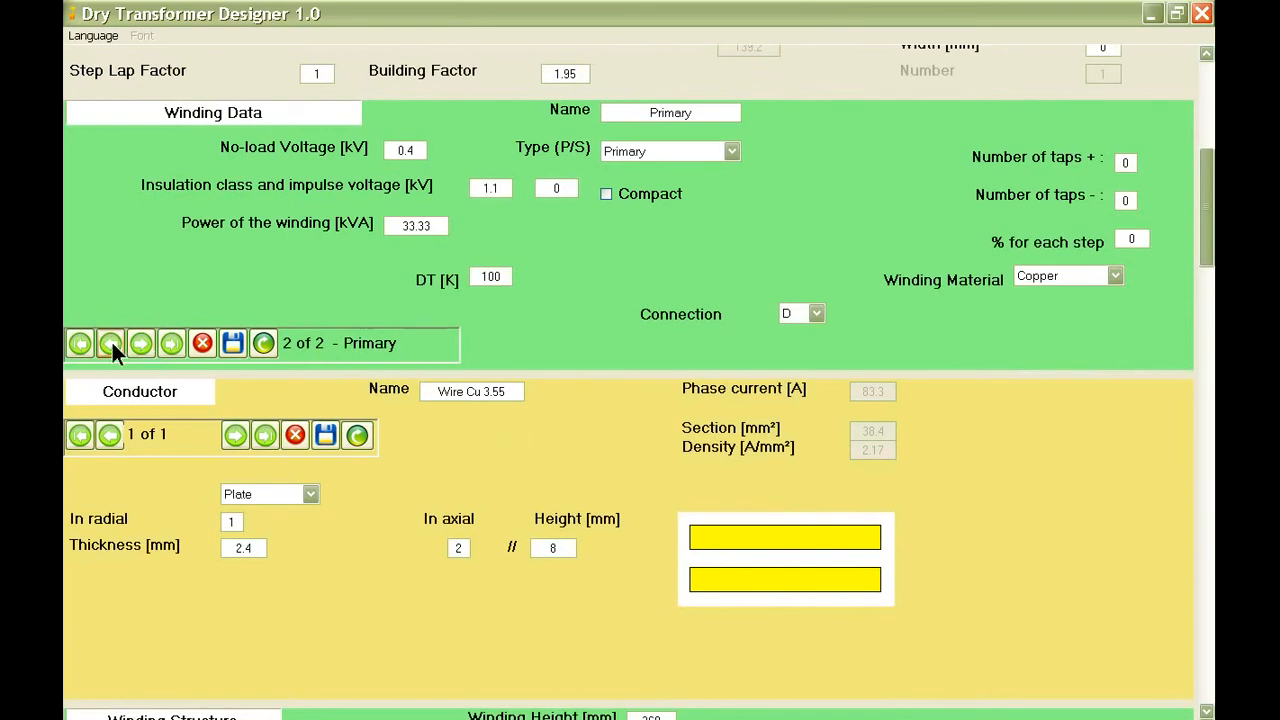
pyautogui.click(112, 342)
pyautogui.scroll(-1, 513, 339)
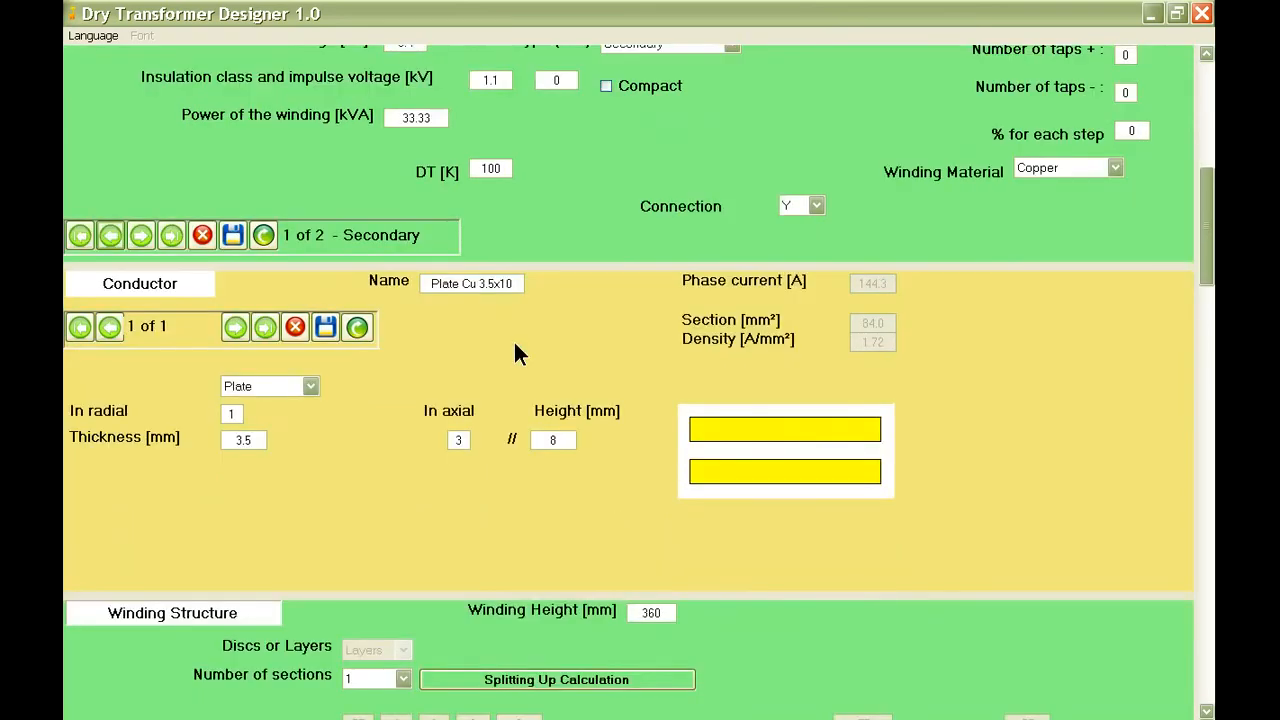
pyautogui.scroll(-1, 438, 338)
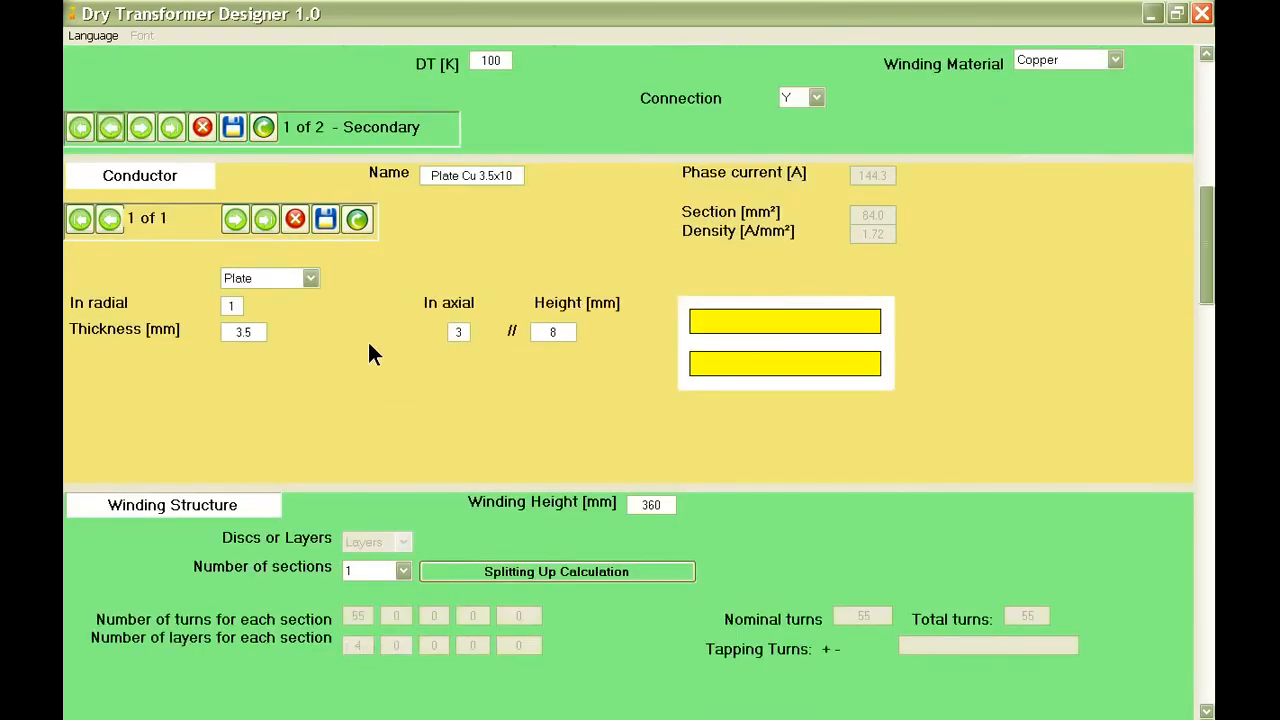
pyautogui.scroll(-1, 369, 345)
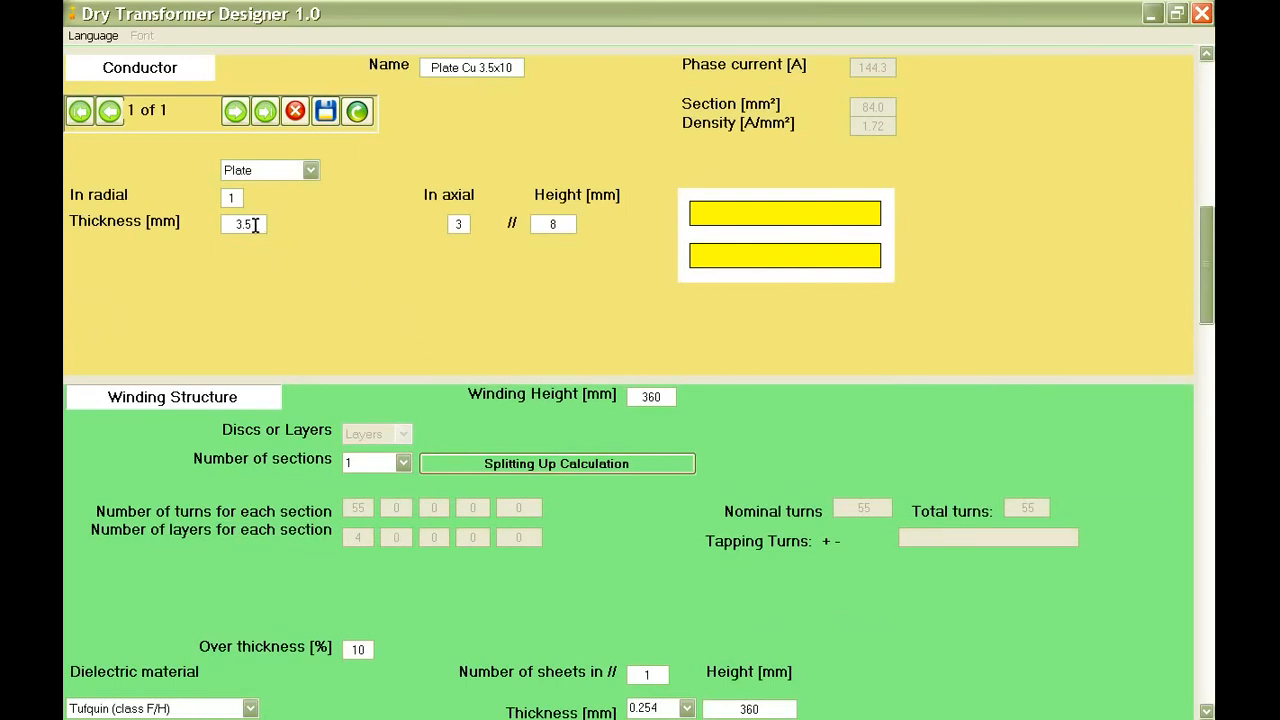
pyautogui.moveTo(256, 224)
pyautogui.doubleClick(456, 224)
pyautogui.write('2')
pyautogui.doubleClick(245, 224)
pyautogui.write('3')
pyautogui.press('BackSpace')
pyautogui.write('2.5')
pyautogui.moveTo(256, 225)
pyautogui.click(328, 109)
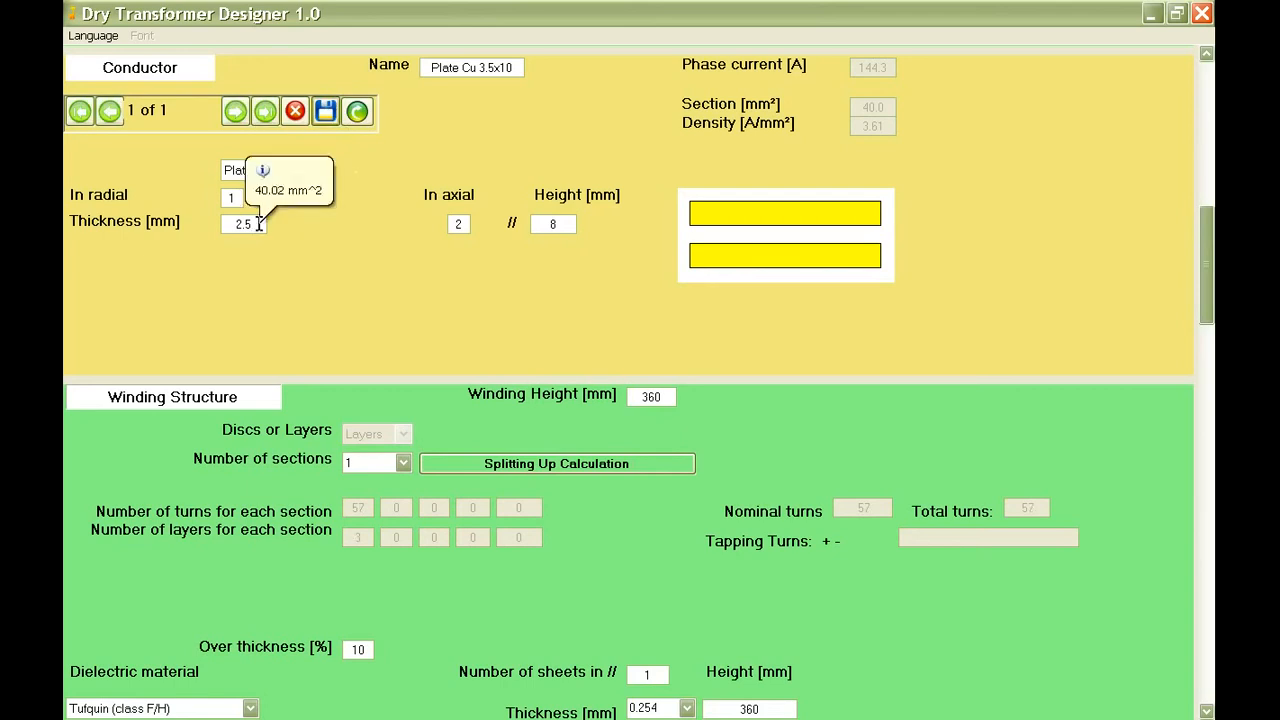
# Divide the secondary winding into 2 sections and run its splitting up calculation.
pyautogui.scroll(-3, 369, 251)
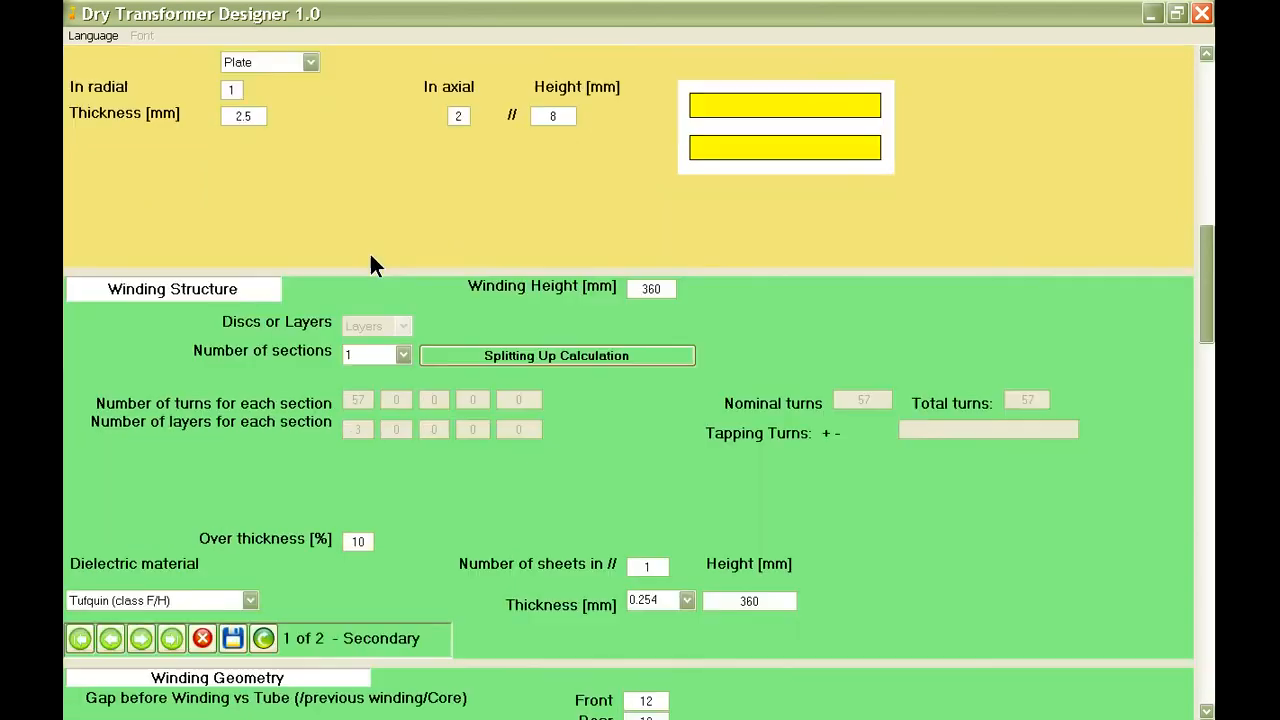
pyautogui.click(380, 357)
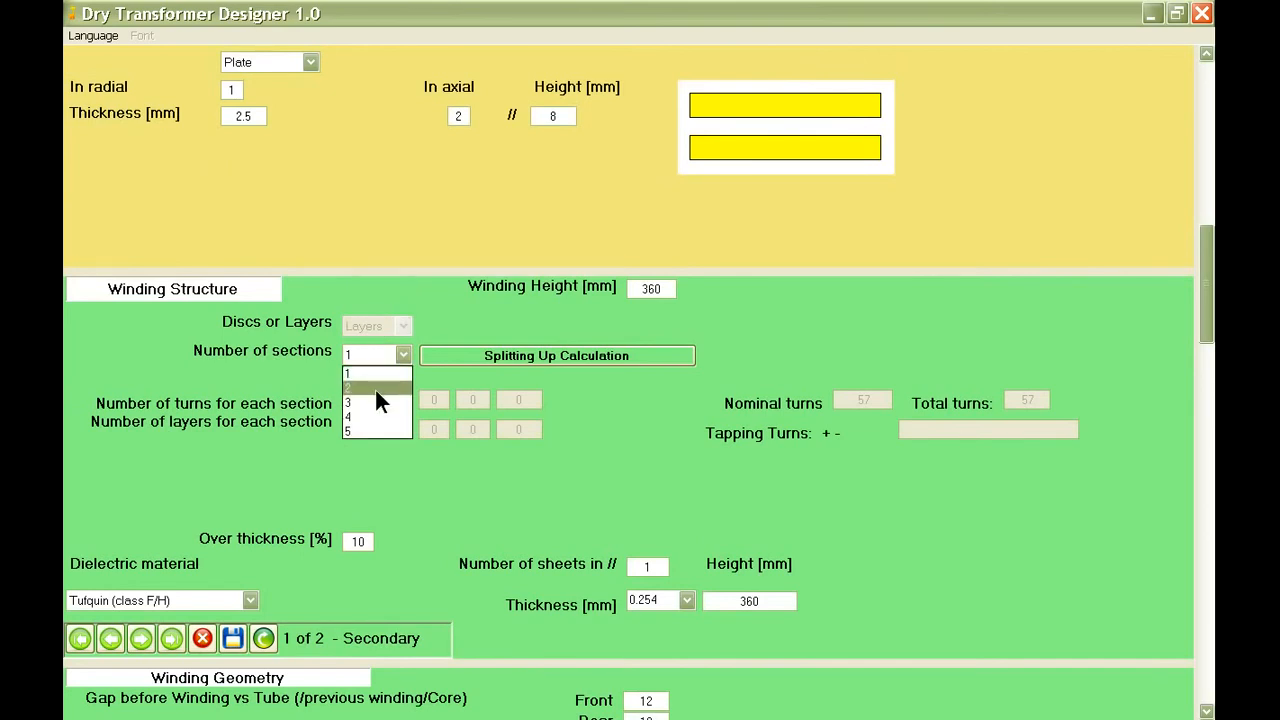
pyautogui.click(376, 388)
pyautogui.click(494, 360)
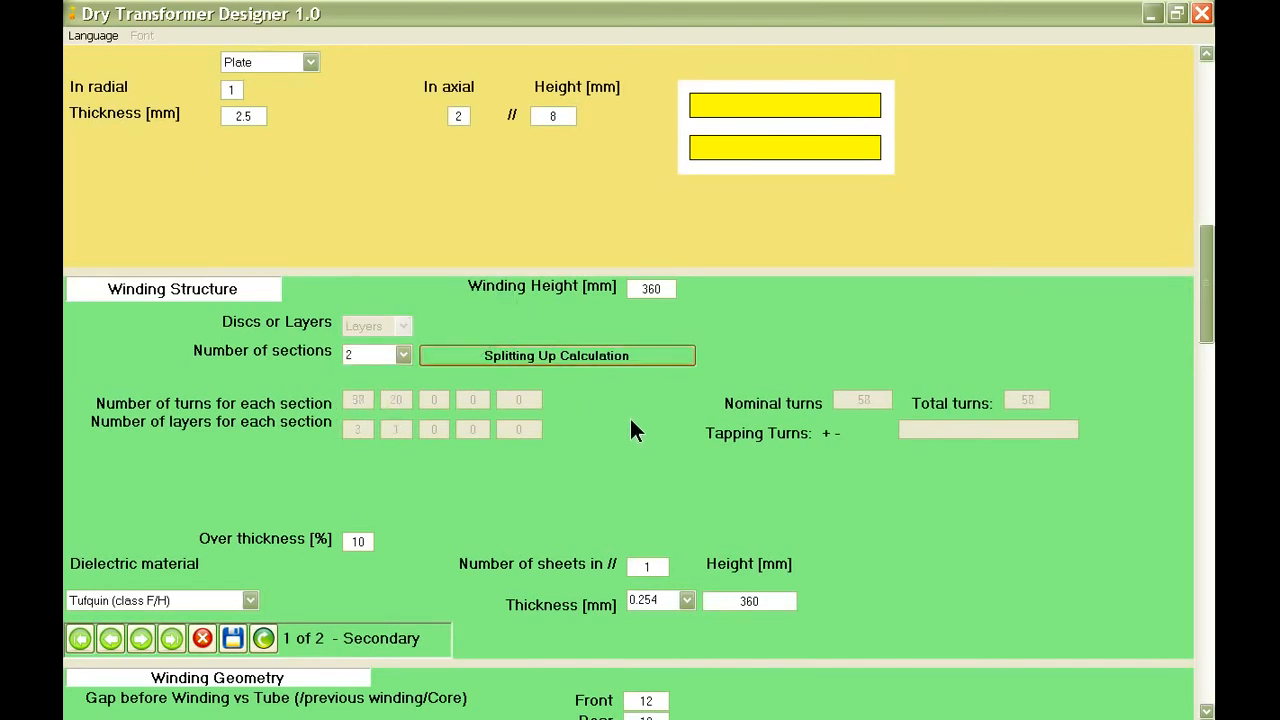
# Set the secondary winding's dielectric sheet thickness to 0.19 mm and save the winding structure.
pyautogui.scroll(-3, 631, 430)
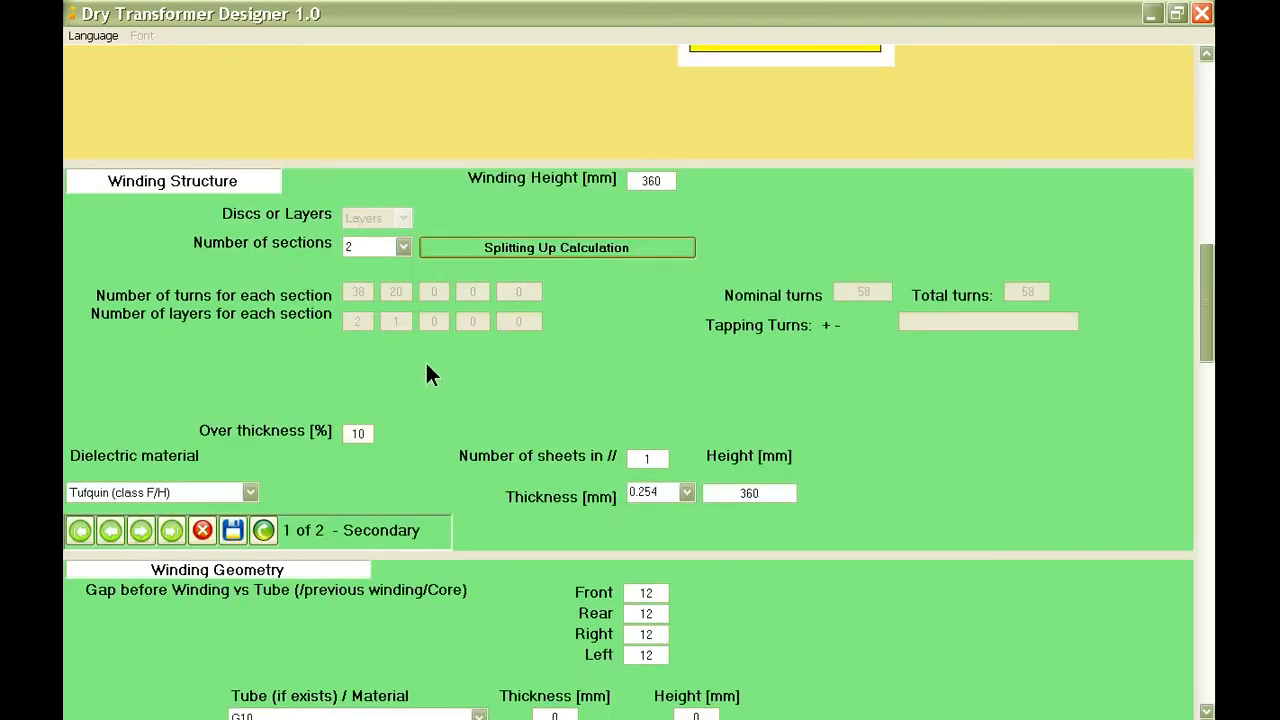
pyautogui.scroll(-3, 429, 371)
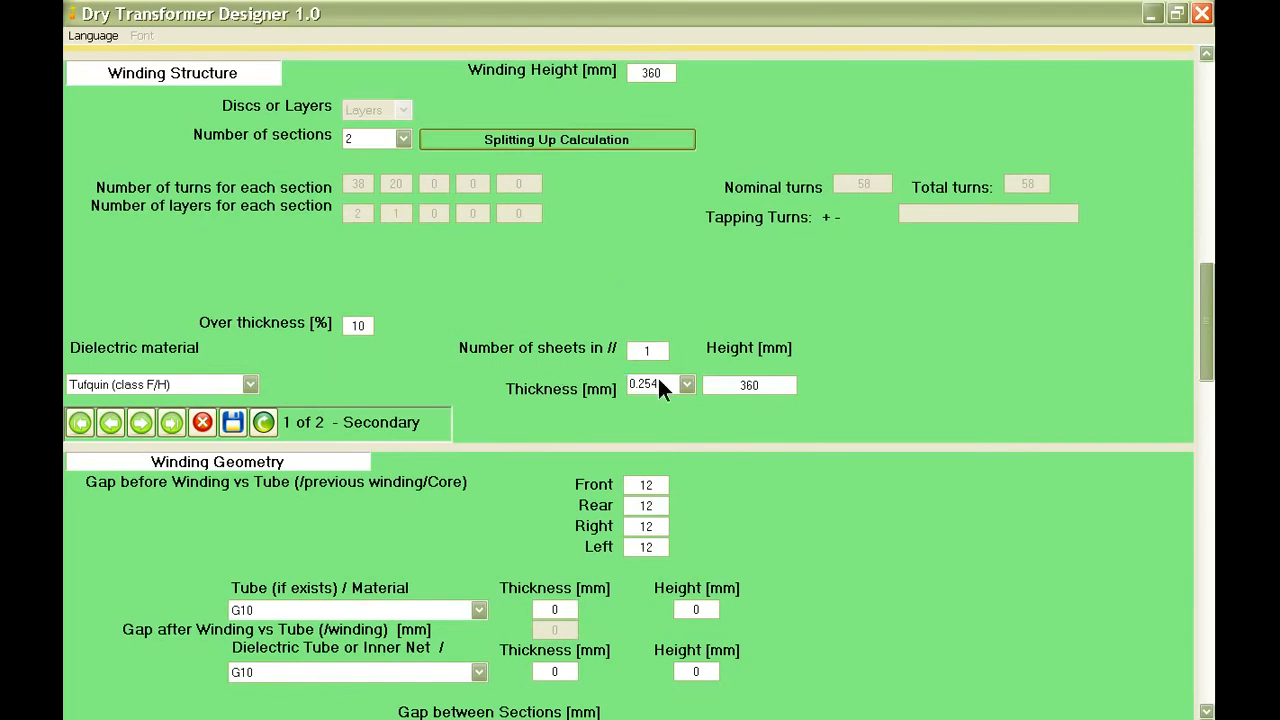
pyautogui.moveTo(659, 381)
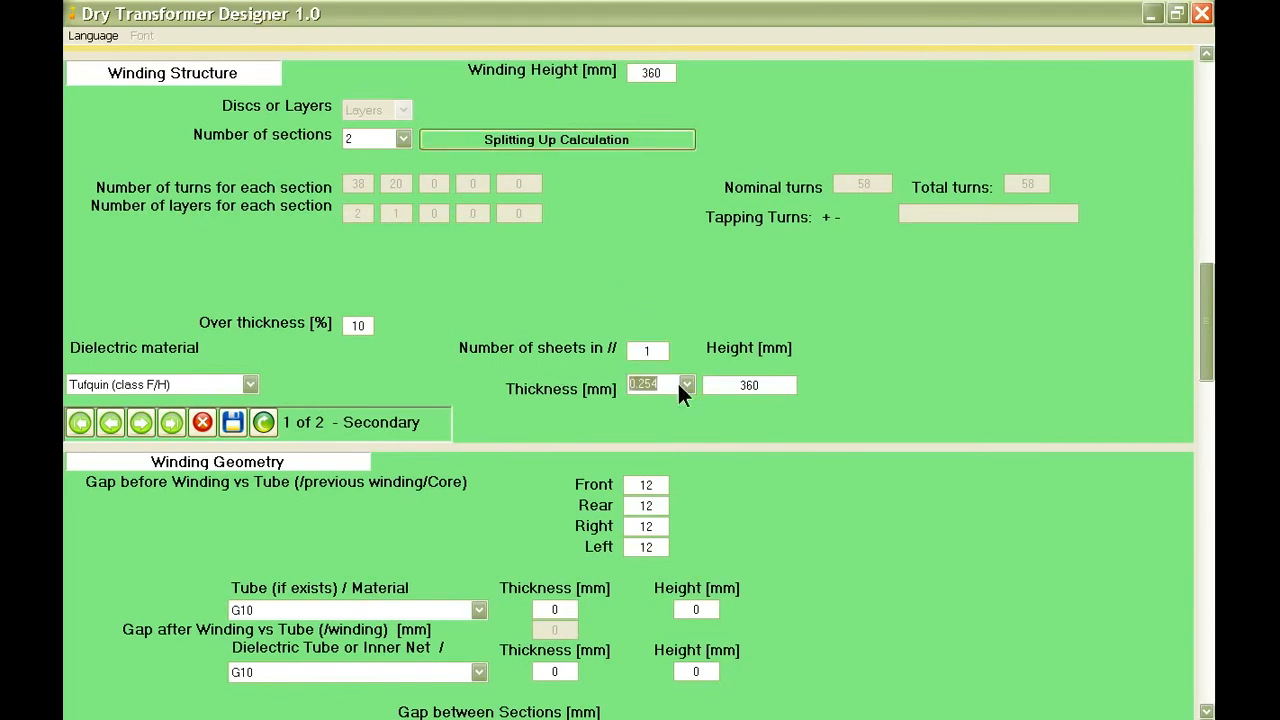
pyautogui.click(686, 384)
pyautogui.click(663, 431)
pyautogui.moveTo(762, 387)
pyautogui.click(230, 418)
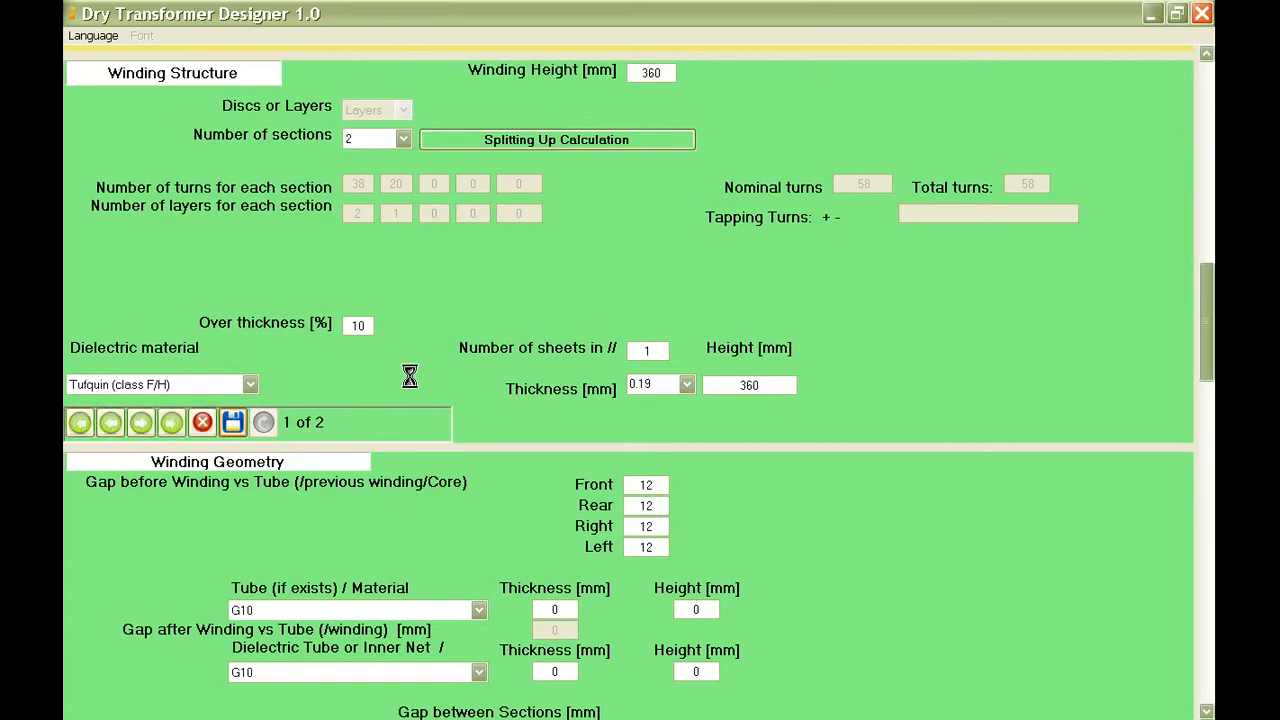
# Set the secondary winding's front, rear, right and left gaps before the winding to 13 mm.
pyautogui.scroll(-2, 453, 380)
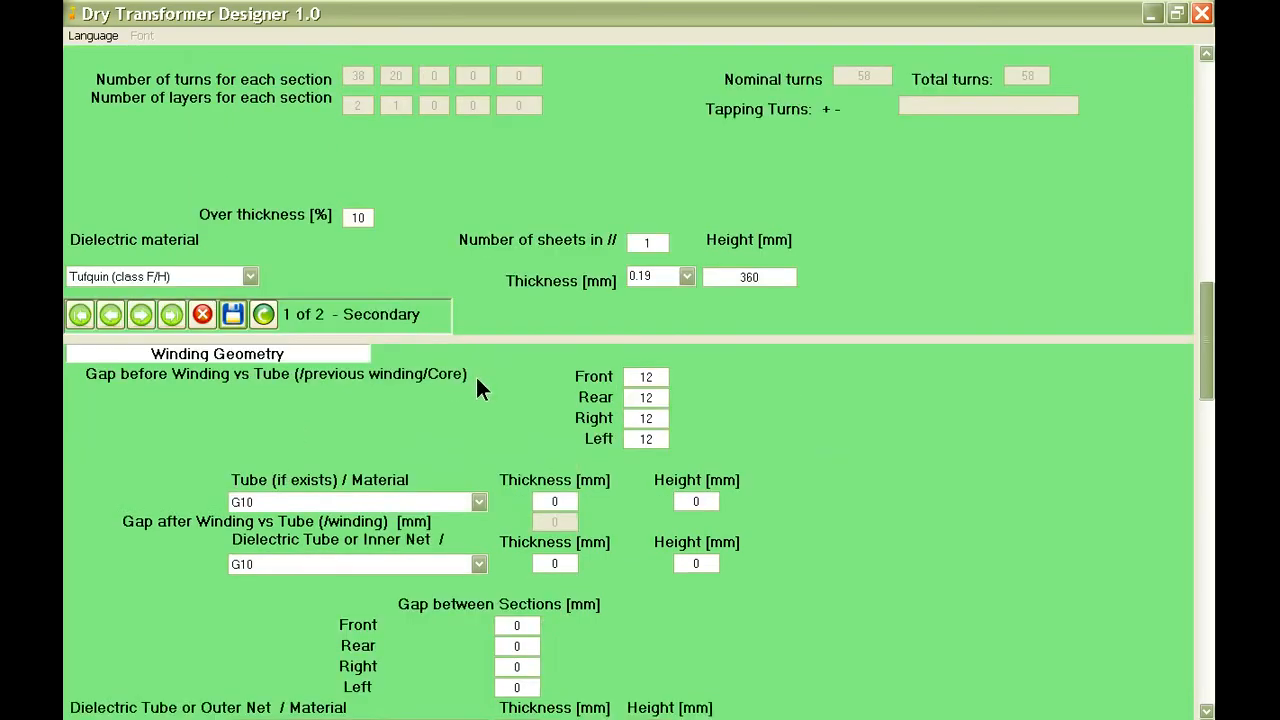
pyautogui.scroll(-2, 476, 380)
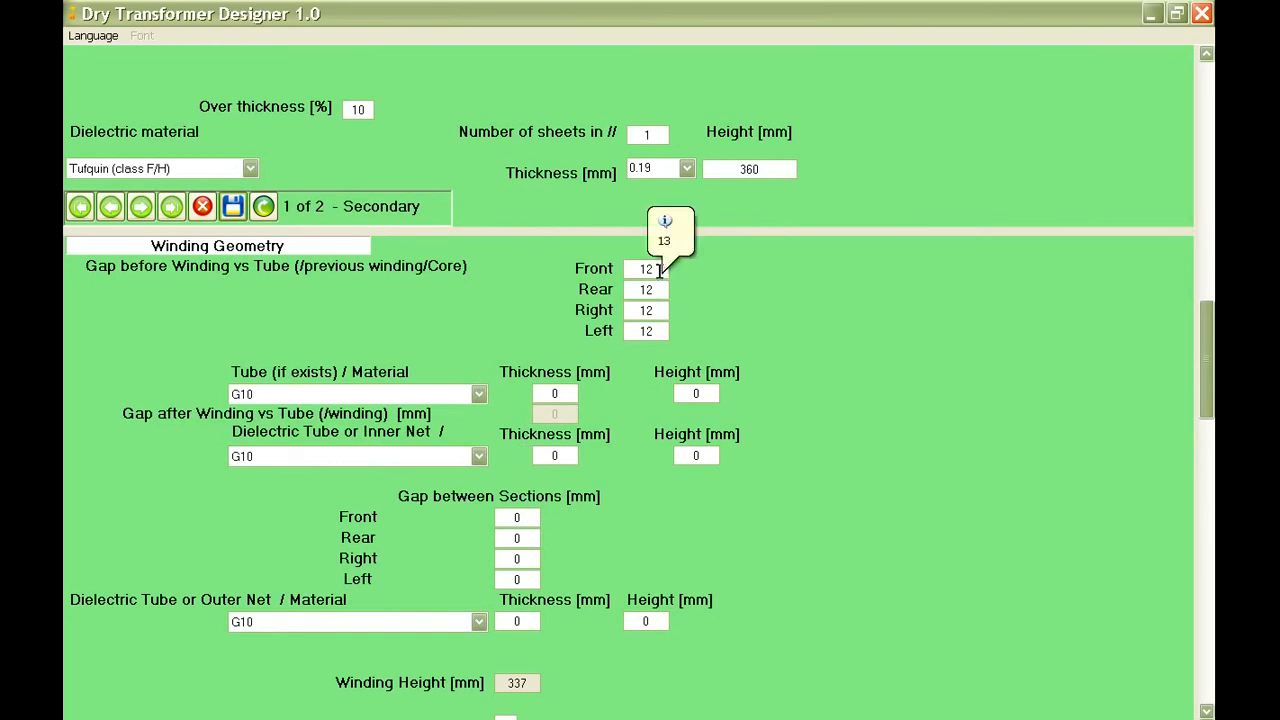
pyautogui.moveTo(660, 270); pyautogui.dragTo(634, 270)
pyautogui.write('1')
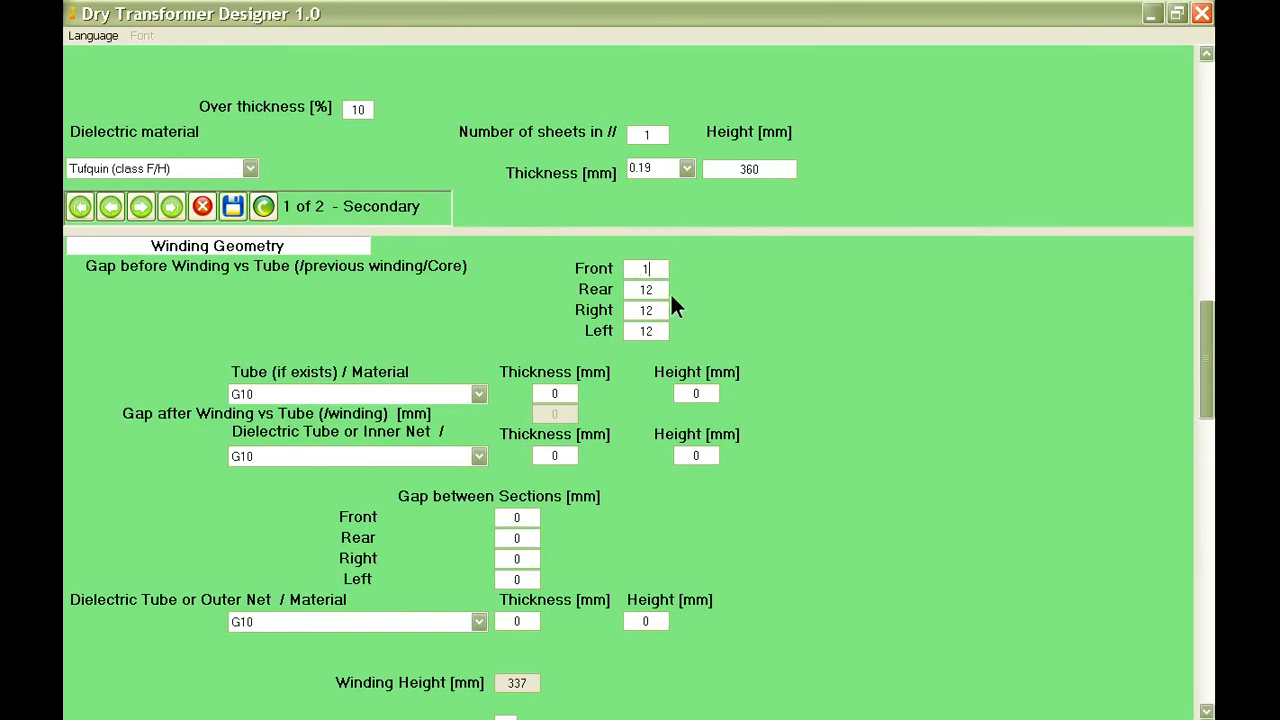
pyautogui.write('3')
pyautogui.press('Tab')
pyautogui.write('13')
pyautogui.press('Tab')
pyautogui.write('13')
pyautogui.click(662, 331)
pyautogui.press('BackSpace')
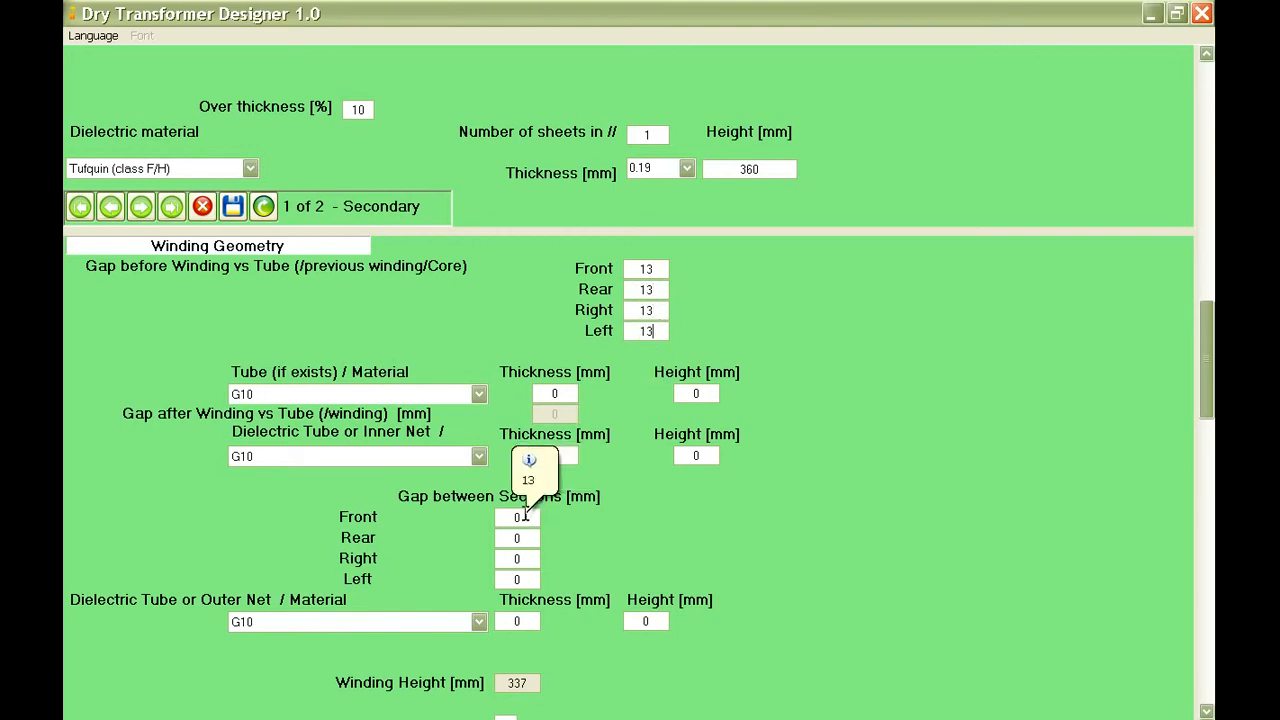
# Set the front, rear, right and left gaps between the secondary winding's sections to 13 mm.
pyautogui.click(517, 517)
pyautogui.write('13')
pyautogui.doubleClick(523, 538)
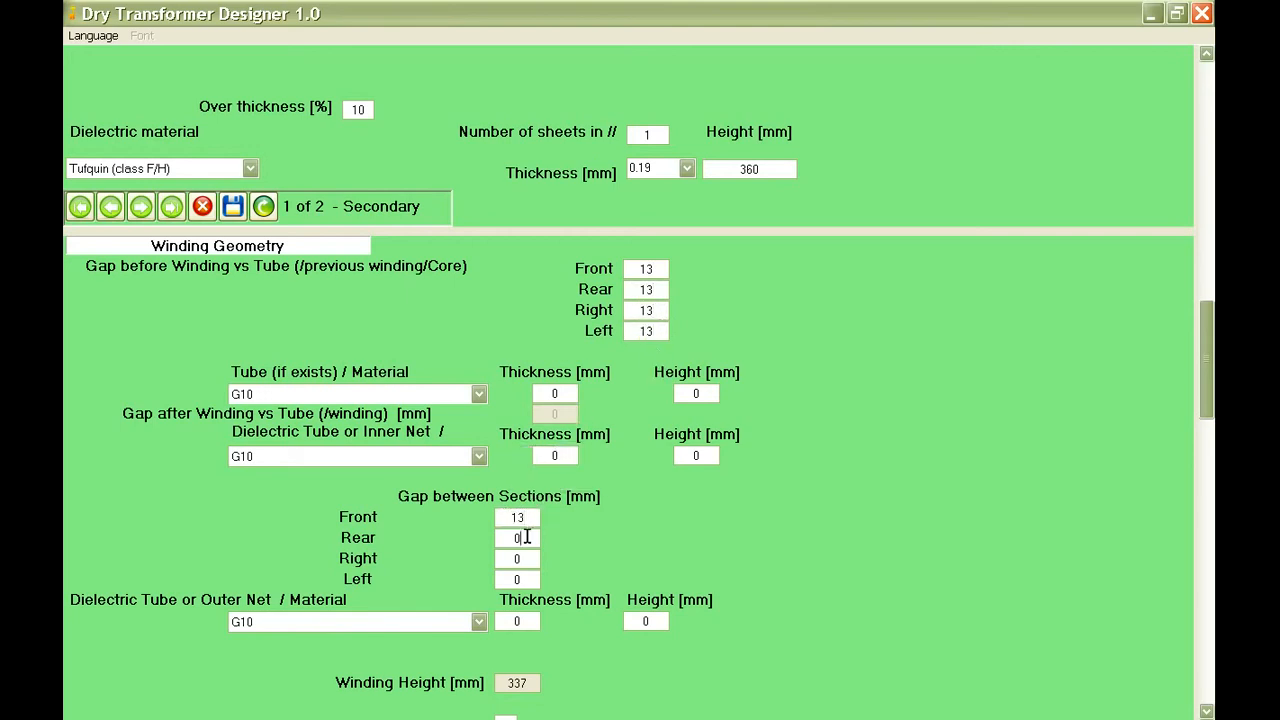
pyautogui.write('13')
pyautogui.doubleClick(527, 558)
pyautogui.write('13')
pyautogui.click(527, 580)
pyautogui.doubleClick(527, 580)
pyautogui.write('13')
# Save the secondary winding record with its updated geometry, keeping the additional losses and lead-out data.
pyautogui.scroll(-2, 569, 539)
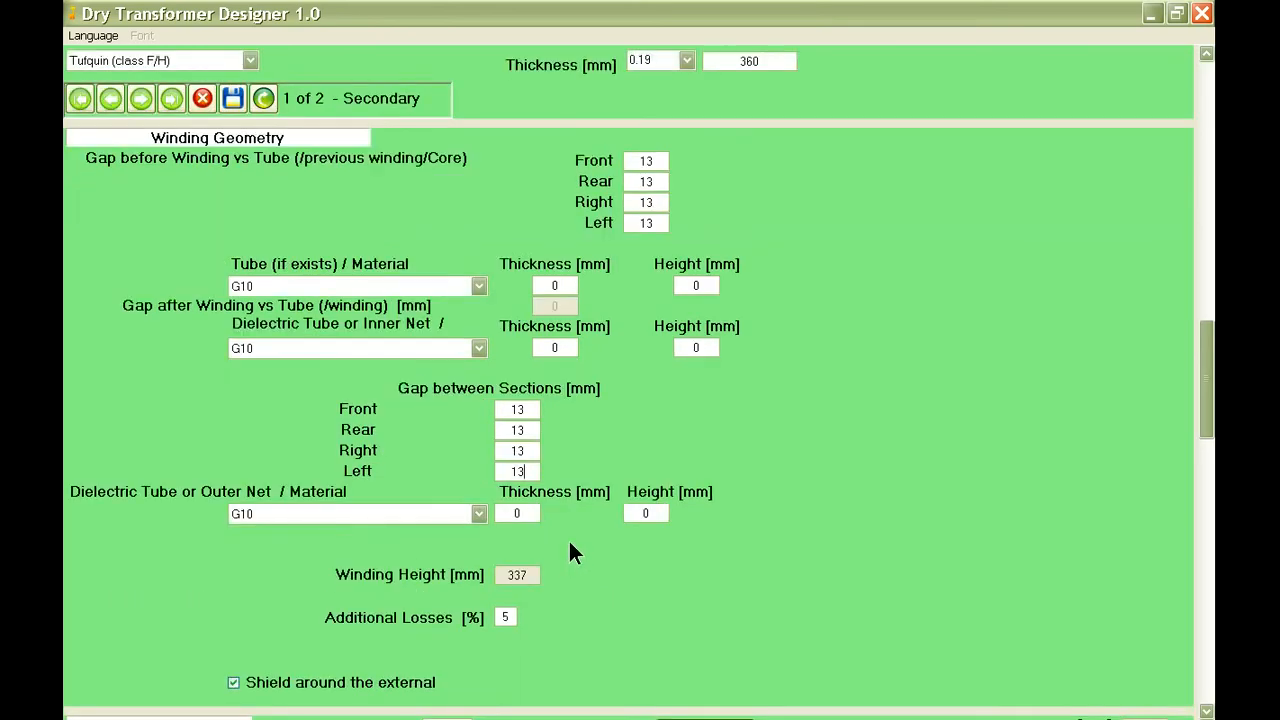
pyautogui.scroll(-1, 569, 543)
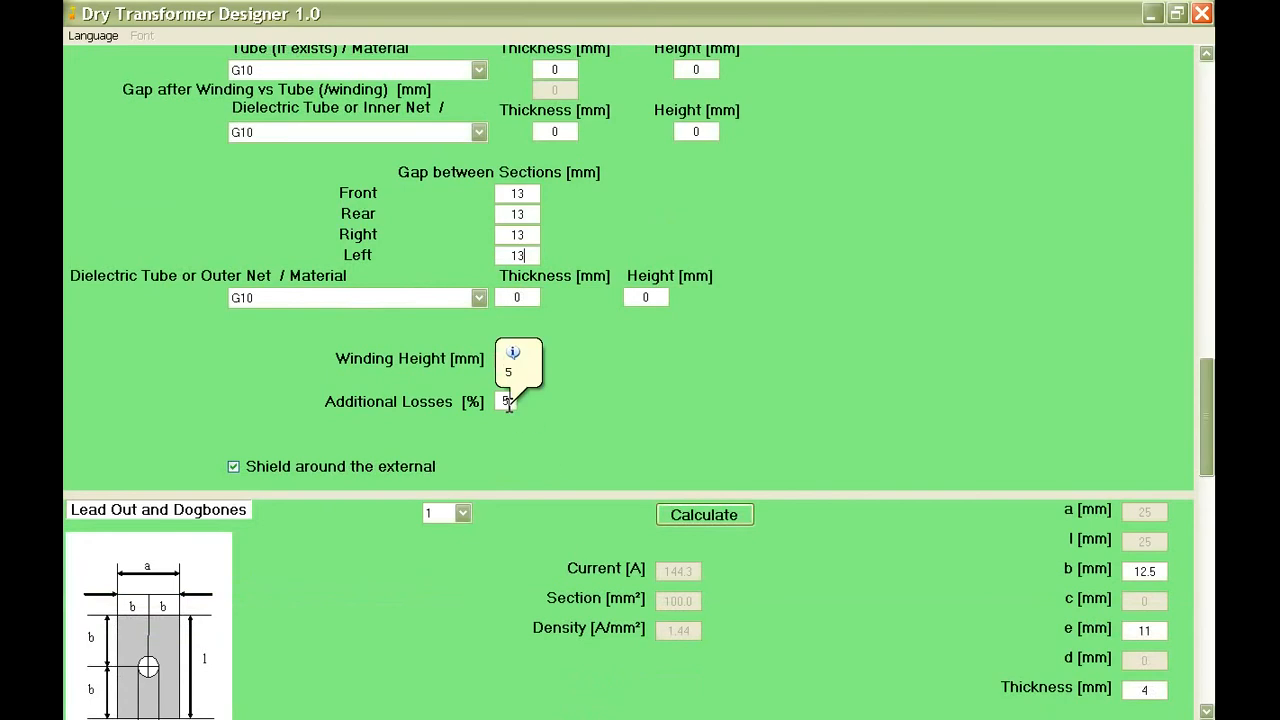
pyautogui.scroll(-1, 583, 527)
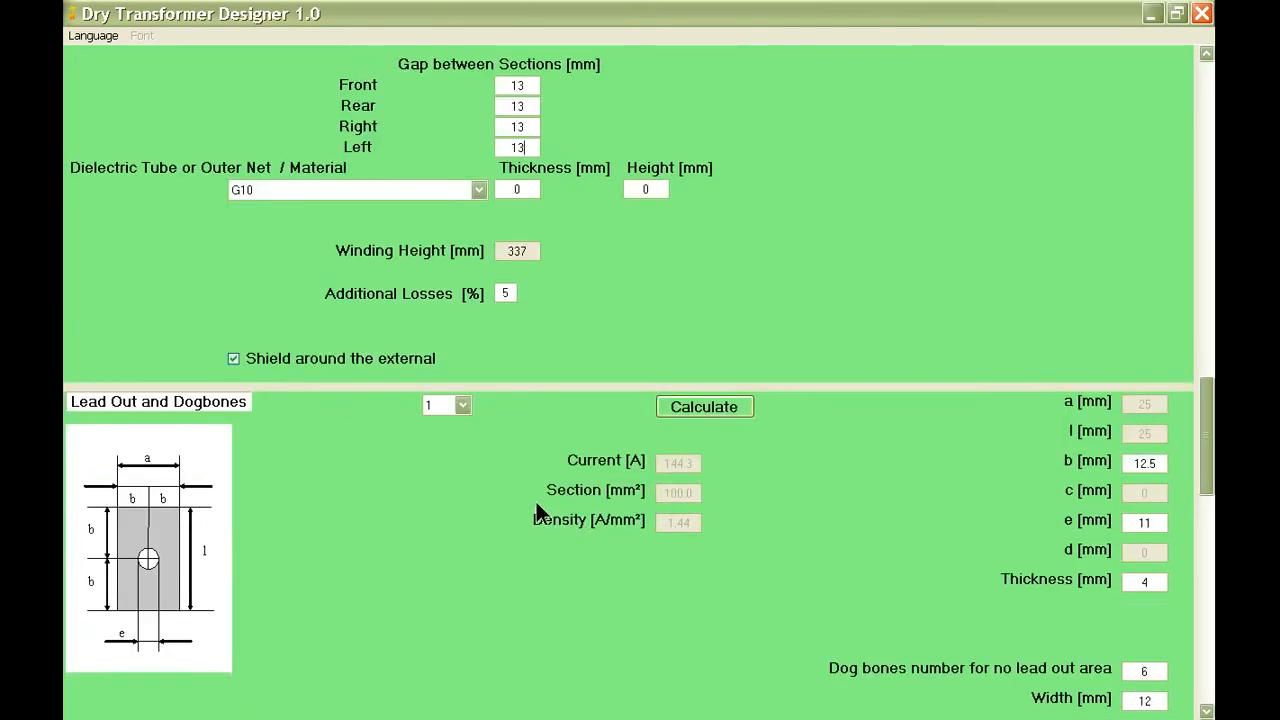
pyautogui.scroll(-3, 520, 506)
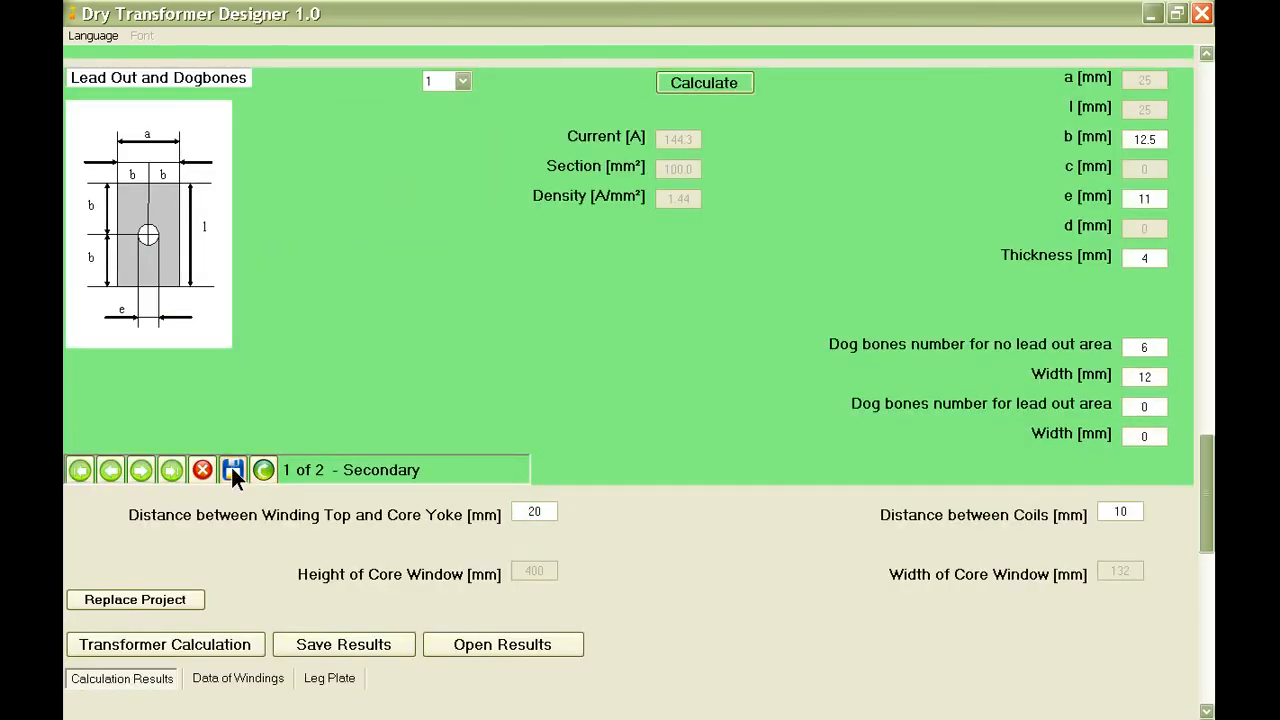
pyautogui.click(233, 470)
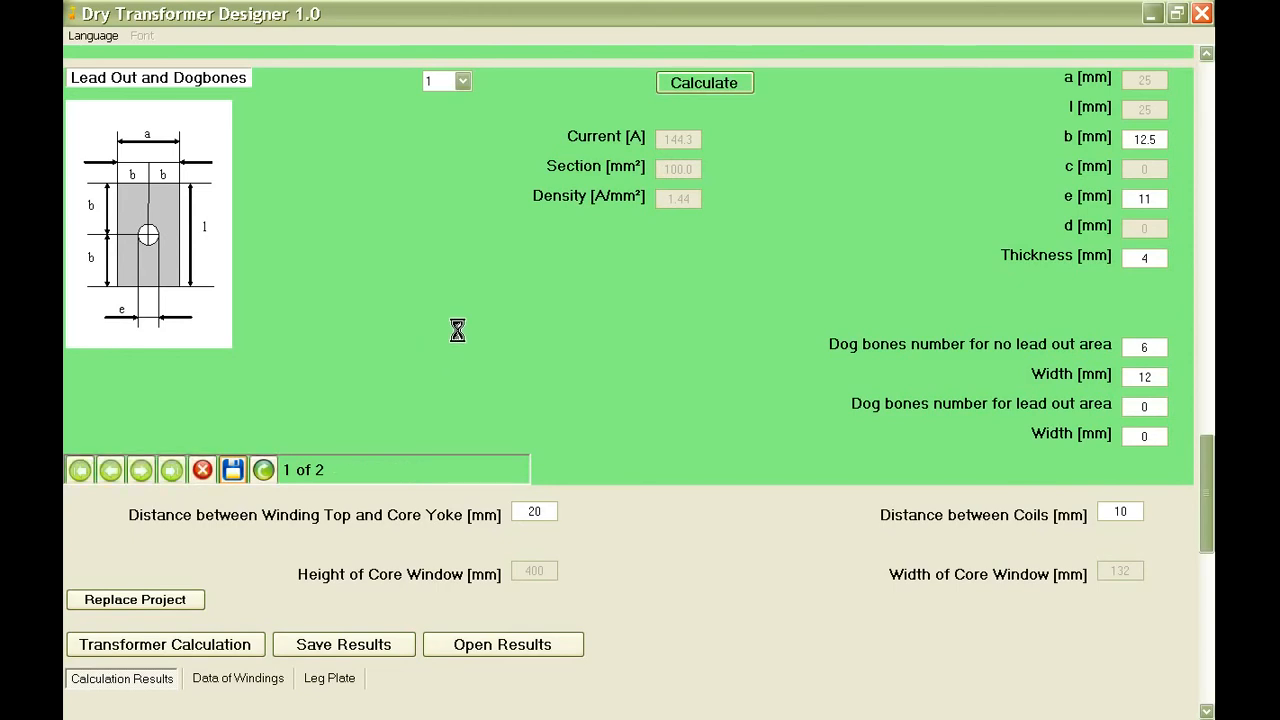
# Switch the winding data from the secondary to the primary winding's record.
pyautogui.scroll(6, 458, 335)
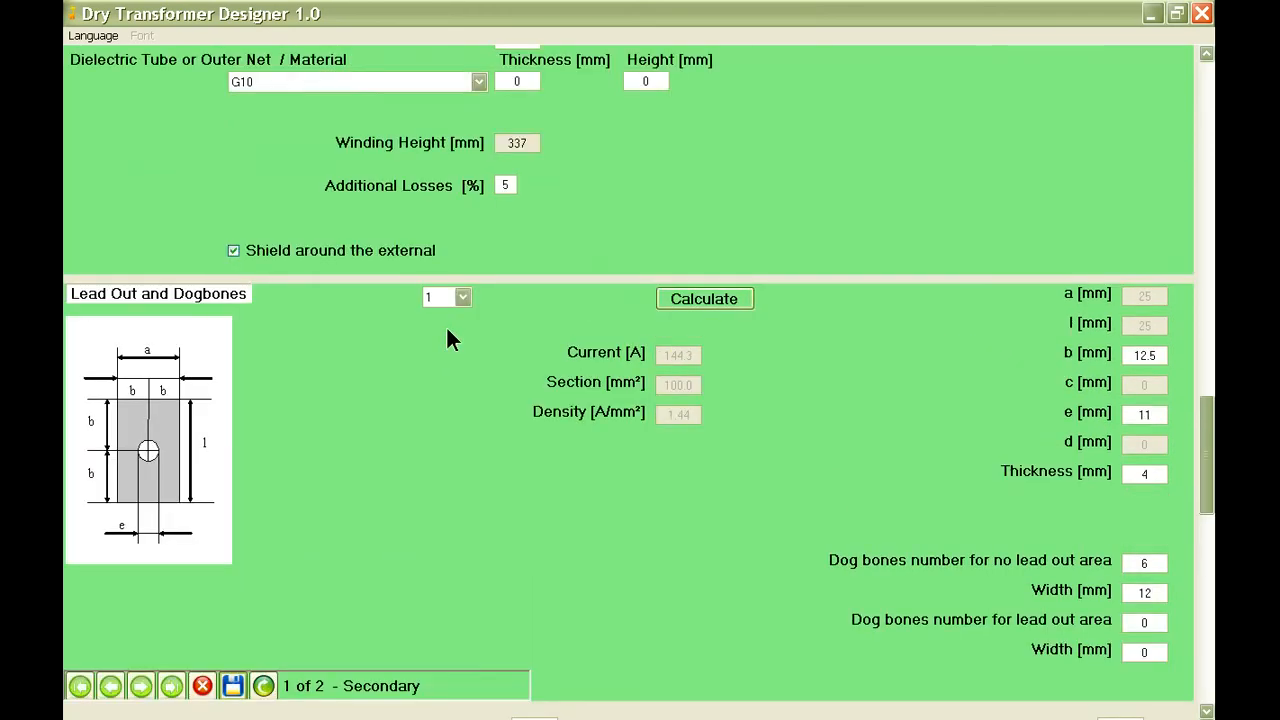
pyautogui.scroll(10, 447, 335)
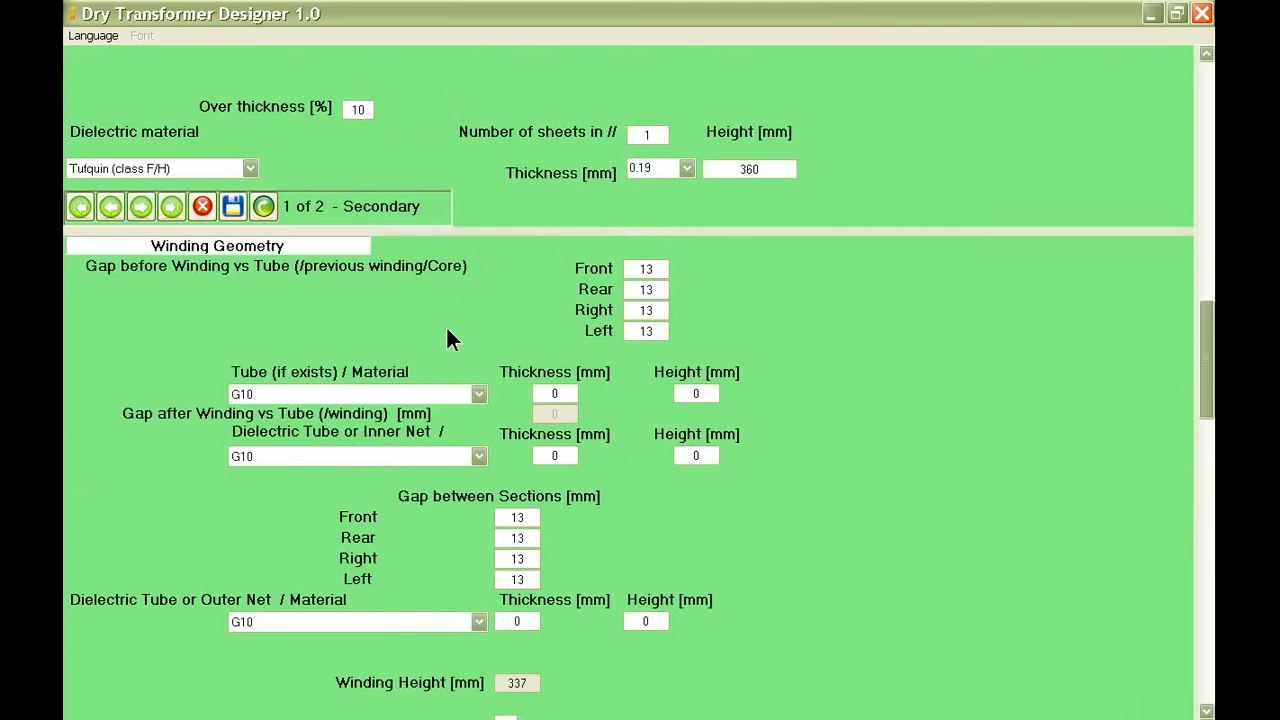
pyautogui.scroll(10, 447, 335)
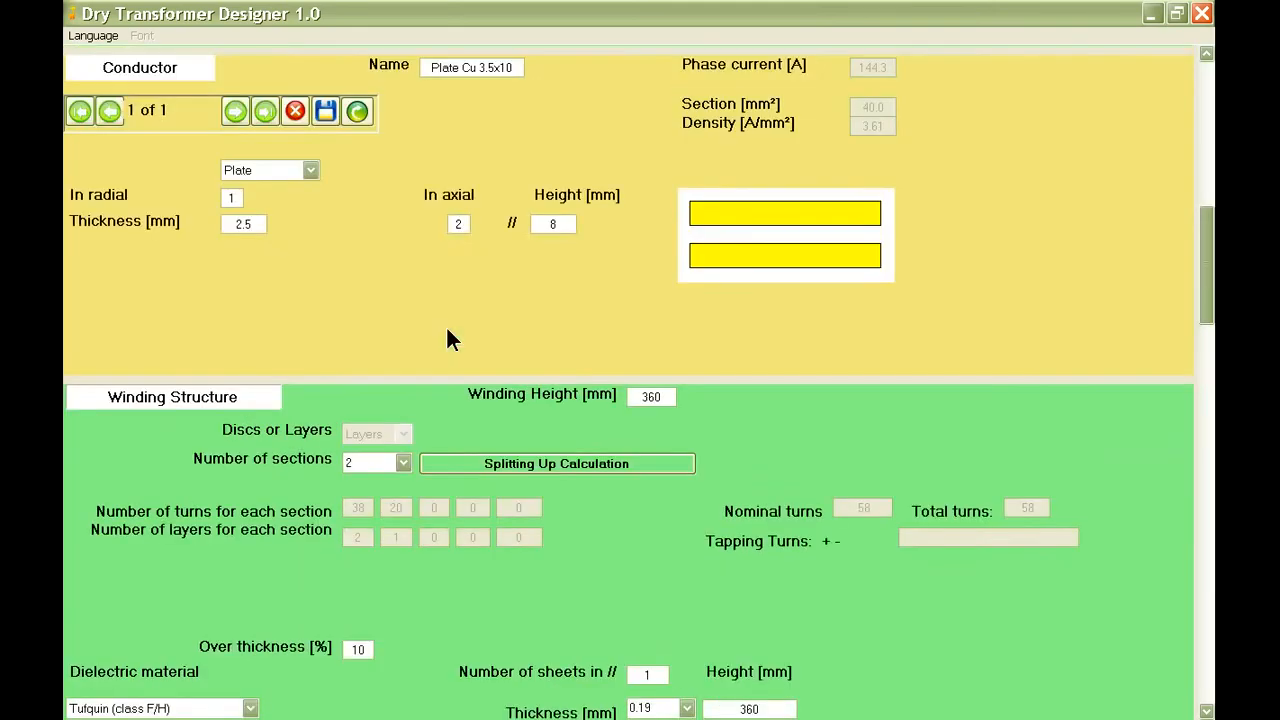
pyautogui.scroll(-4, 447, 335)
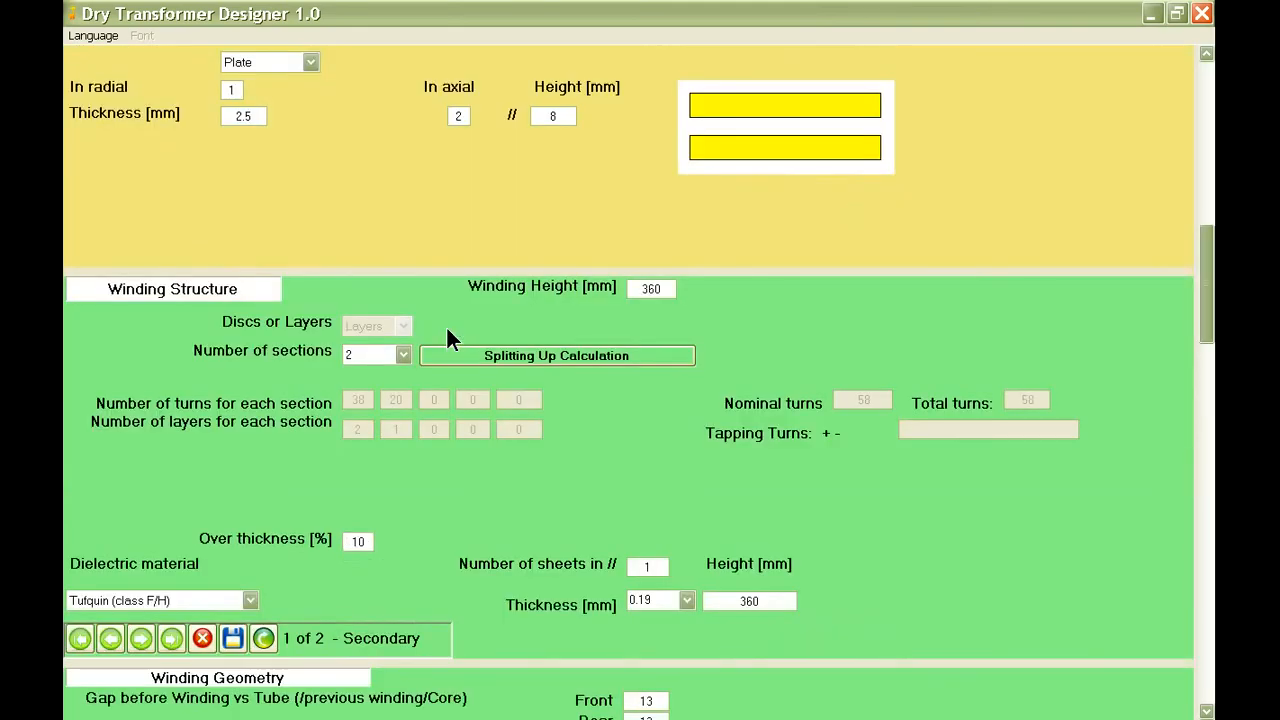
pyautogui.scroll(6, 447, 335)
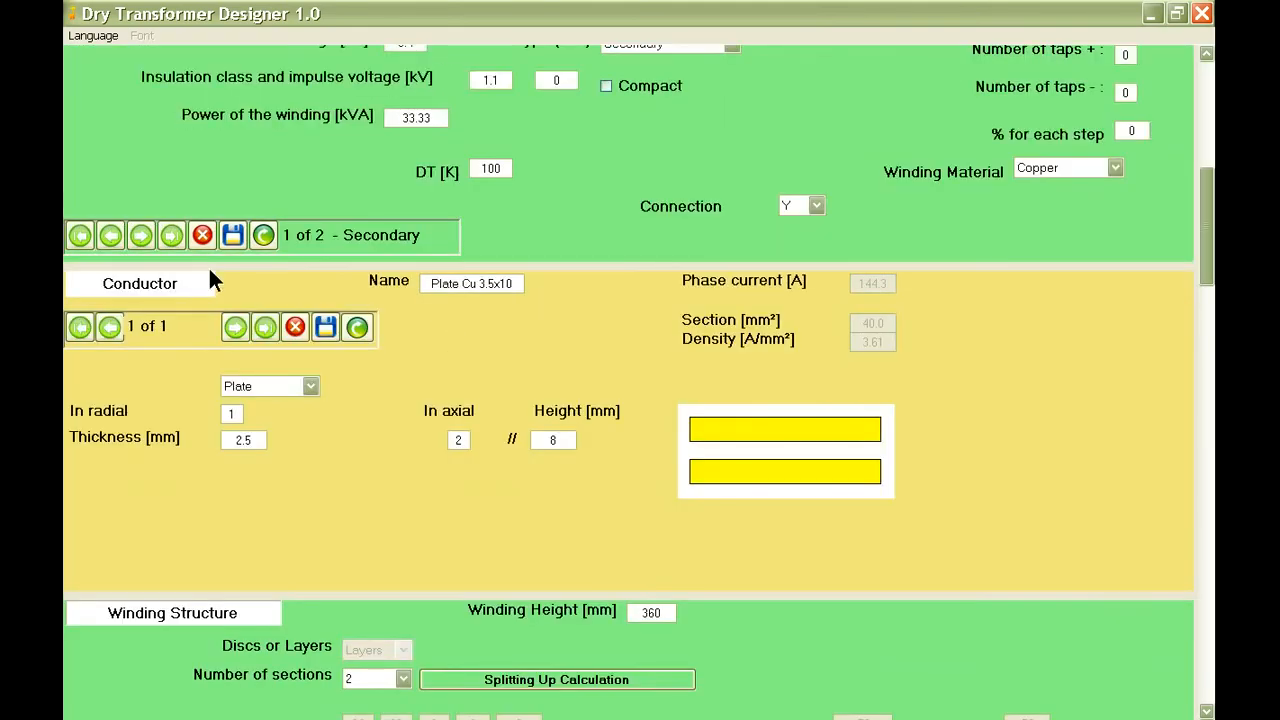
pyautogui.click(141, 233)
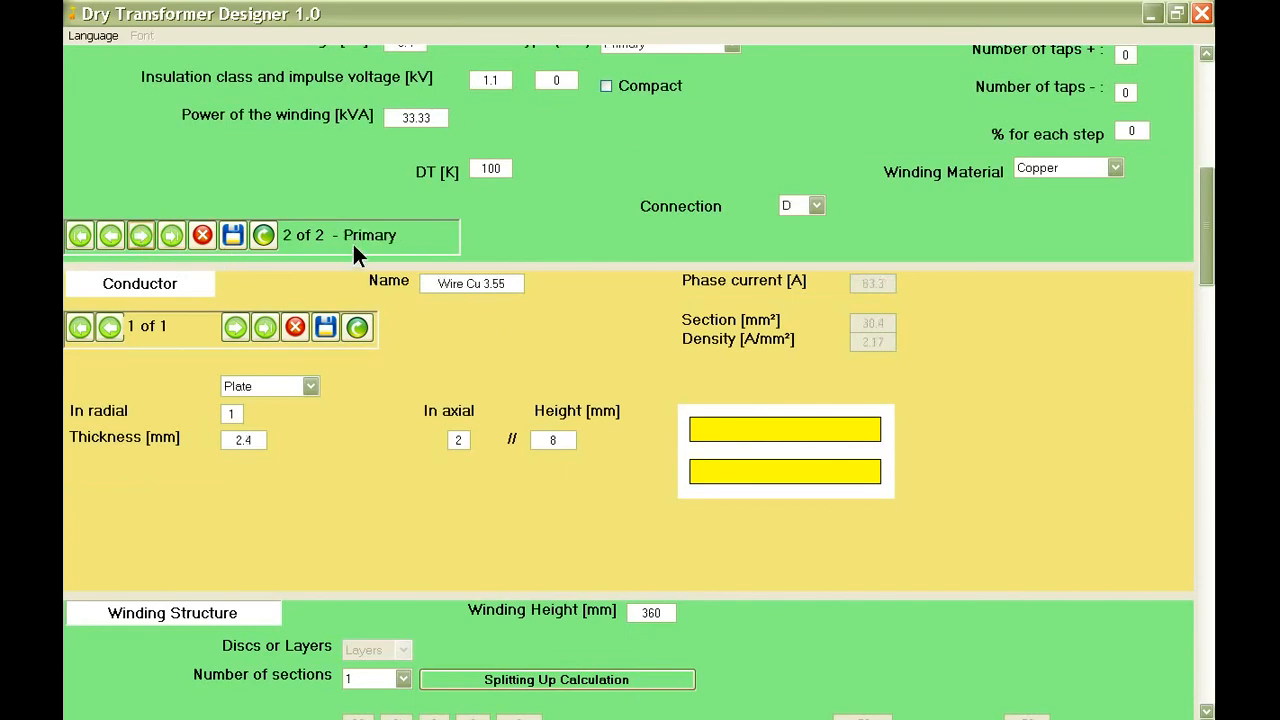
# Set the primary winding's dielectric sheet height to 345 mm and save the winding structure.
pyautogui.scroll(-2, 455, 300)
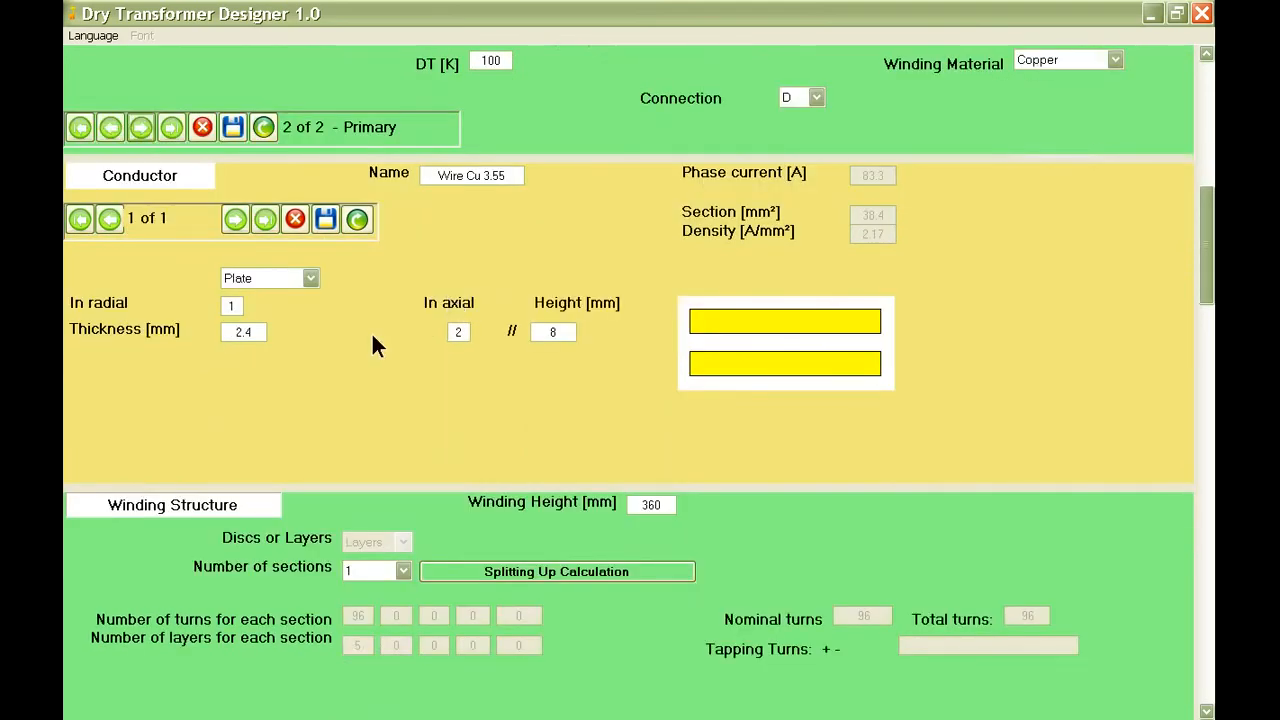
pyautogui.scroll(-2, 371, 331)
pyautogui.moveTo(255, 223)
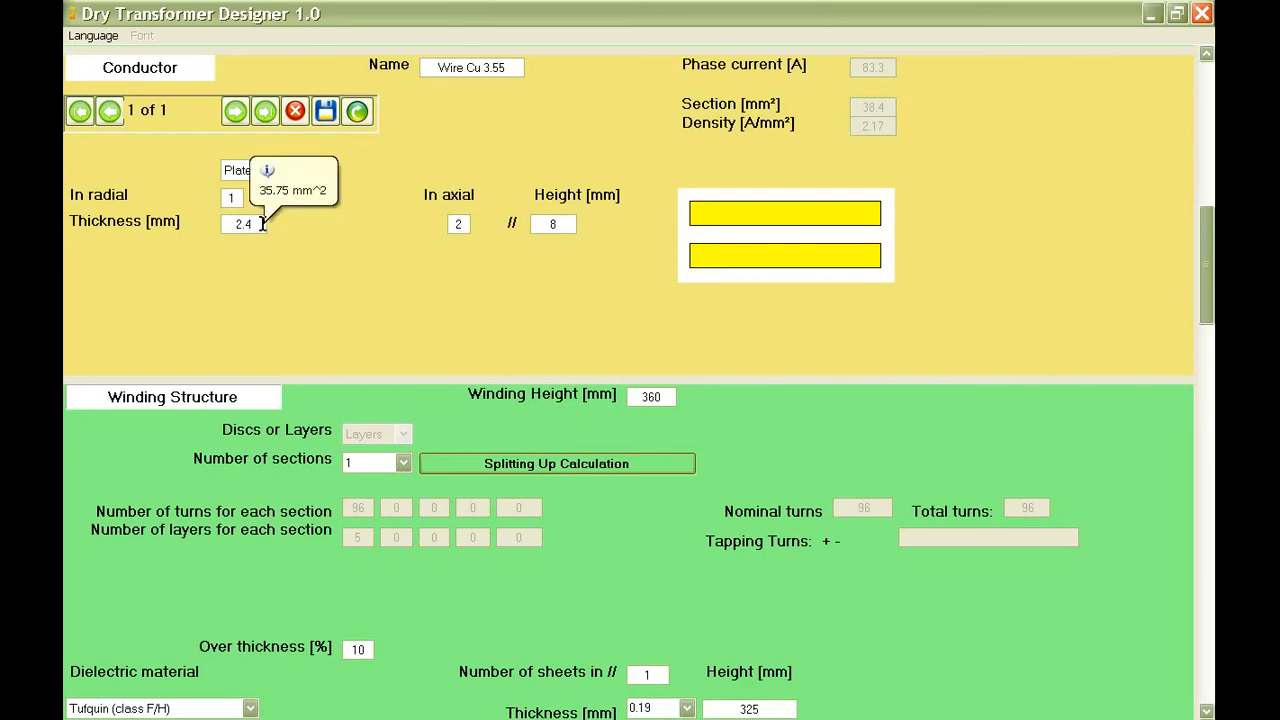
pyautogui.scroll(-1, 626, 334)
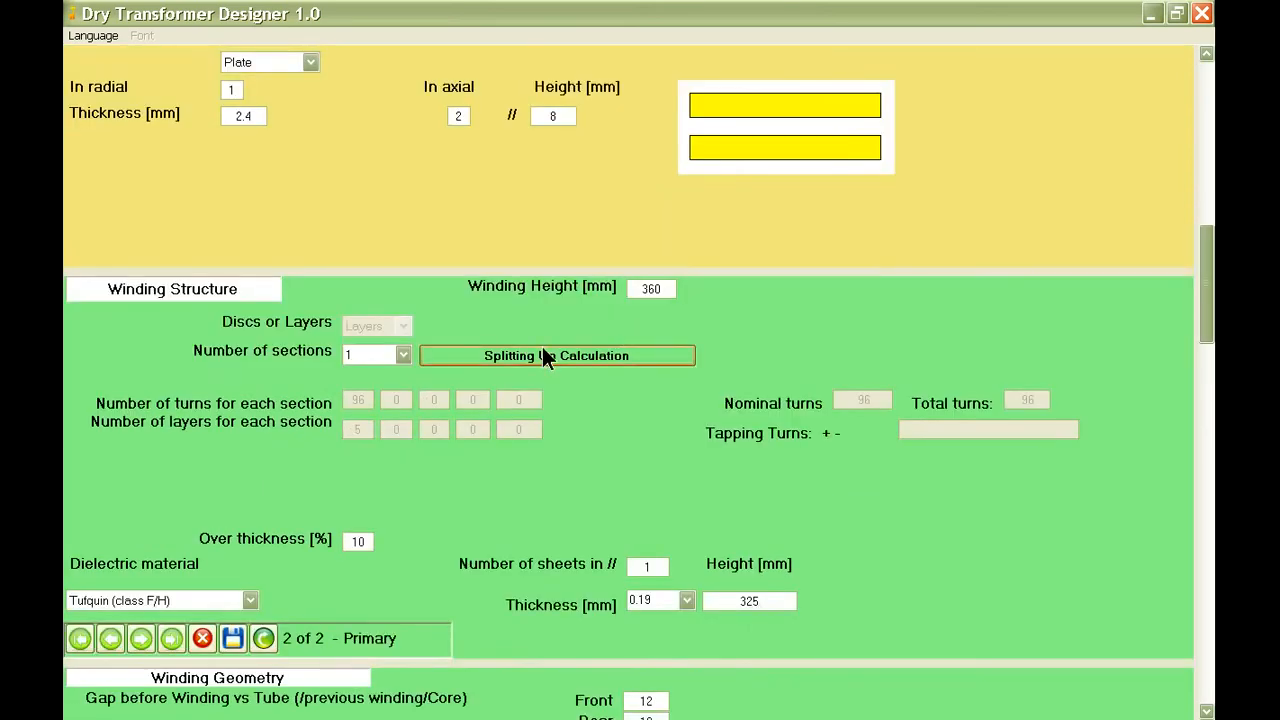
pyautogui.scroll(-1, 520, 352)
pyautogui.scroll(-1, 471, 360)
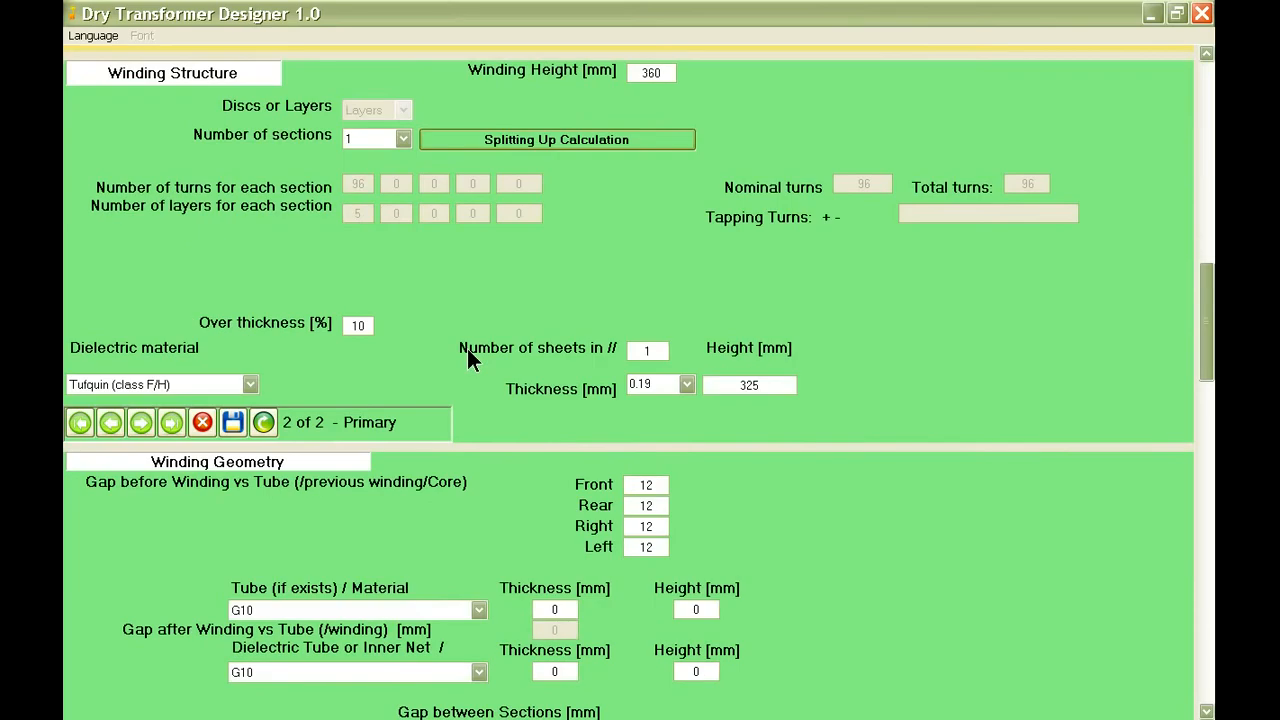
pyautogui.scroll(-1, 467, 348)
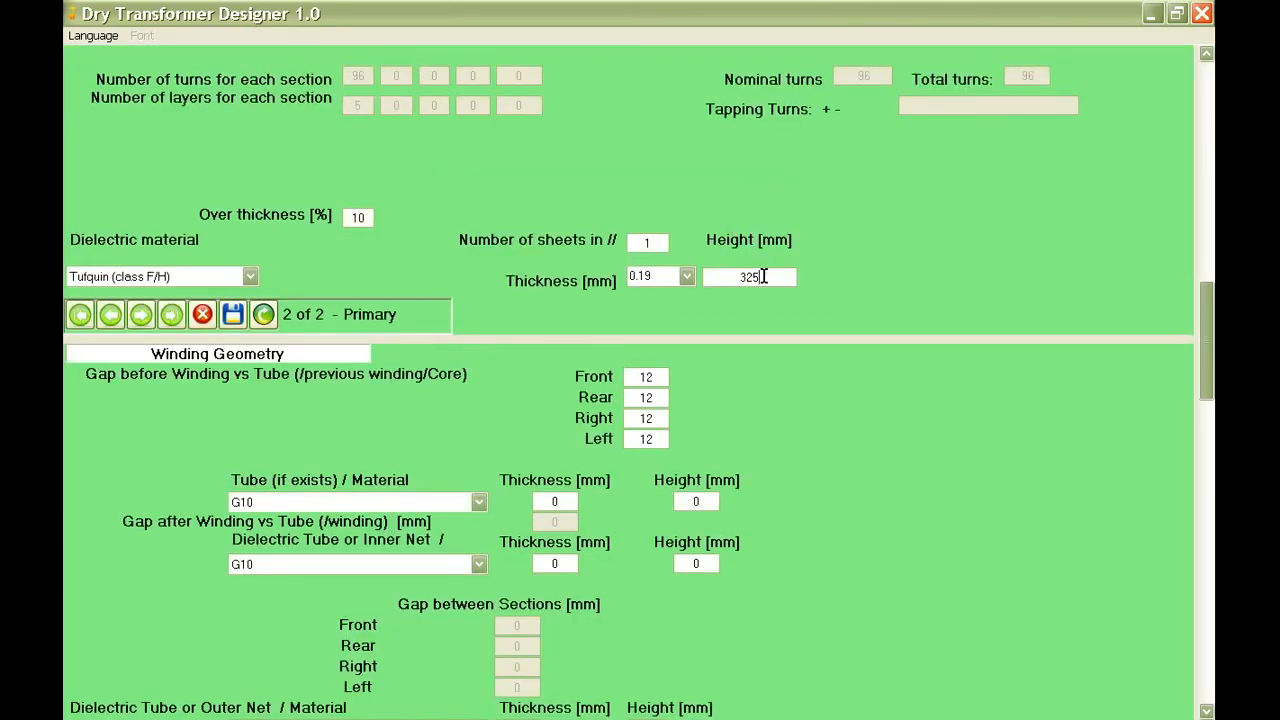
pyautogui.click(718, 283)
pyautogui.write('345')
pyautogui.click(232, 313)
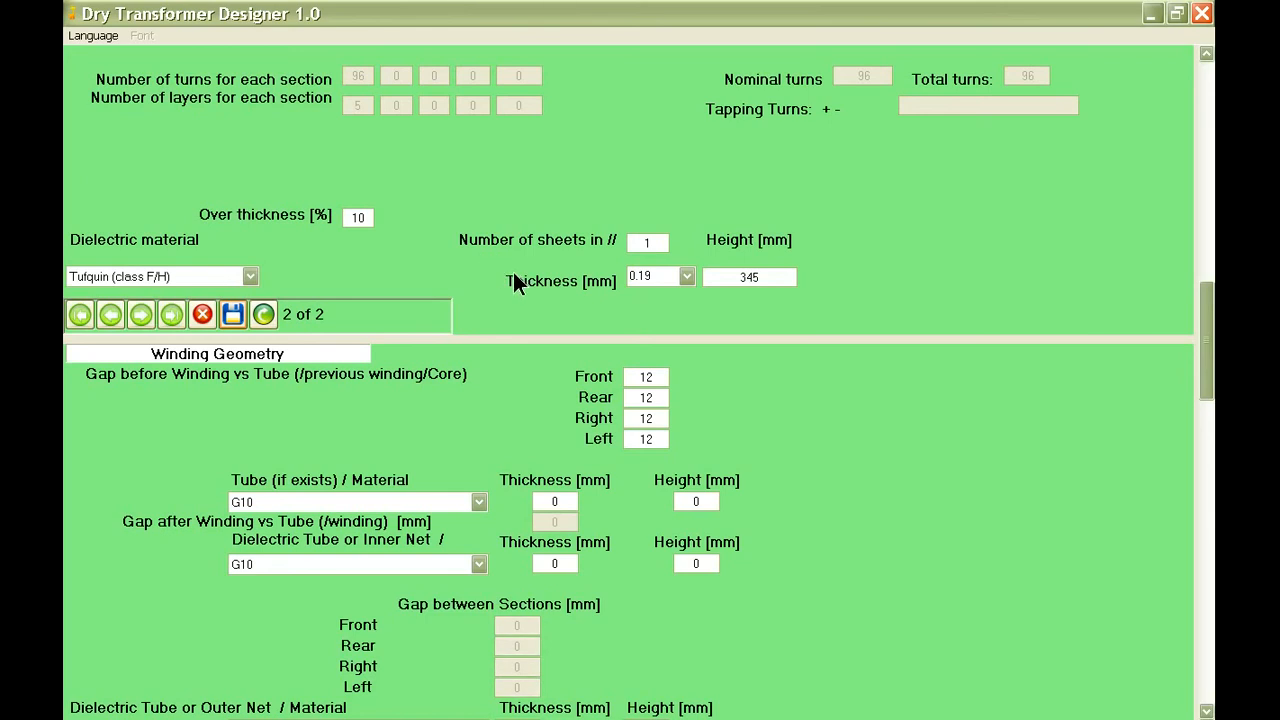
# Review the primary winding's gaps, additional losses and lead-out data, then save the record with these entries kept.
pyautogui.scroll(-1, 570, 301)
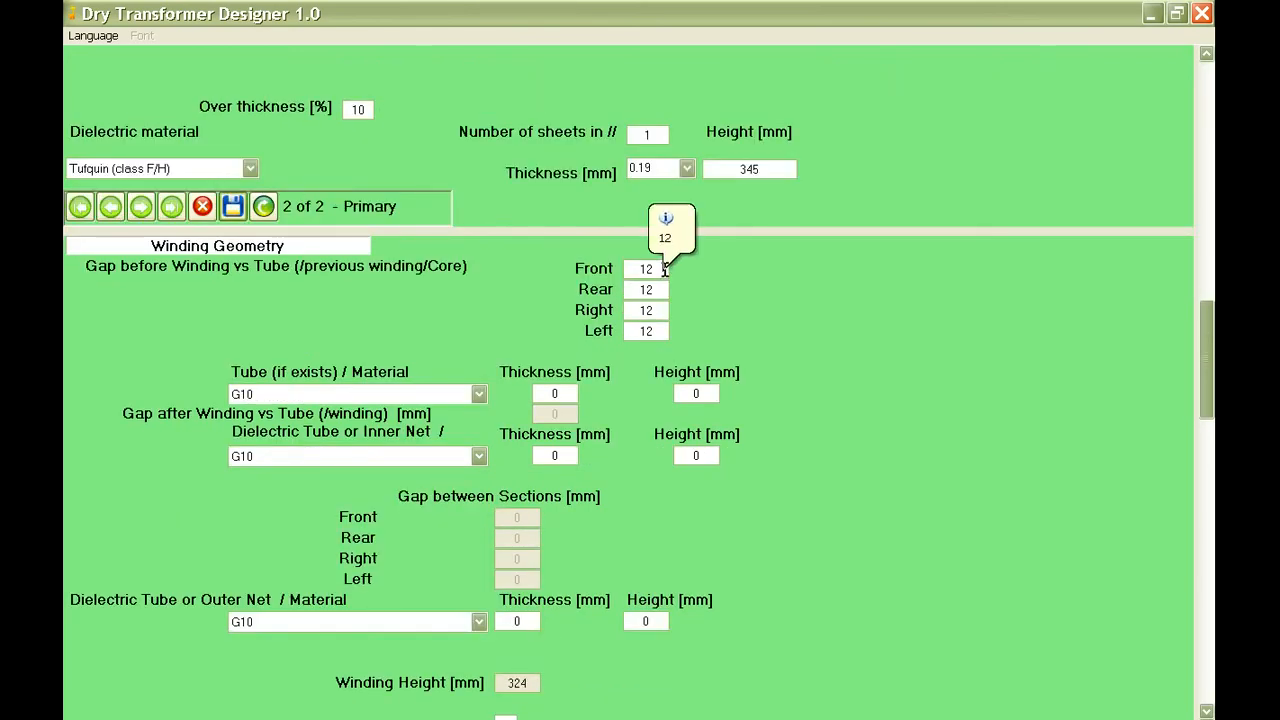
pyautogui.scroll(-1, 517, 350)
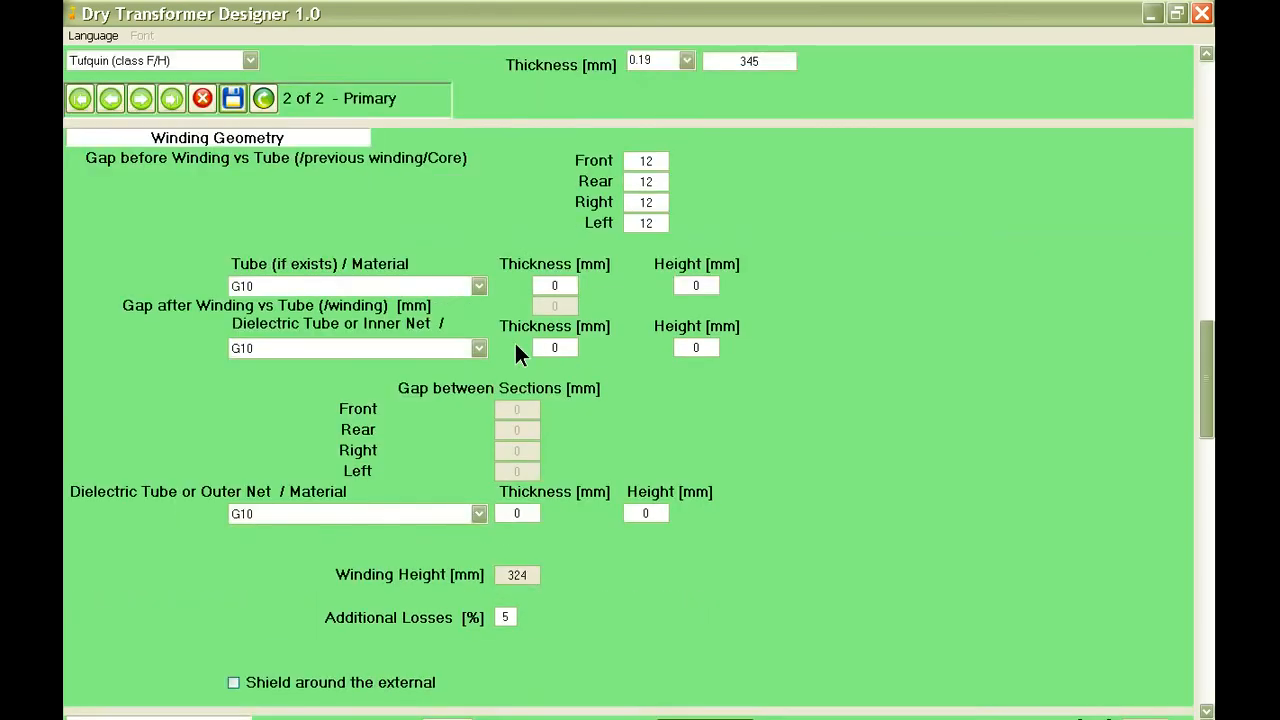
pyautogui.scroll(-2, 517, 356)
pyautogui.scroll(-1, 517, 349)
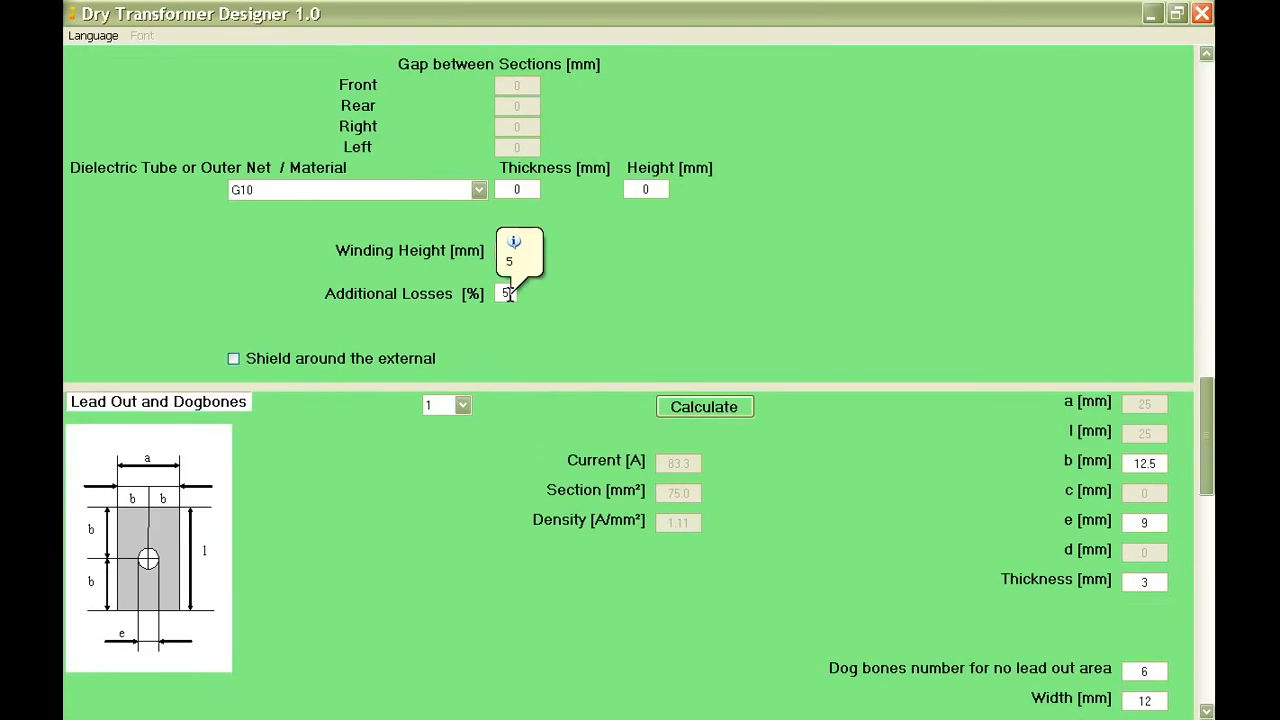
pyautogui.scroll(-1, 470, 395)
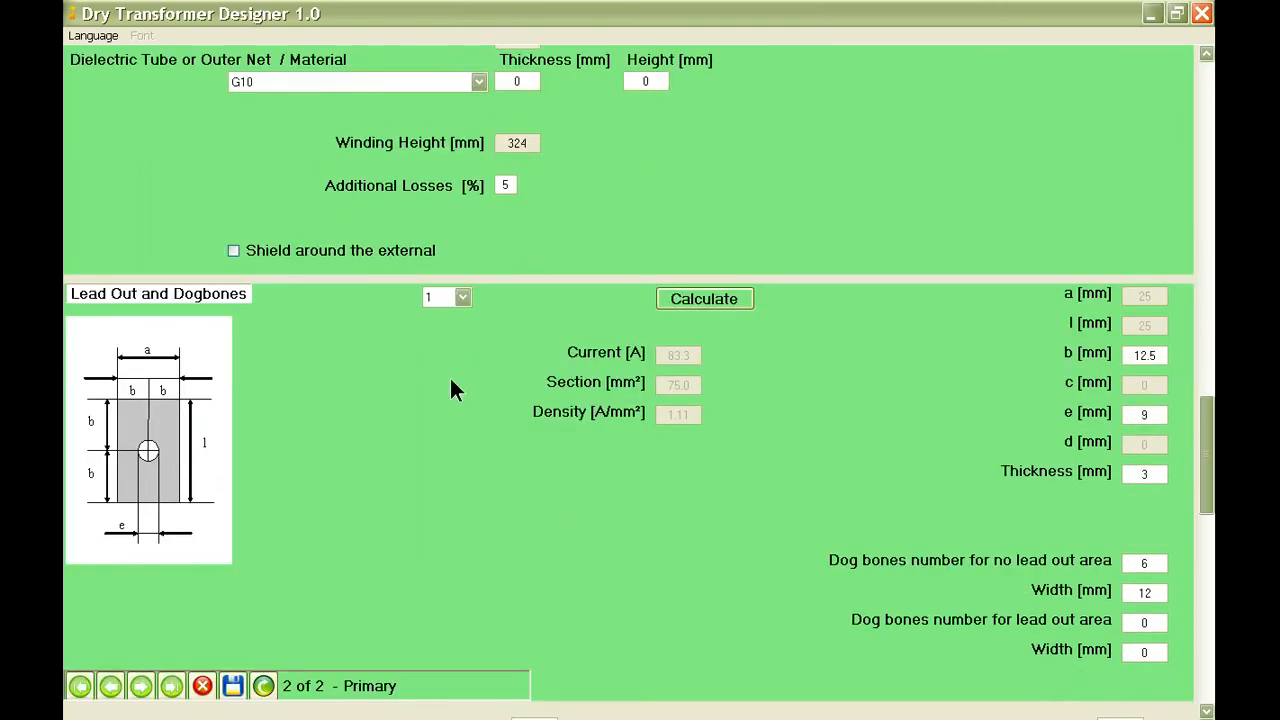
pyautogui.scroll(-2, 400, 382)
pyautogui.scroll(-1, 351, 378)
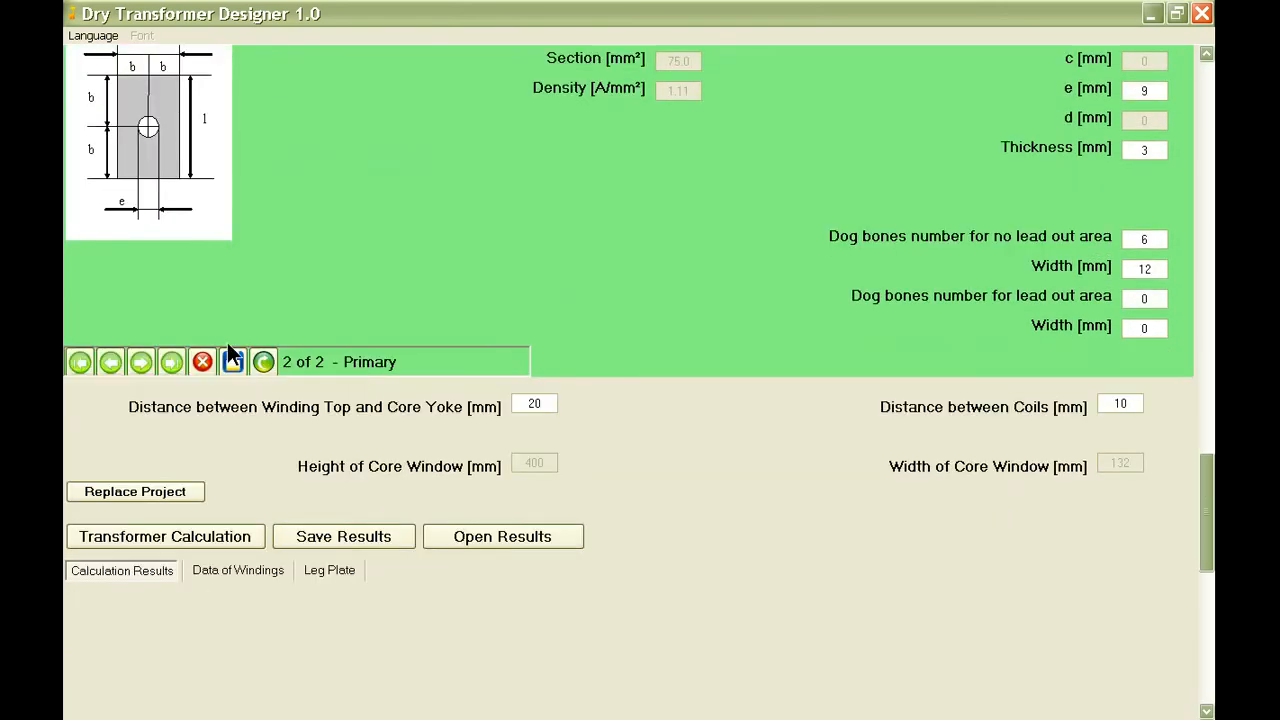
pyautogui.click(231, 361)
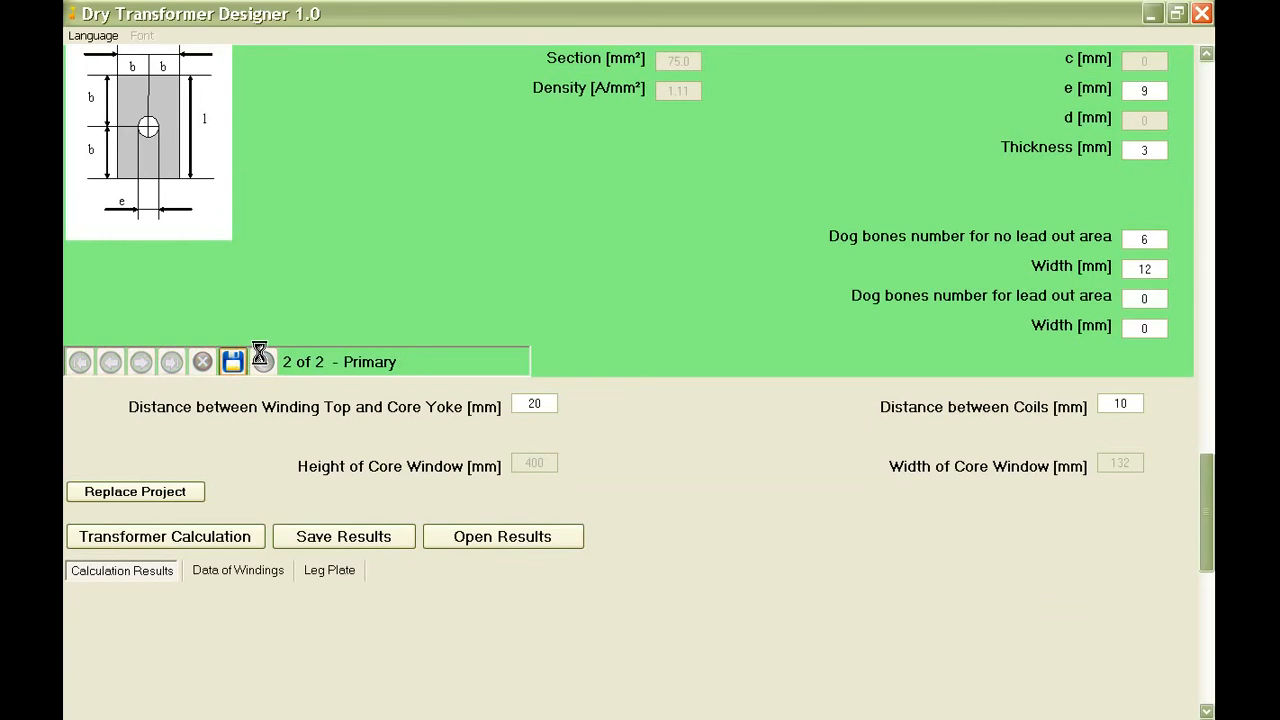
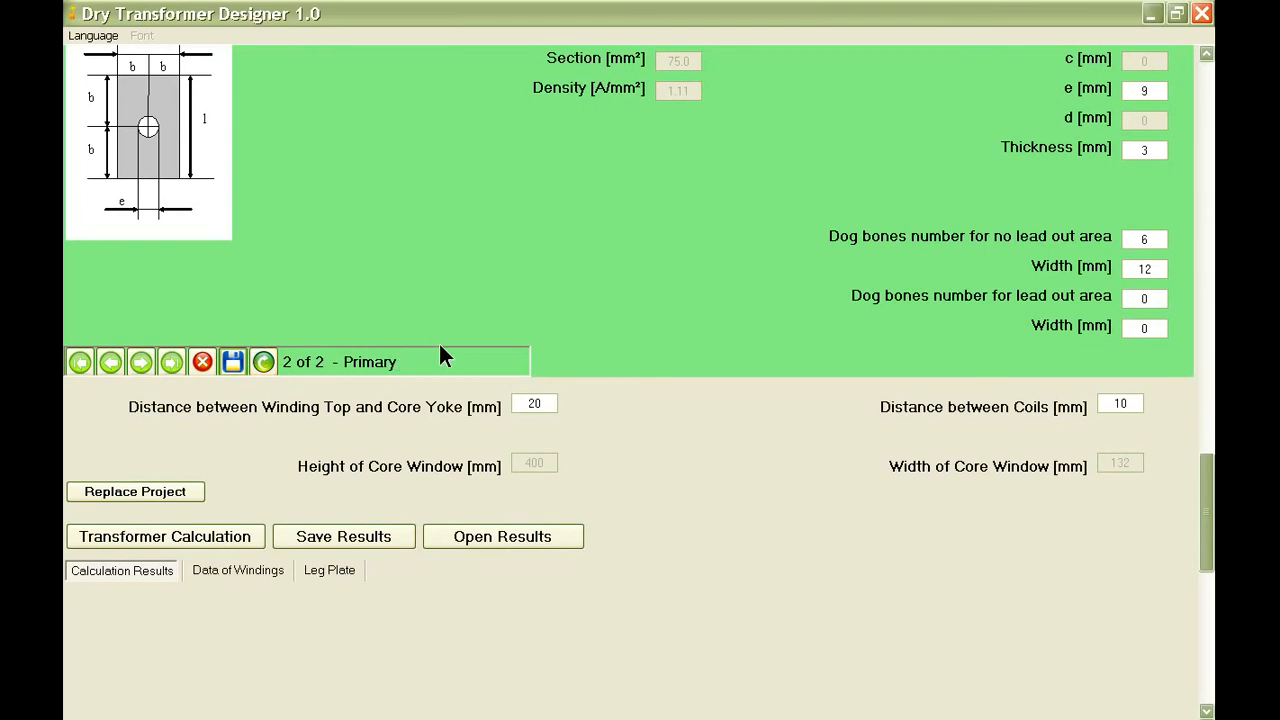
# Replace the archived project record with the updated winding data and run the transformer calculation.
pyautogui.scroll(-2, 440, 355)
pyautogui.scroll(-1, 320, 372)
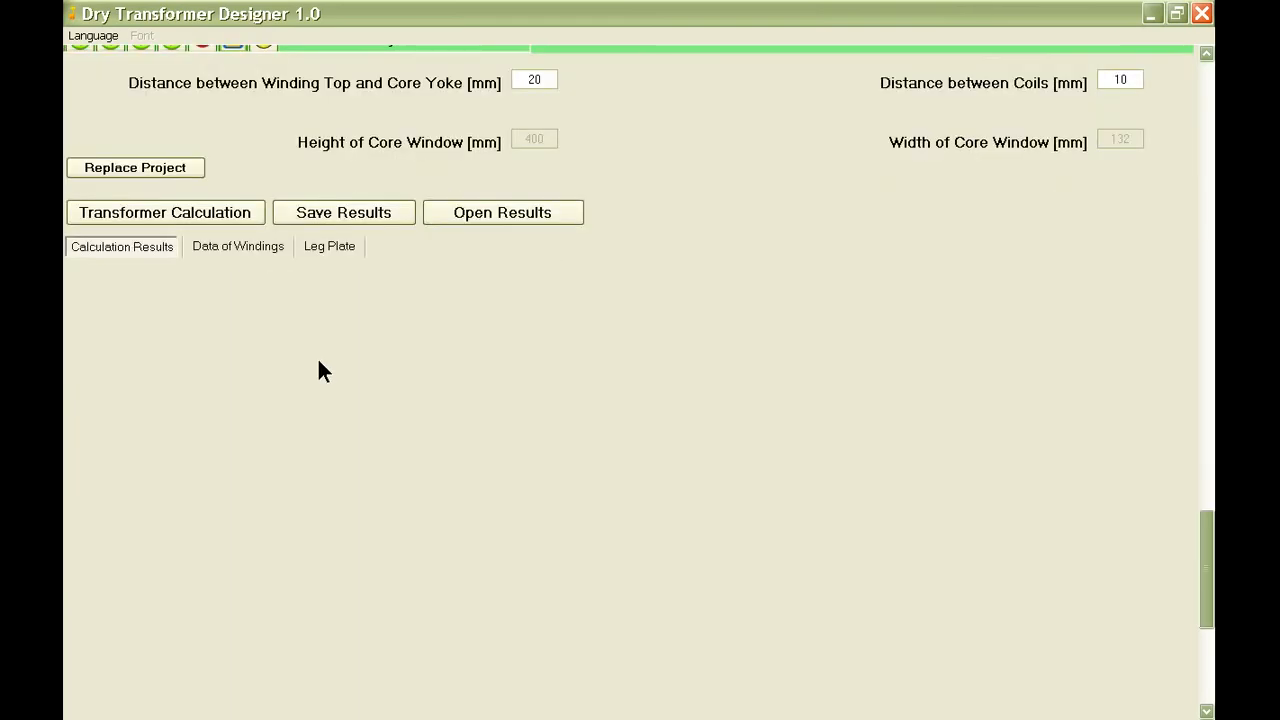
pyautogui.click(166, 170)
pyautogui.click(562, 425)
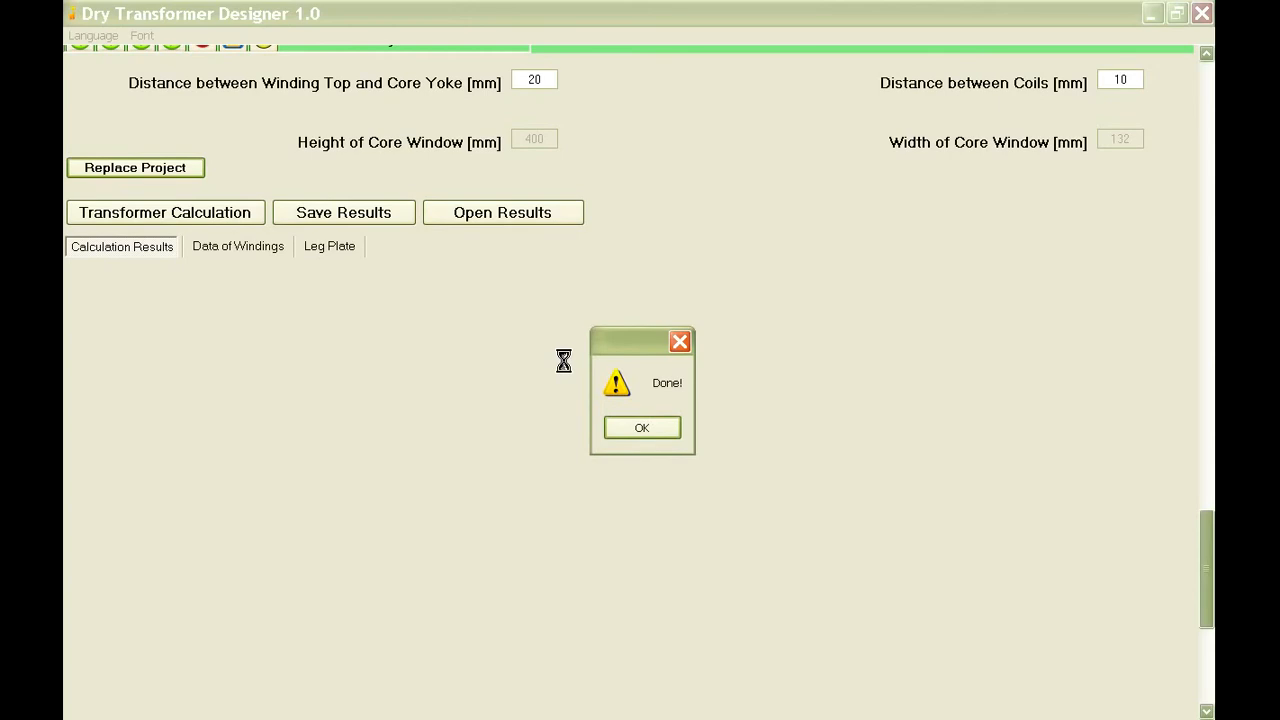
pyautogui.click(641, 428)
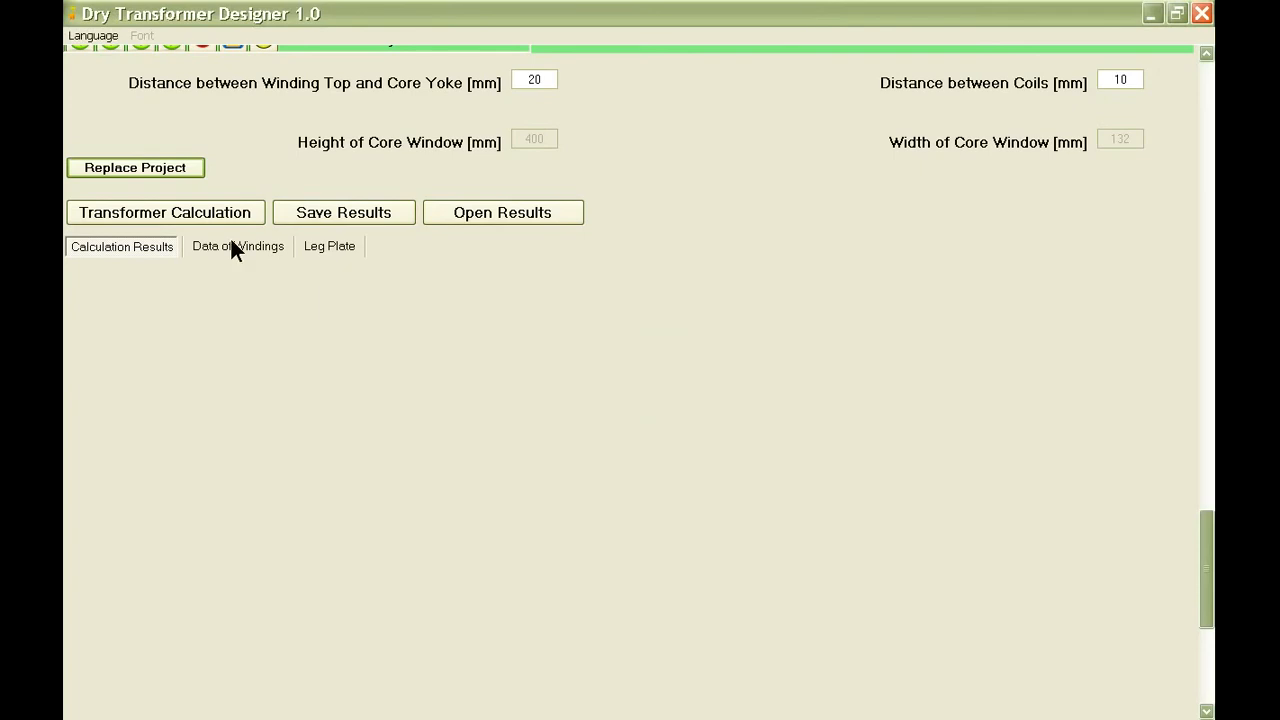
pyautogui.click(212, 214)
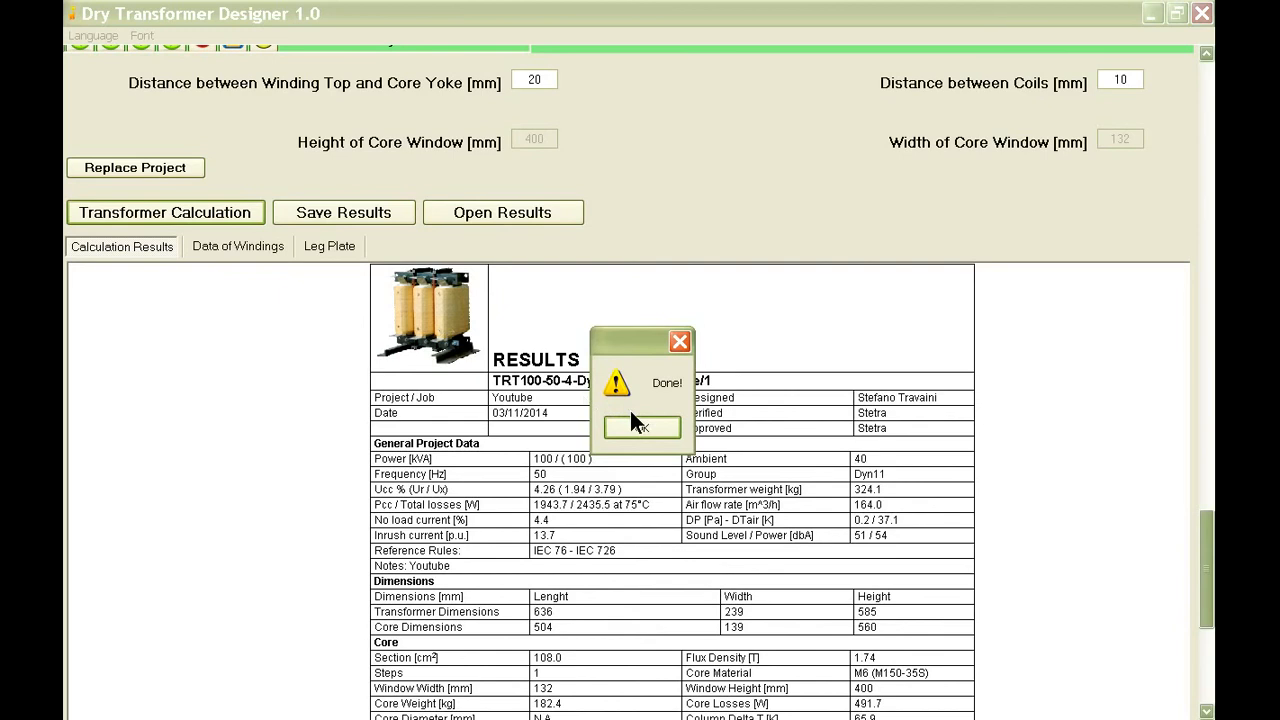
pyautogui.click(632, 424)
# Examine the calculated short-circuit voltage, core losses, Pcc and total losses, and flux density in the results report.
pyautogui.scroll(-4, 658, 395)
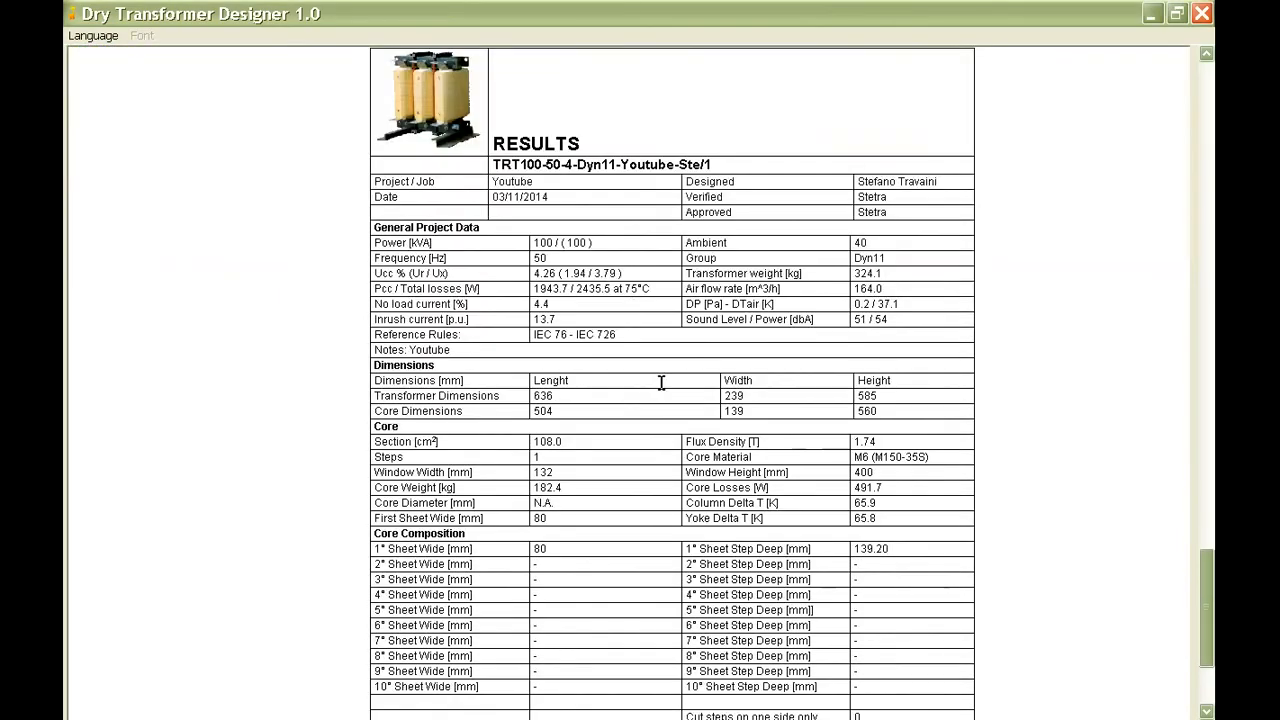
pyautogui.moveTo(624, 273); pyautogui.dragTo(533, 273)
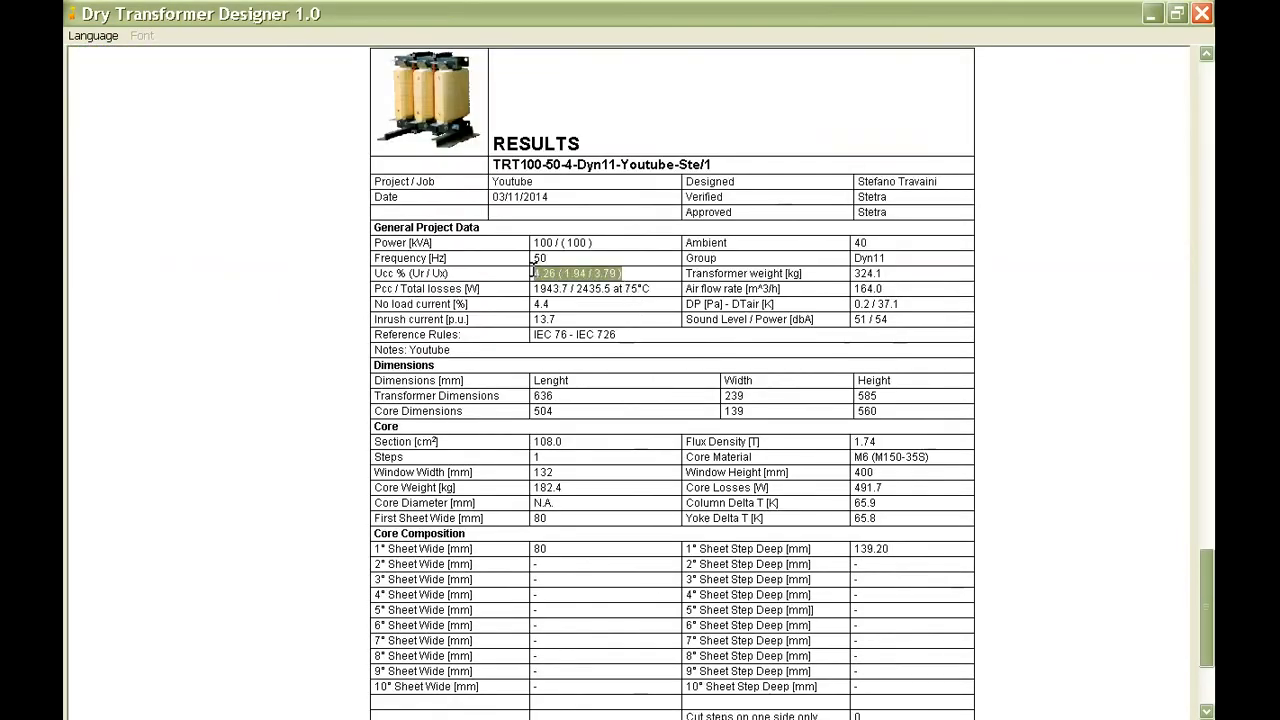
pyautogui.click(628, 281)
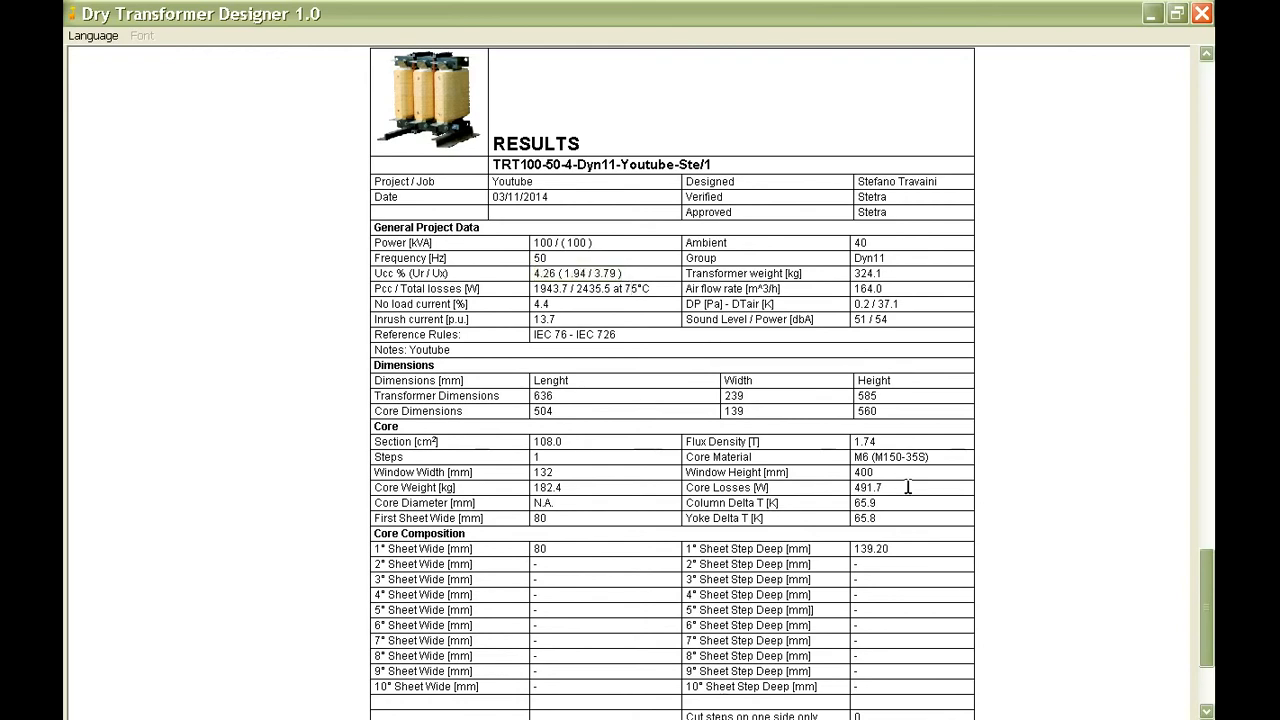
pyautogui.moveTo(893, 486); pyautogui.dragTo(852, 487)
pyautogui.click(596, 289)
pyautogui.moveTo(645, 288); pyautogui.dragTo(534, 289)
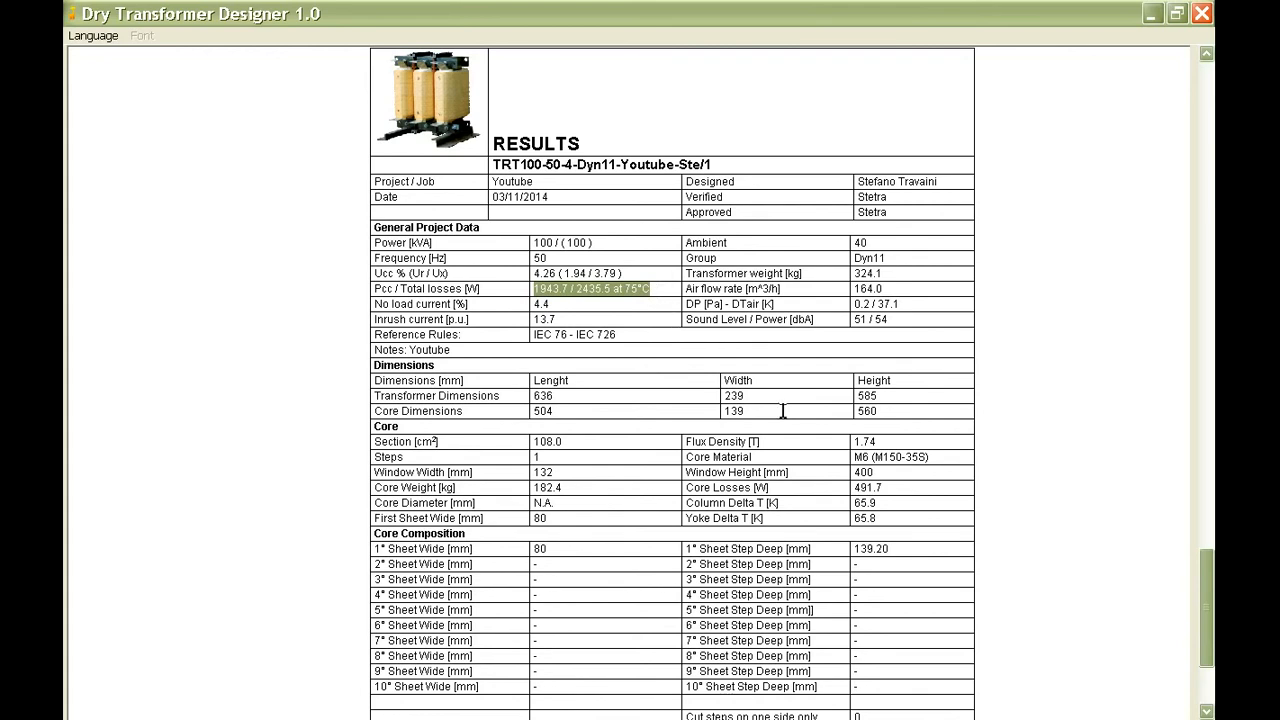
pyautogui.moveTo(878, 441); pyautogui.dragTo(852, 441)
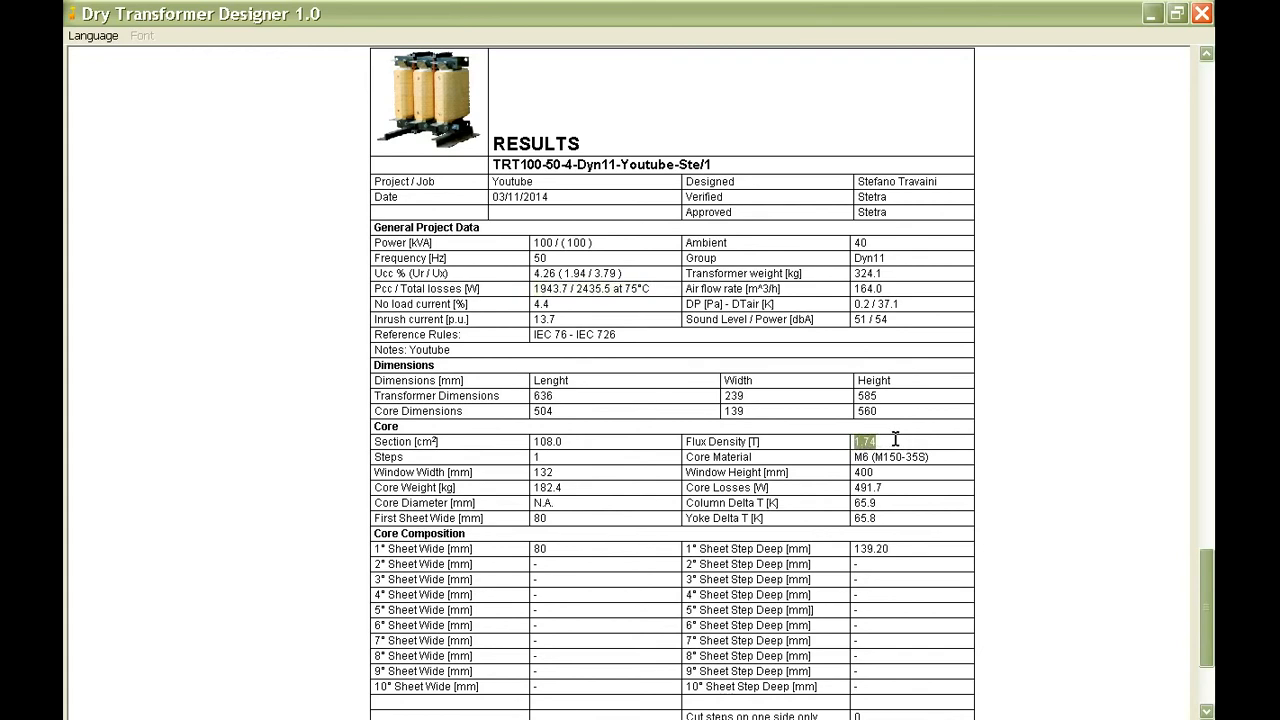
# Increase the core section to 114 cm² and replace the archived project record with this change.
pyautogui.click(1208, 93)
pyautogui.click(1208, 93)
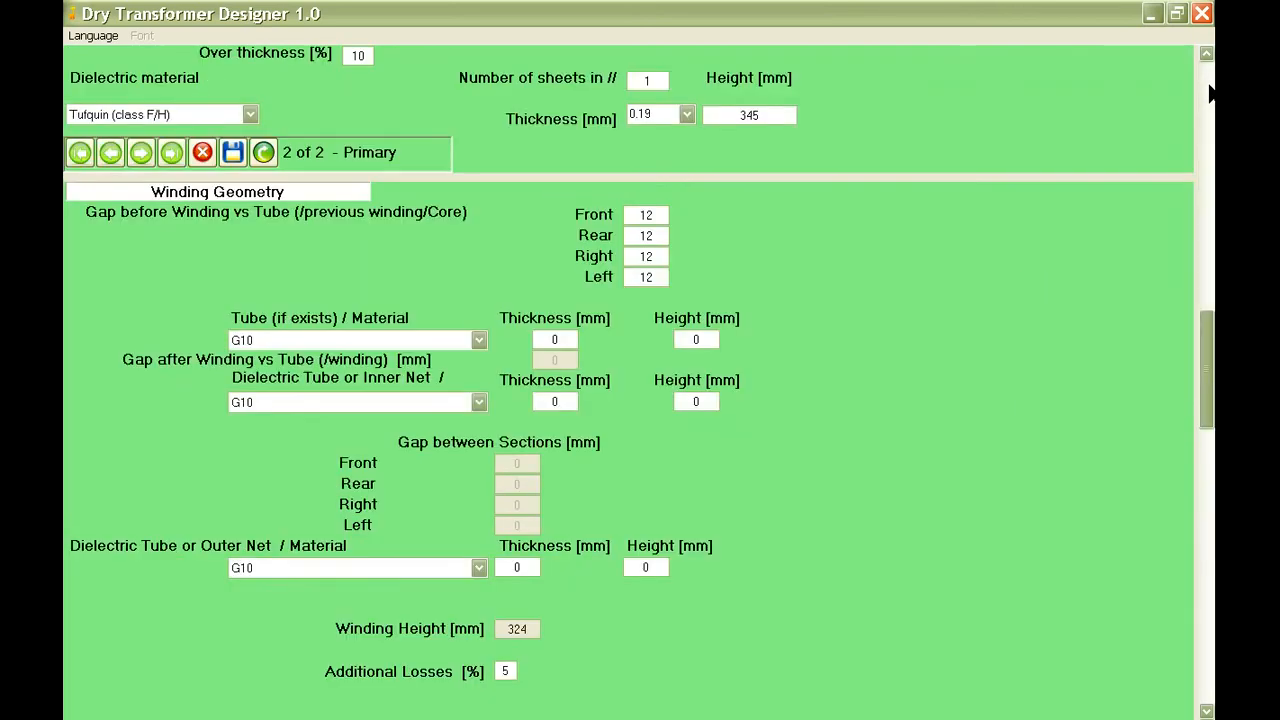
pyautogui.click(1208, 93)
pyautogui.click(1208, 93)
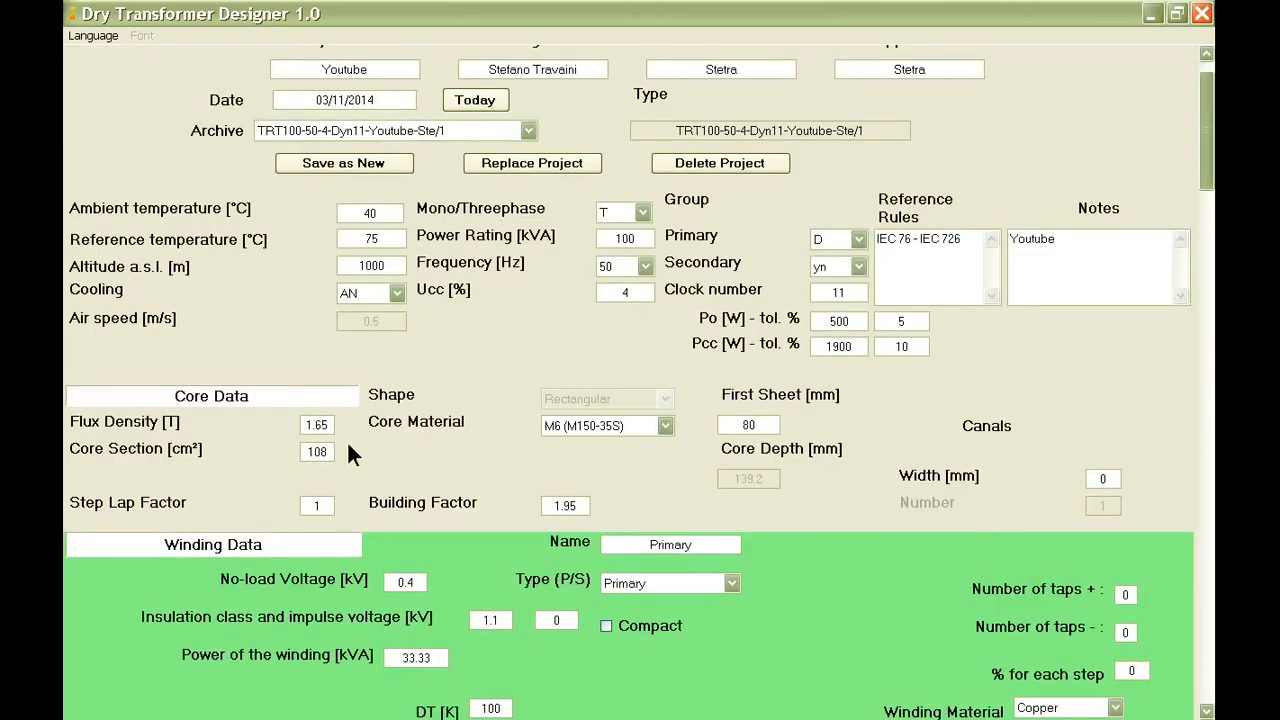
pyautogui.moveTo(330, 445)
pyautogui.doubleClick(322, 451)
pyautogui.write('114')
pyautogui.click(545, 160)
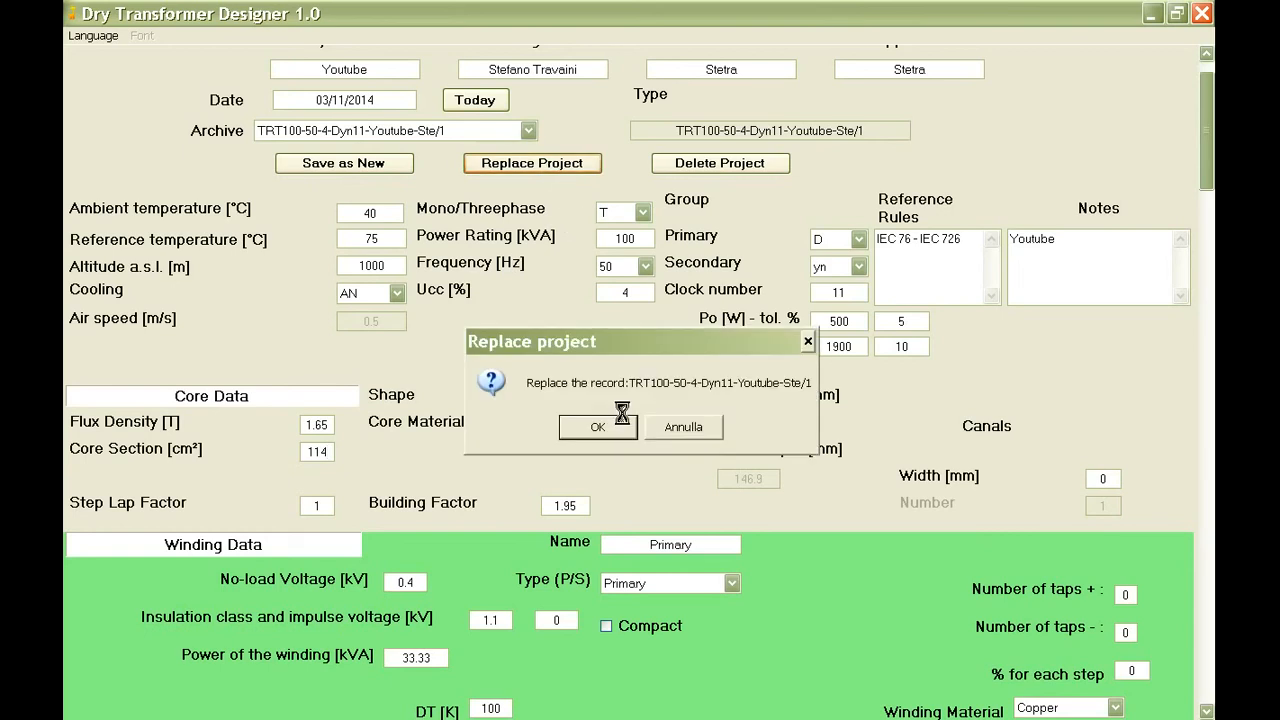
pyautogui.click(600, 423)
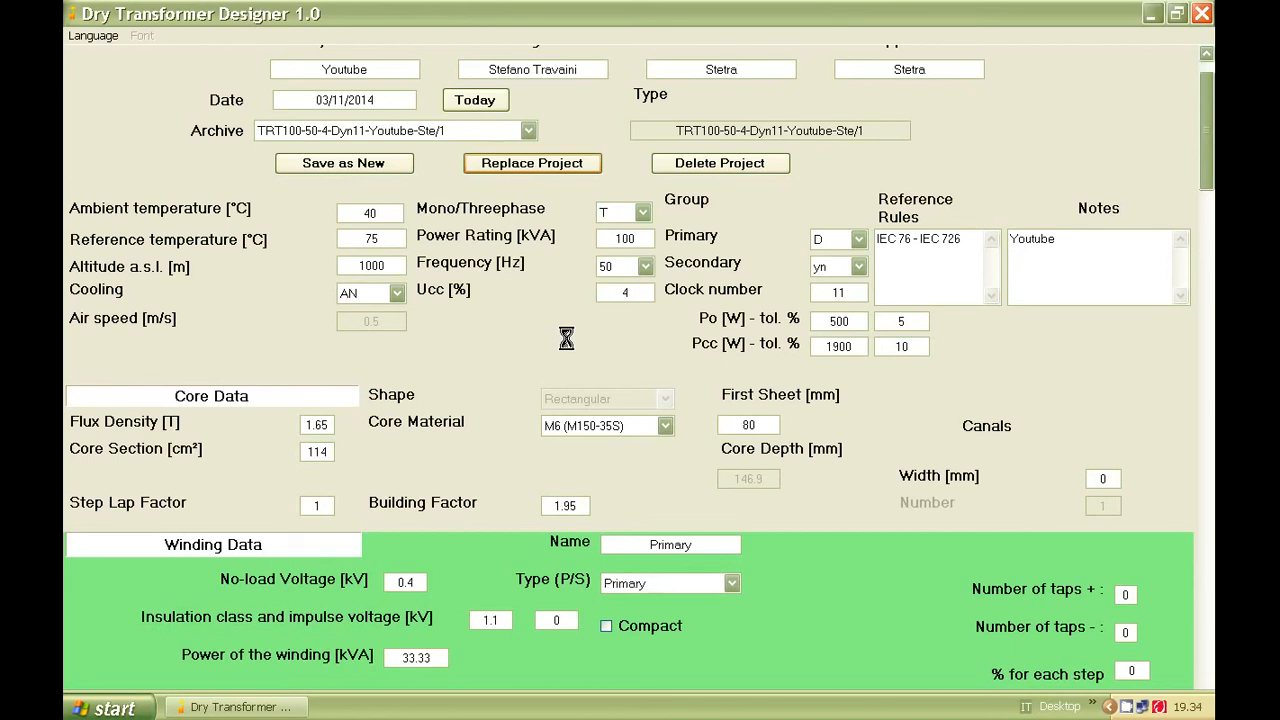
pyautogui.click(620, 430)
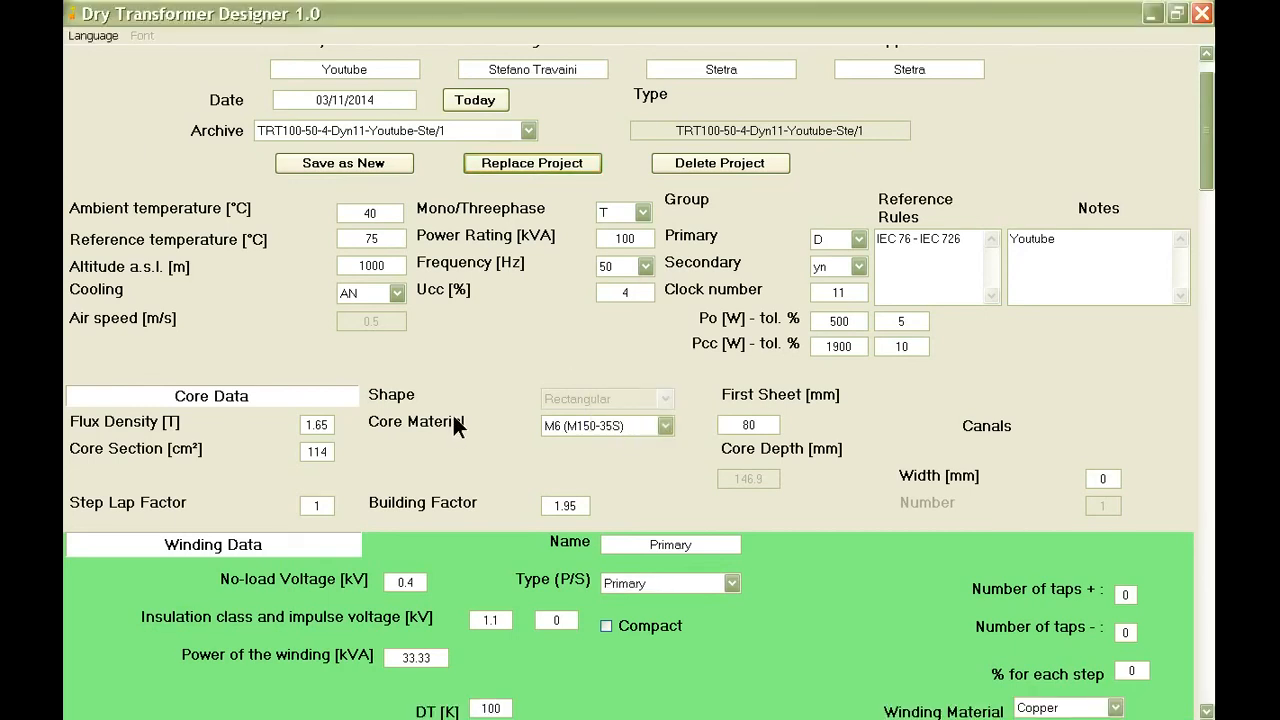
# Switch the winding data from the primary to the secondary winding's record.
pyautogui.scroll(-1, 480, 420)
pyautogui.scroll(-4, 490, 424)
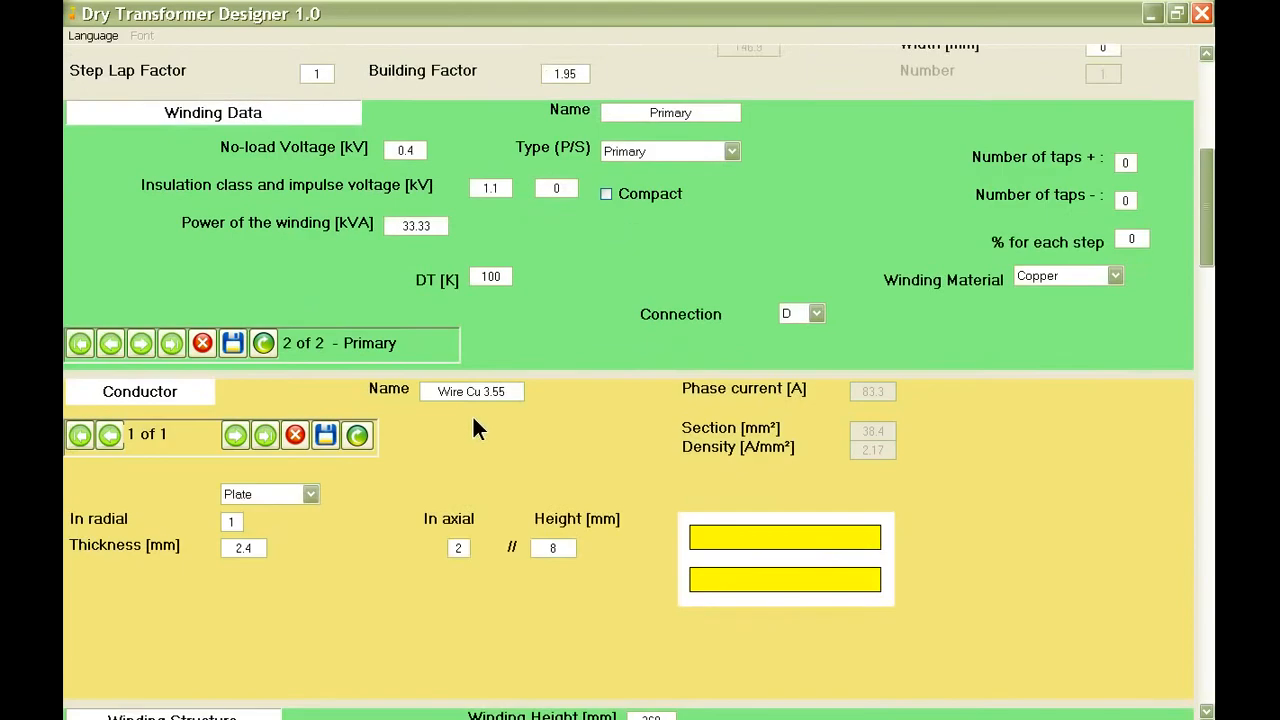
pyautogui.scroll(-1, 468, 425)
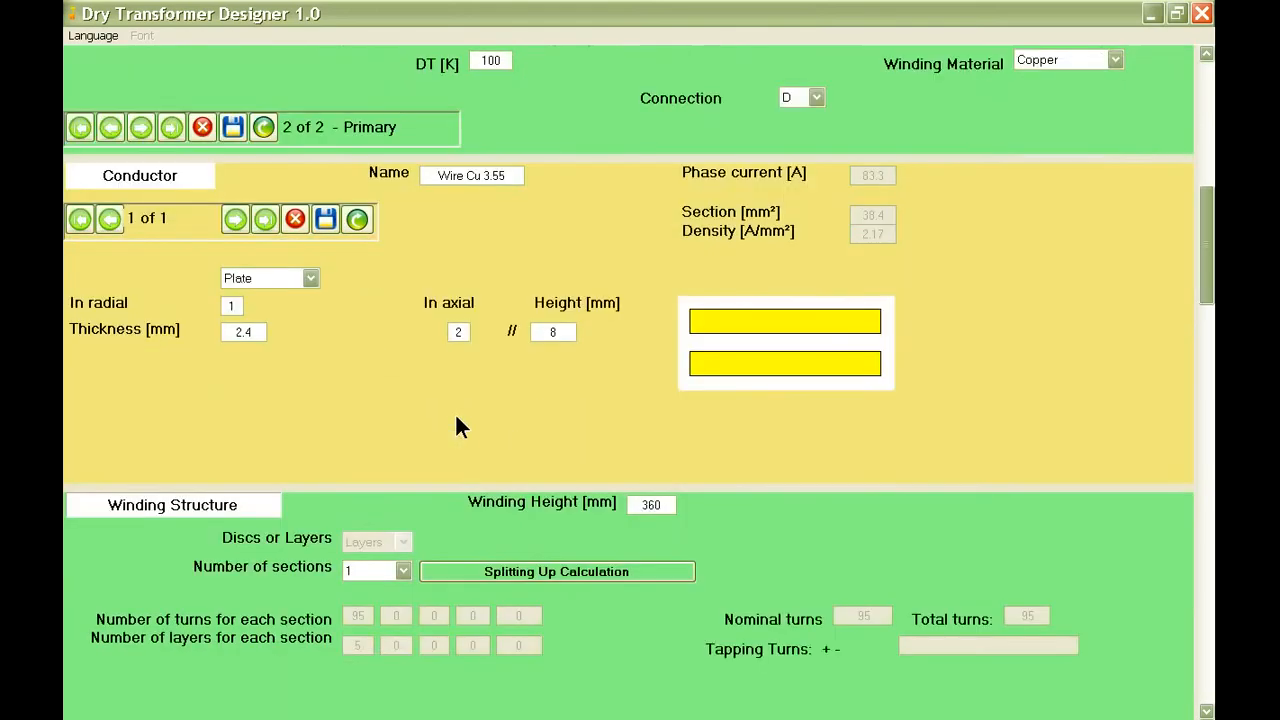
pyautogui.click(112, 128)
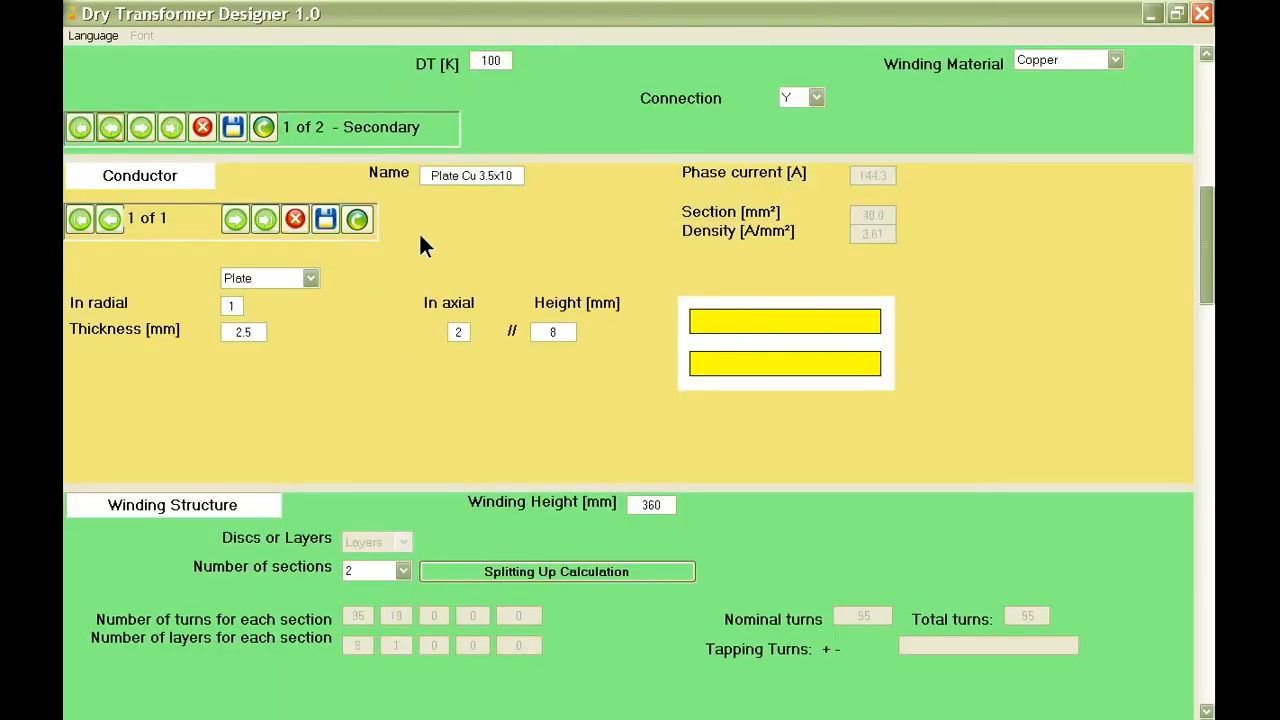
# Set the secondary winding's dielectric sheet height to 340 mm and save the winding structure.
pyautogui.scroll(-1, 419, 247)
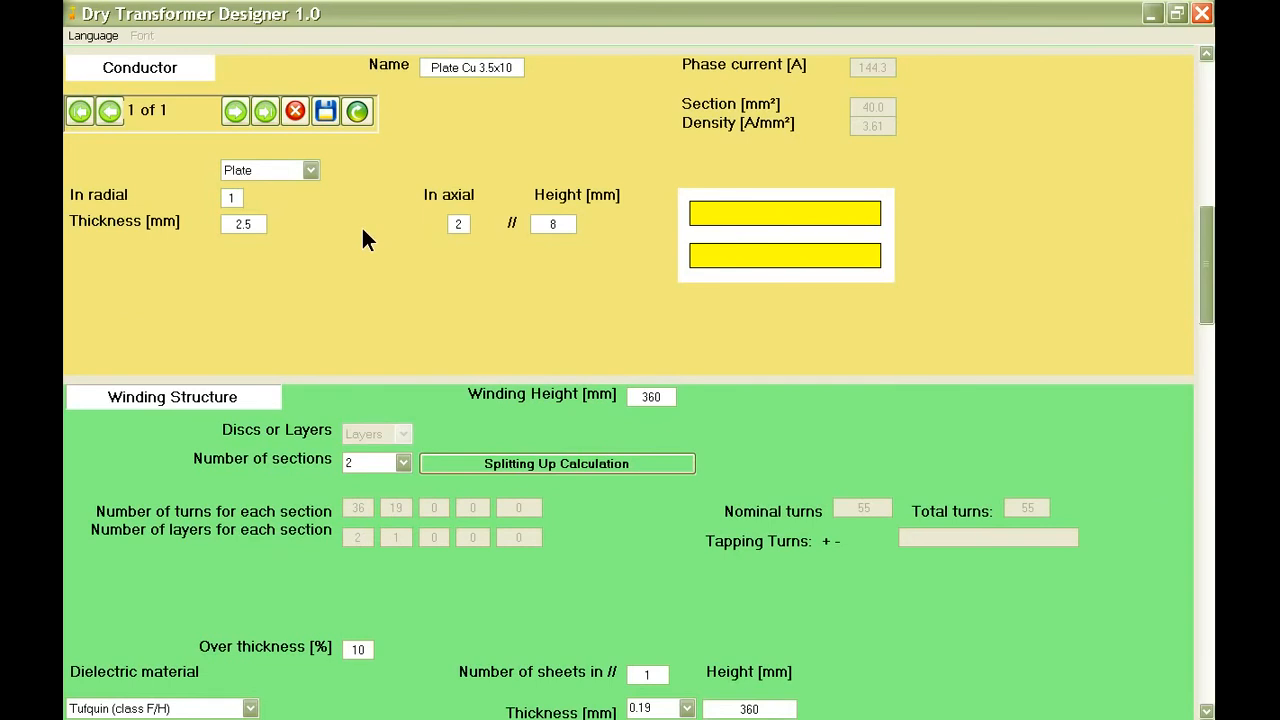
pyautogui.scroll(-1, 371, 241)
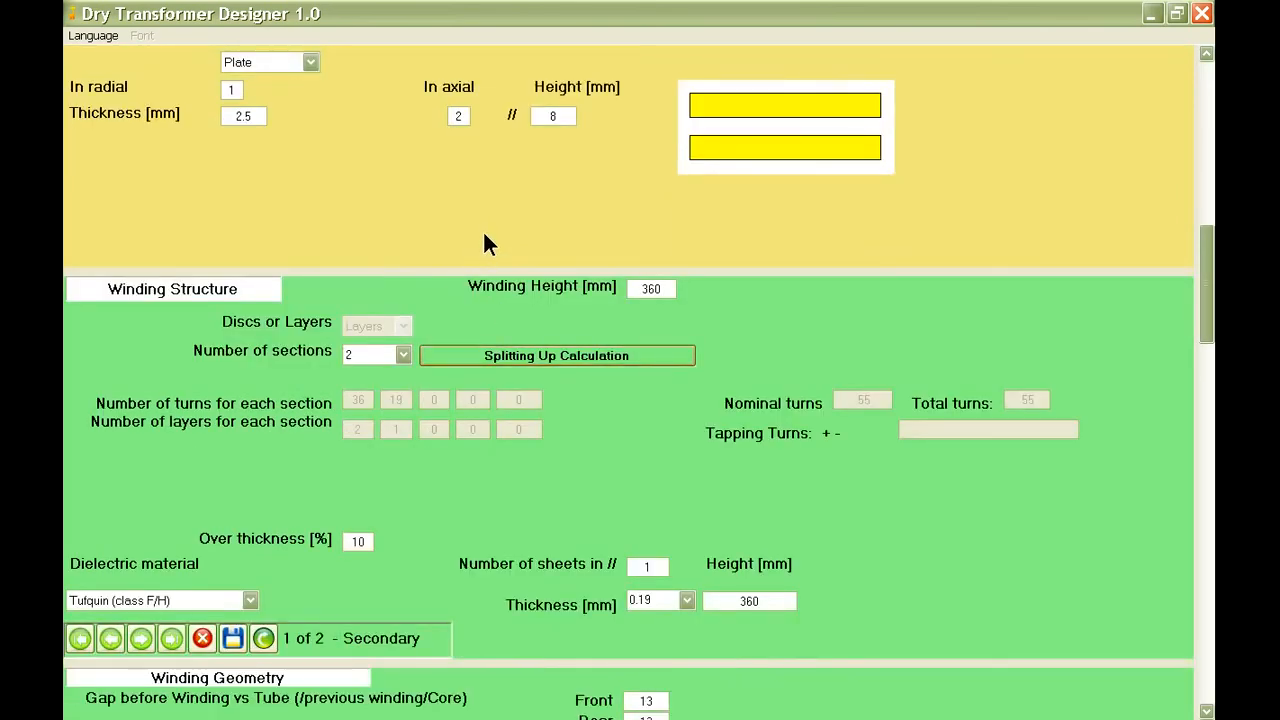
pyautogui.scroll(-2, 483, 243)
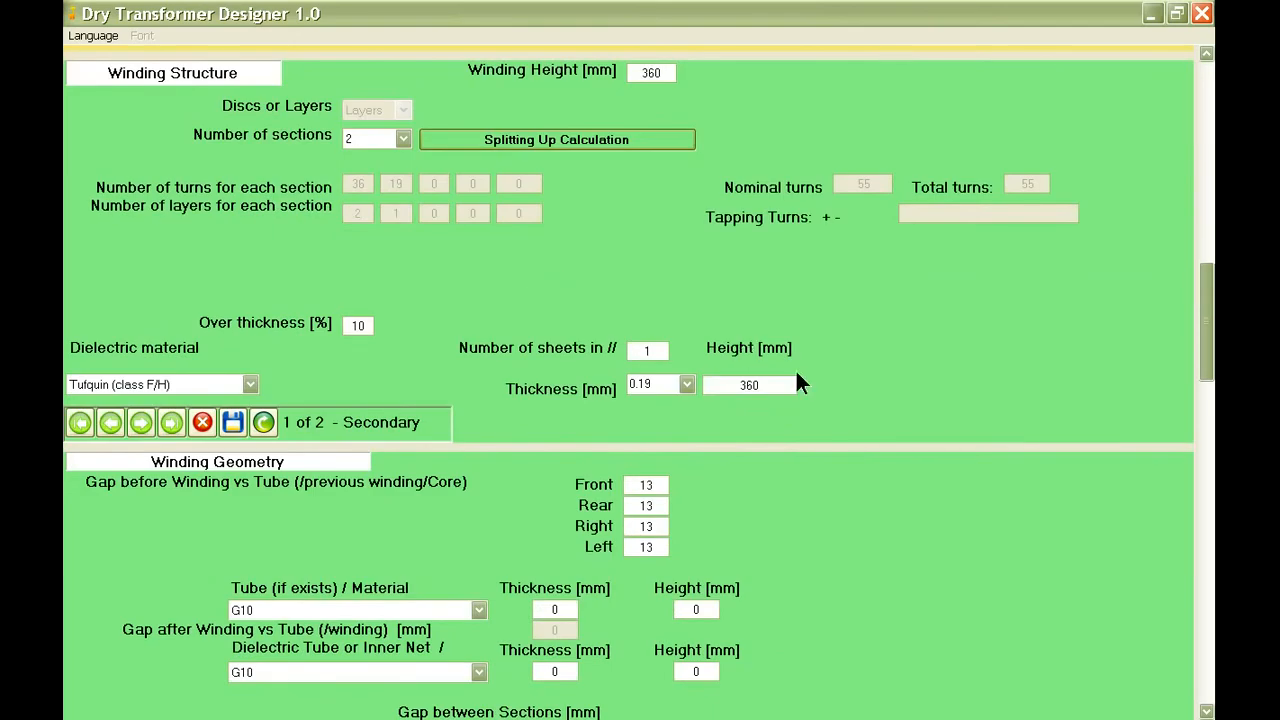
pyautogui.doubleClick(744, 385)
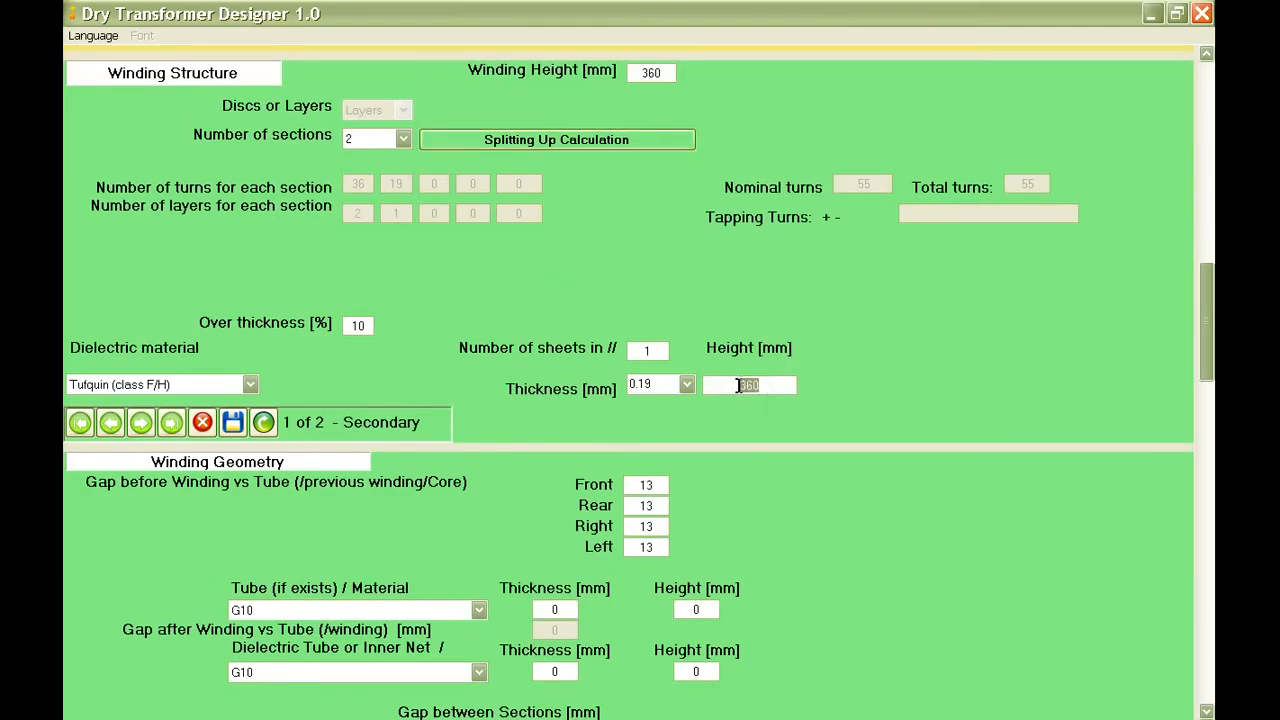
pyautogui.write('34')
pyautogui.moveTo(757, 390)
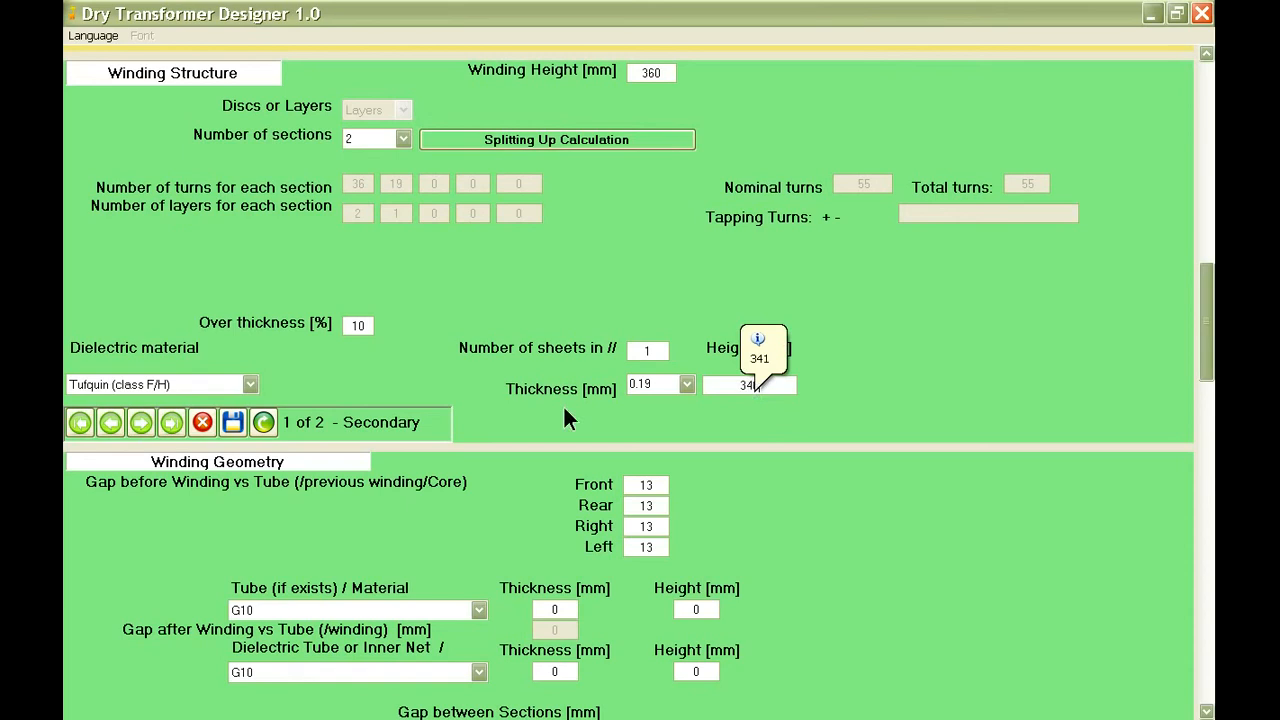
pyautogui.click(234, 423)
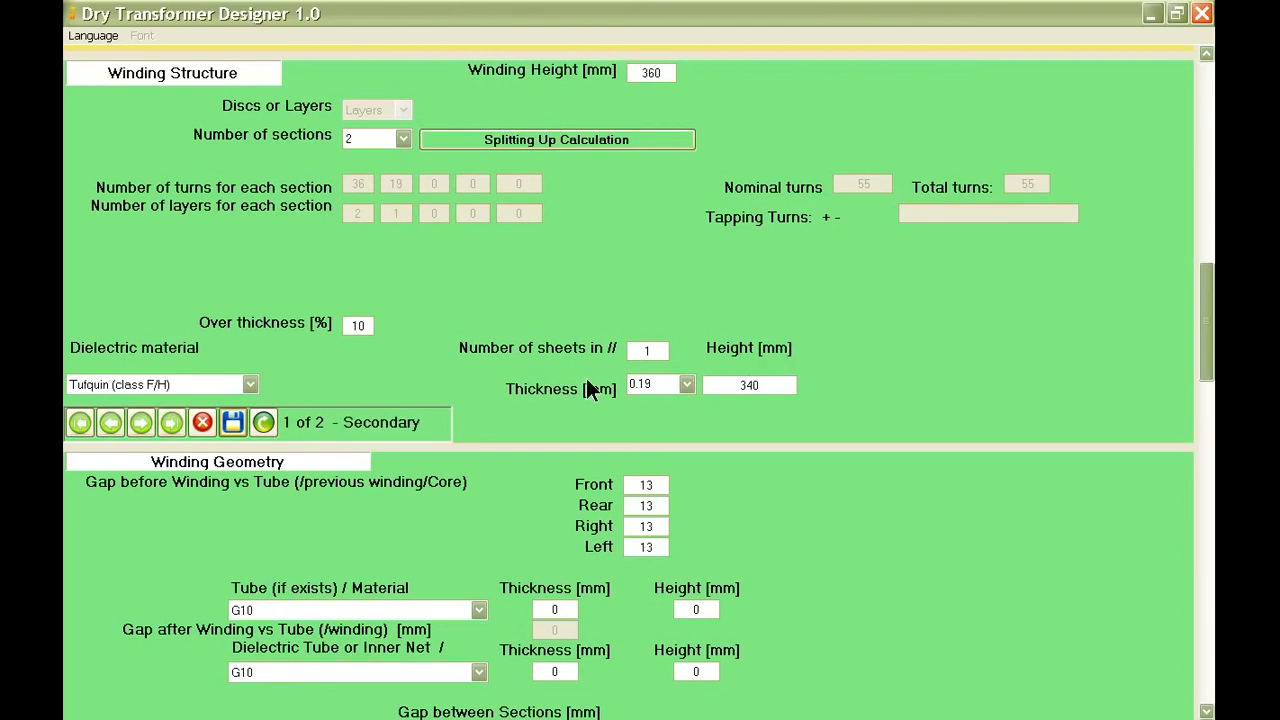
# Set the secondary winding's gap before winding to 12 mm at the front, rear, right and left.
pyautogui.scroll(-3, 583, 399)
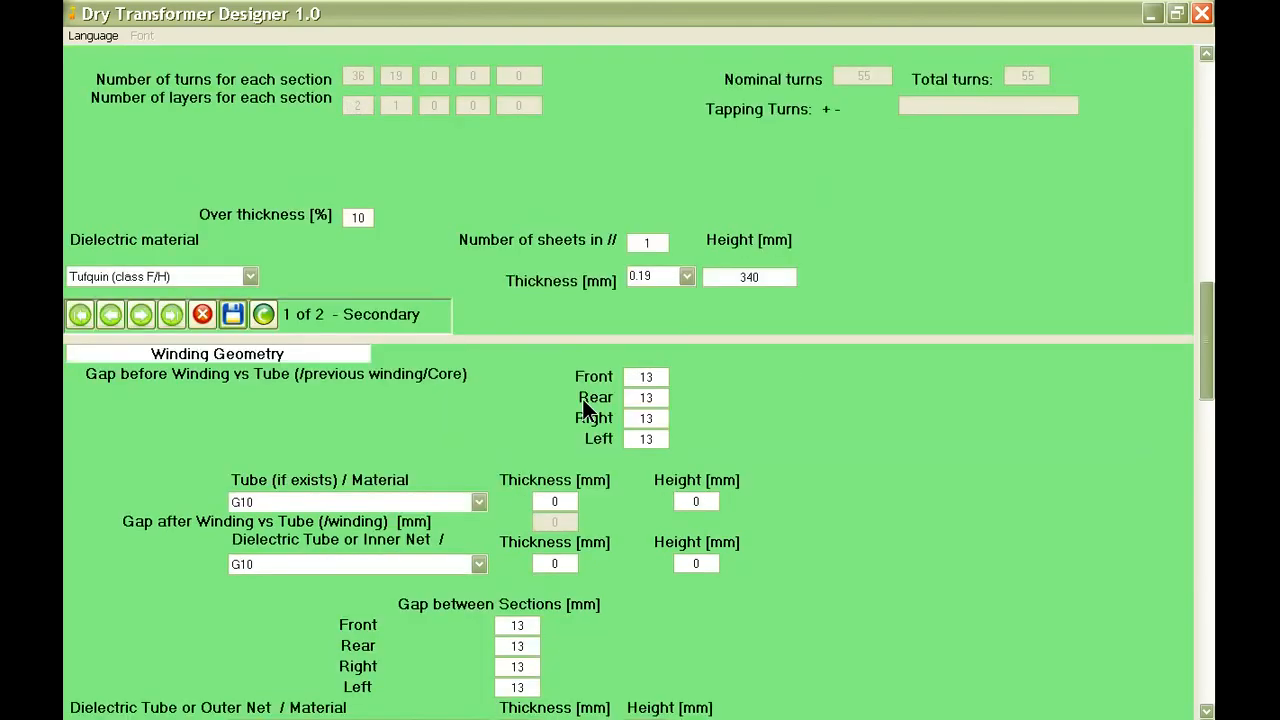
pyautogui.click(646, 376)
pyautogui.write('1')
pyautogui.click(648, 398)
pyautogui.write('12')
pyautogui.click(651, 418)
pyautogui.write('12')
pyautogui.click(651, 440)
pyautogui.write('12')
# Set the secondary winding's gap between sections to 12 mm at the front, rear, right and left.
pyautogui.scroll(-2, 638, 450)
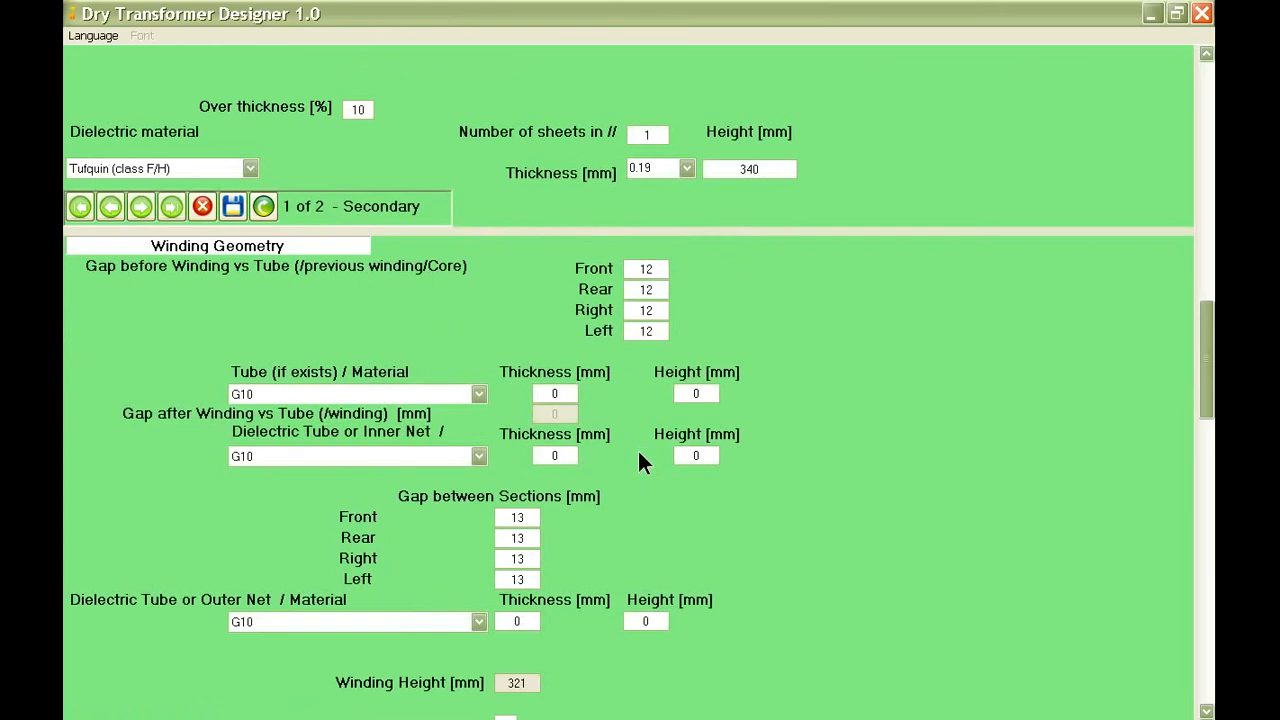
pyautogui.click(519, 410)
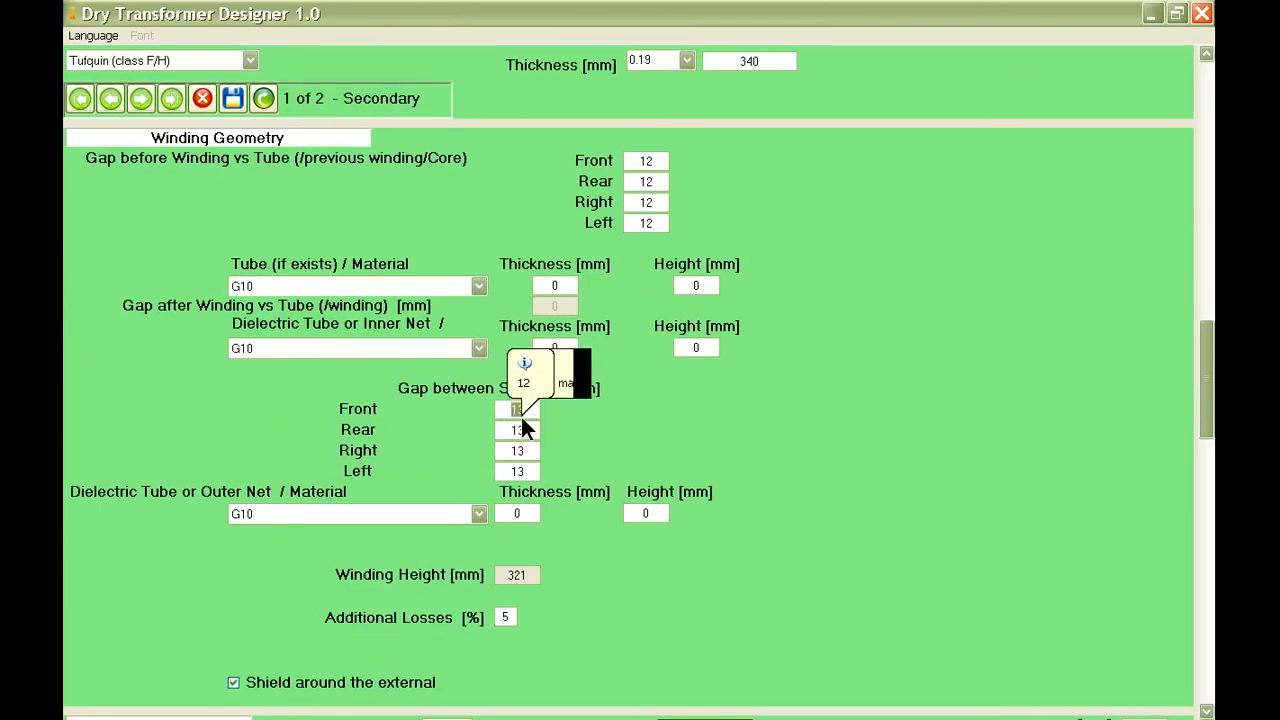
pyautogui.write('12')
pyautogui.click(518, 430)
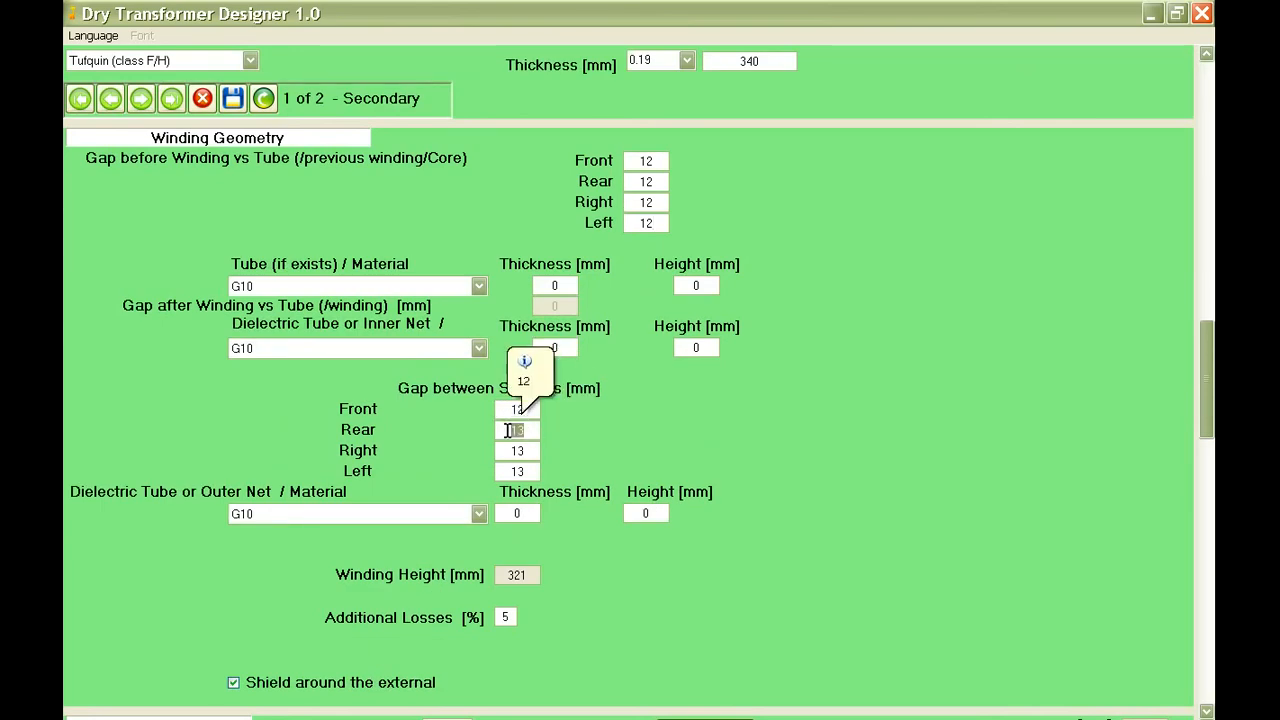
pyautogui.write('12')
pyautogui.click(521, 450)
pyautogui.write('12')
pyautogui.click(530, 472)
pyautogui.write('12')
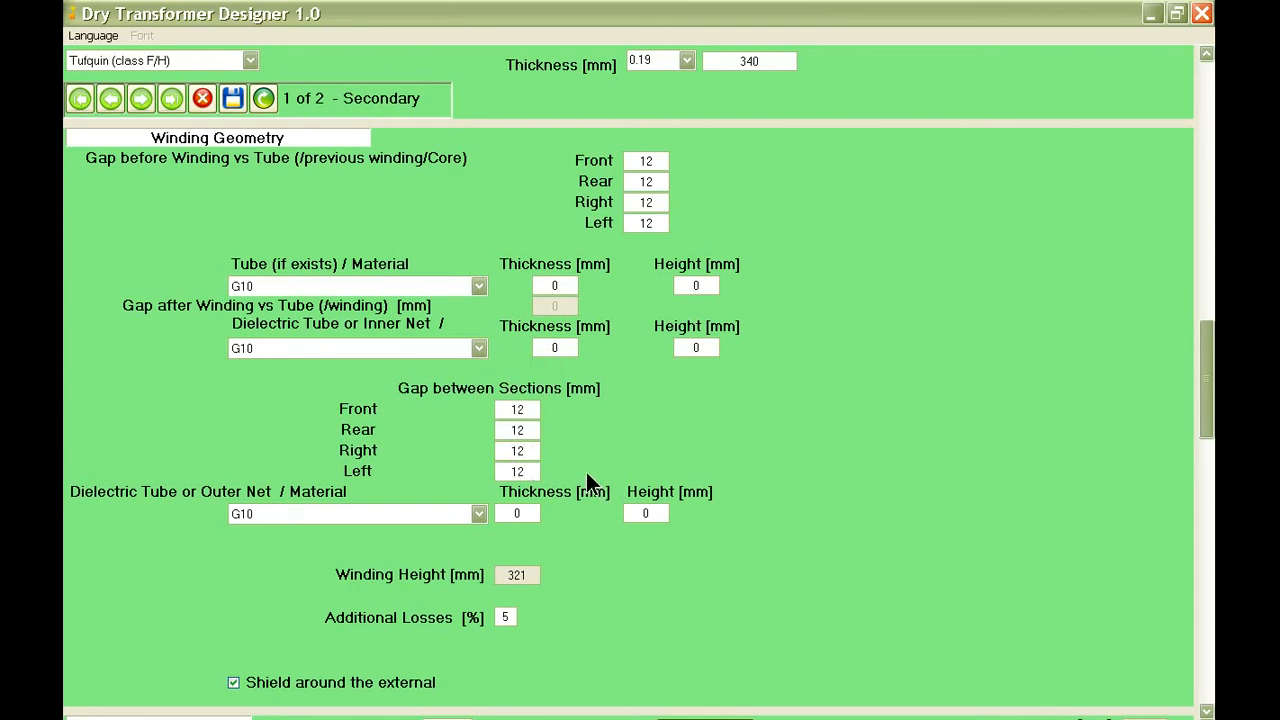
# Save the secondary winding record with its updated gaps, keeping the additional losses and lead-out data.
pyautogui.scroll(-2, 586, 480)
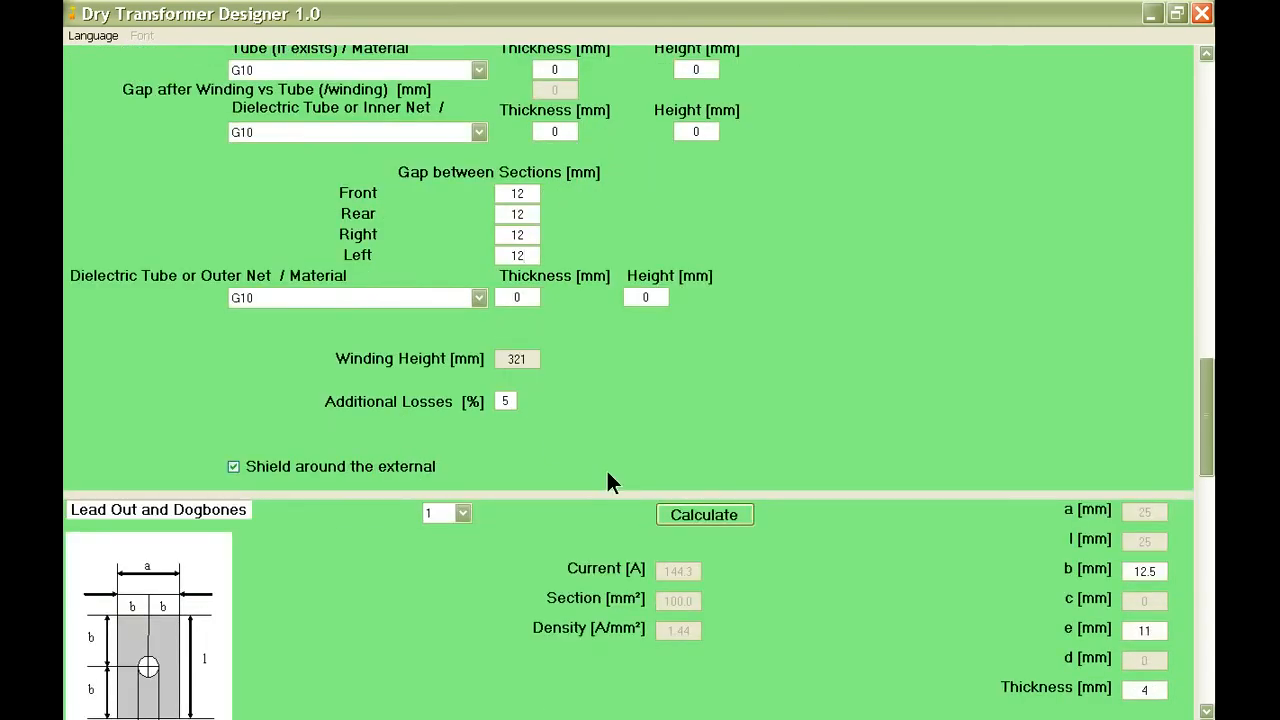
pyautogui.scroll(-1, 606, 470)
pyautogui.scroll(-3, 595, 462)
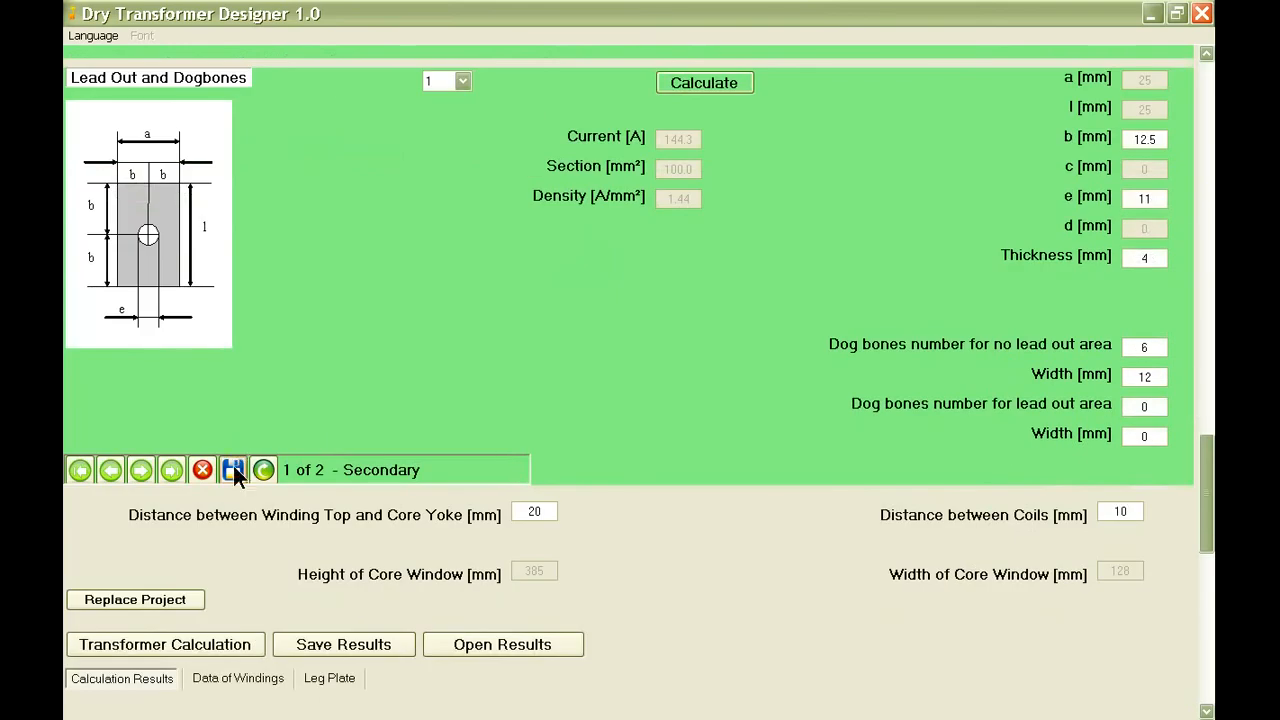
pyautogui.click(233, 472)
# Switch to the primary winding record and run the splitting-up calculation for its single section.
pyautogui.scroll(1, 393, 379)
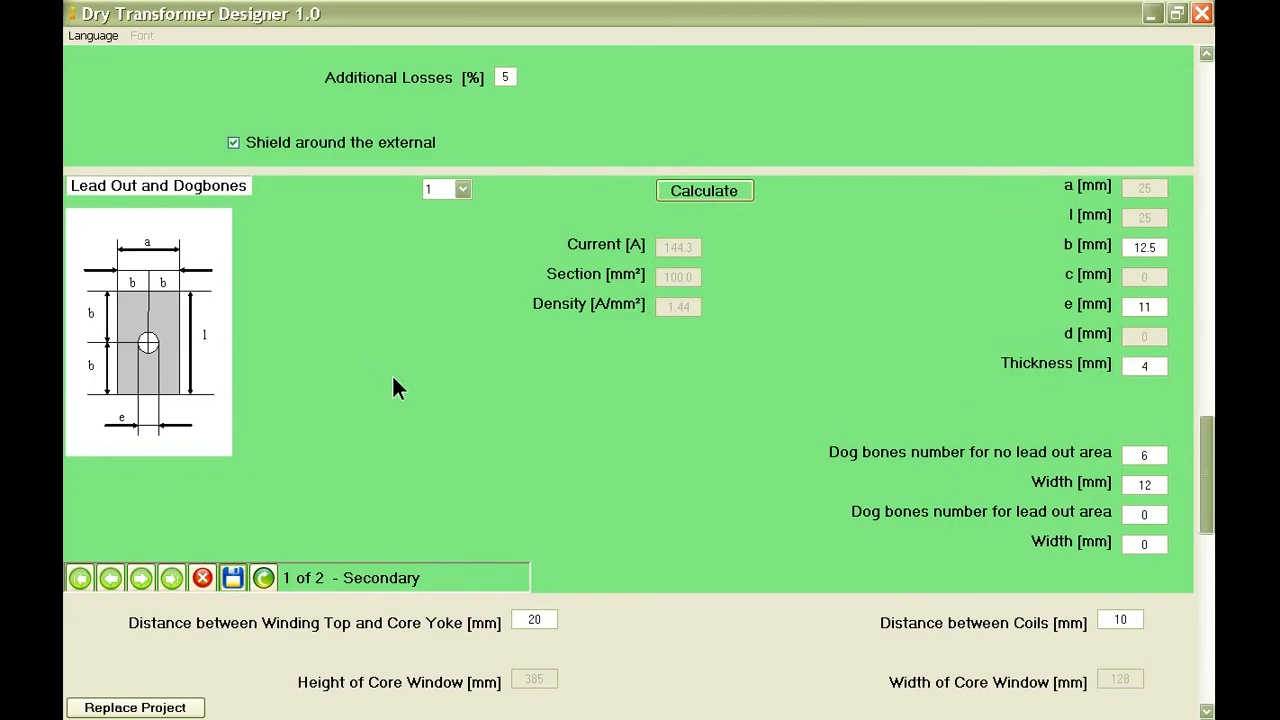
pyautogui.scroll(1, 392, 388)
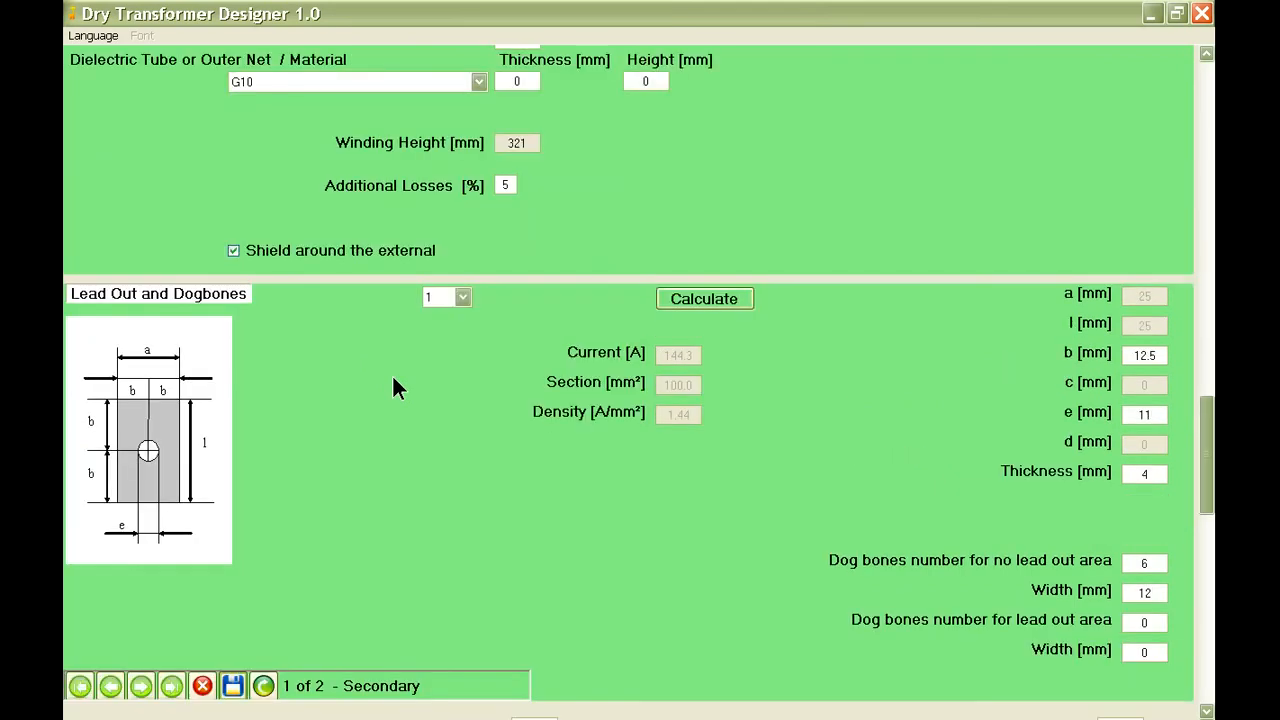
pyautogui.scroll(2, 393, 388)
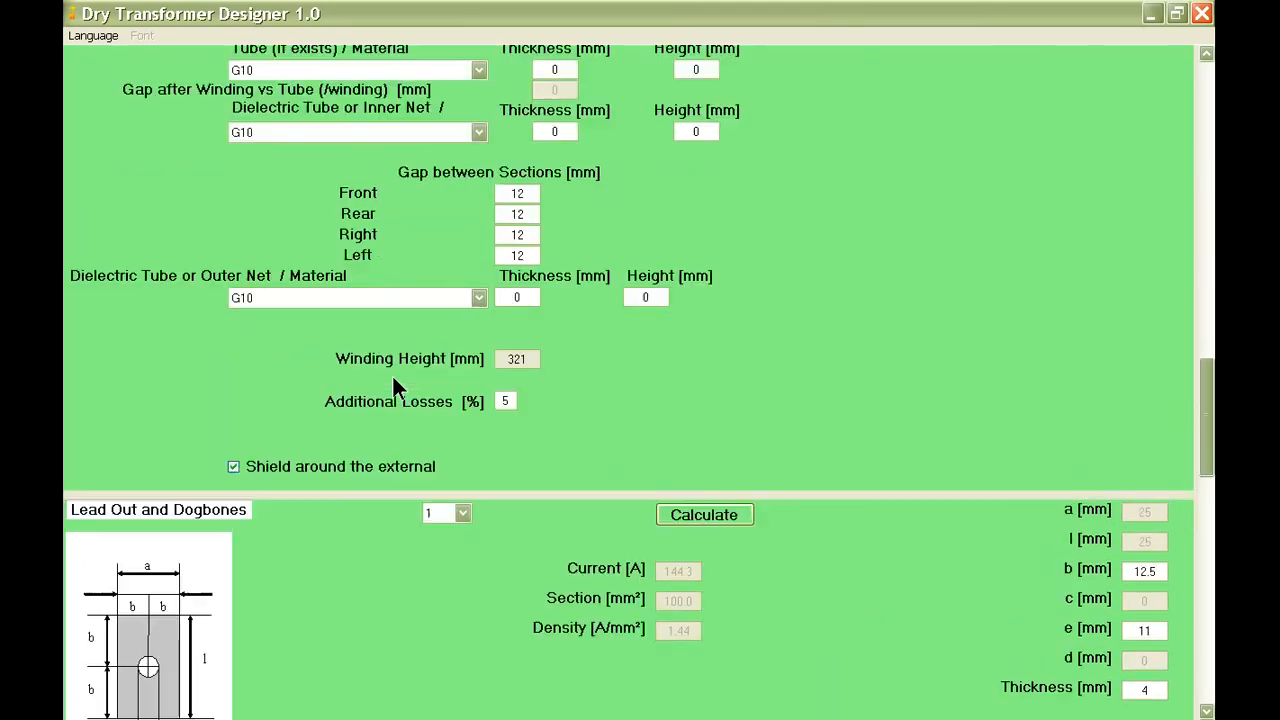
pyautogui.scroll(5, 393, 388)
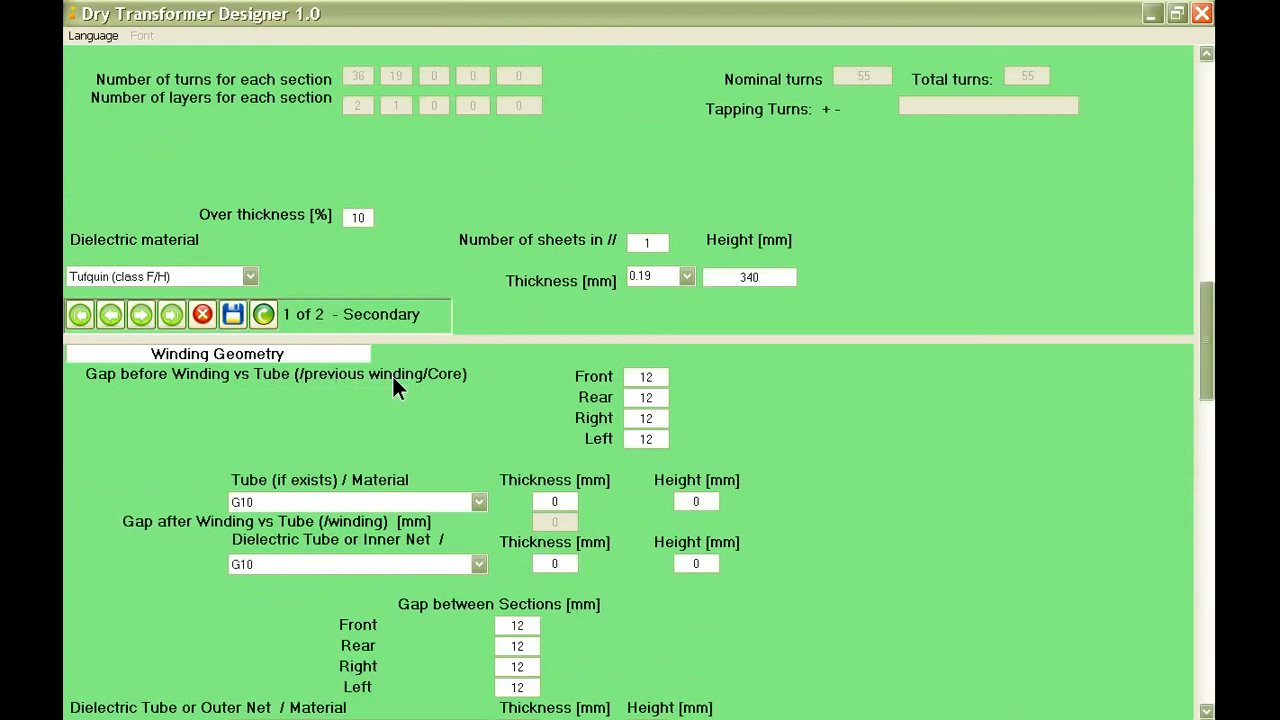
pyautogui.scroll(3, 393, 388)
pyautogui.scroll(-3, 393, 388)
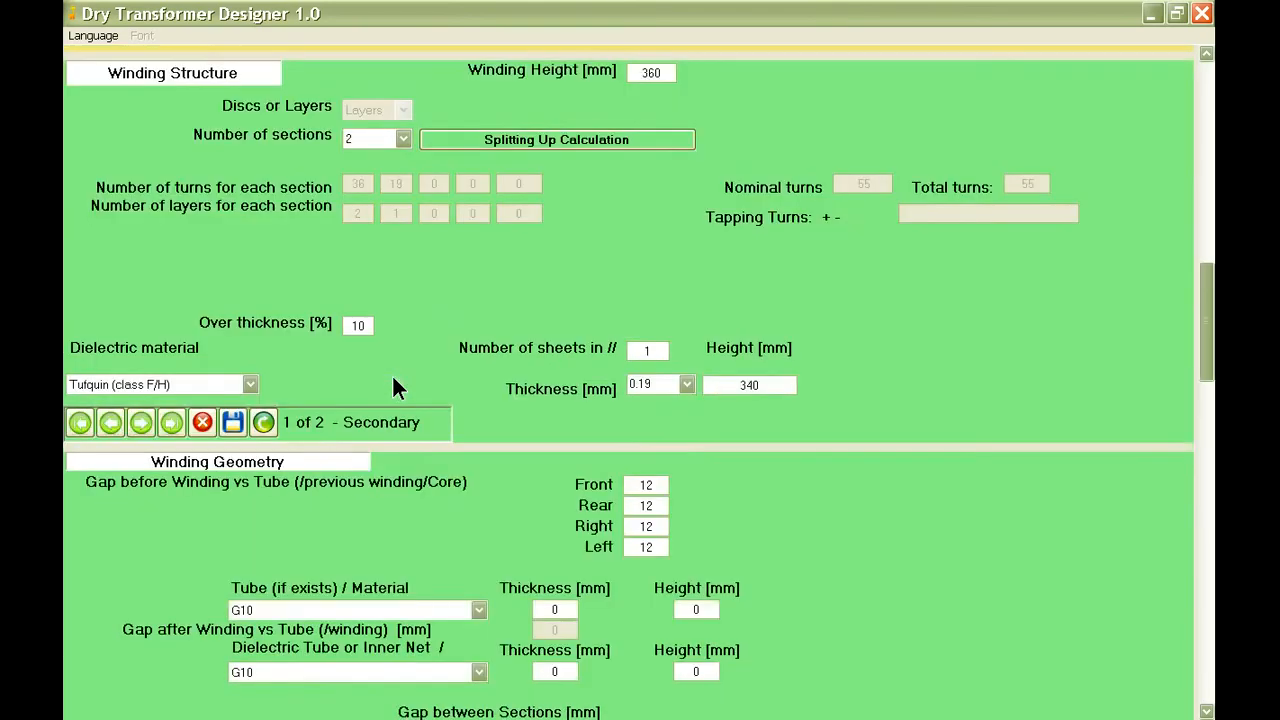
pyautogui.click(139, 418)
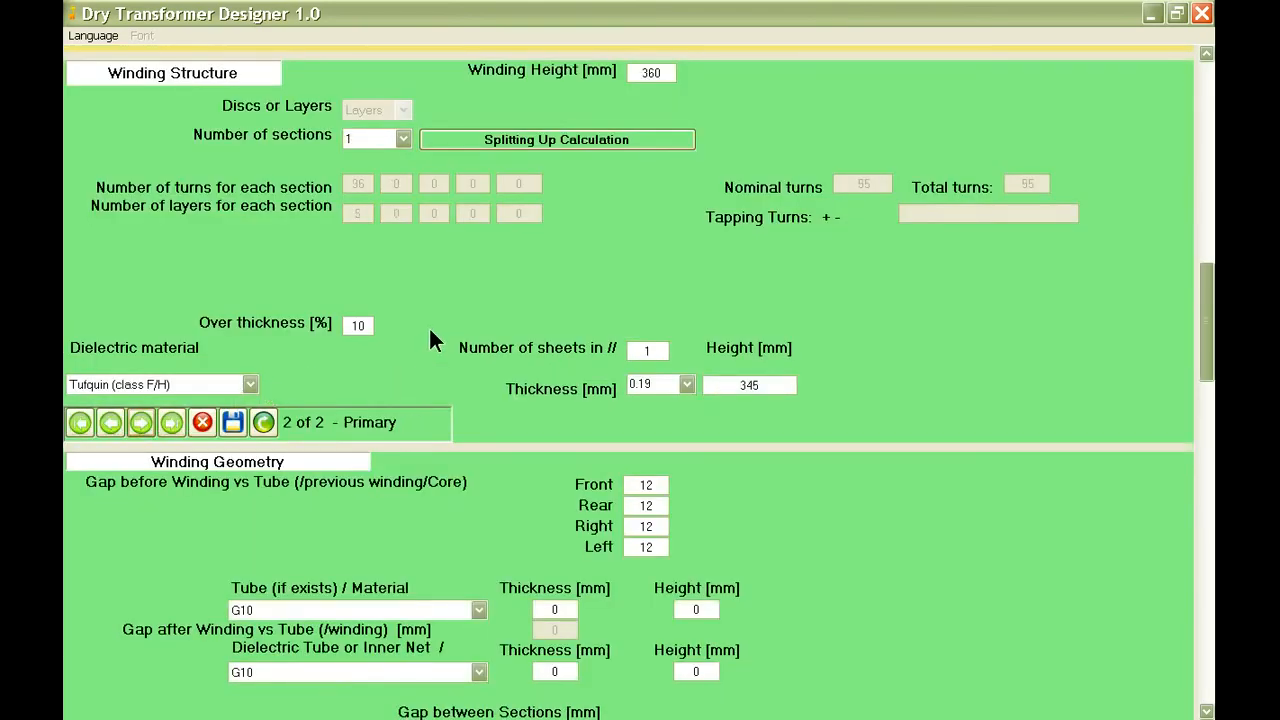
pyautogui.scroll(3, 430, 340)
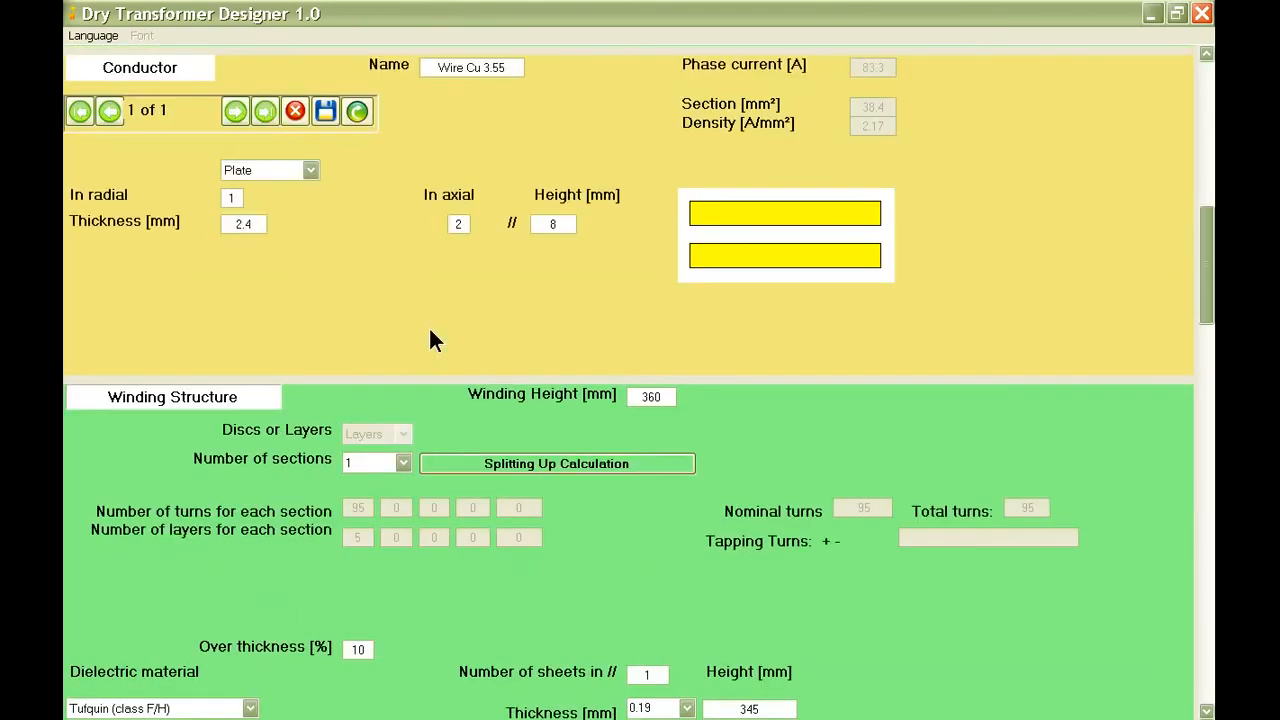
pyautogui.click(493, 462)
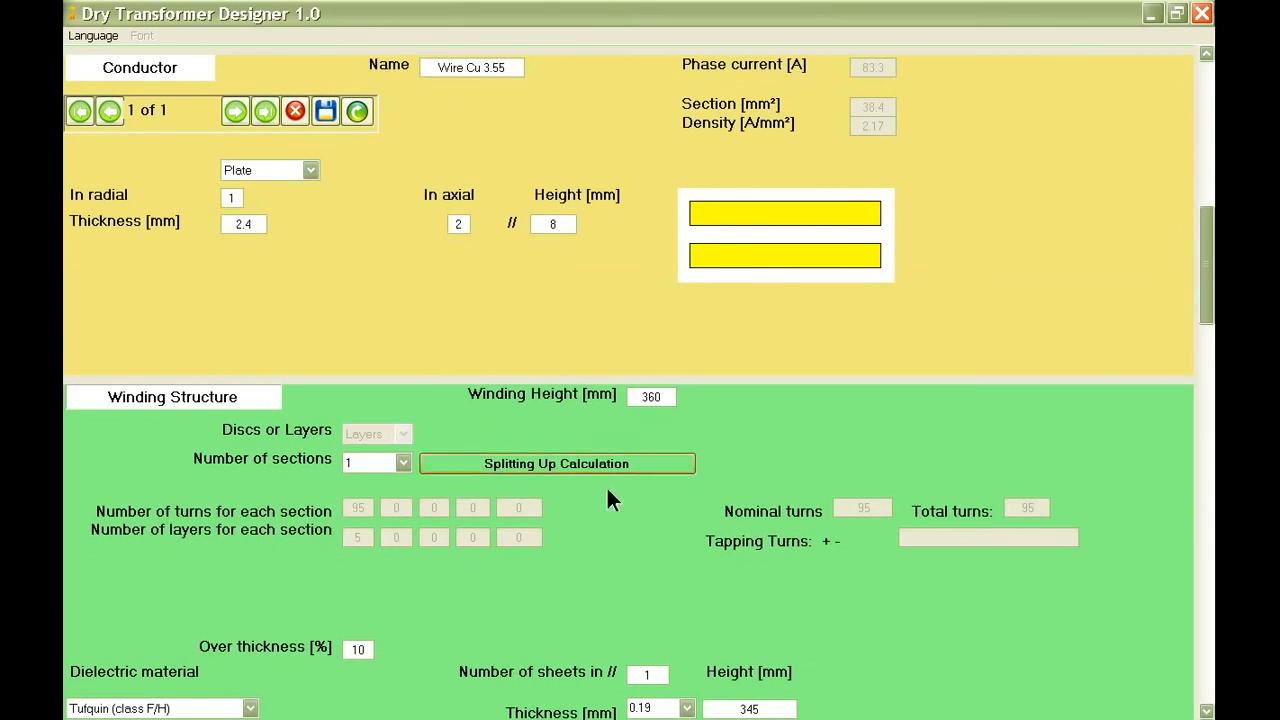
# Set the primary winding's dielectric sheet height to 340 mm and save the winding structure.
pyautogui.scroll(-2, 549, 480)
pyautogui.moveTo(761, 493)
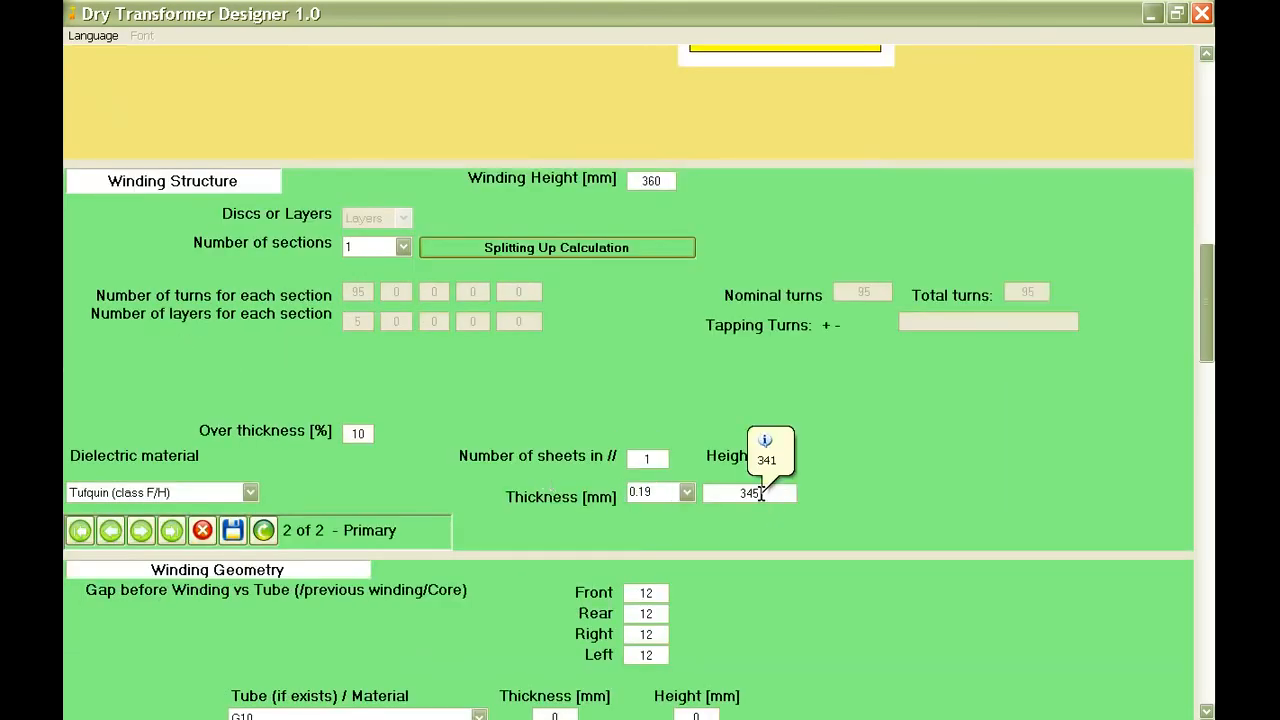
pyautogui.moveTo(761, 493); pyautogui.dragTo(733, 499)
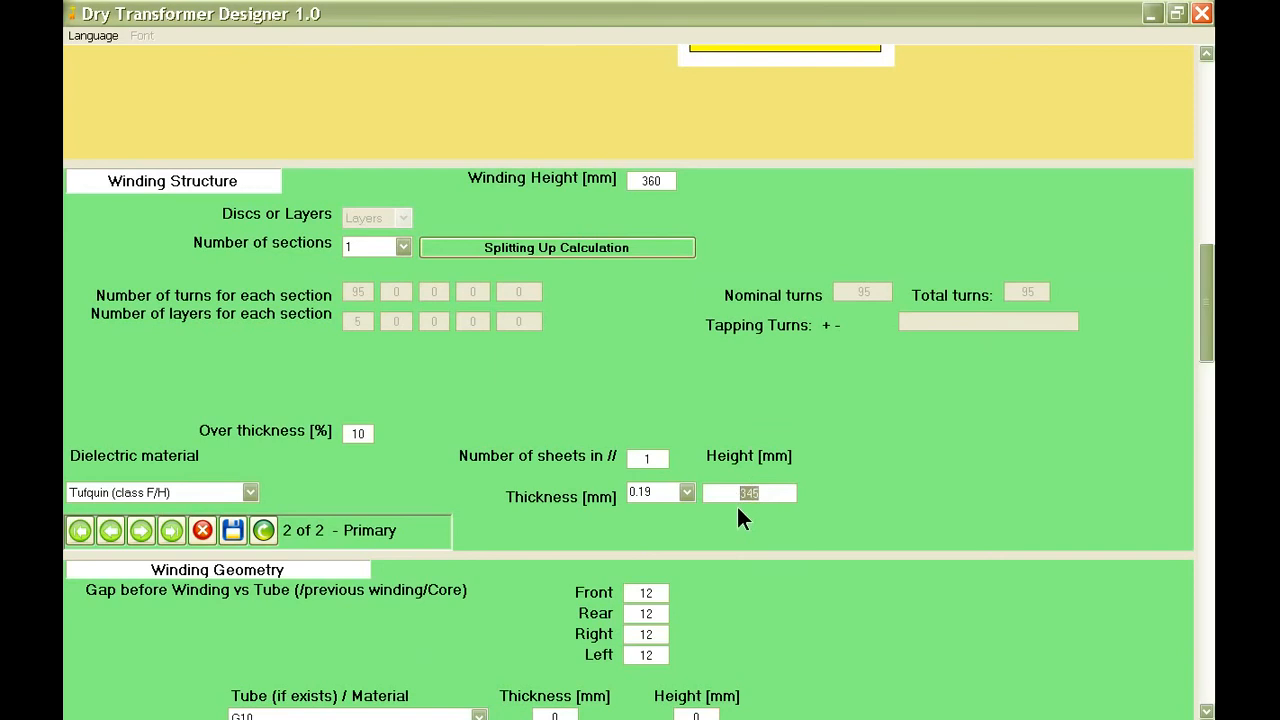
pyautogui.write('340')
pyautogui.click(234, 532)
# Review the primary winding's gaps, additional losses and lead-out data, and save the record without changing them.
pyautogui.scroll(-3, 550, 410)
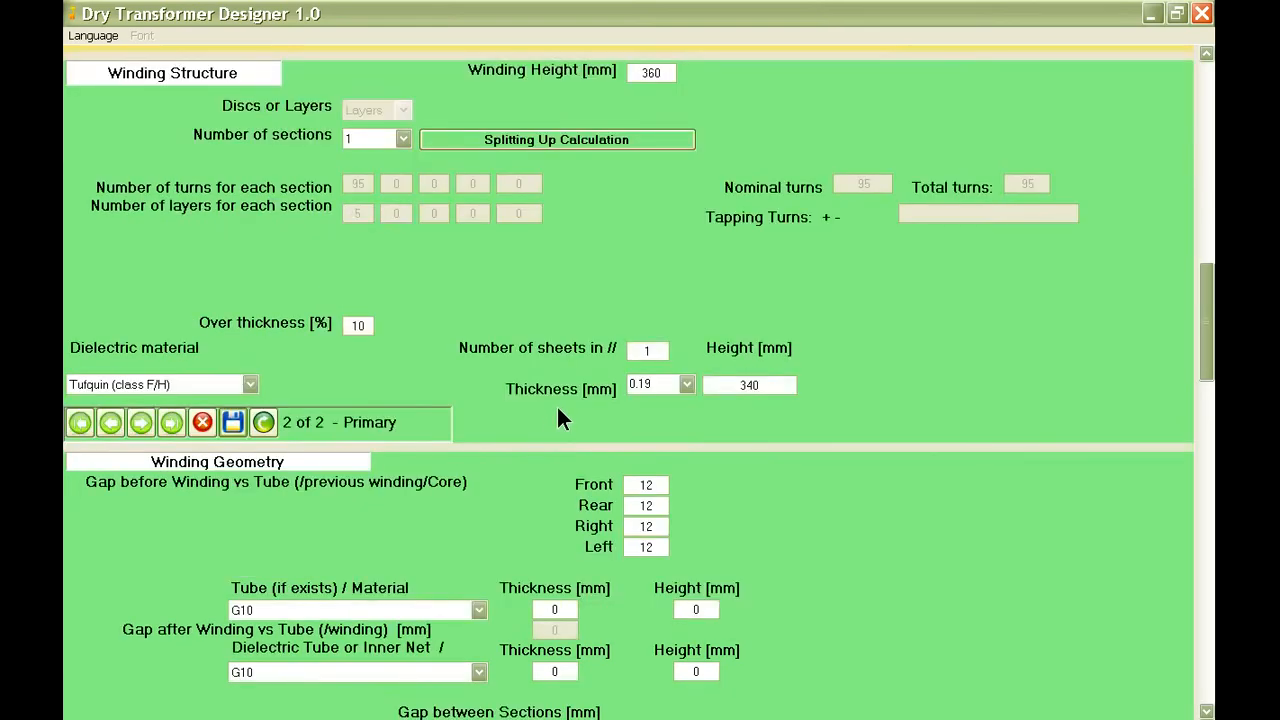
pyautogui.scroll(-3, 556, 404)
pyautogui.scroll(-3, 546, 409)
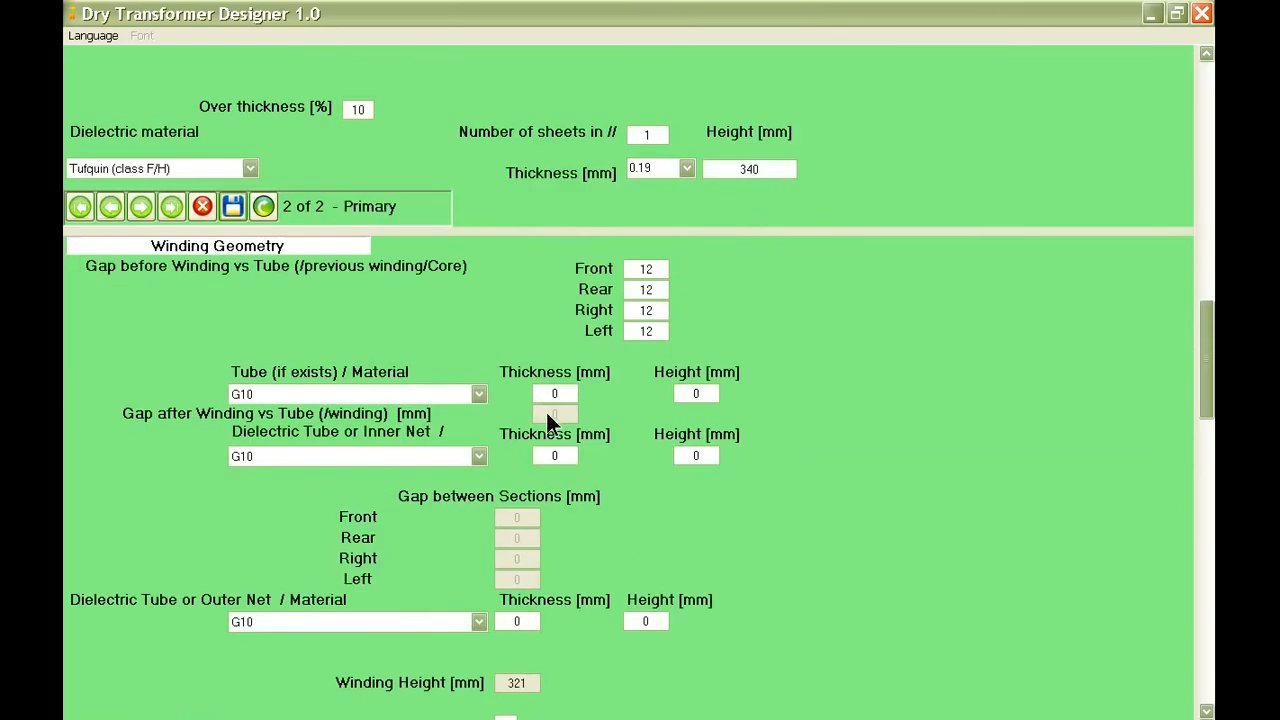
pyautogui.scroll(-3, 572, 424)
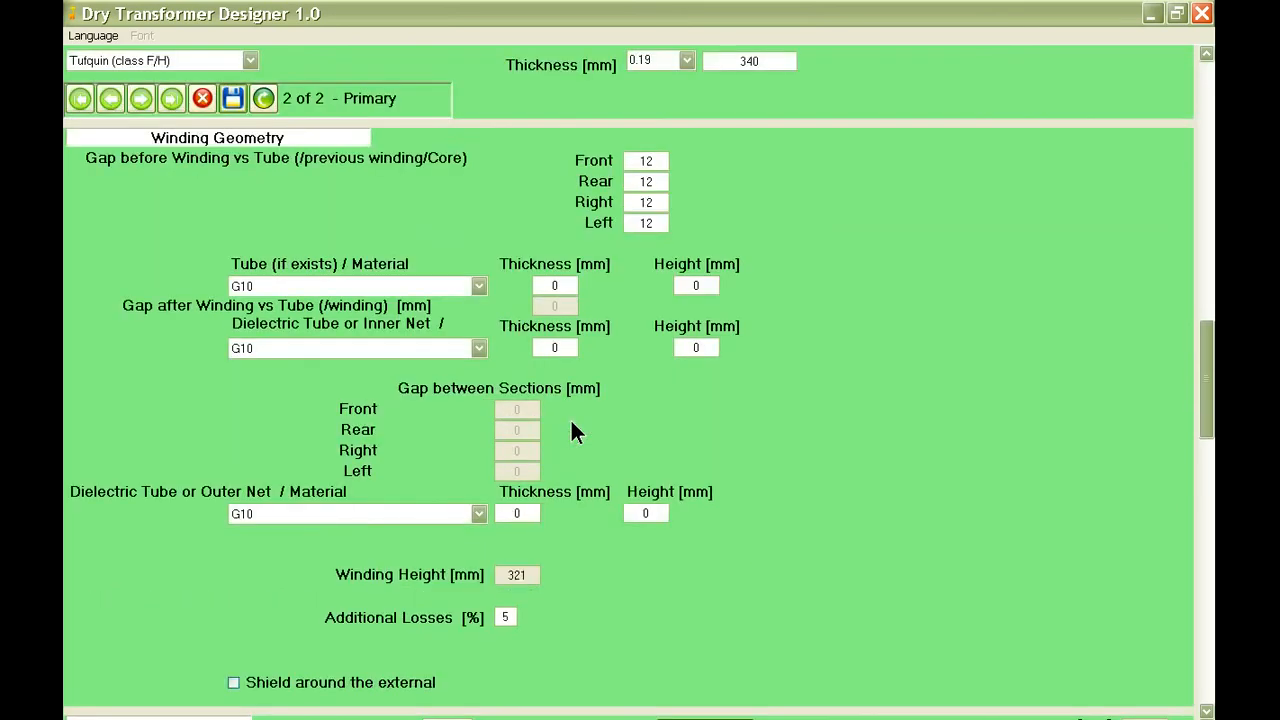
pyautogui.scroll(-3, 572, 423)
pyautogui.scroll(-3, 572, 423)
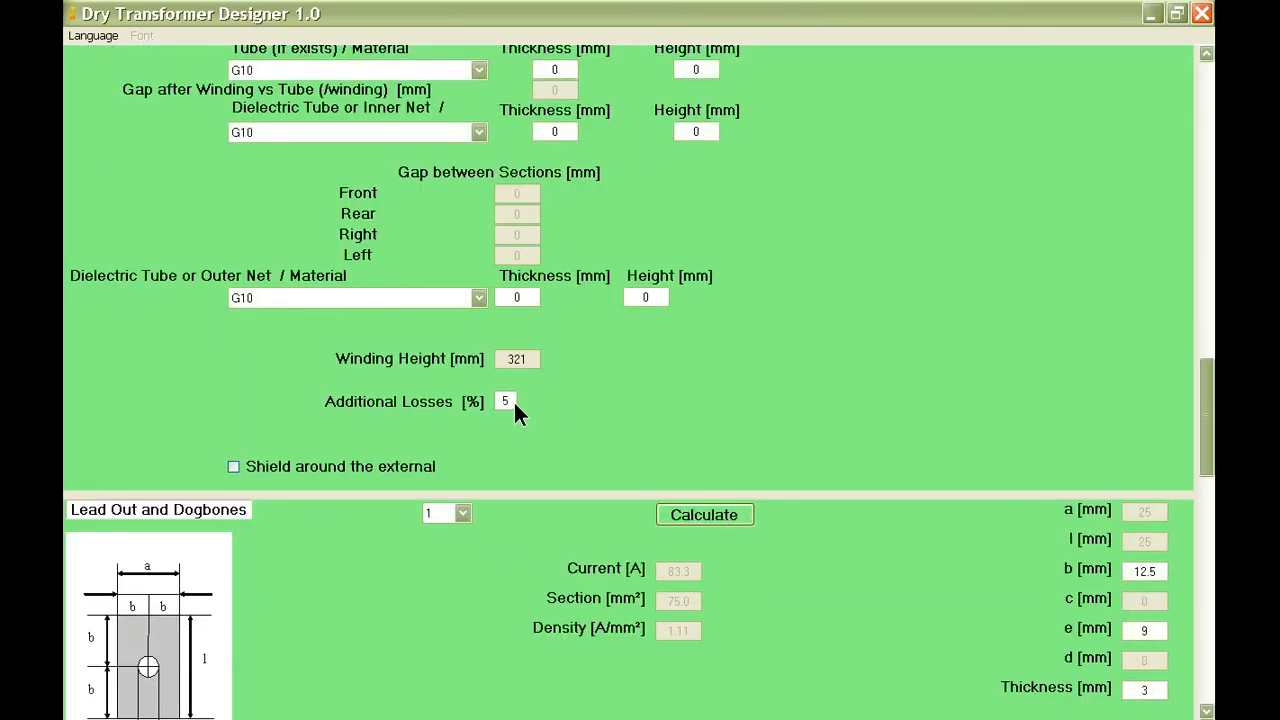
pyautogui.scroll(-3, 614, 440)
pyautogui.scroll(-3, 572, 424)
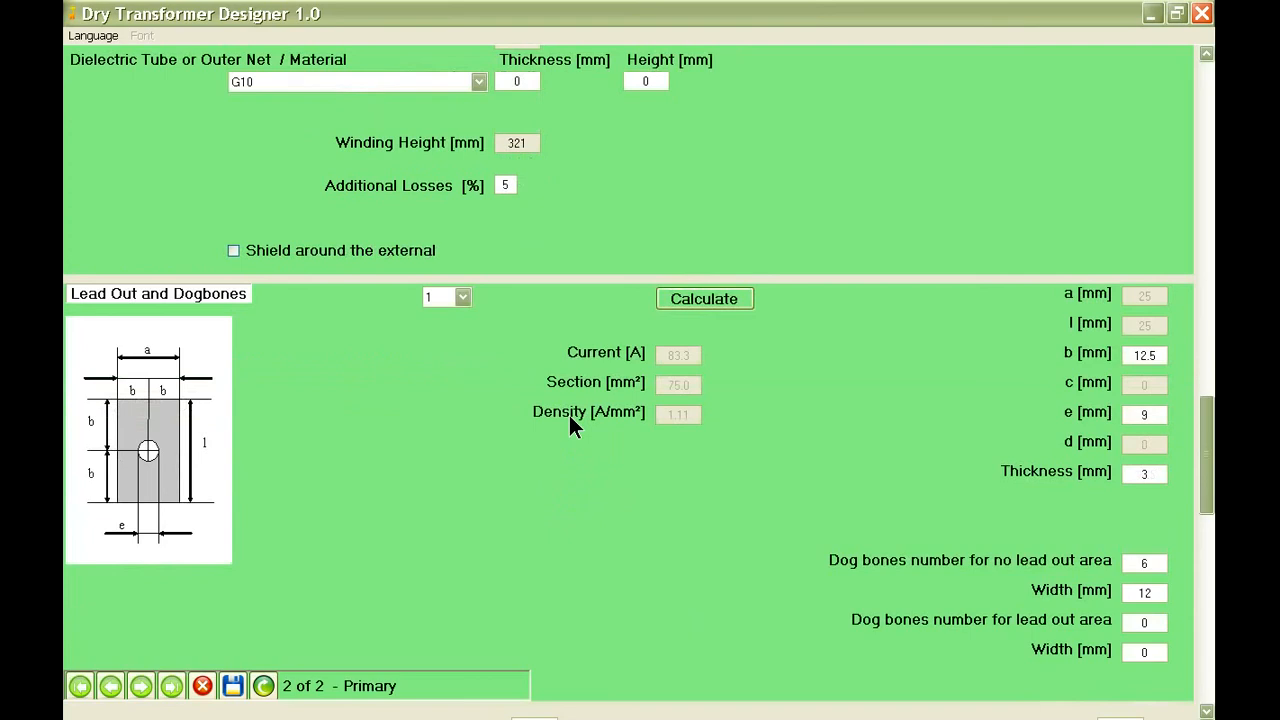
pyautogui.scroll(-6, 571, 424)
pyautogui.scroll(-6, 569, 427)
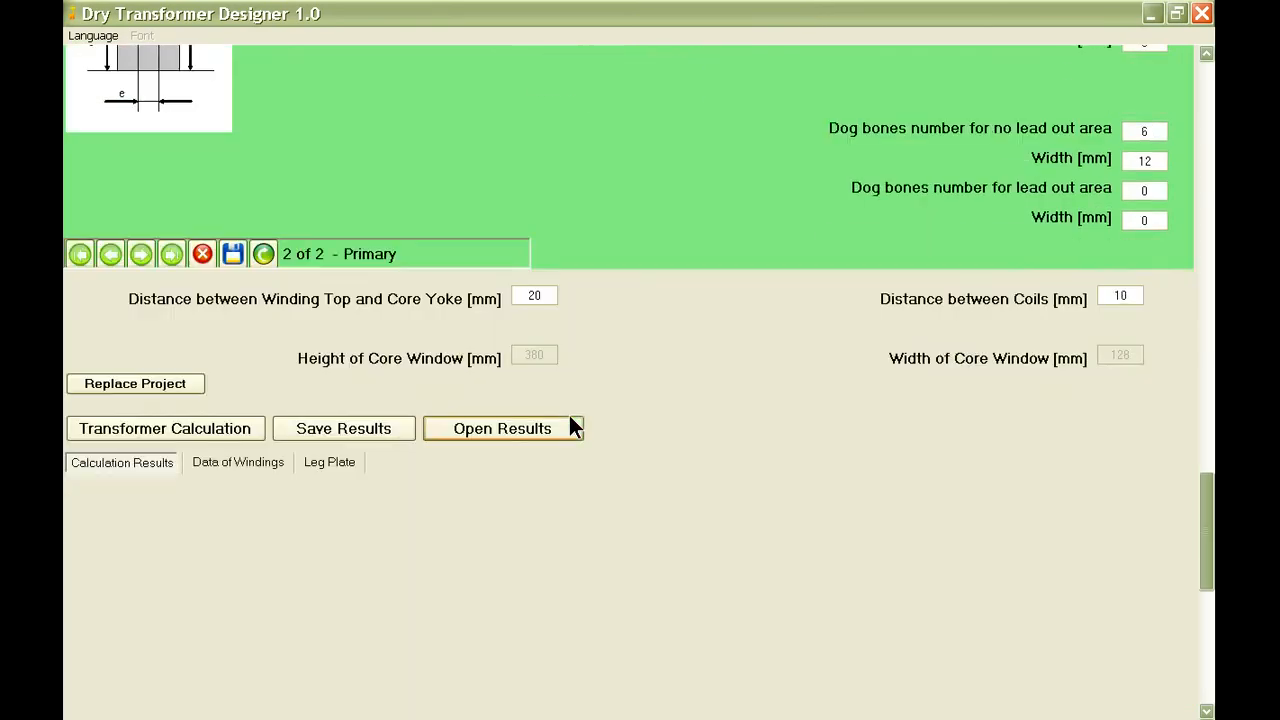
pyautogui.click(233, 255)
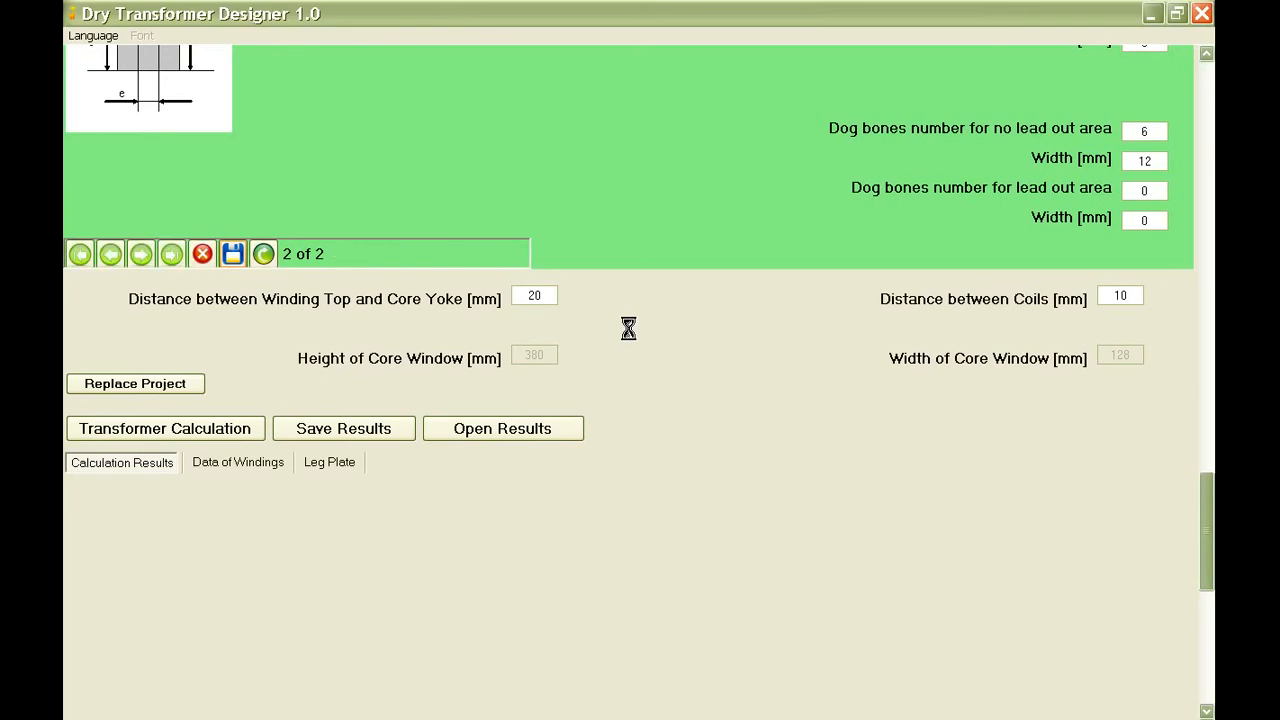
# Replace the stored project with the updated design and run the transformer calculation.
pyautogui.click(139, 377)
pyautogui.click(597, 426)
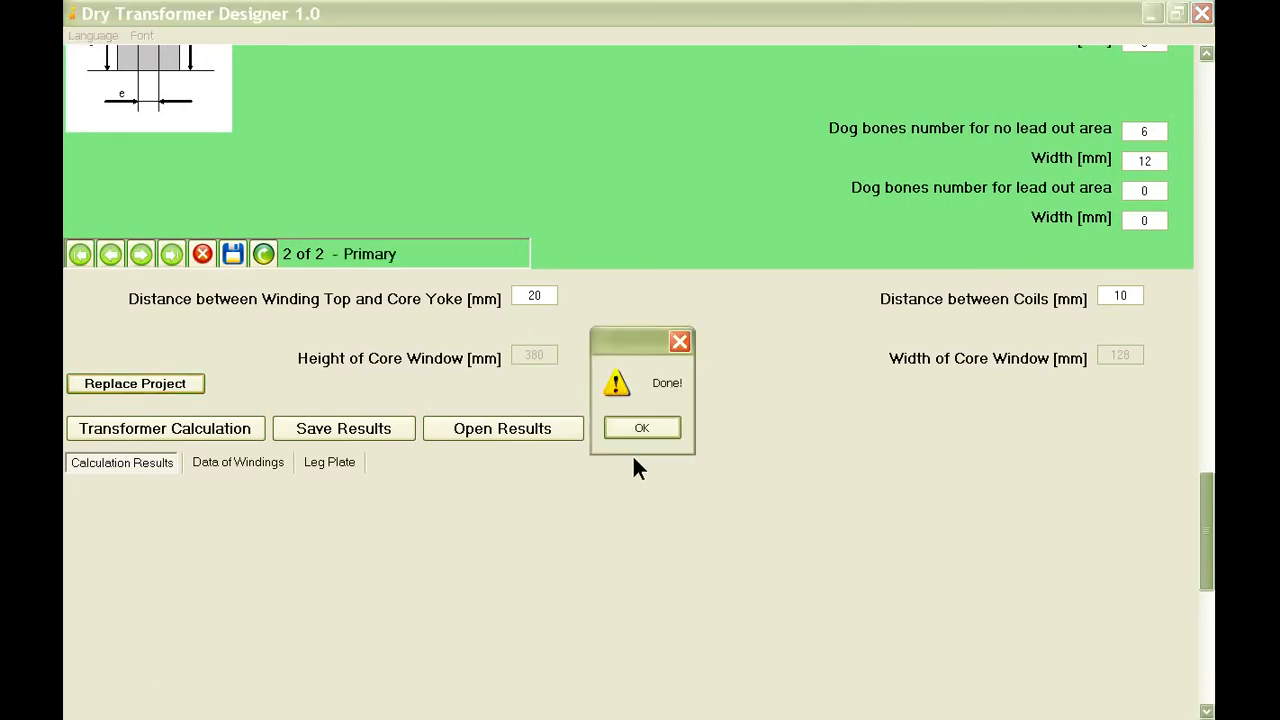
pyautogui.click(634, 432)
pyautogui.click(174, 432)
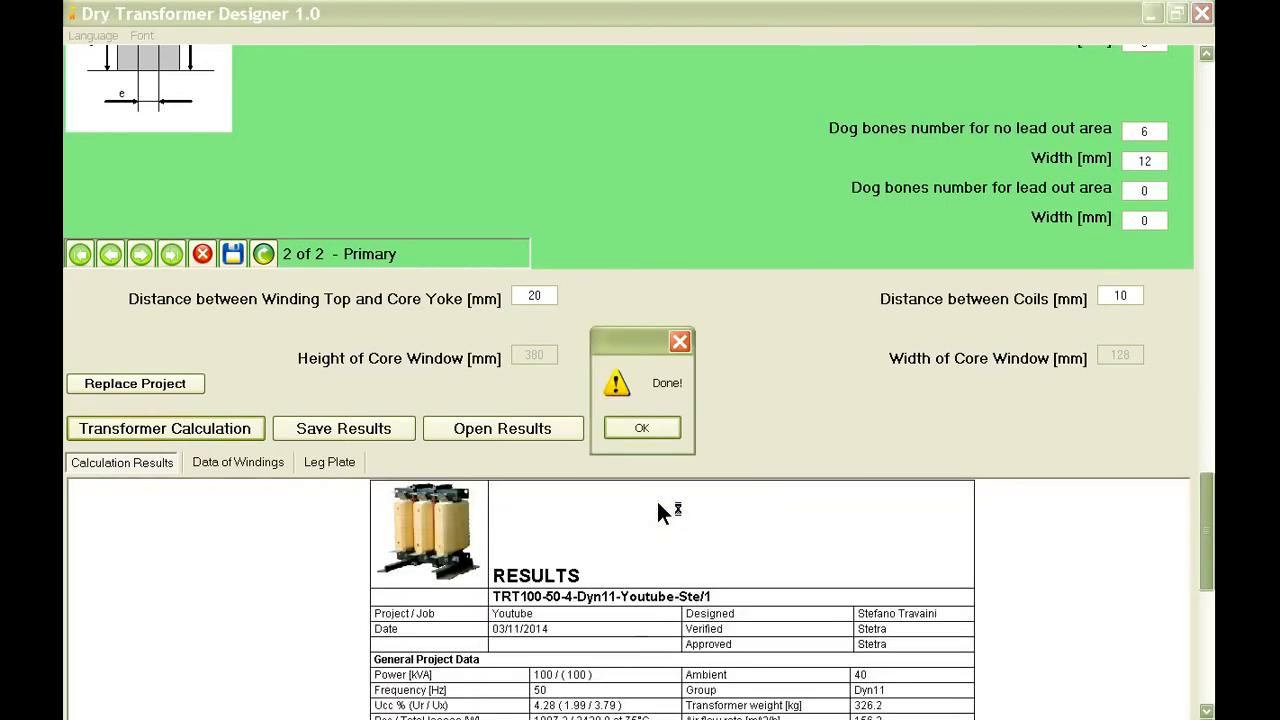
pyautogui.click(634, 429)
# Examine the calculation results for flux density, short-circuit voltage, core losses, and load and total losses.
pyautogui.scroll(-3, 700, 478)
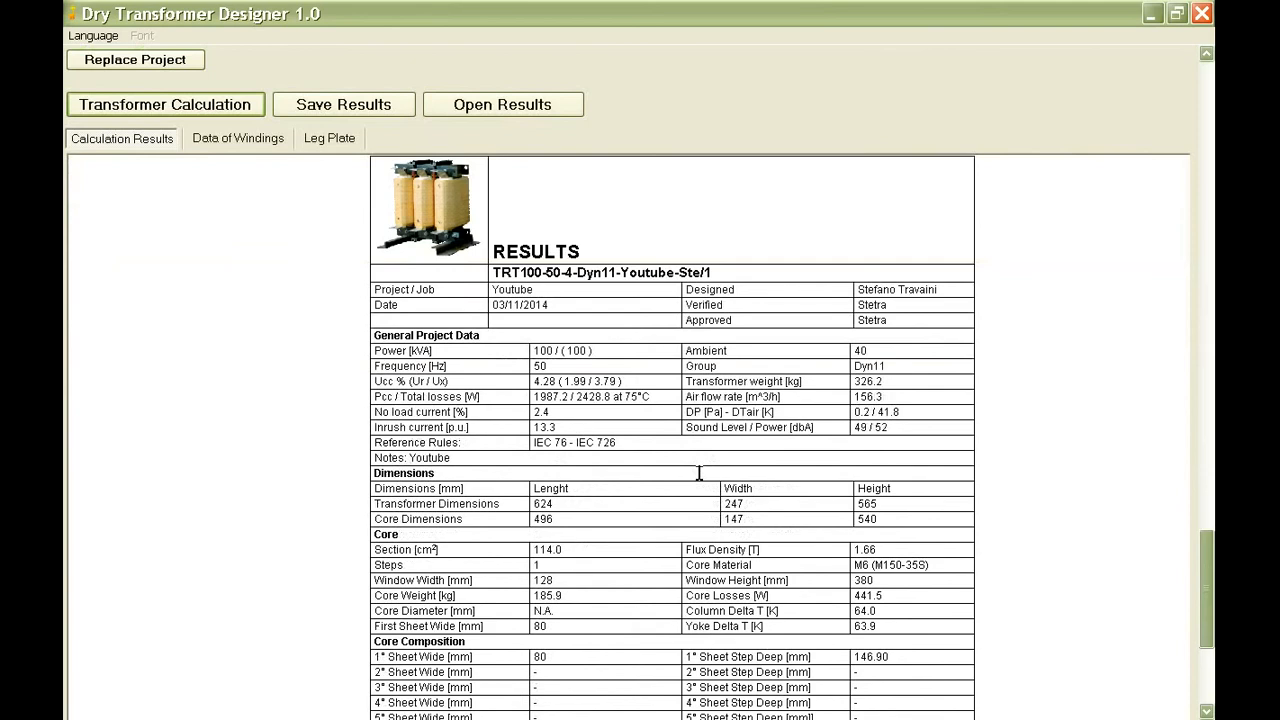
pyautogui.click(880, 549)
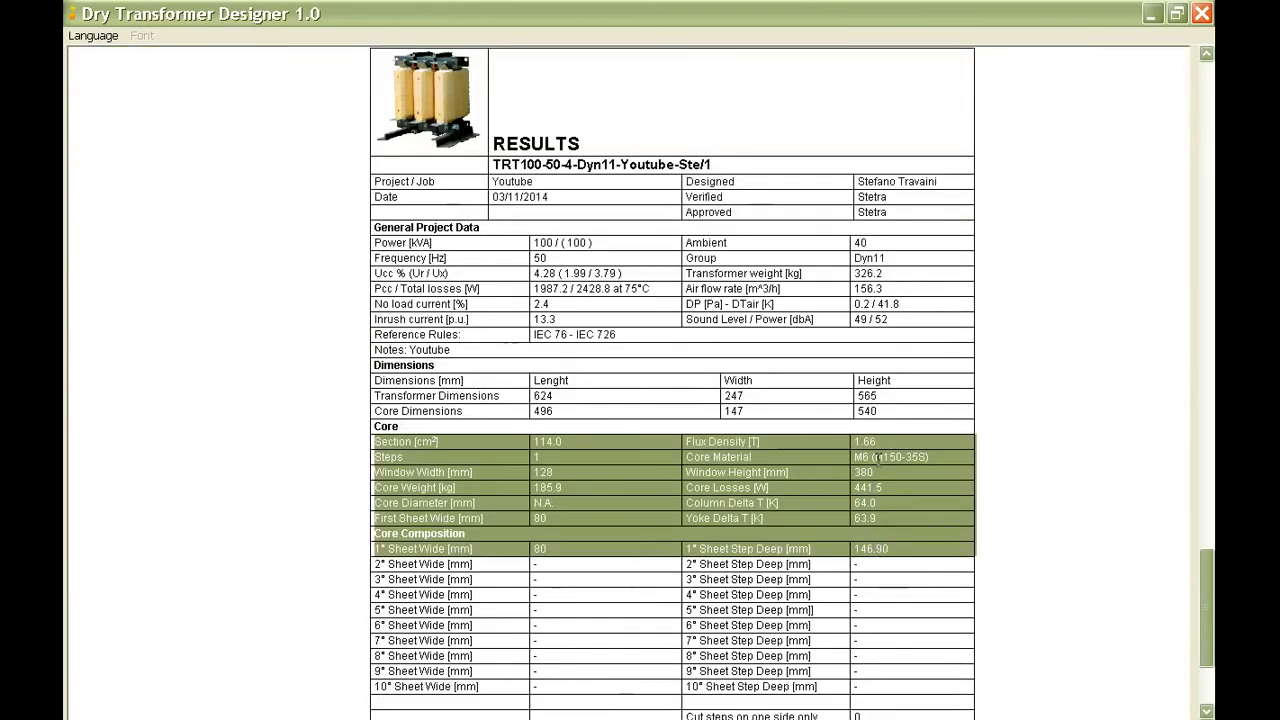
pyautogui.moveTo(882, 443); pyautogui.dragTo(852, 445)
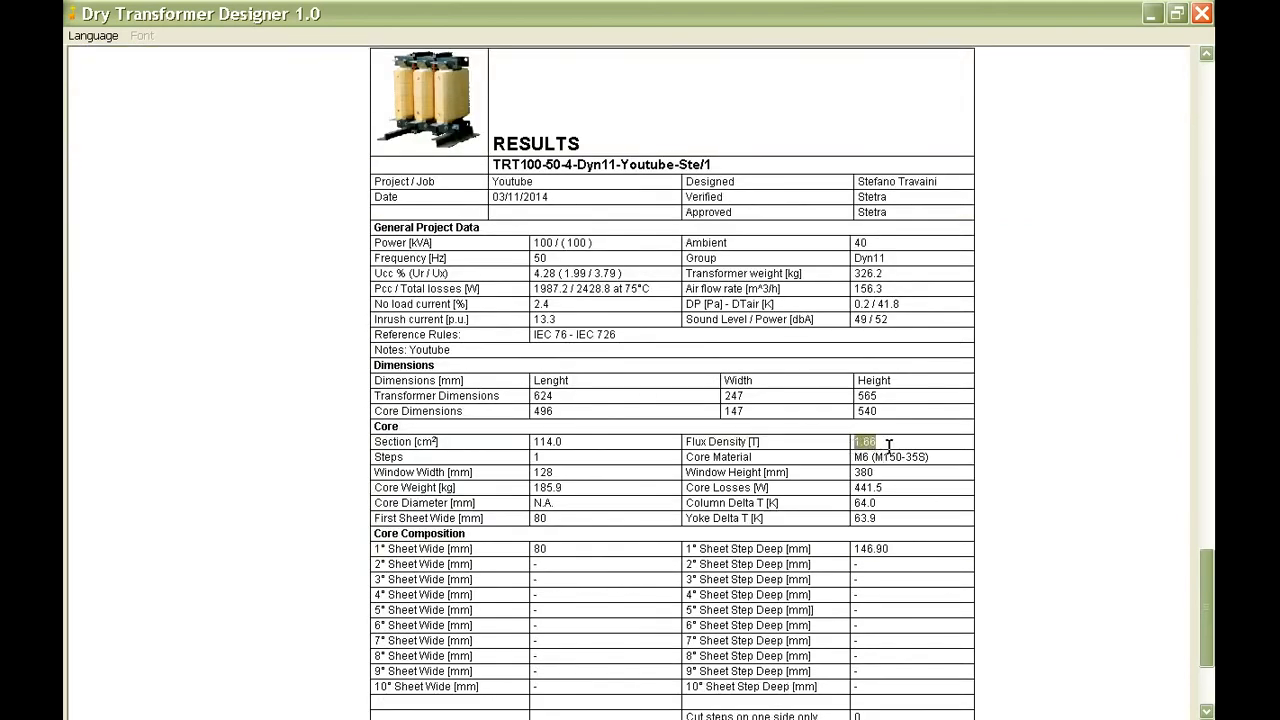
pyautogui.click(627, 276)
pyautogui.moveTo(626, 274); pyautogui.dragTo(532, 274)
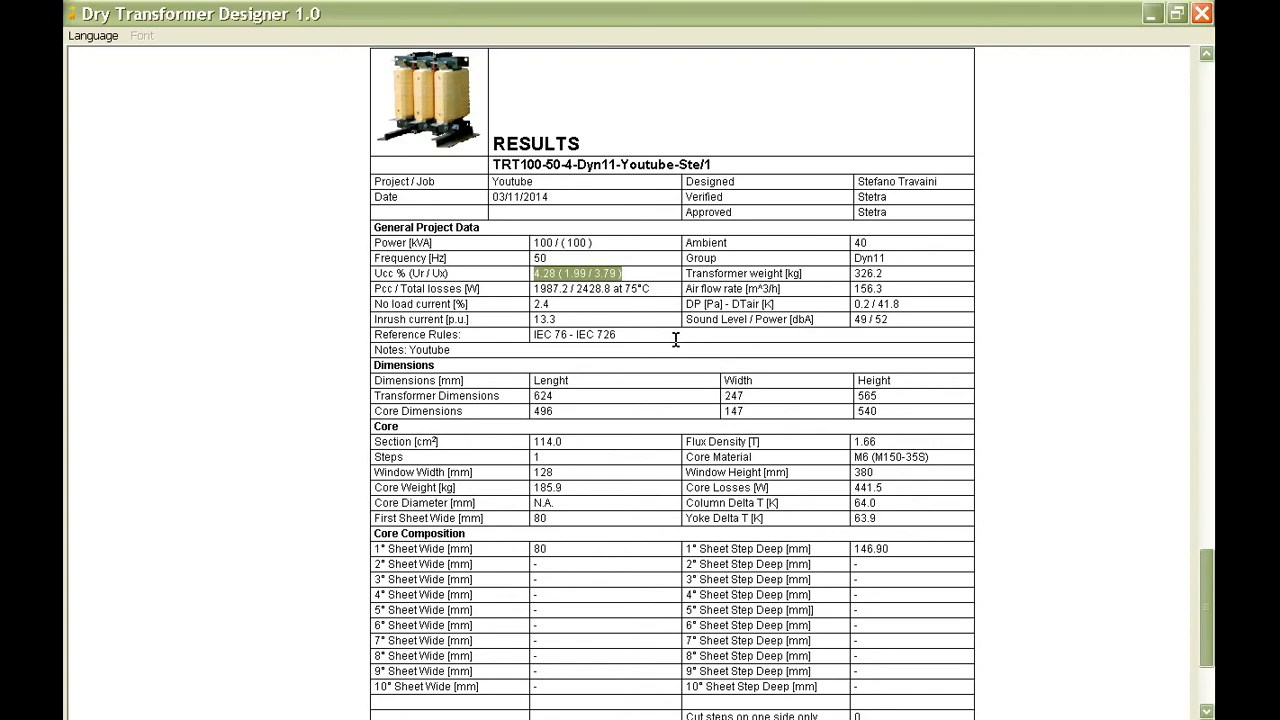
pyautogui.click(880, 487)
pyautogui.doubleClick(882, 487)
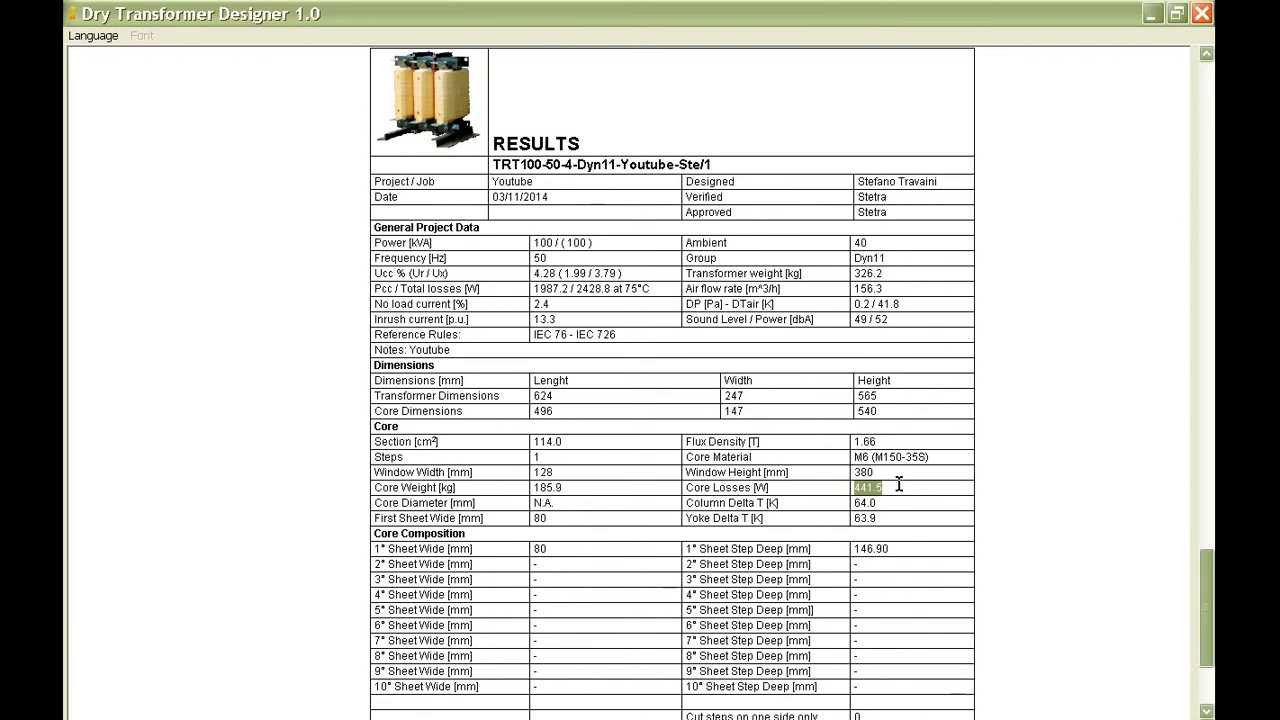
pyautogui.click(653, 289)
pyautogui.moveTo(653, 289); pyautogui.dragTo(534, 289)
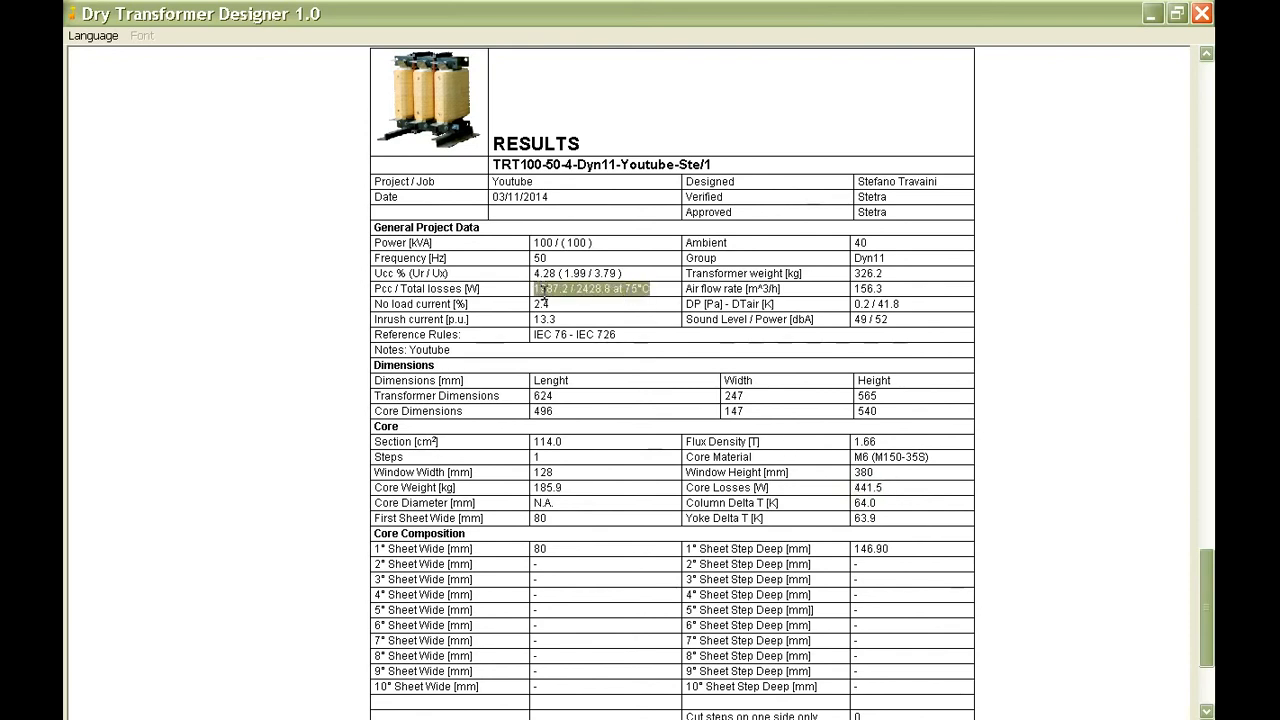
pyautogui.click(652, 289)
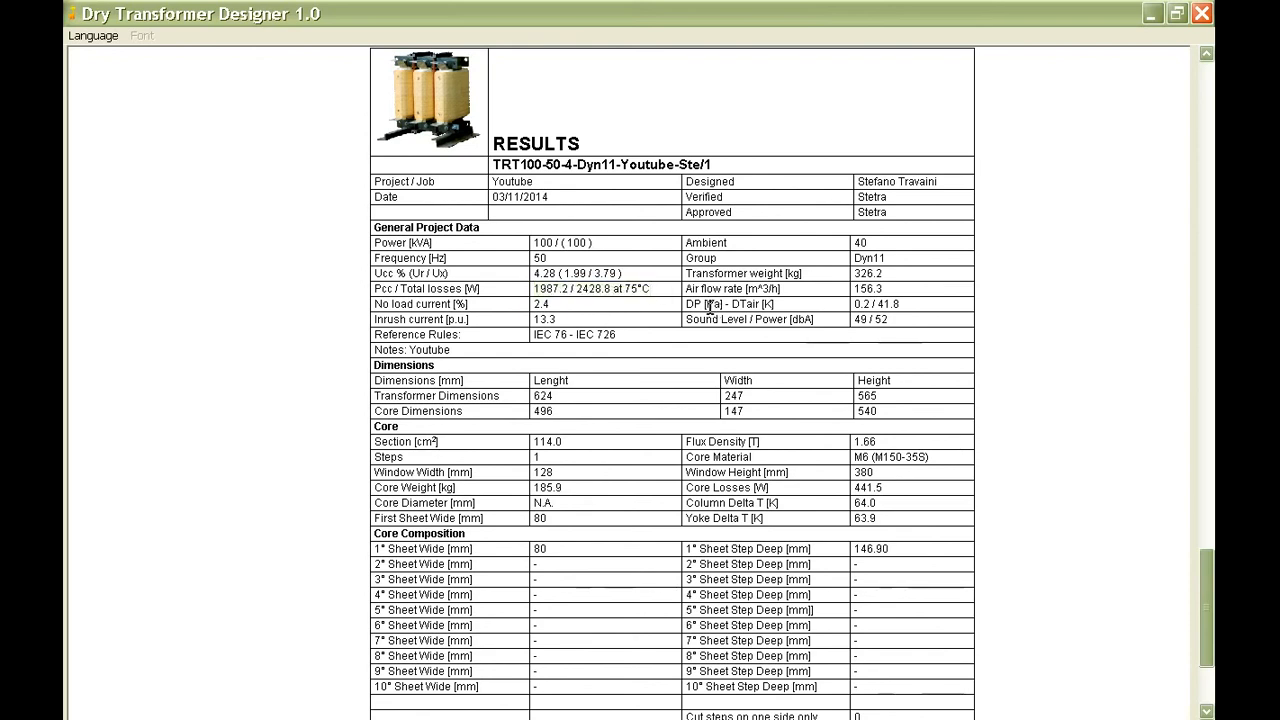
# Examine the windings data, comparing the mean temperature rise of the secondary and primary windings.
pyautogui.click(1206, 55)
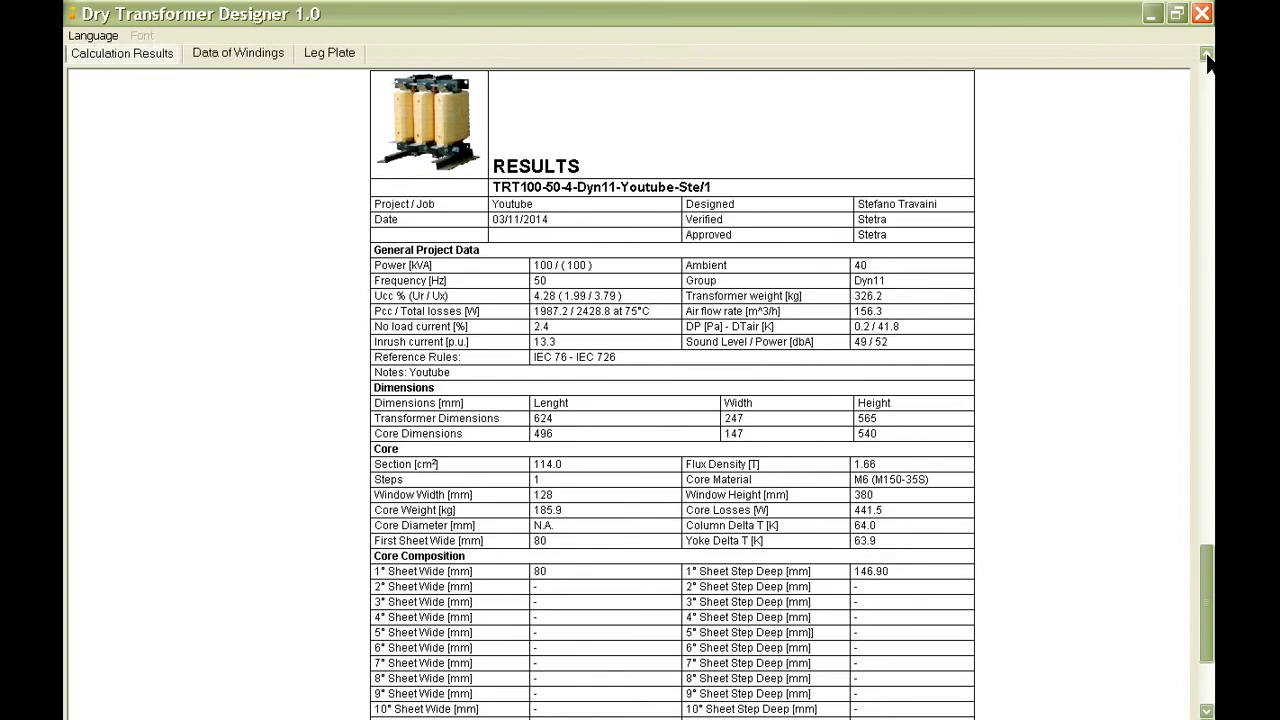
pyautogui.click(263, 93)
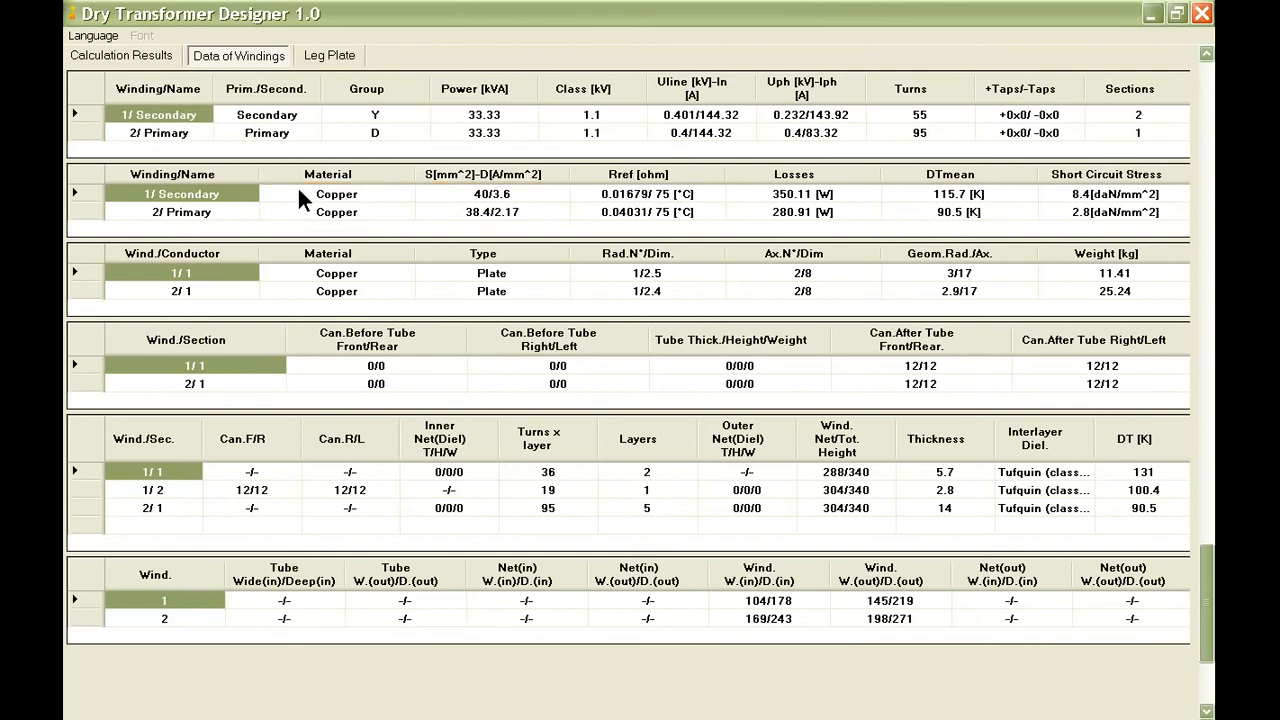
pyautogui.click(918, 193)
pyautogui.click(911, 208)
pyautogui.click(912, 190)
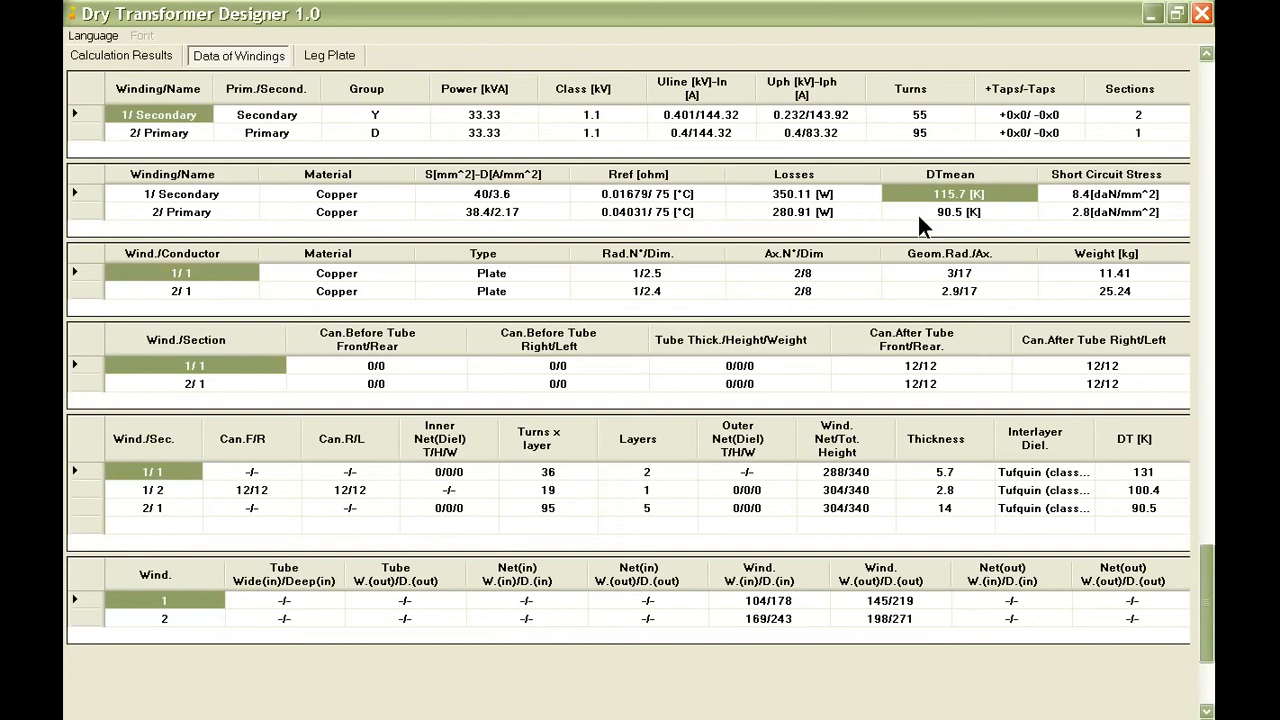
pyautogui.click(919, 214)
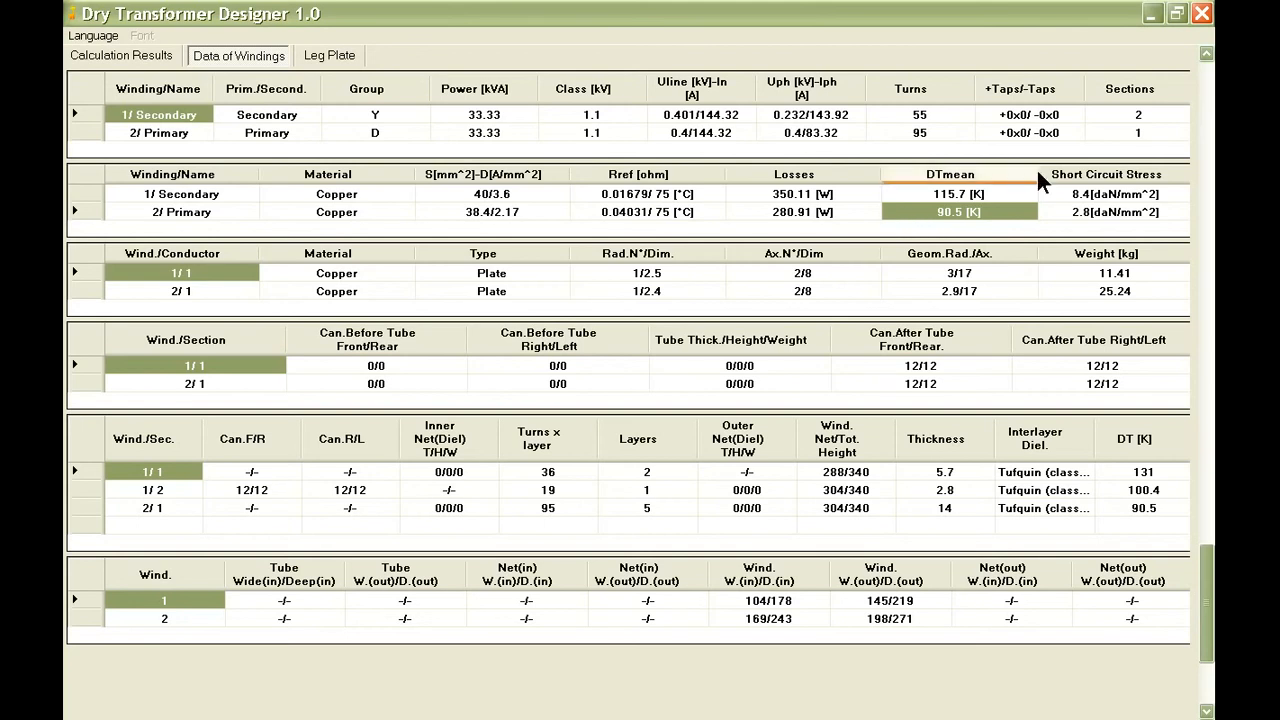
pyautogui.click(1207, 55)
pyautogui.click(1207, 58)
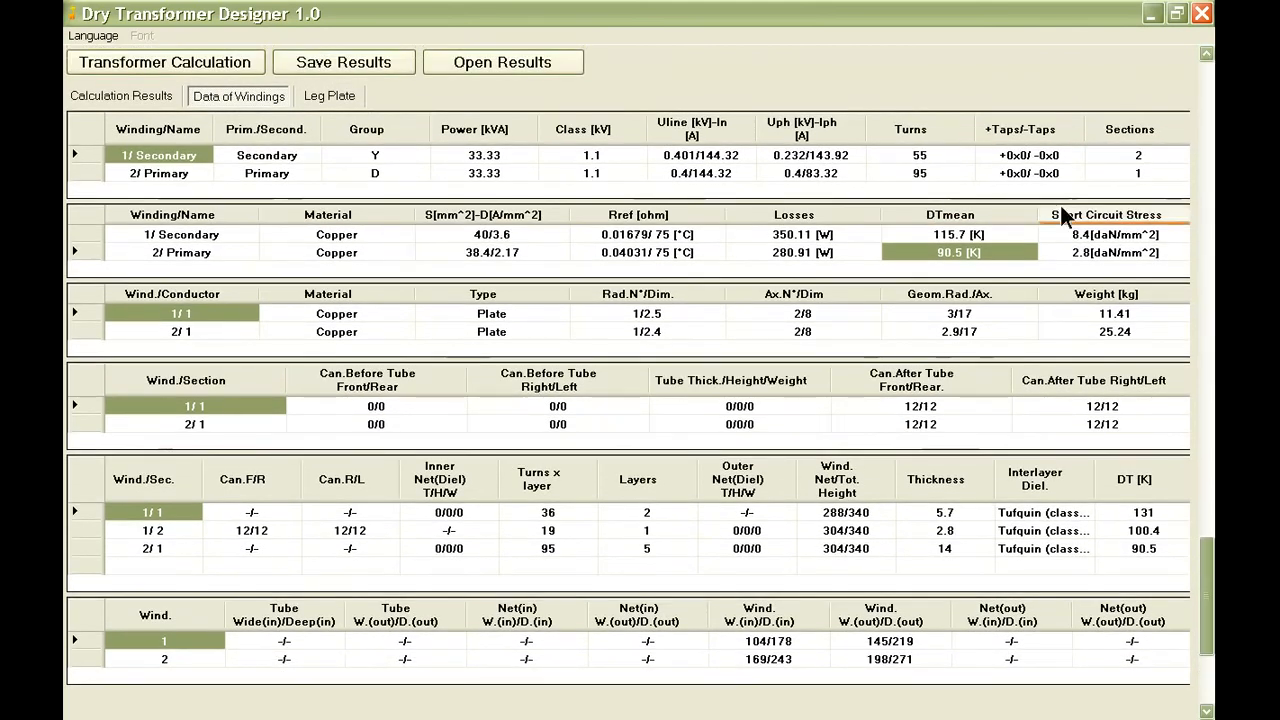
pyautogui.click(1020, 232)
# Set the secondary winding conductor's thickness to 3.2 mm and save the conductor record.
pyautogui.click(1207, 58)
pyautogui.click(1207, 58)
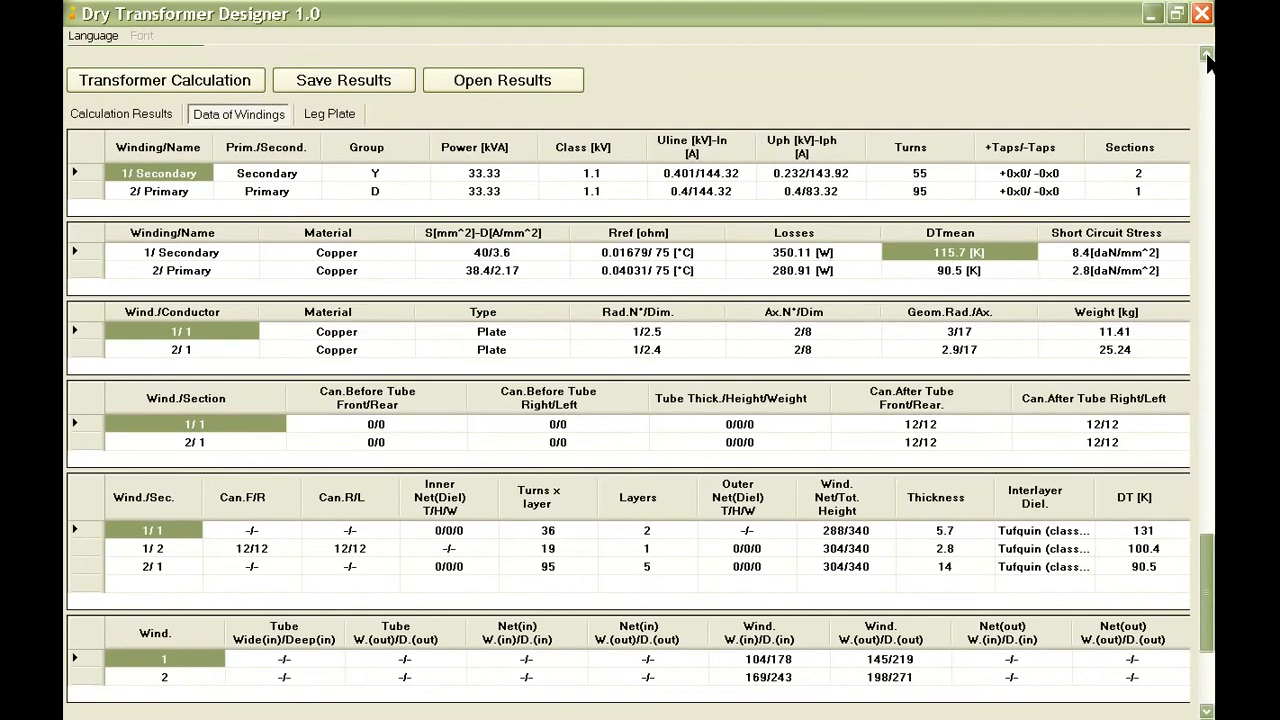
pyautogui.click(1207, 58)
pyautogui.click(1210, 93)
pyautogui.click(1210, 93)
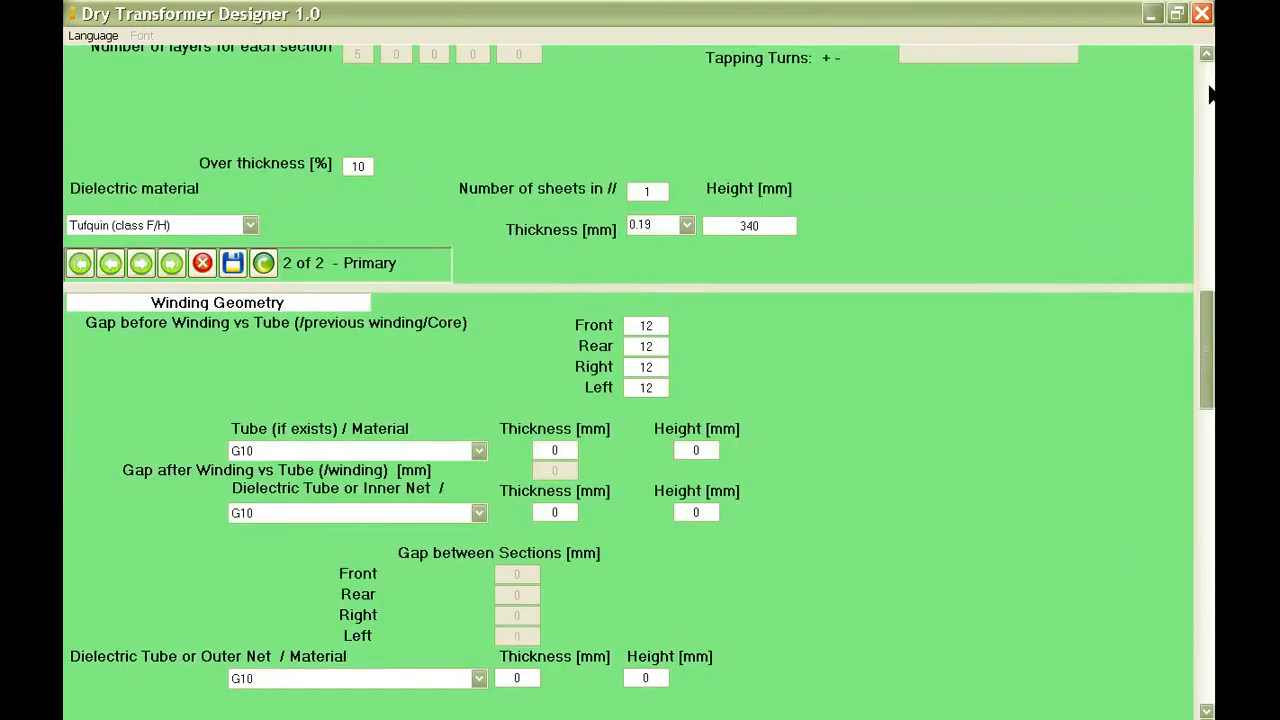
pyautogui.click(1210, 93)
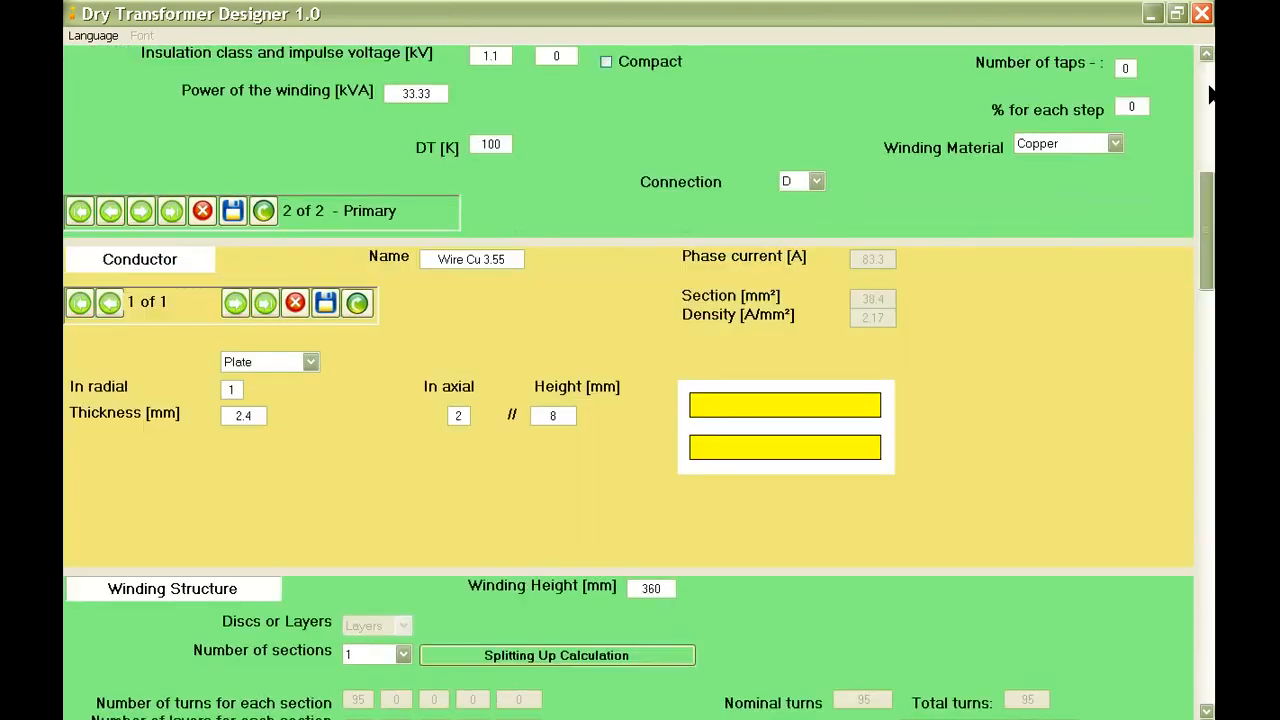
pyautogui.click(110, 210)
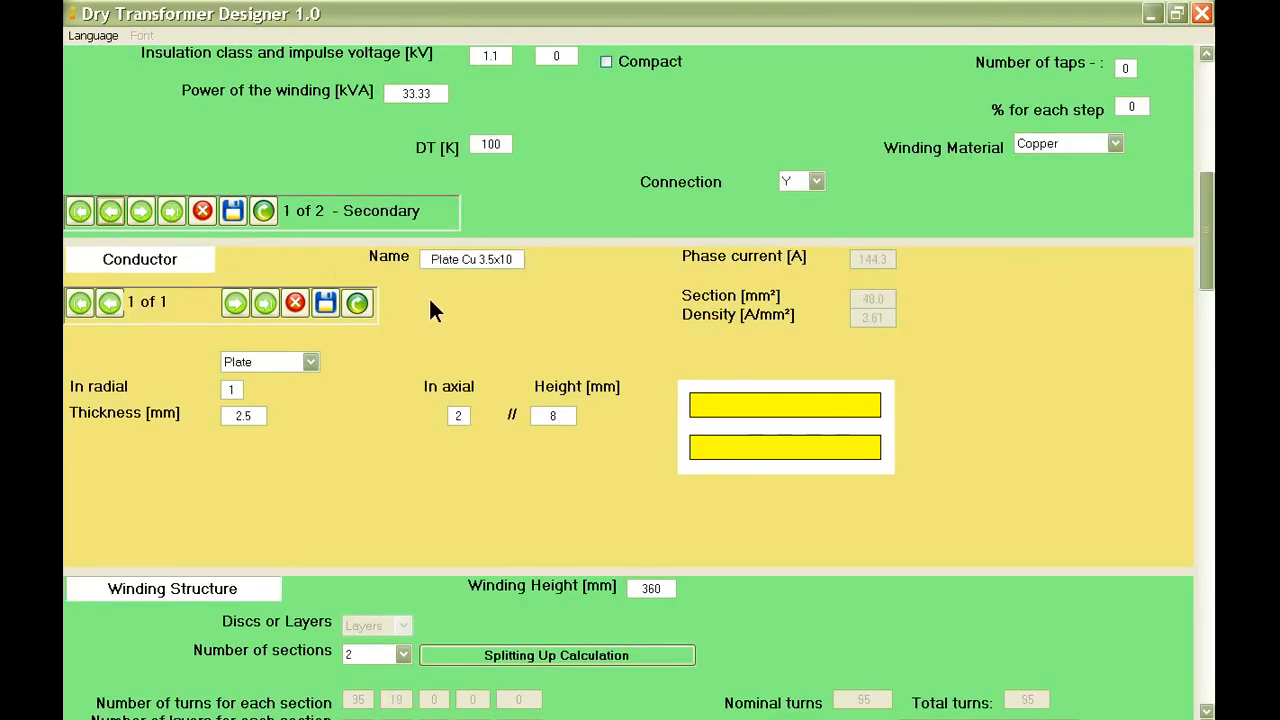
pyautogui.moveTo(256, 413)
pyautogui.doubleClick(251, 413)
pyautogui.write('3.2')
pyautogui.moveTo(250, 412)
pyautogui.click(325, 302)
# Replace the stored project with the thicker secondary conductor and rerun the transformer calculation.
pyautogui.scroll(-1, 395, 360)
pyautogui.scroll(-2, 405, 360)
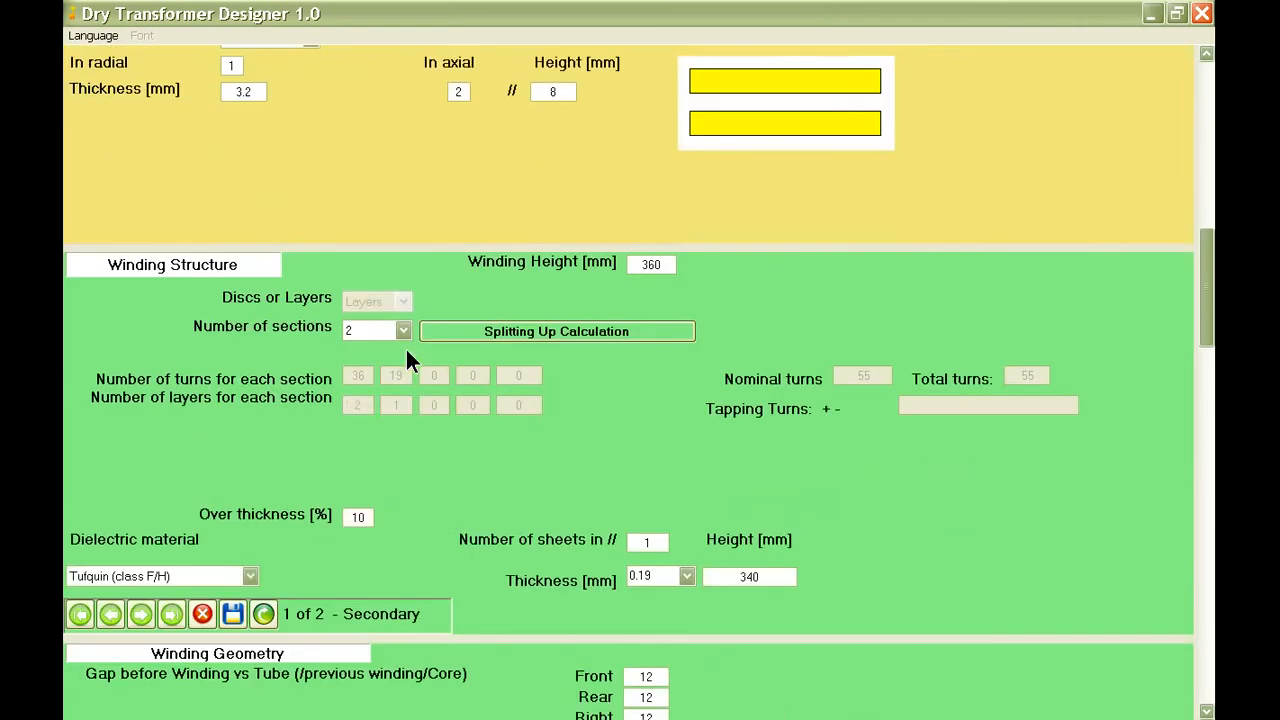
pyautogui.scroll(-5, 366, 352)
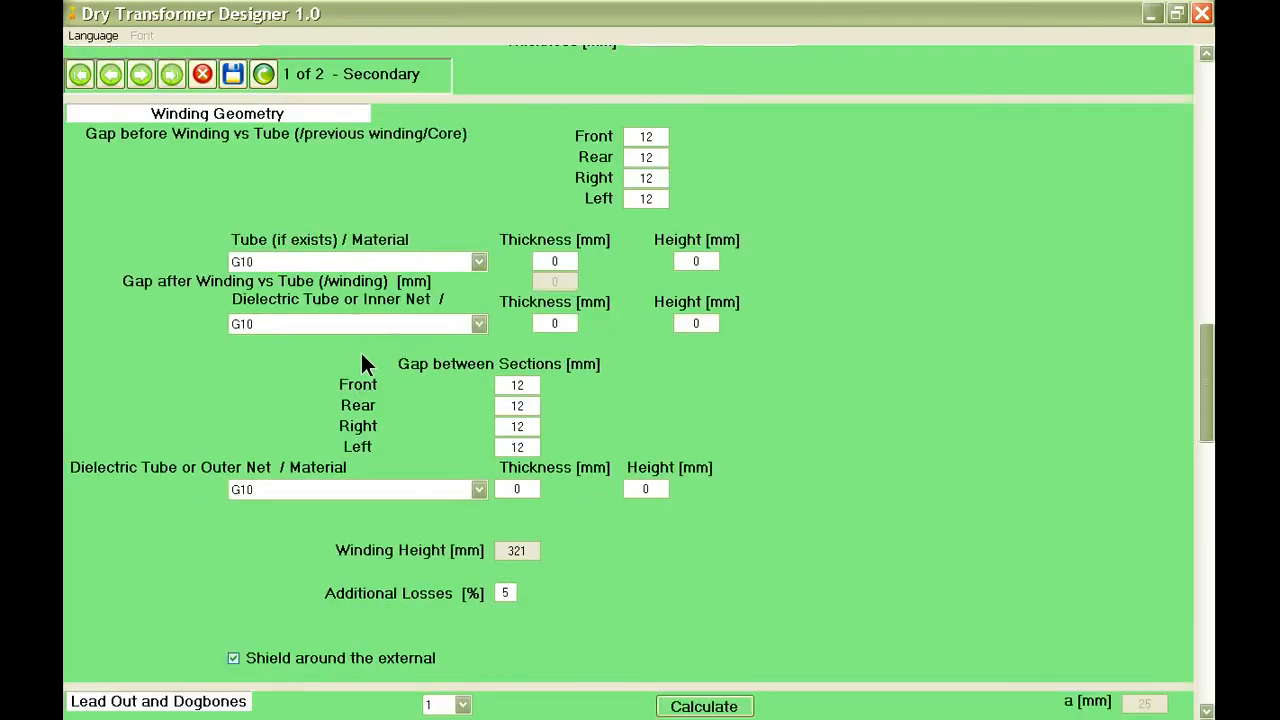
pyautogui.scroll(-2, 362, 355)
pyautogui.scroll(-6, 361, 356)
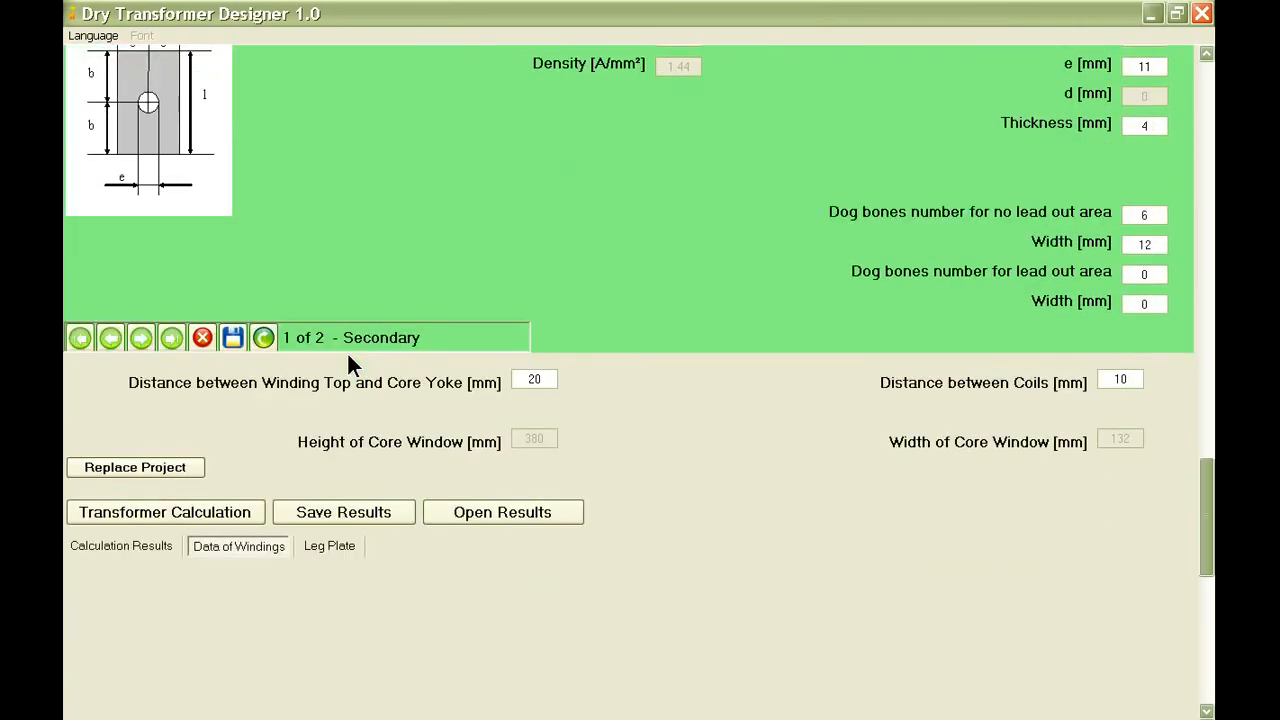
pyautogui.click(170, 358)
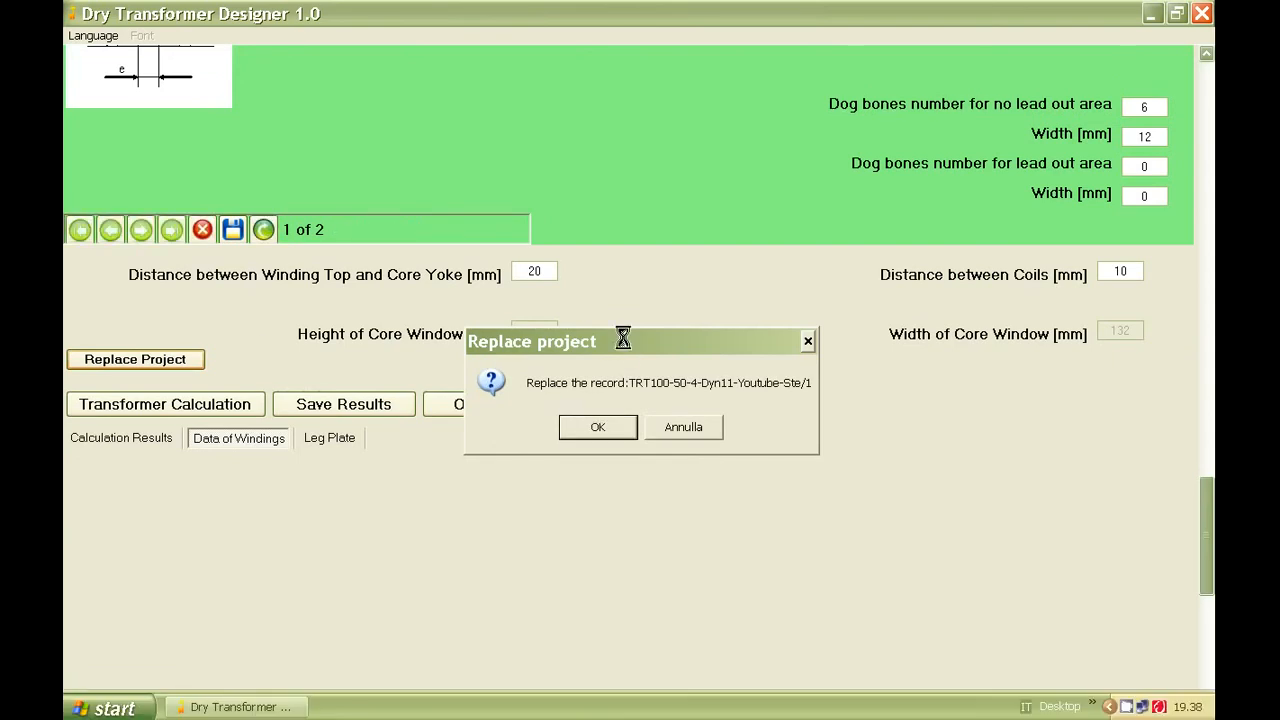
pyautogui.click(640, 426)
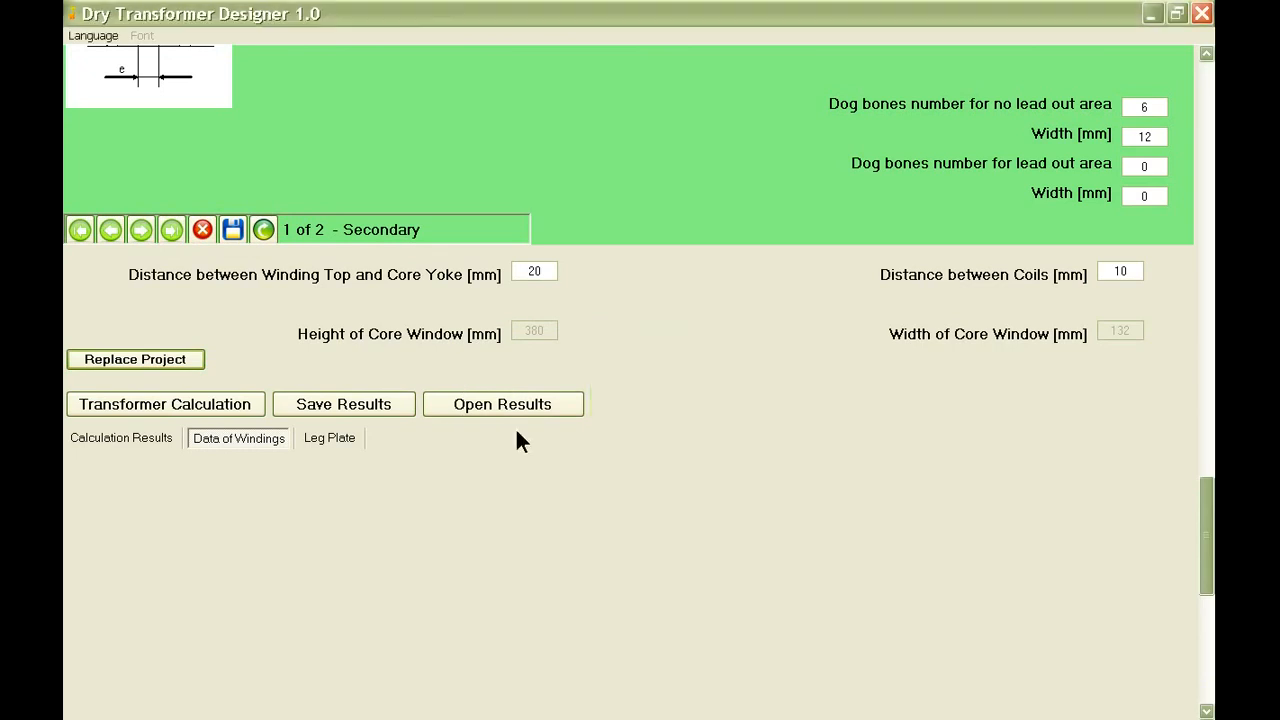
pyautogui.click(190, 410)
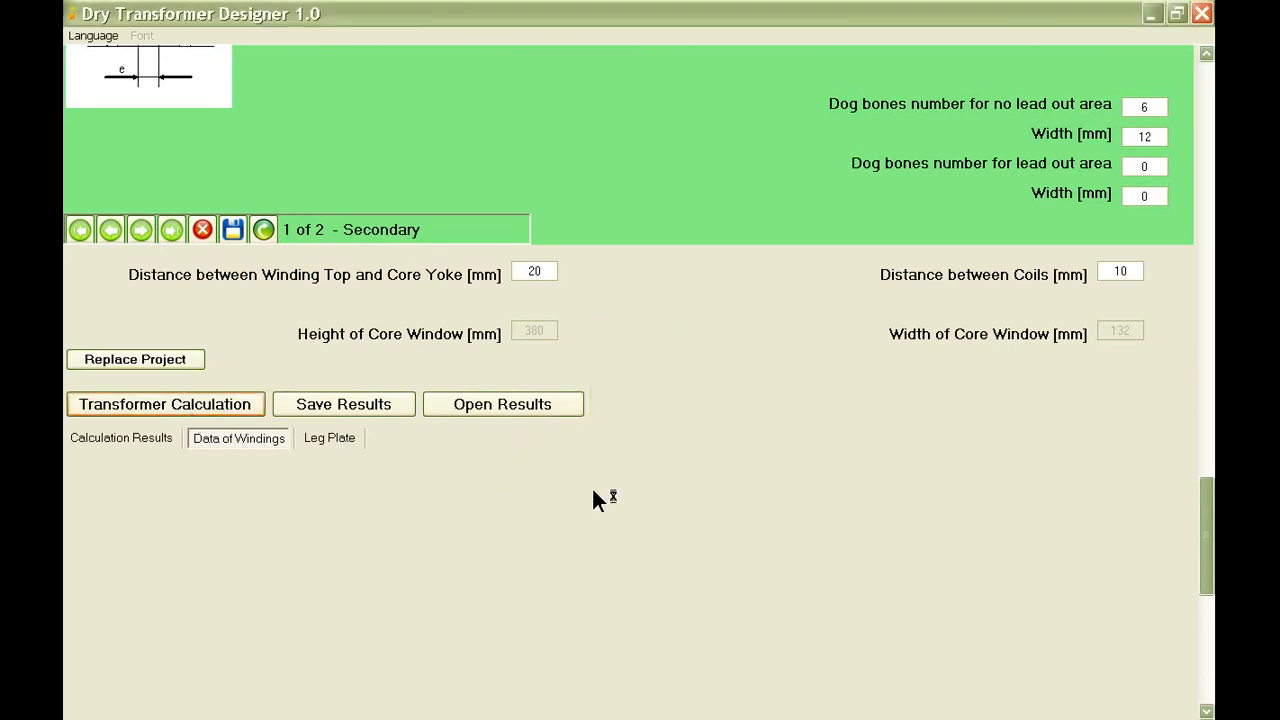
pyautogui.click(634, 430)
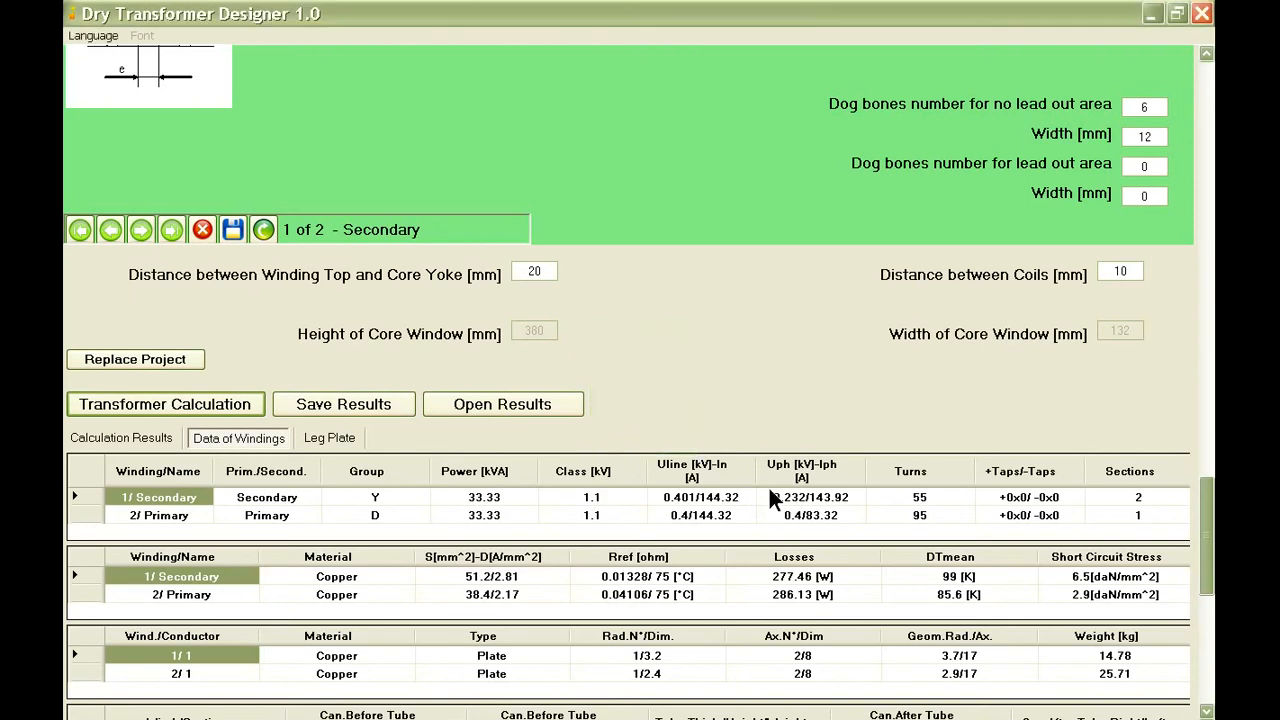
# Check the mean temperature rise of the secondary and primary windings in the windings data.
pyautogui.scroll(-2, 769, 488)
pyautogui.click(918, 468)
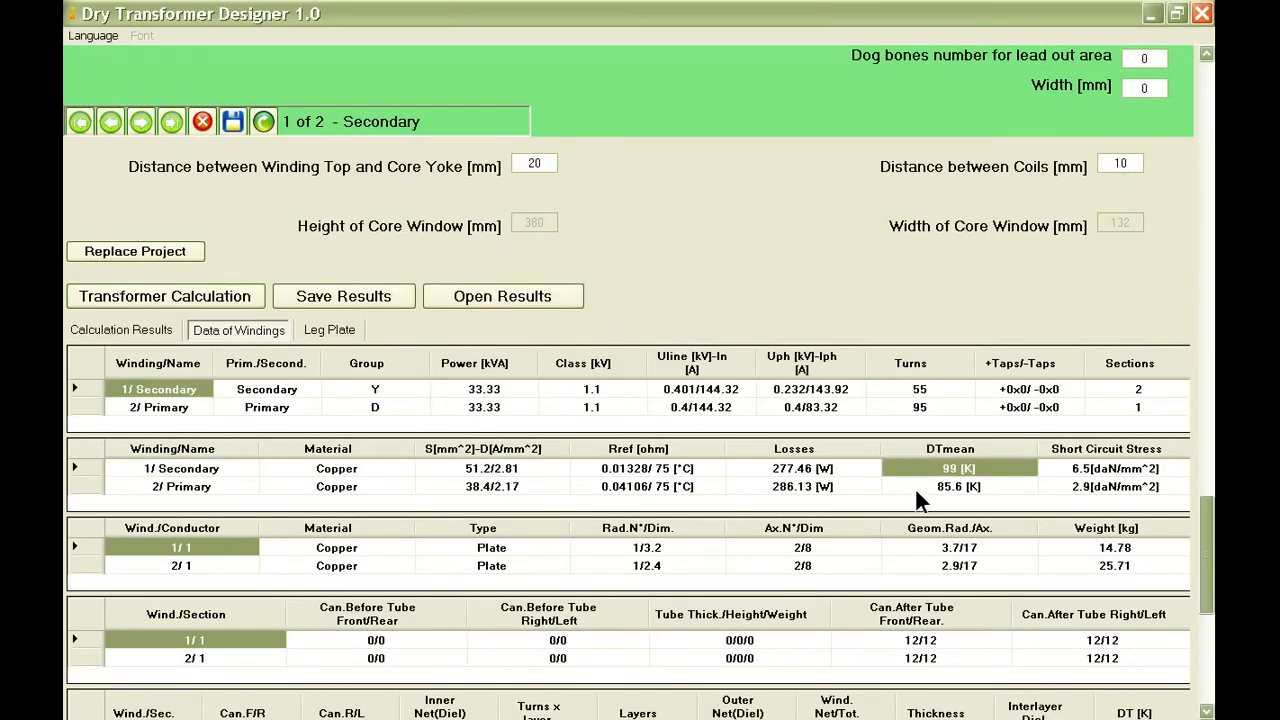
pyautogui.click(913, 486)
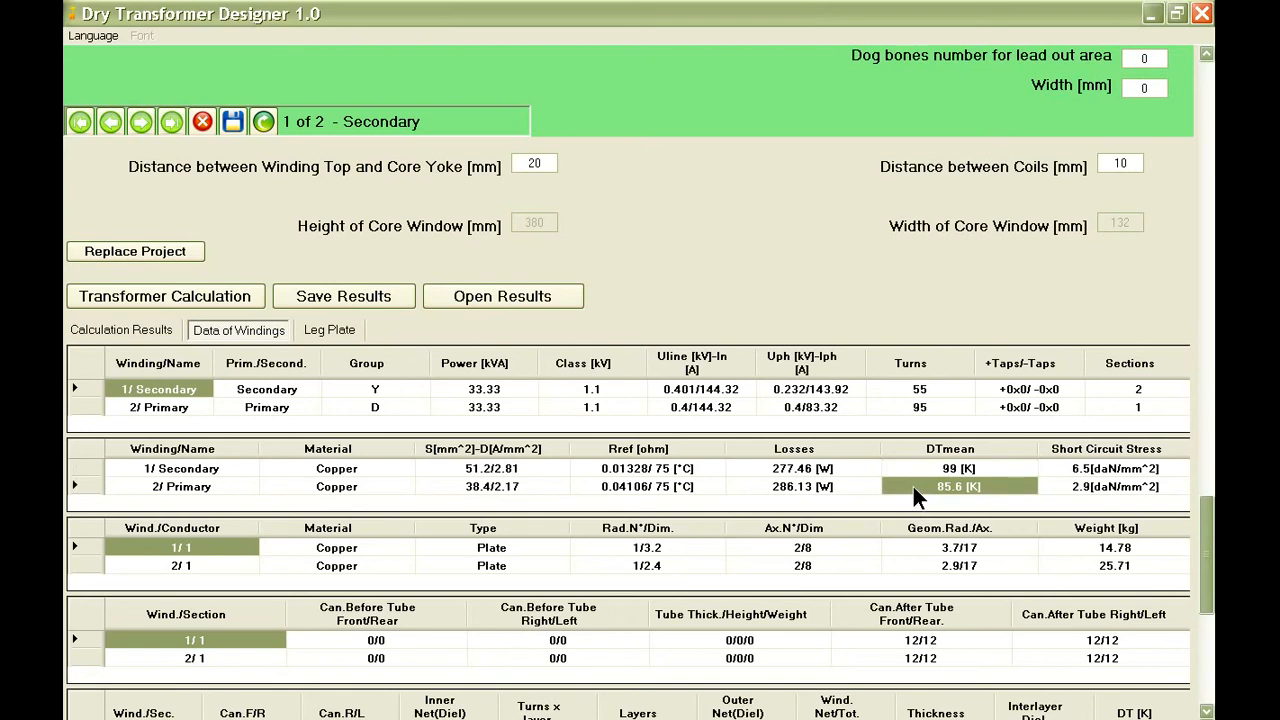
# Review the calculation results, checking the short-circuit voltage and its resistive and reactive components.
pyautogui.click(140, 330)
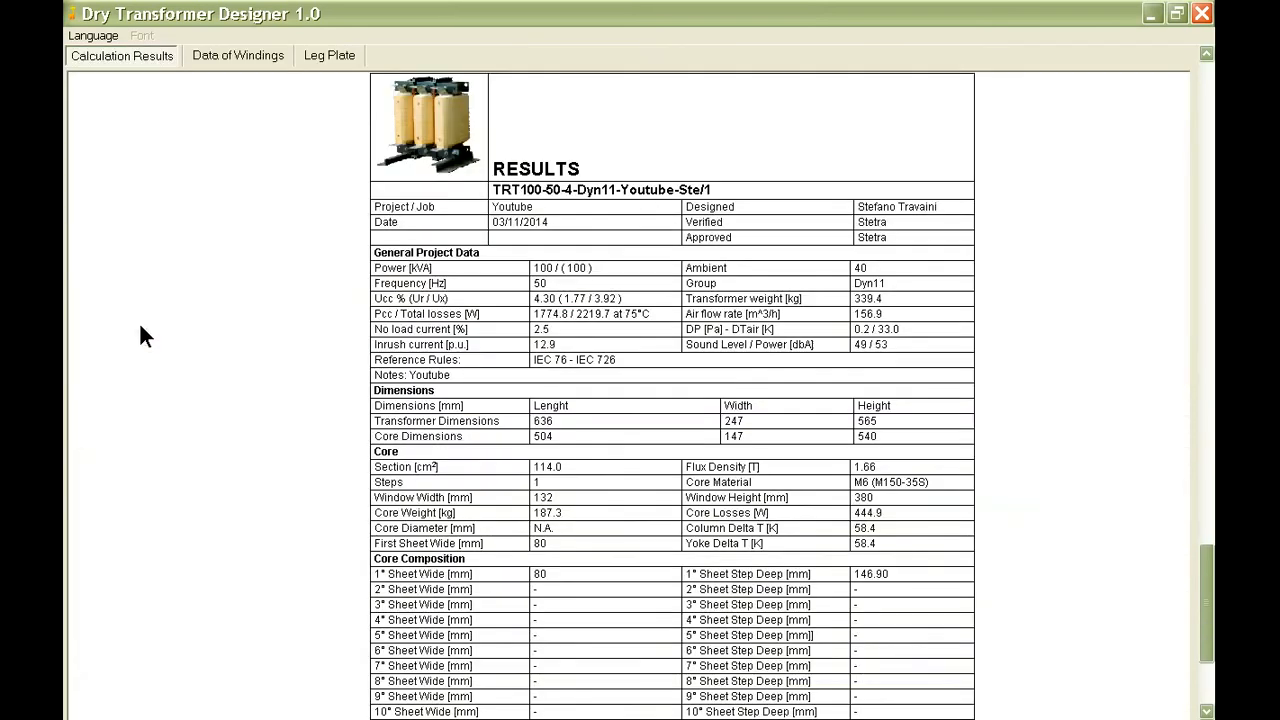
pyautogui.click(633, 297)
pyautogui.click(630, 275)
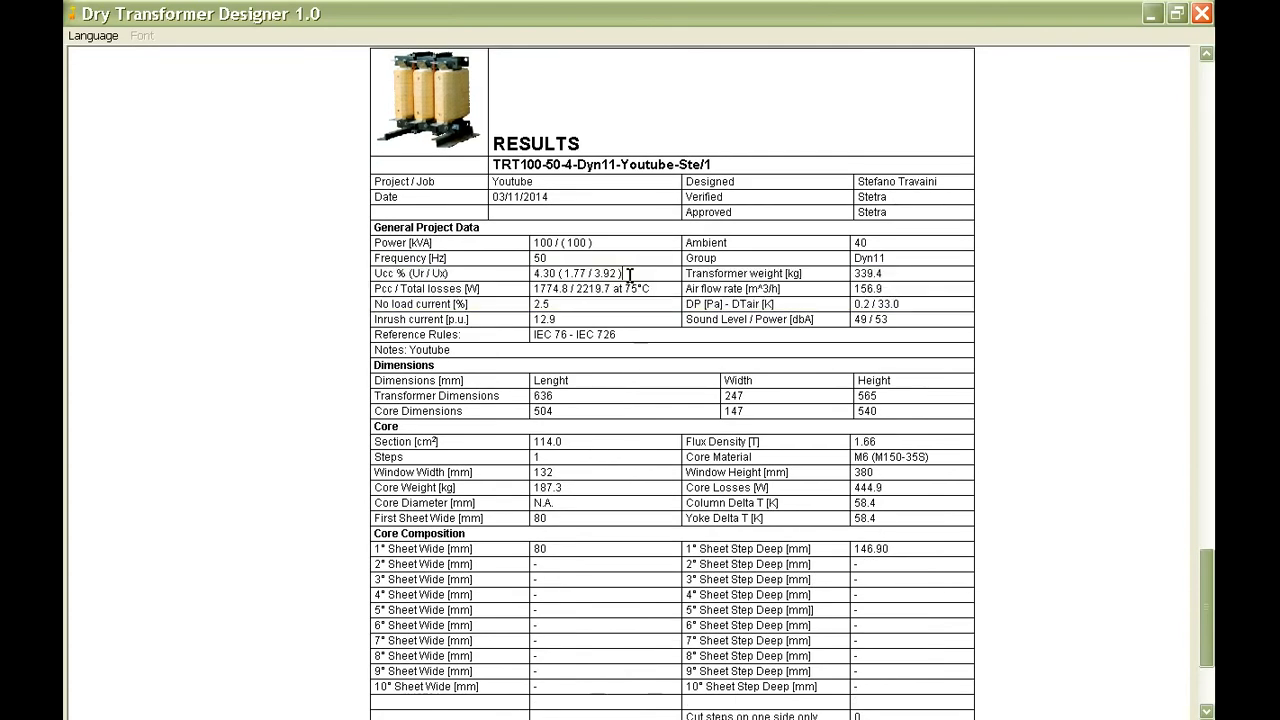
pyautogui.moveTo(629, 274); pyautogui.dragTo(532, 276)
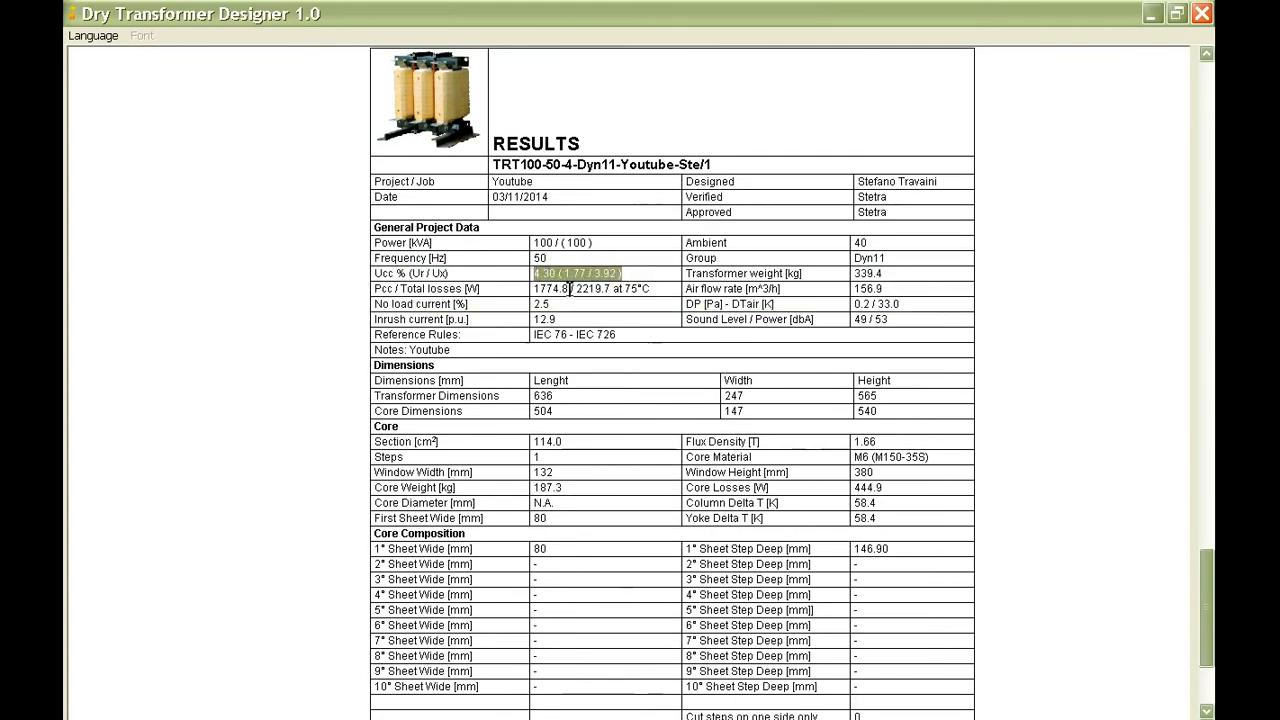
pyautogui.click(637, 276)
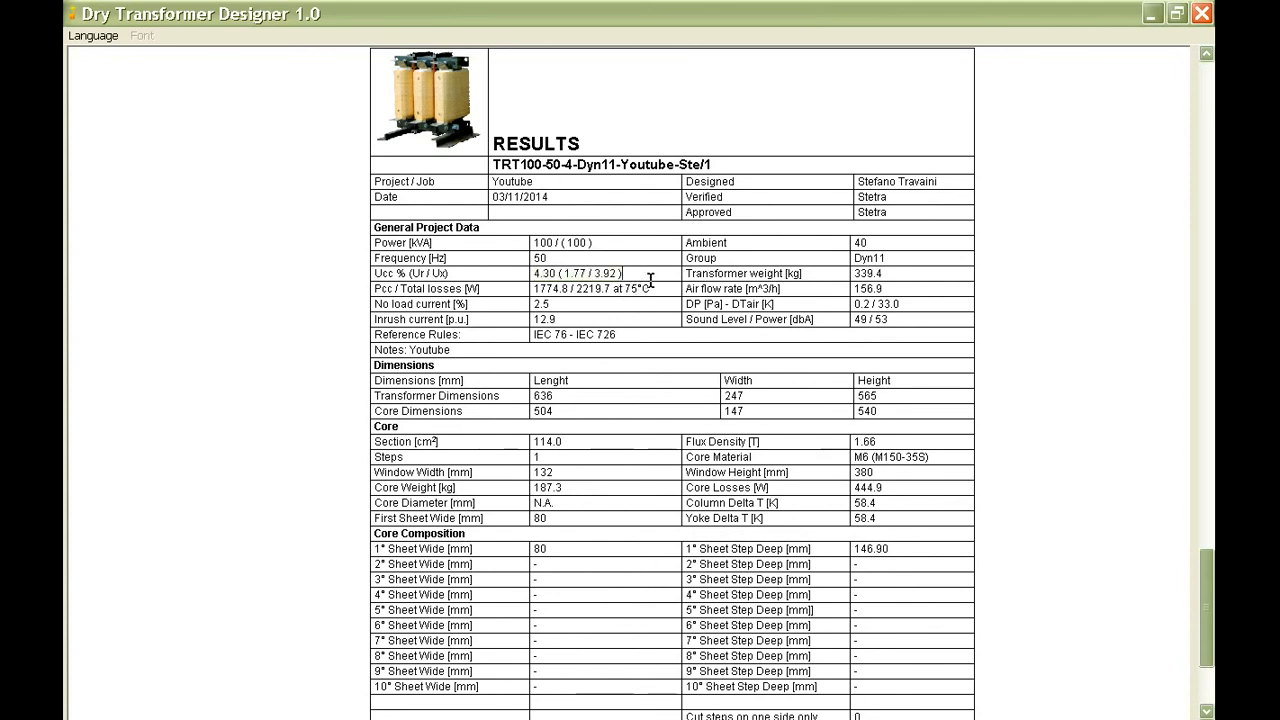
# Save the secondary winding's conductor under the name Plate Cu 3.2x8 and delete its old Plate Cu 3.5x10 record.
pyautogui.click(1207, 88)
pyautogui.click(1207, 88)
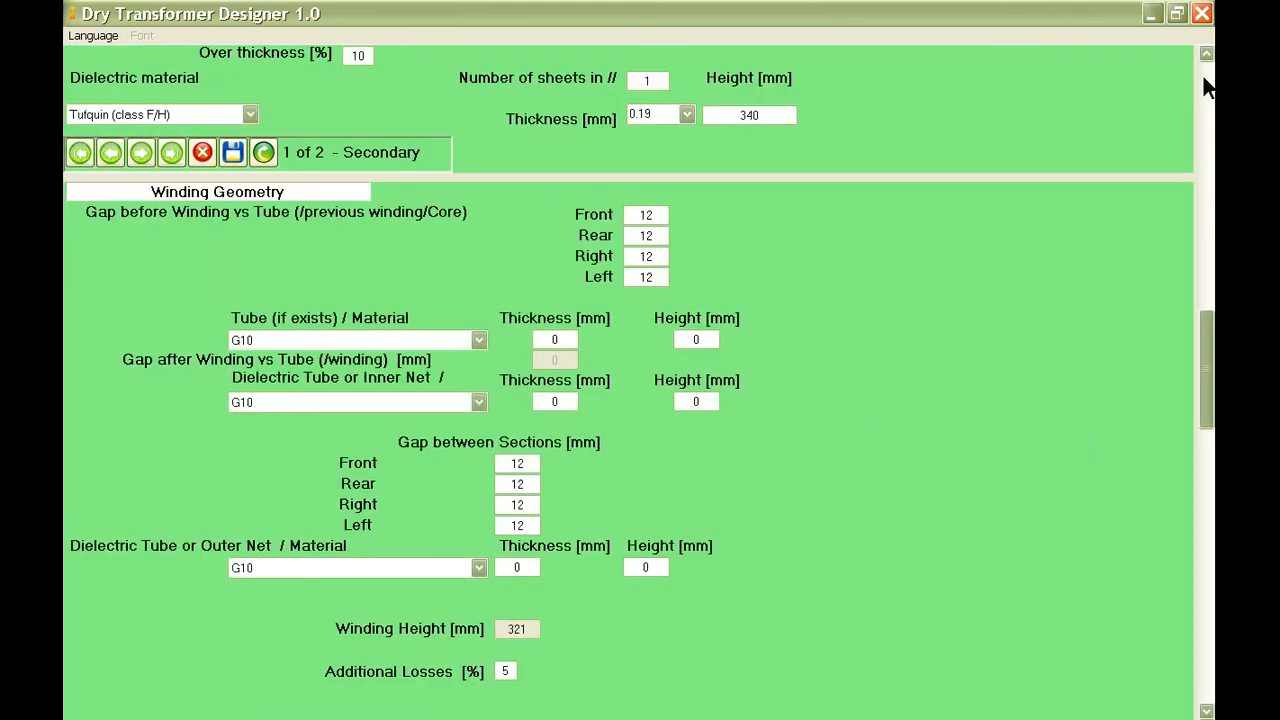
pyautogui.click(1207, 88)
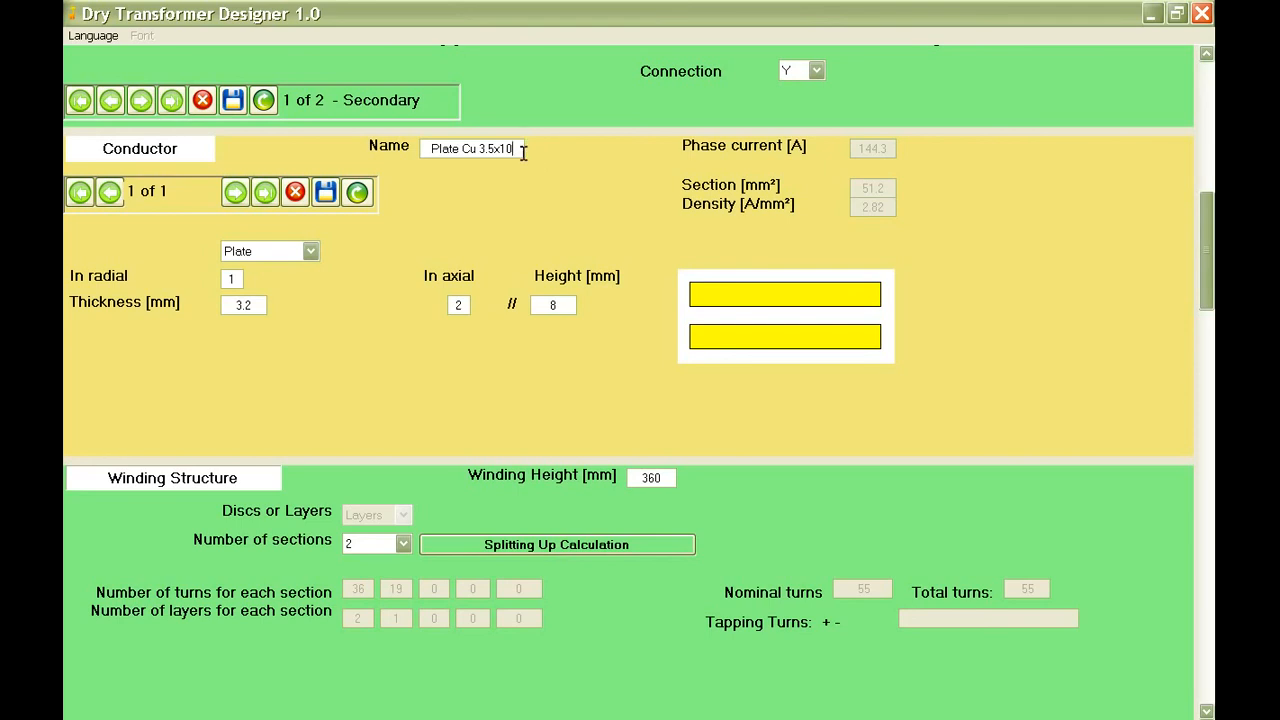
pyautogui.moveTo(521, 148); pyautogui.dragTo(424, 148)
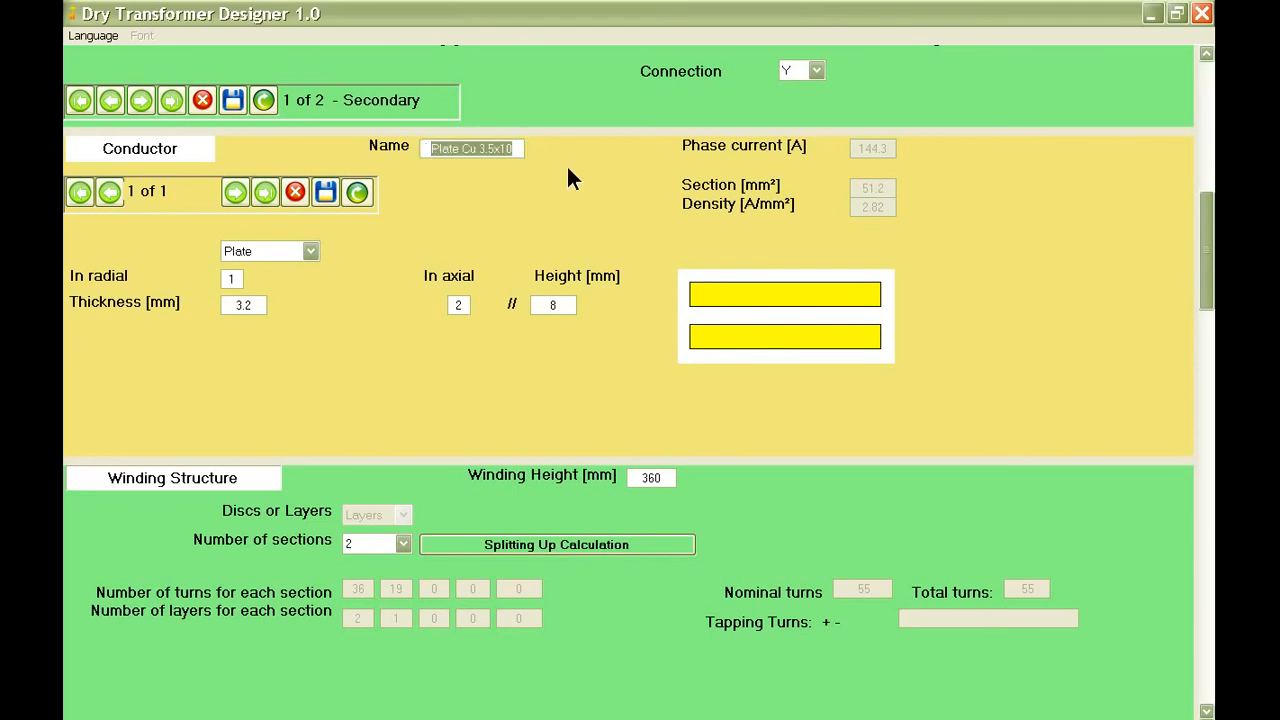
pyautogui.press('BackSpace')
pyautogui.write('Plate ')
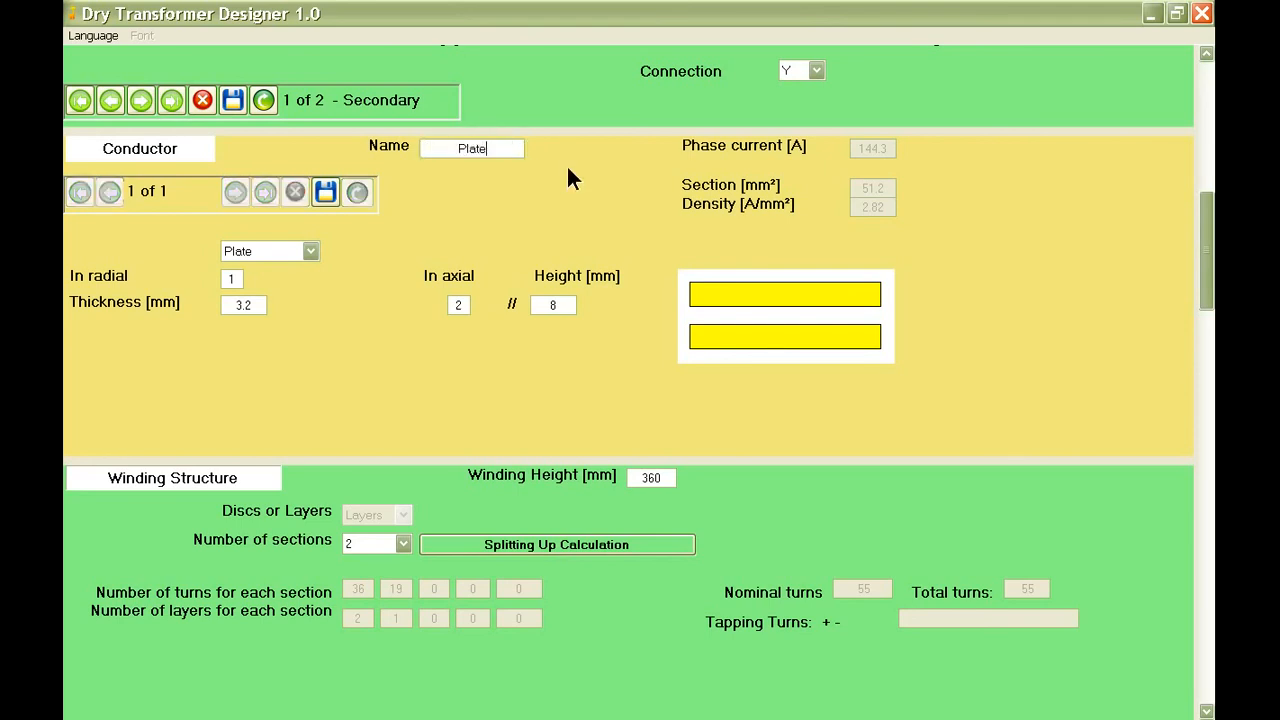
pyautogui.write('Cu 3.2x8')
pyautogui.click(326, 192)
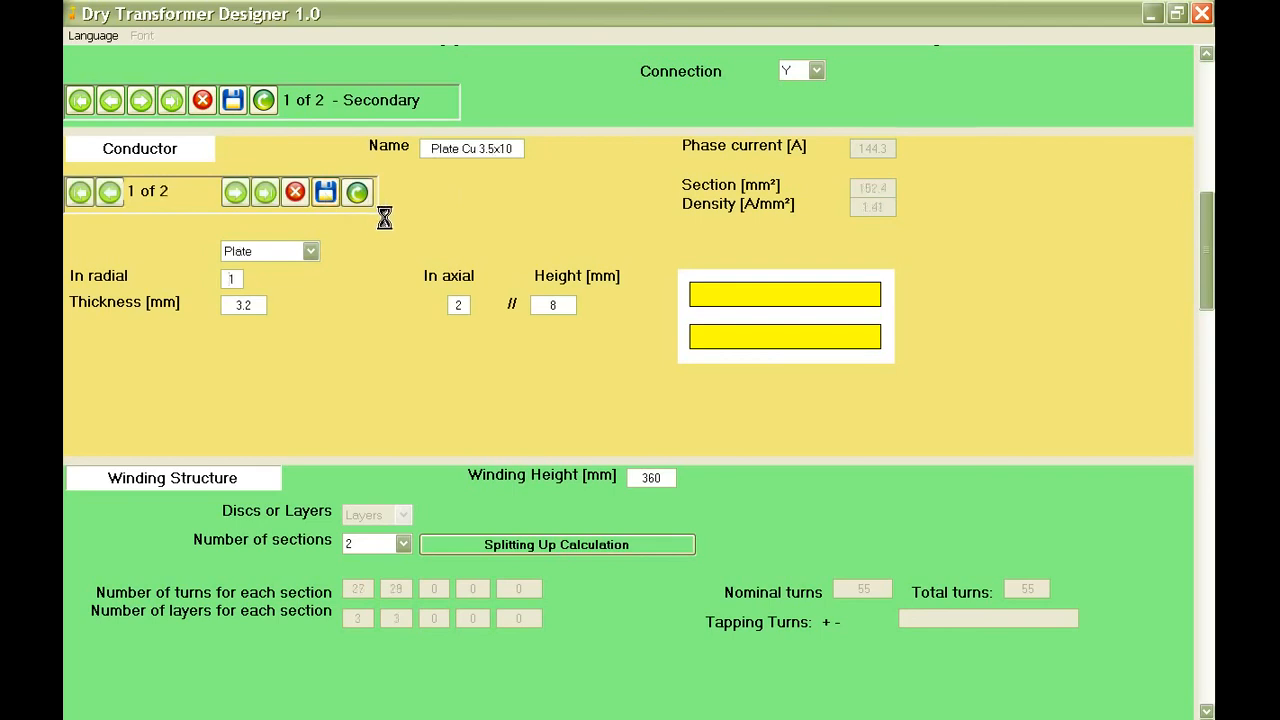
pyautogui.click(294, 192)
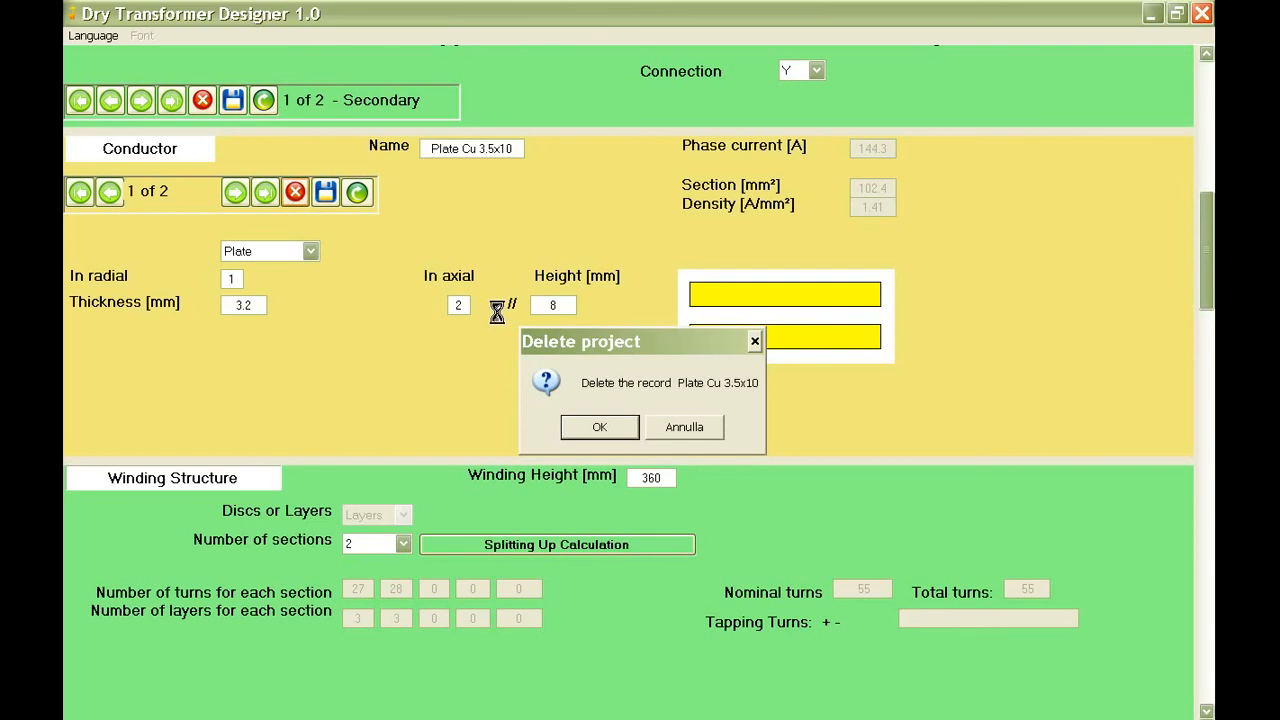
pyautogui.click(576, 417)
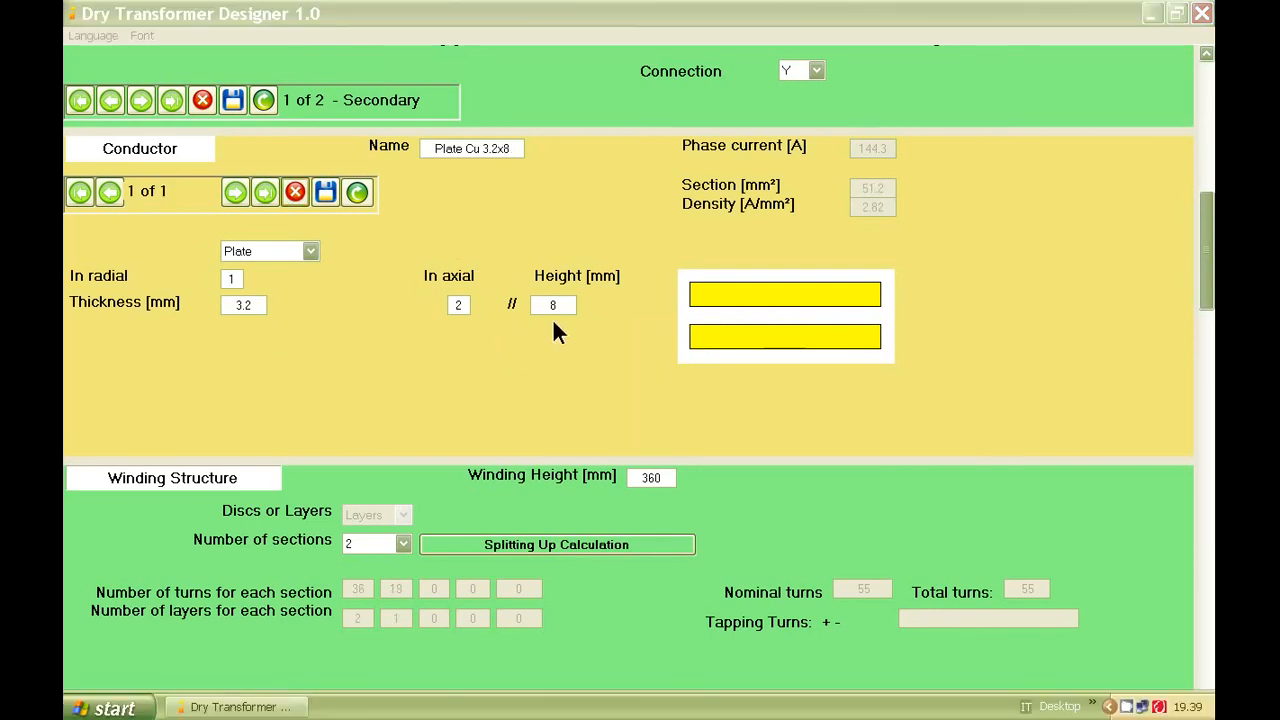
# Save the primary winding's conductor under the name Plate Cu 2.4x8 and delete its old Wire Cu 3.55 record.
pyautogui.click(141, 101)
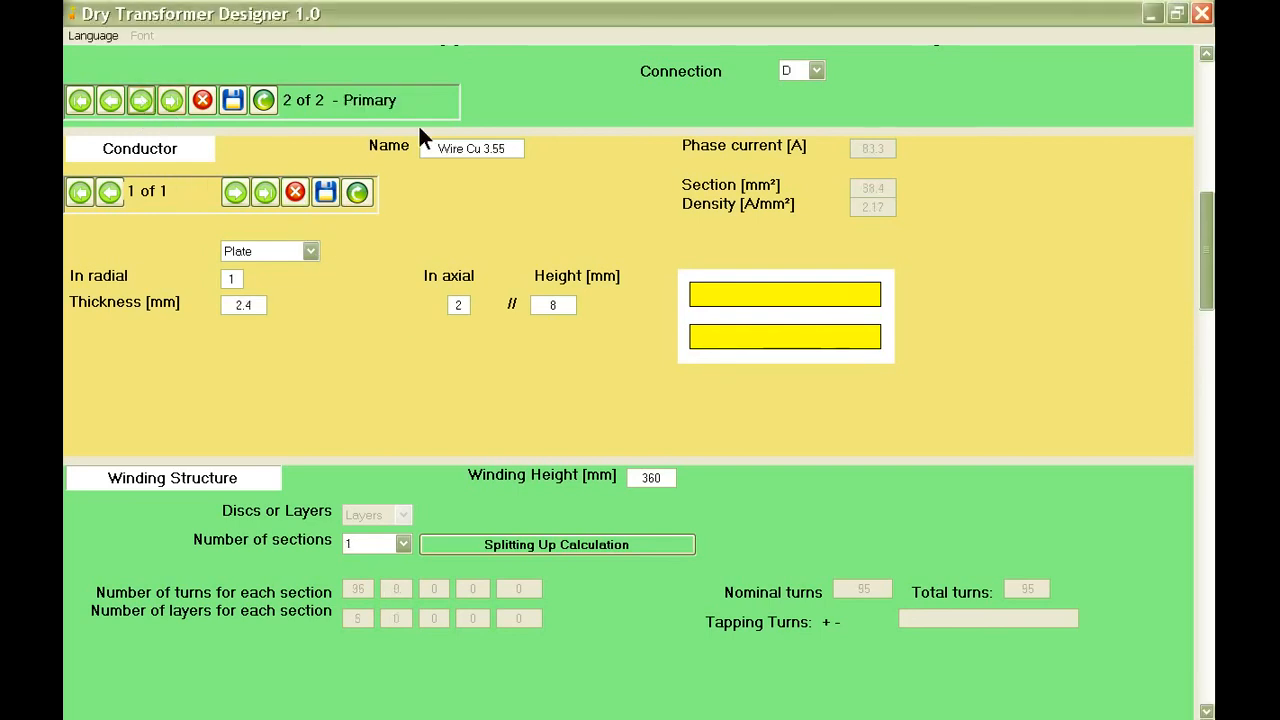
pyautogui.moveTo(508, 147); pyautogui.dragTo(425, 152)
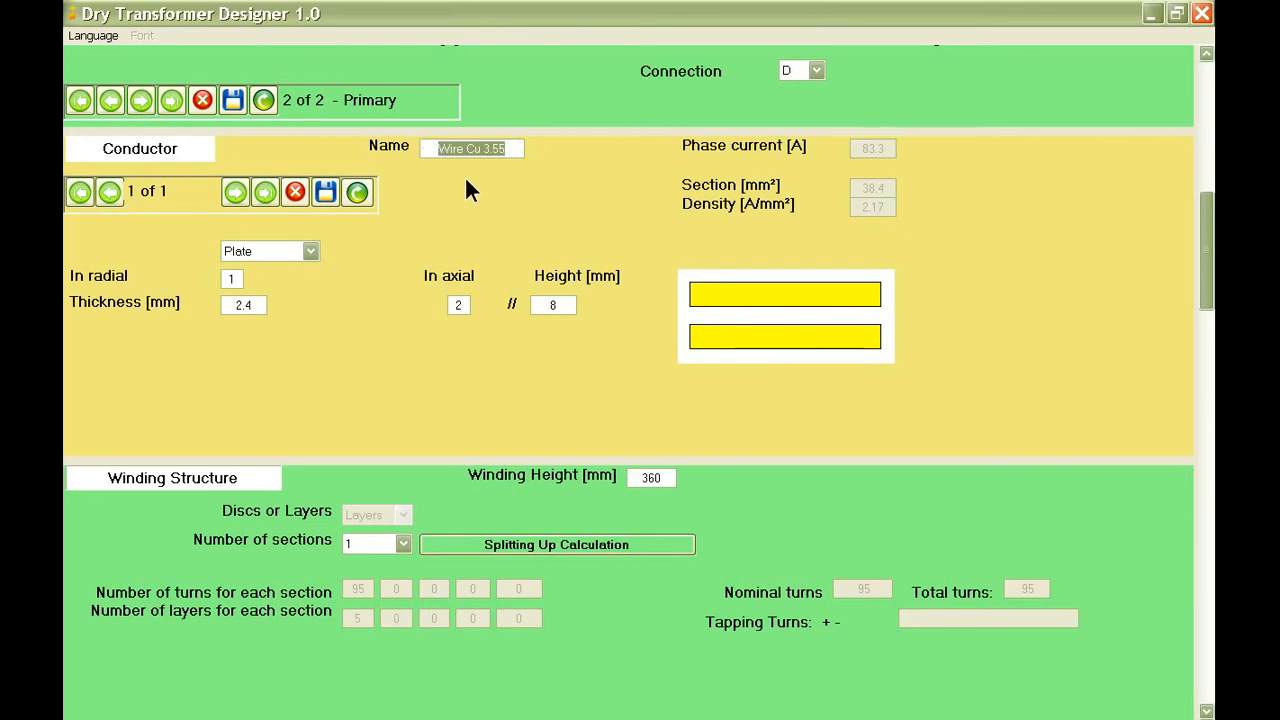
pyautogui.write('Plate')
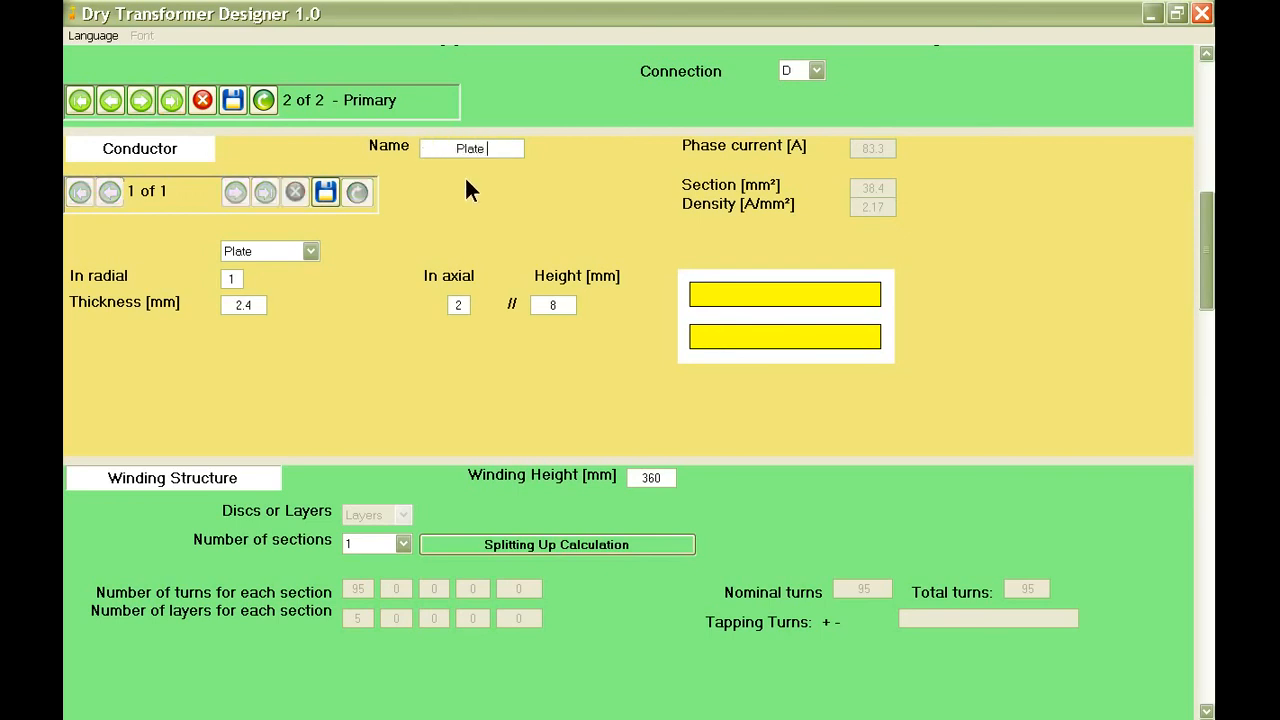
pyautogui.write(' Cu 2.4x8')
pyautogui.click(325, 192)
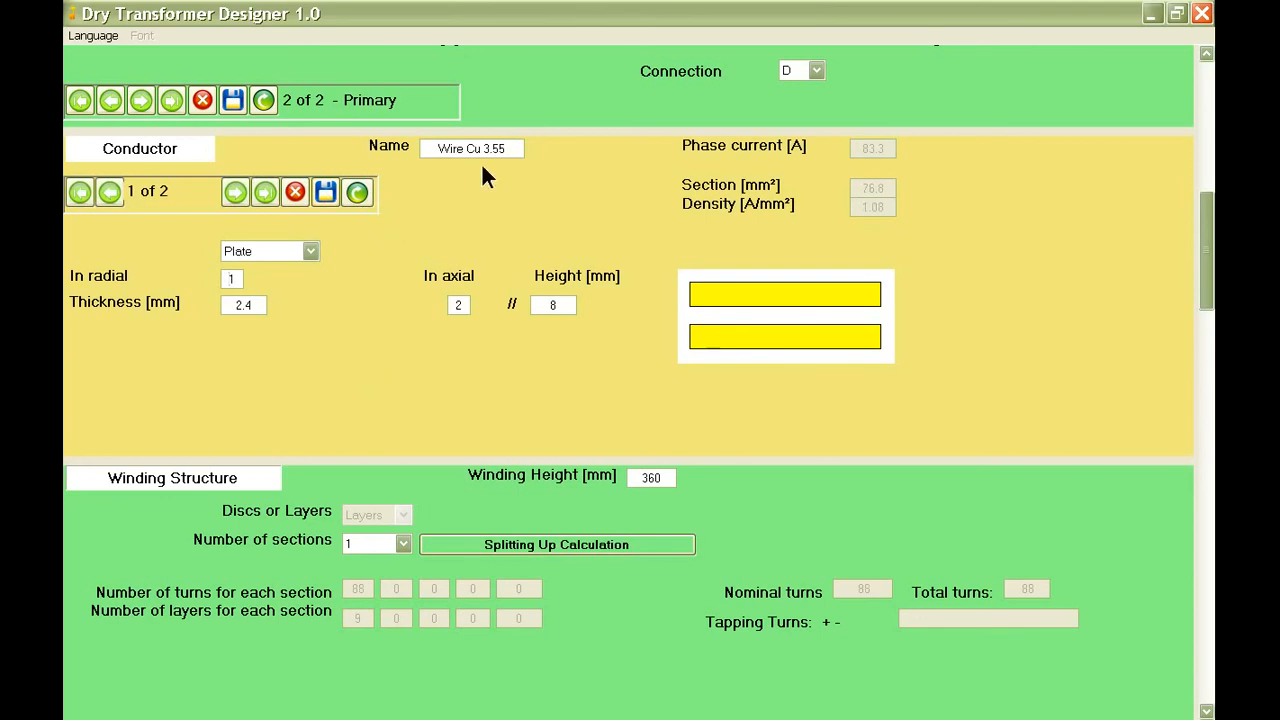
pyautogui.click(298, 190)
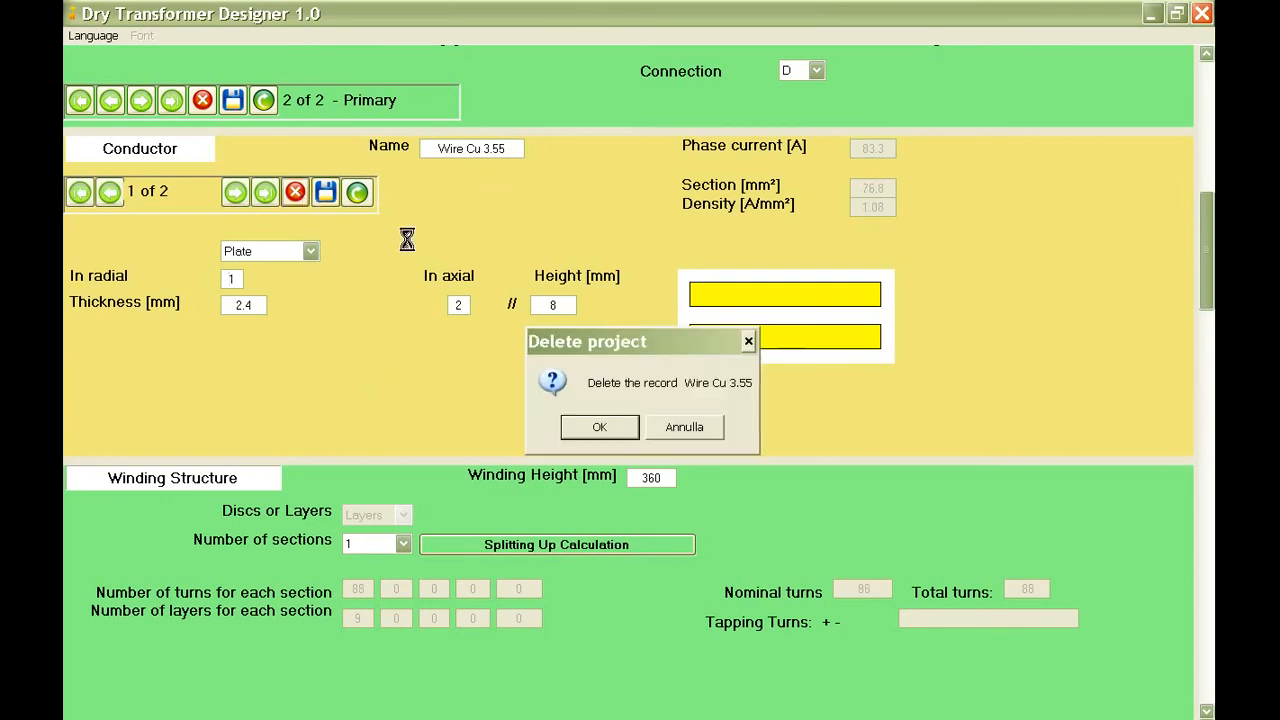
pyautogui.click(574, 418)
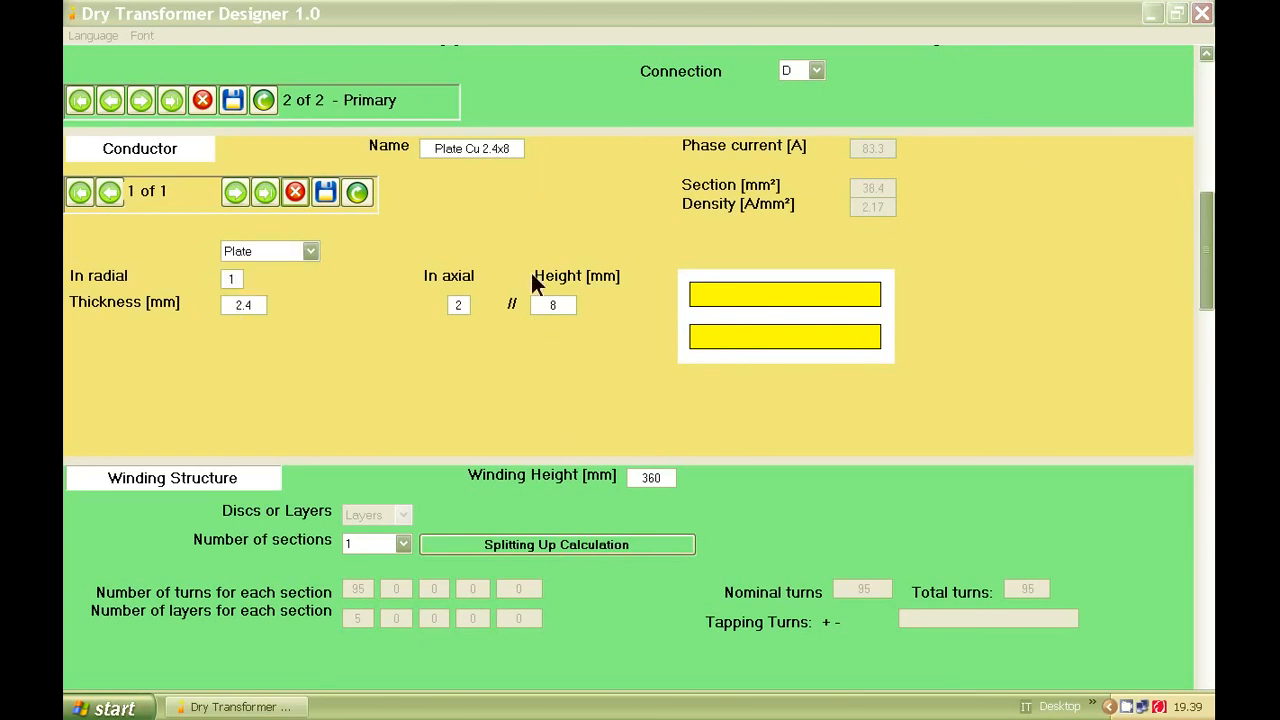
pyautogui.click(325, 192)
# Run the transformer calculation again with the renamed winding conductors.
pyautogui.scroll(-2, 385, 255)
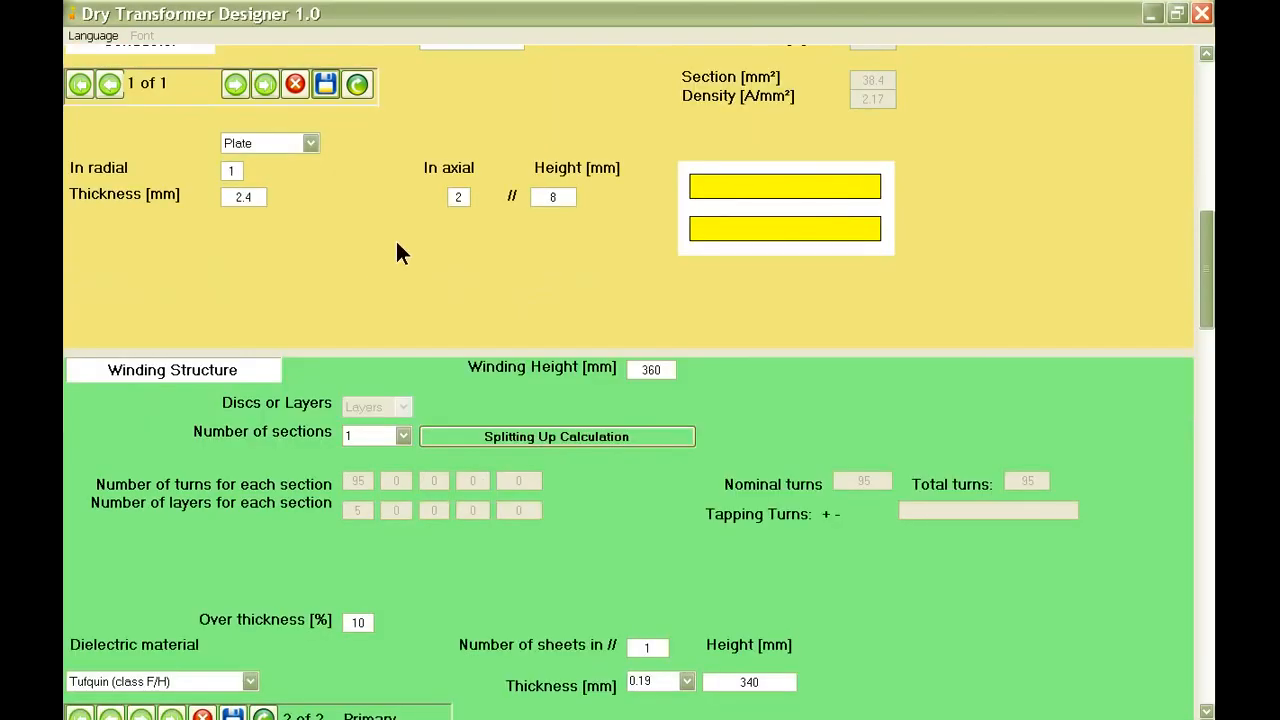
pyautogui.scroll(-14, 410, 240)
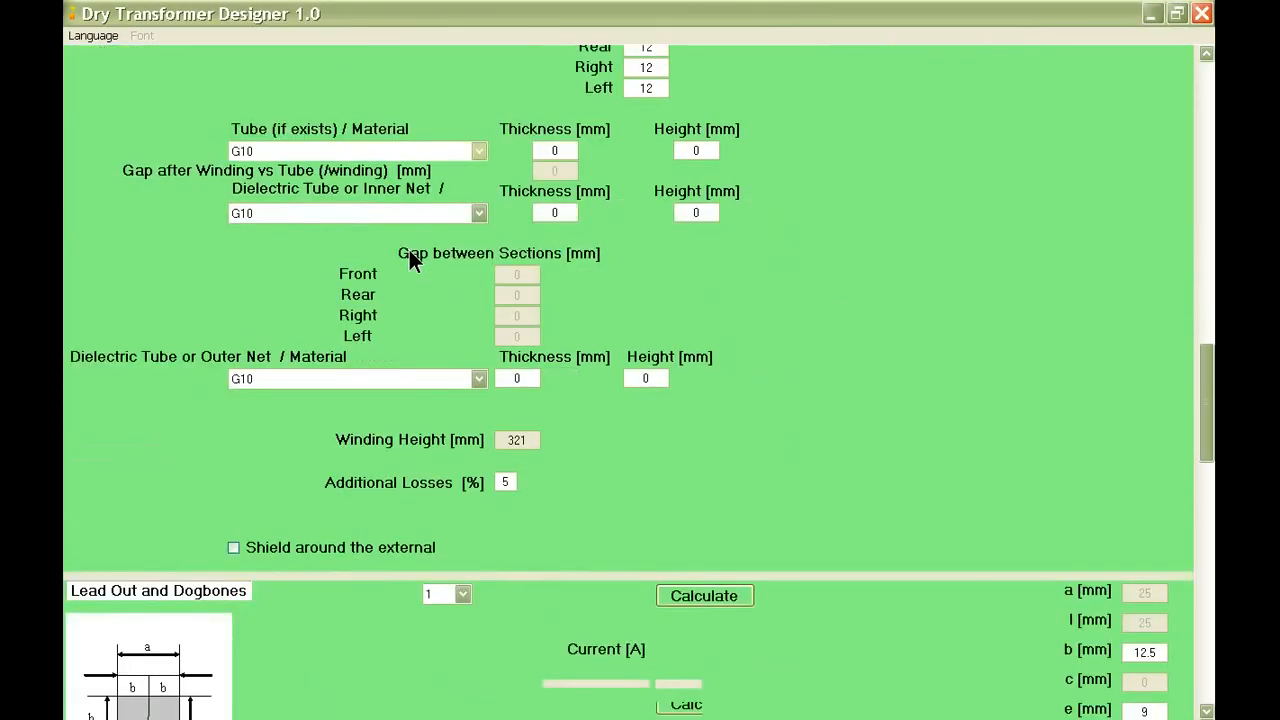
pyautogui.scroll(-14, 407, 249)
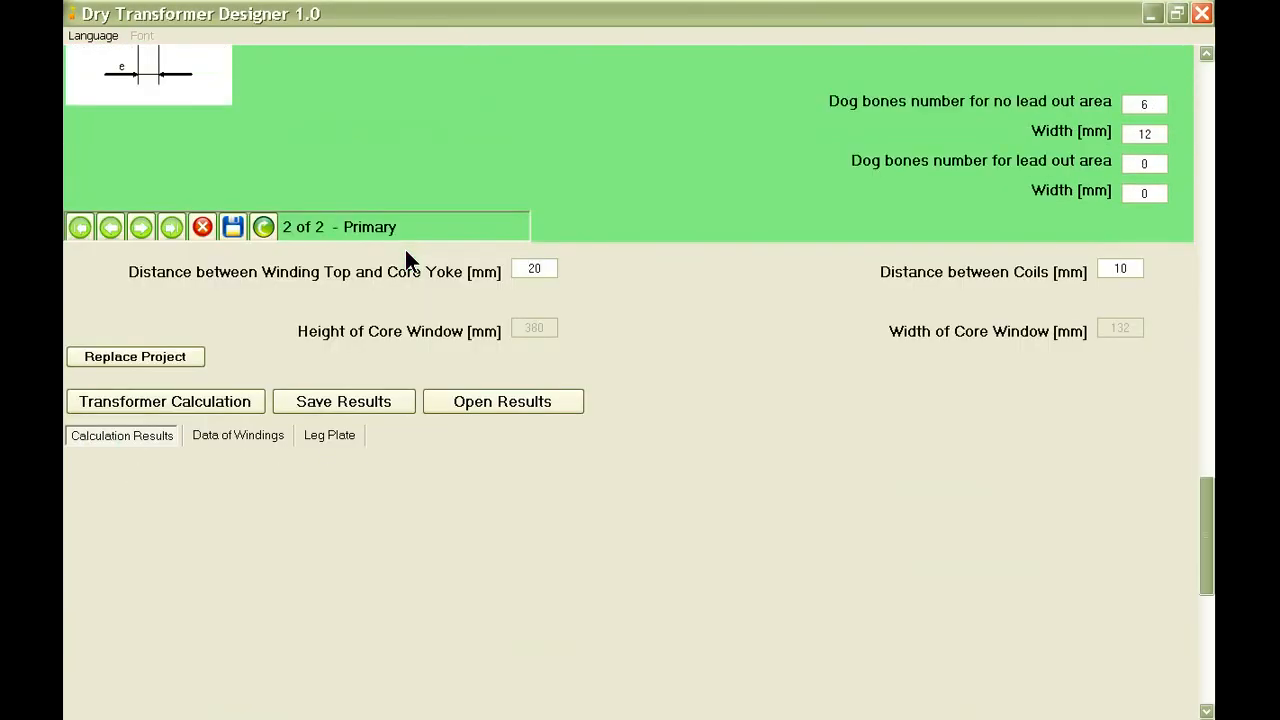
pyautogui.scroll(-4, 405, 262)
pyautogui.click(204, 190)
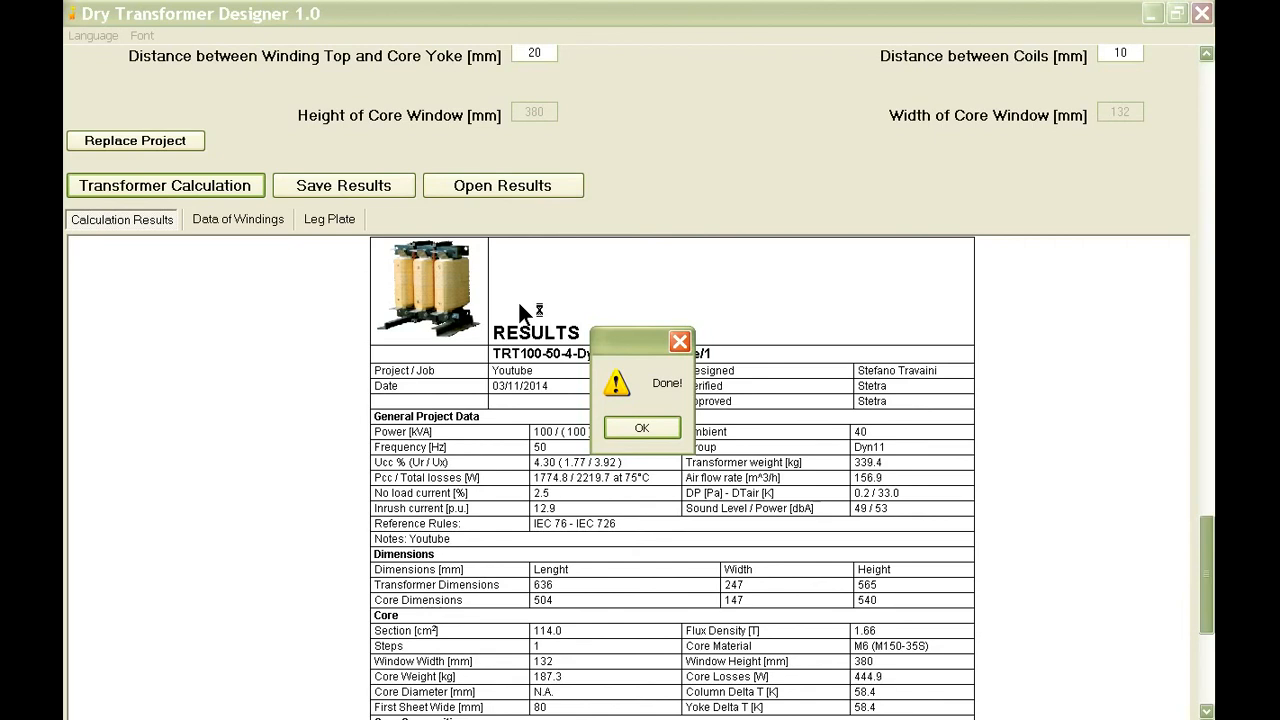
pyautogui.click(660, 425)
# Set the distance between coils to 13 mm.
pyautogui.scroll(2, 735, 190)
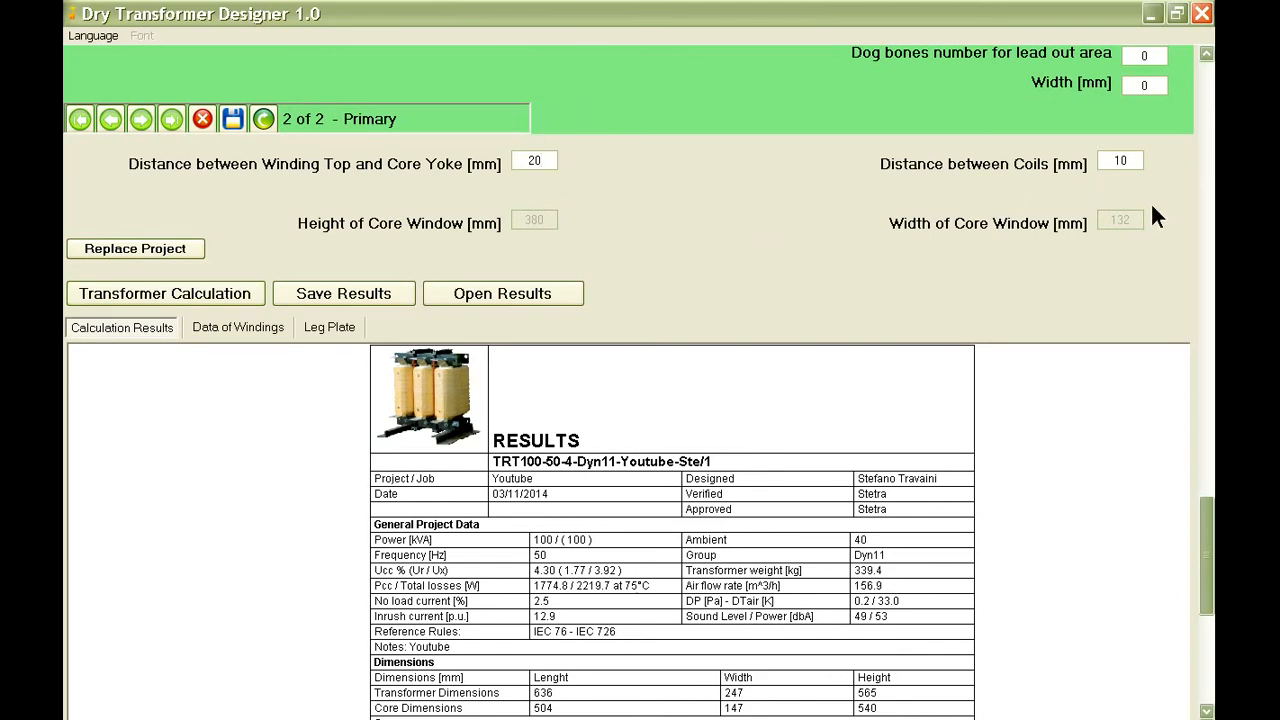
pyautogui.click(1130, 161)
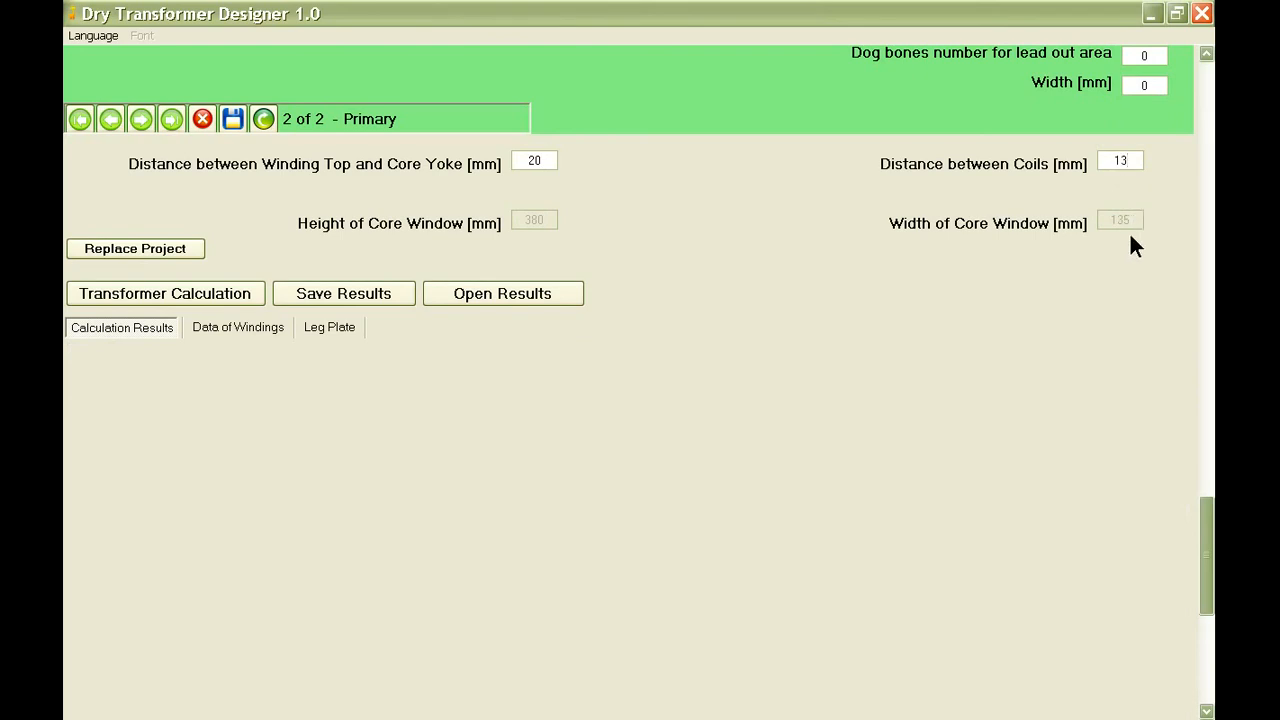
# Replace the stored project with the current transformer data, confirming the replacement.
pyautogui.click(163, 248)
pyautogui.click(592, 423)
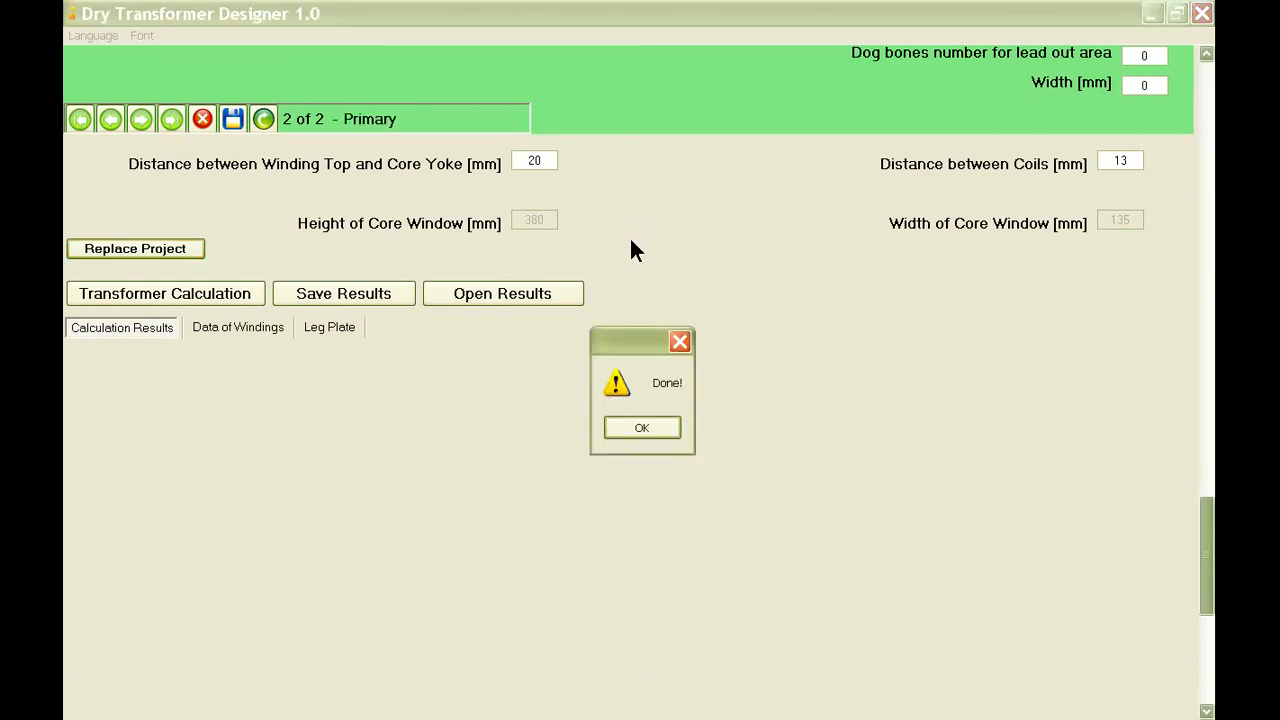
pyautogui.click(610, 428)
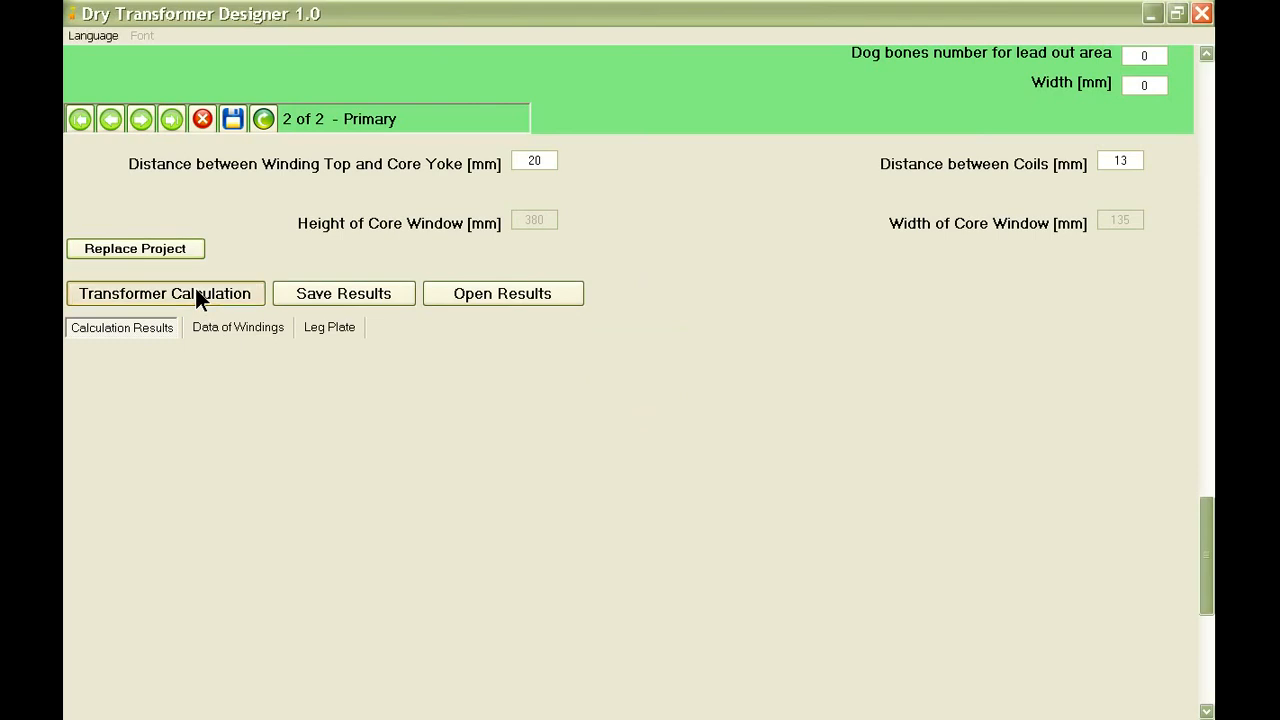
# Run the transformer calculation with the new coil distance and review the general data, core and core composition results.
pyautogui.click(197, 293)
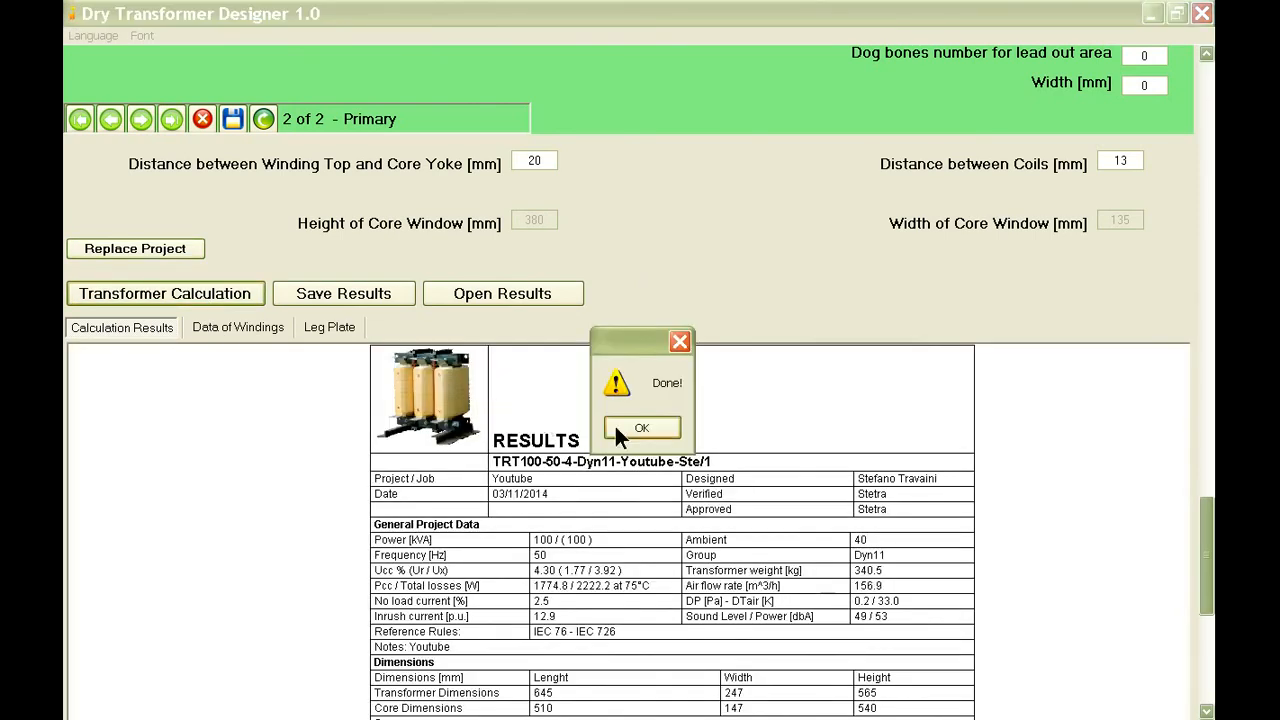
pyautogui.click(626, 428)
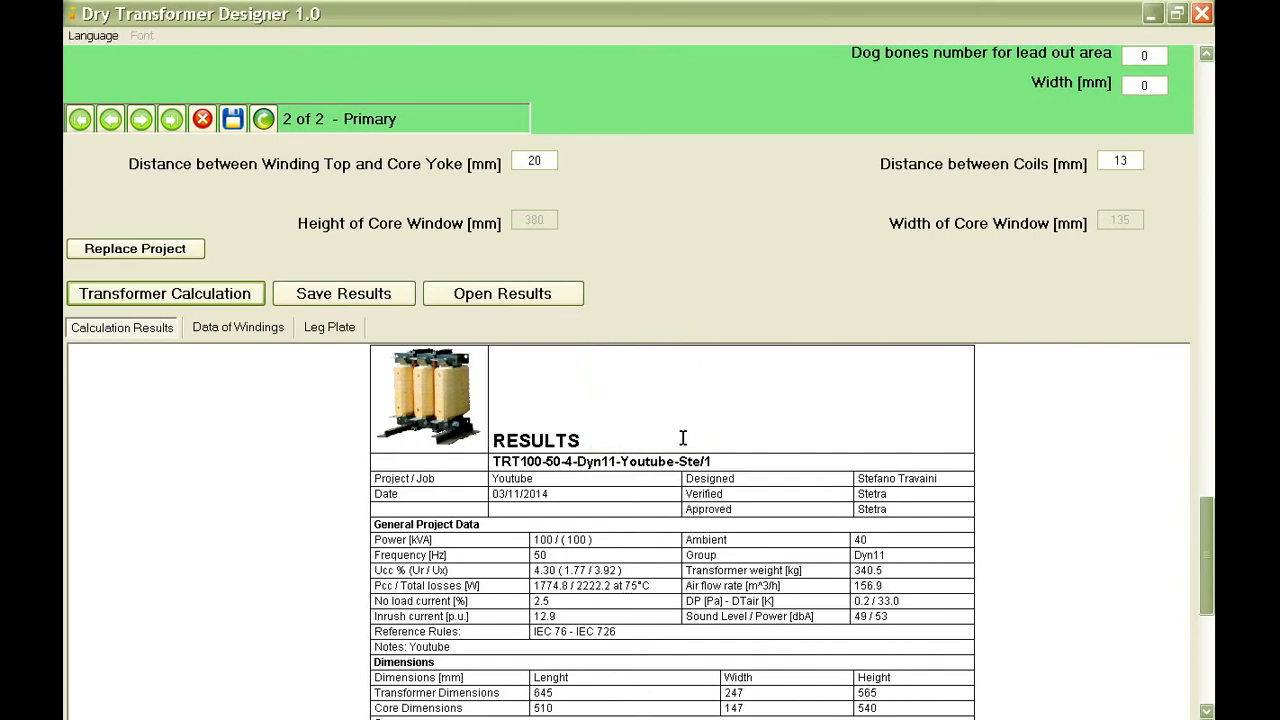
pyautogui.scroll(-3, 680, 440)
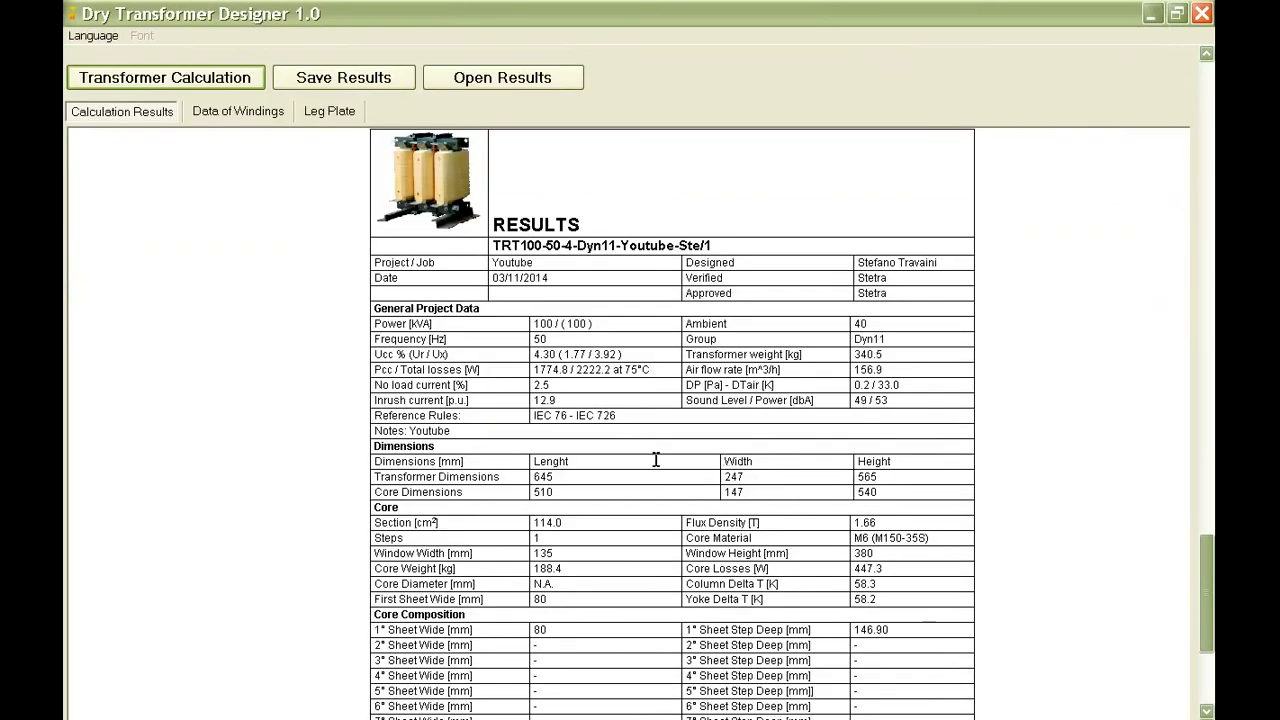
pyautogui.scroll(-2, 656, 459)
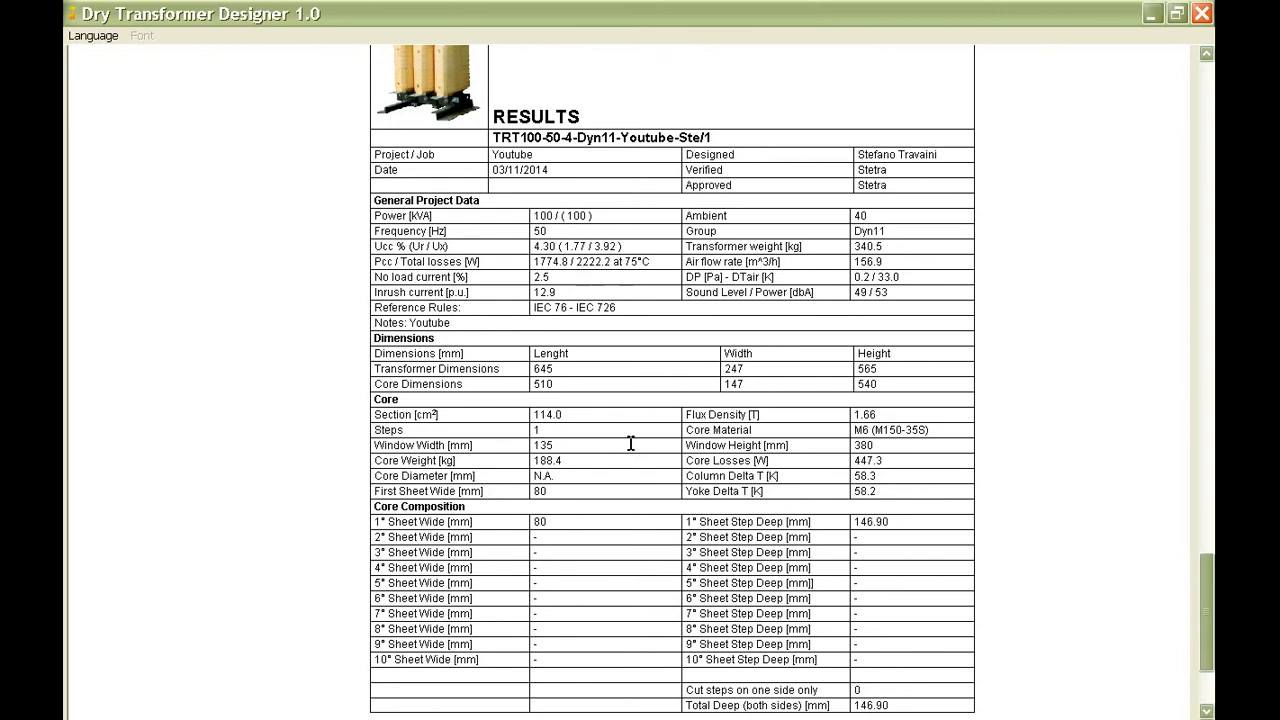
pyautogui.scroll(-2, 631, 443)
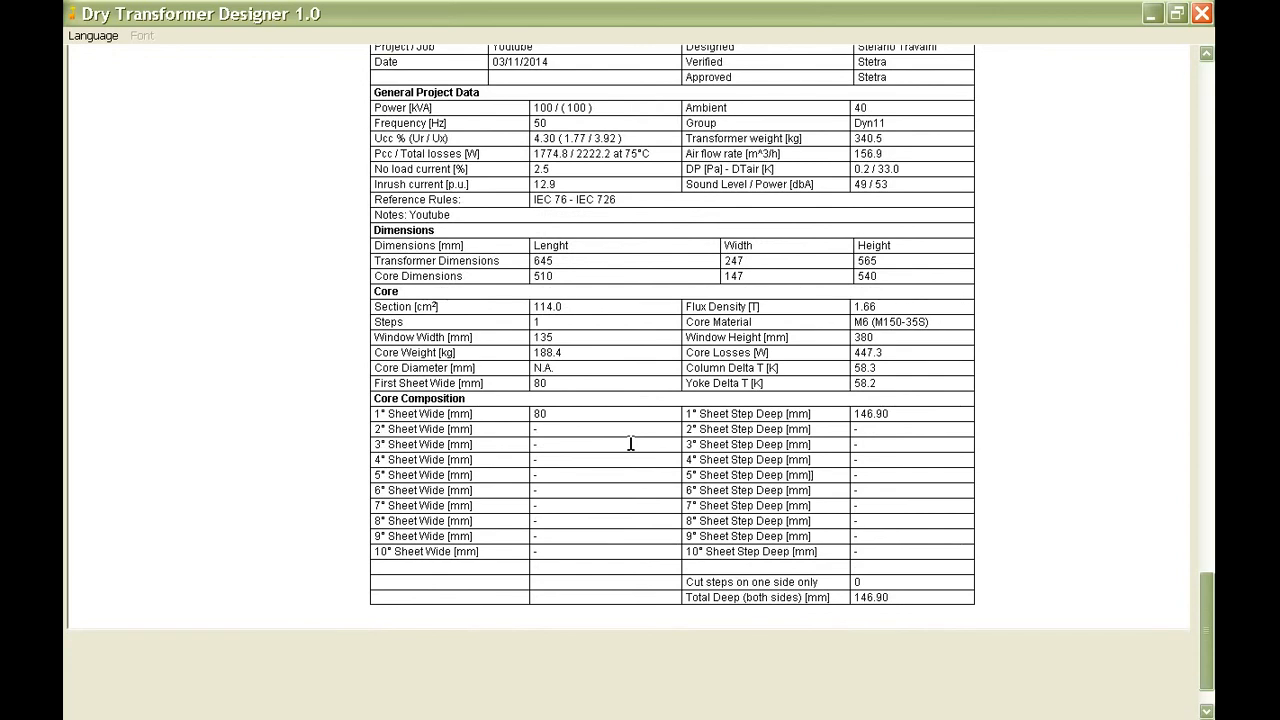
pyautogui.scroll(2, 631, 443)
pyautogui.scroll(2, 631, 443)
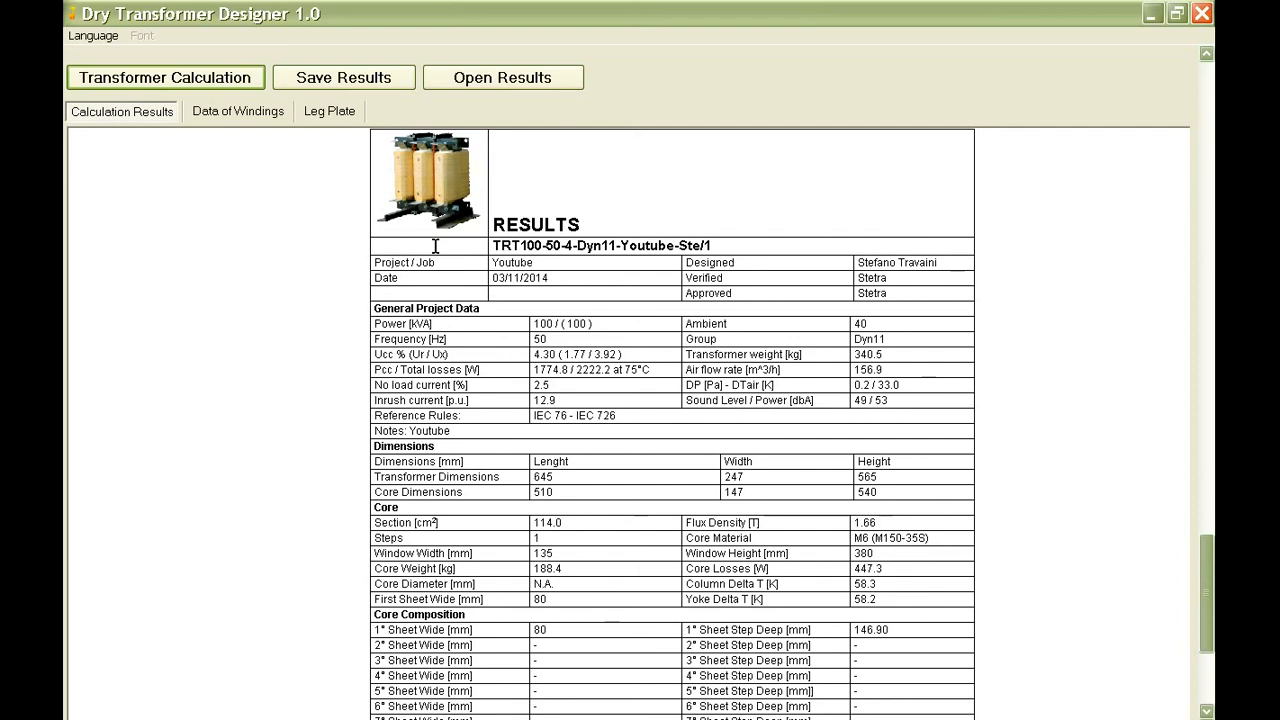
# Save the calculation results as documents.
pyautogui.scroll(2, 435, 246)
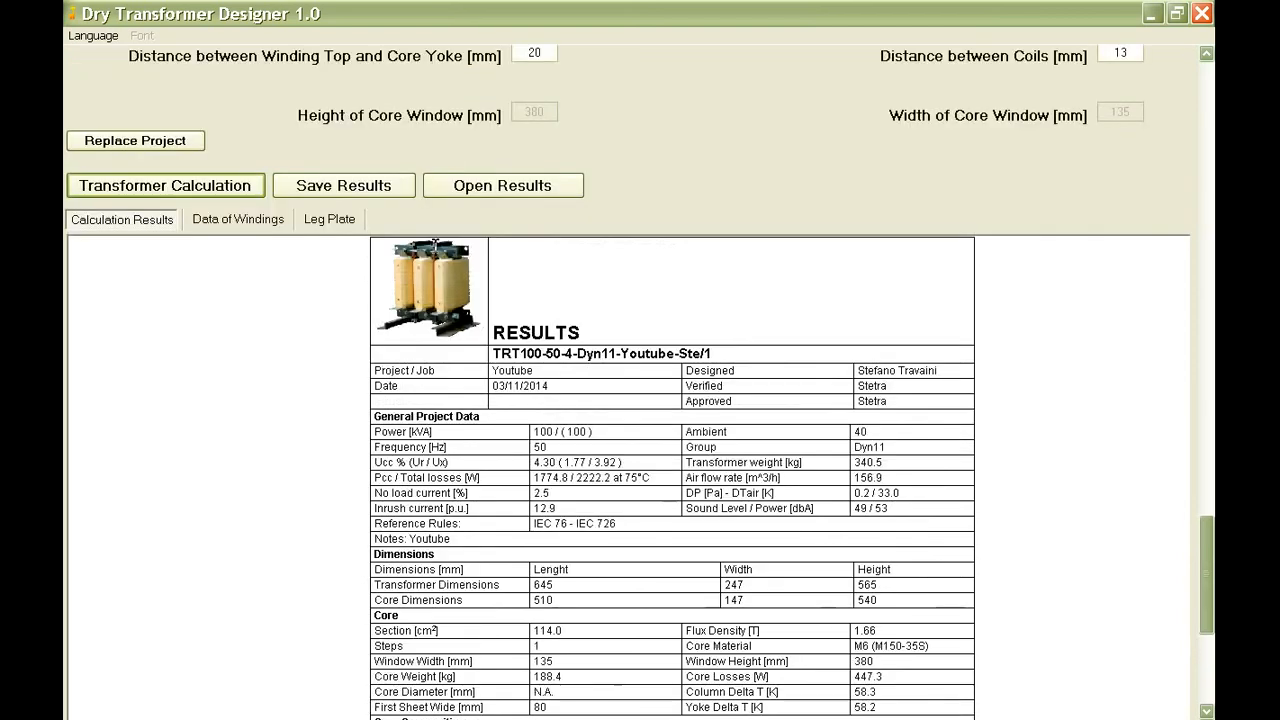
pyautogui.click(357, 180)
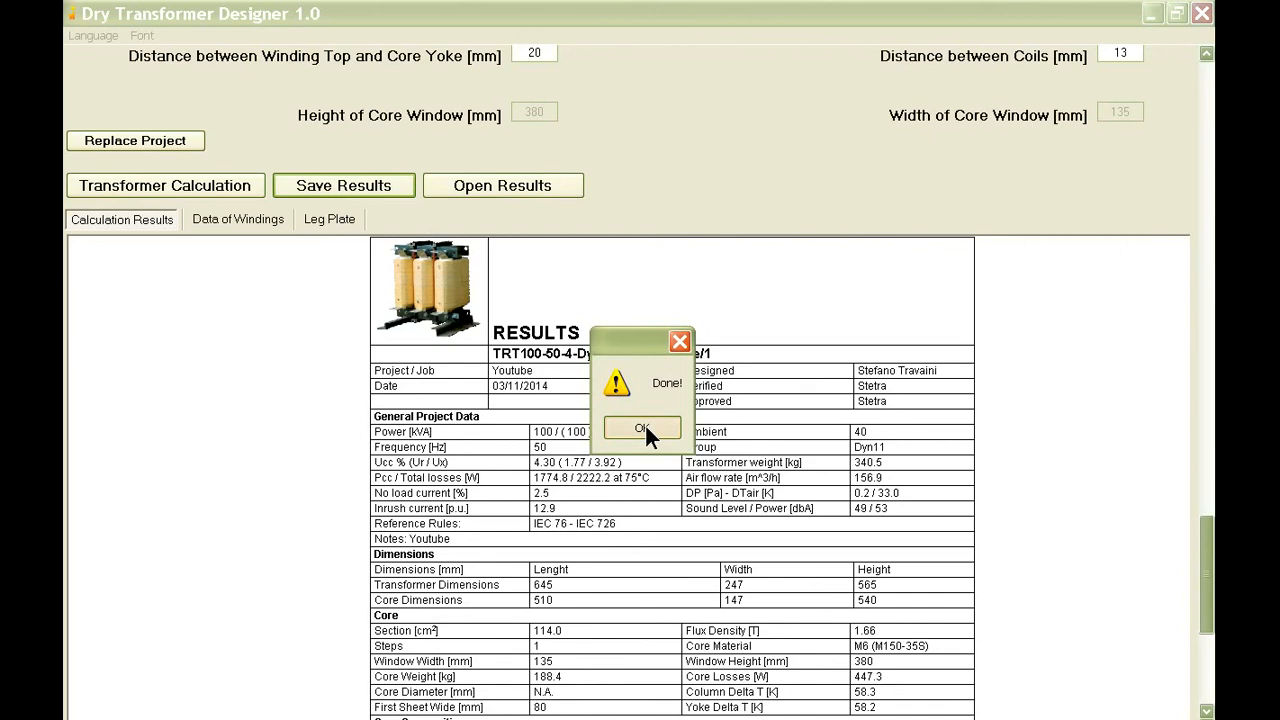
pyautogui.click(644, 426)
# Open the saved general results document TRT100-50-4-Dyn11-Youtube-Ste-1.doc in Word.
pyautogui.click(503, 188)
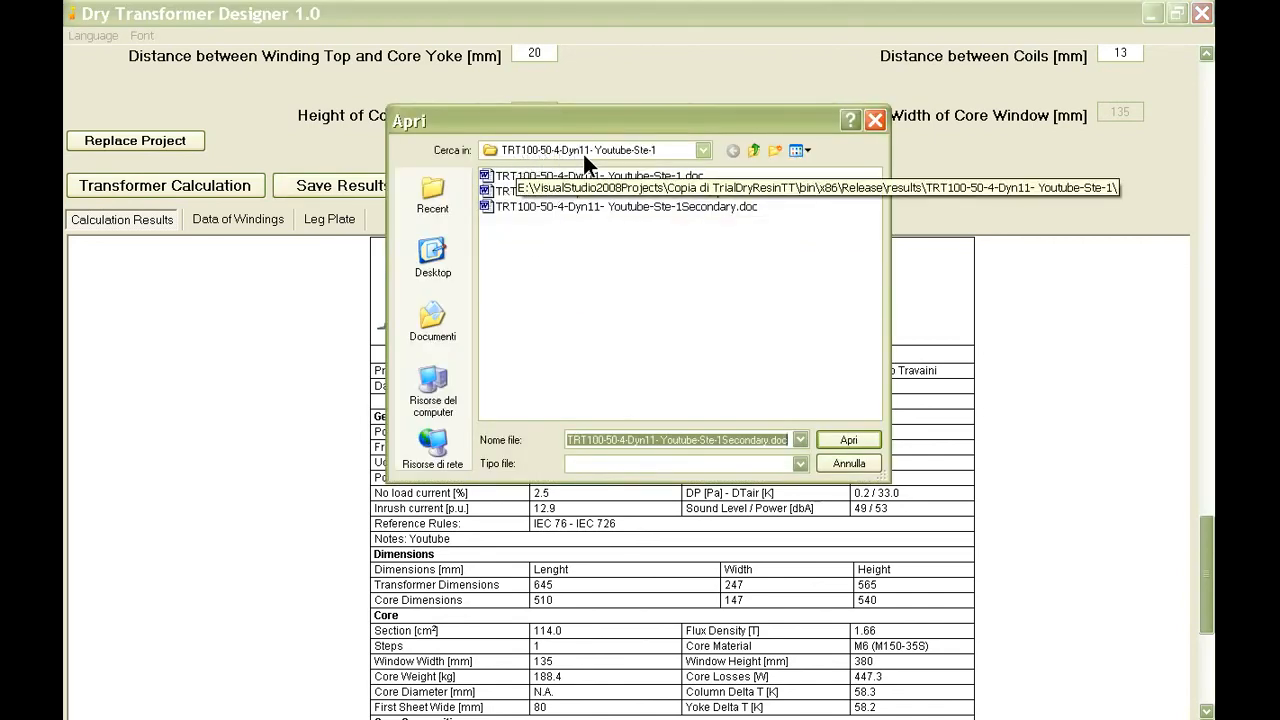
pyautogui.doubleClick(633, 176)
pyautogui.scroll(-1, 1073, 245)
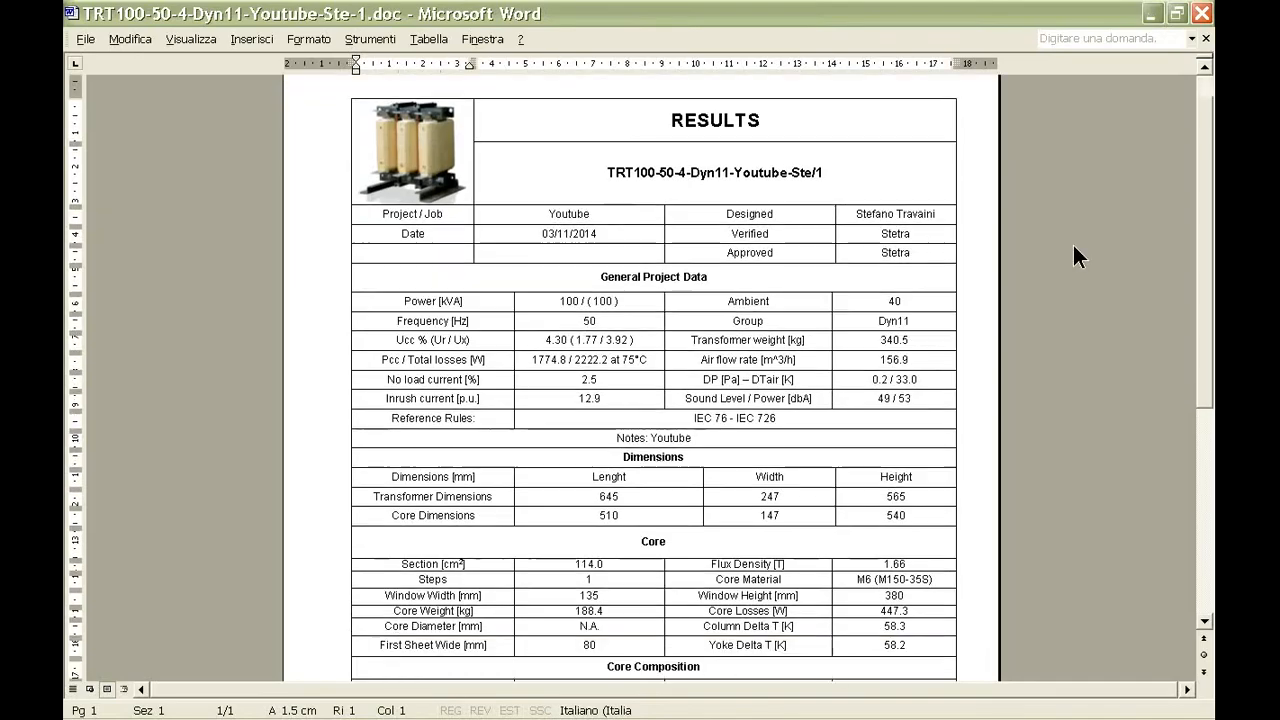
pyautogui.scroll(-1, 1073, 245)
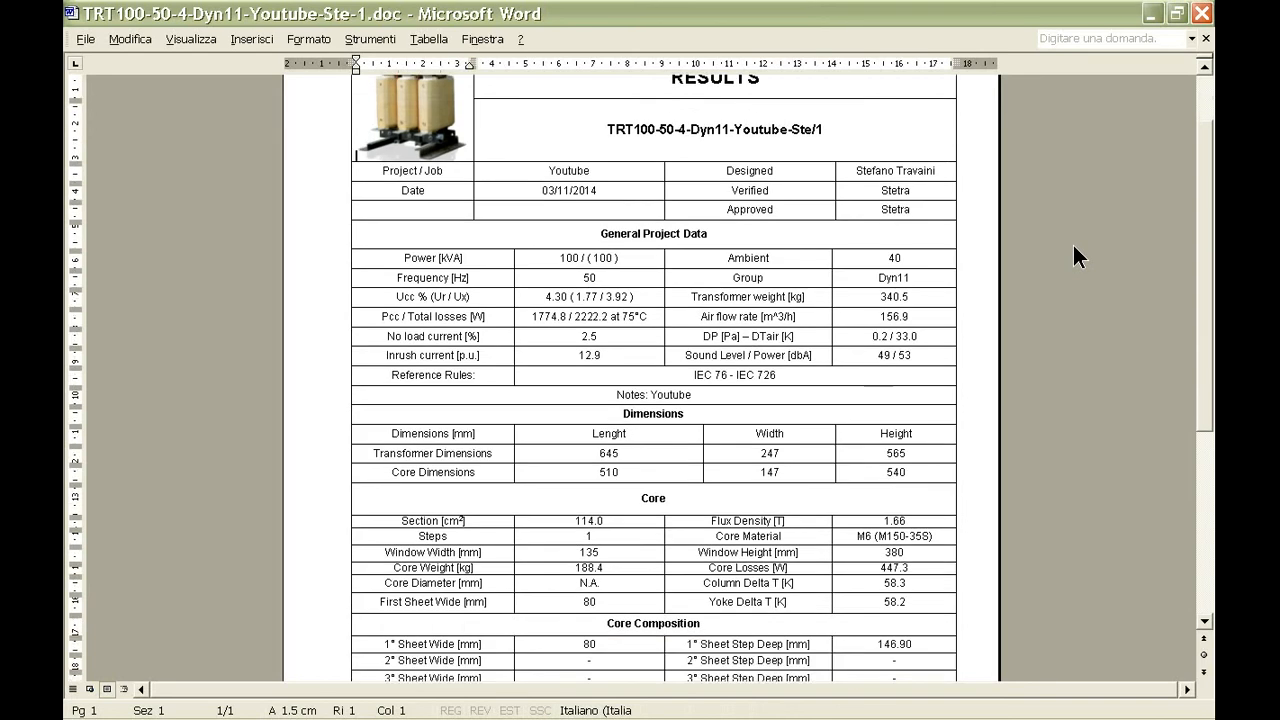
# Replace the Project / Job entry in the results document's header table with Myproject.
pyautogui.click(606, 173)
pyautogui.moveTo(606, 173); pyautogui.dragTo(538, 171)
pyautogui.write('M')
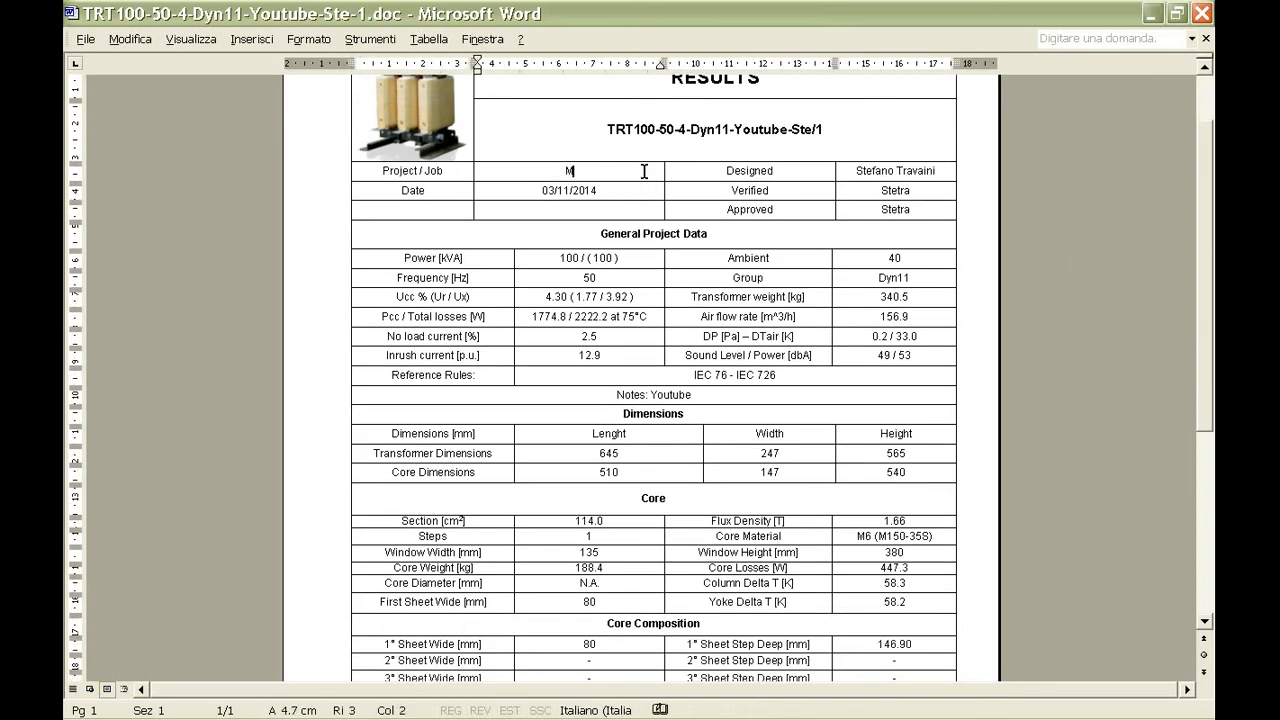
pyautogui.write('yproject')
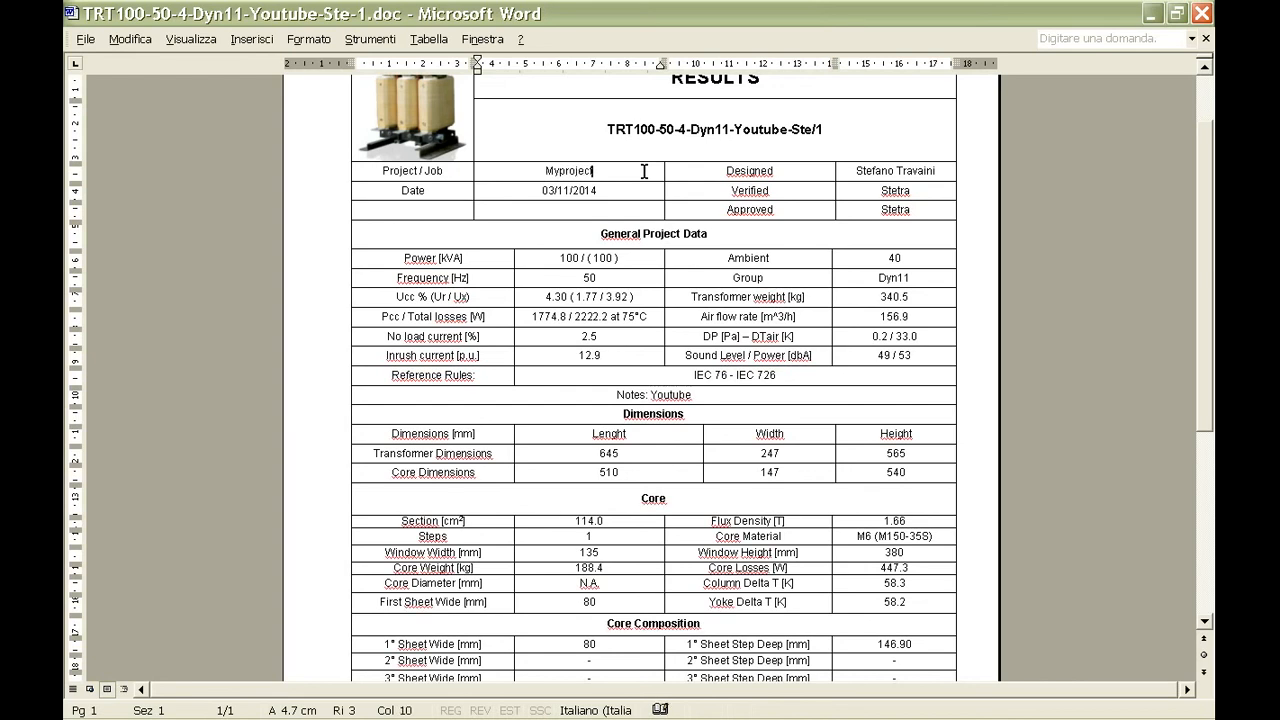
pyautogui.click(610, 194)
# Examine the general project data, dimensions, core and core composition tables in the results document.
pyautogui.scroll(-1, 647, 193)
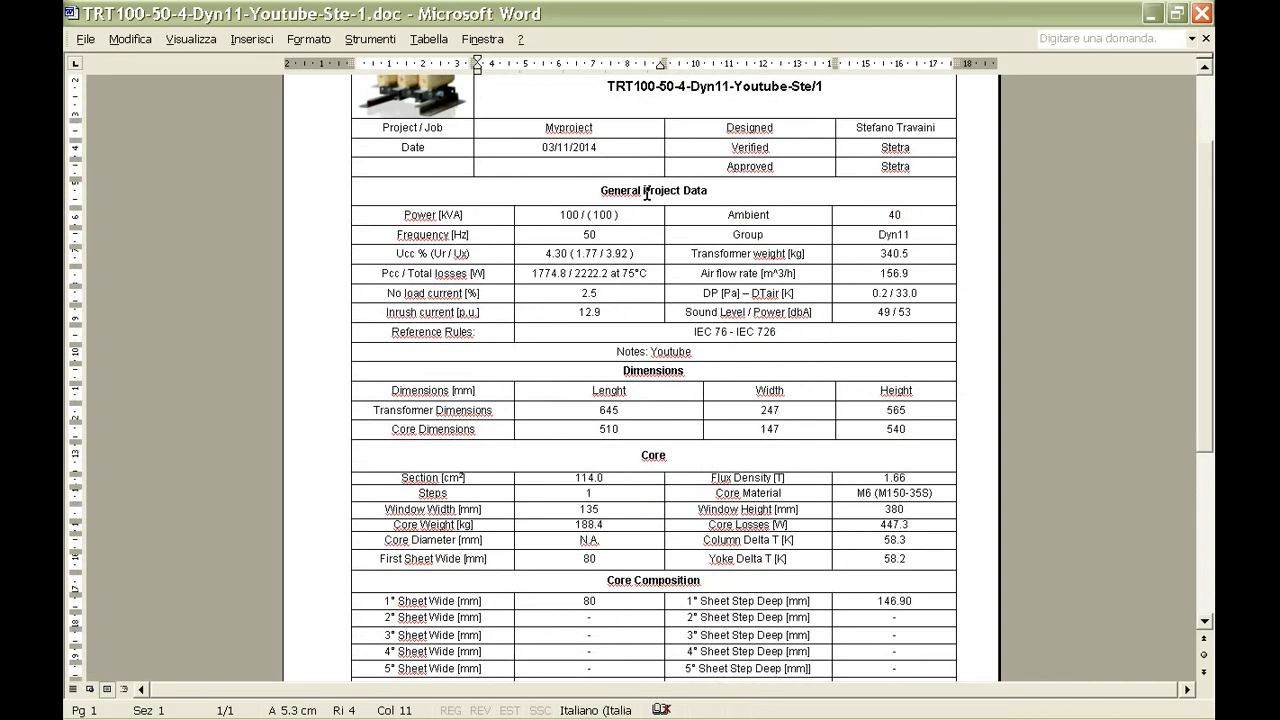
pyautogui.scroll(-1, 647, 193)
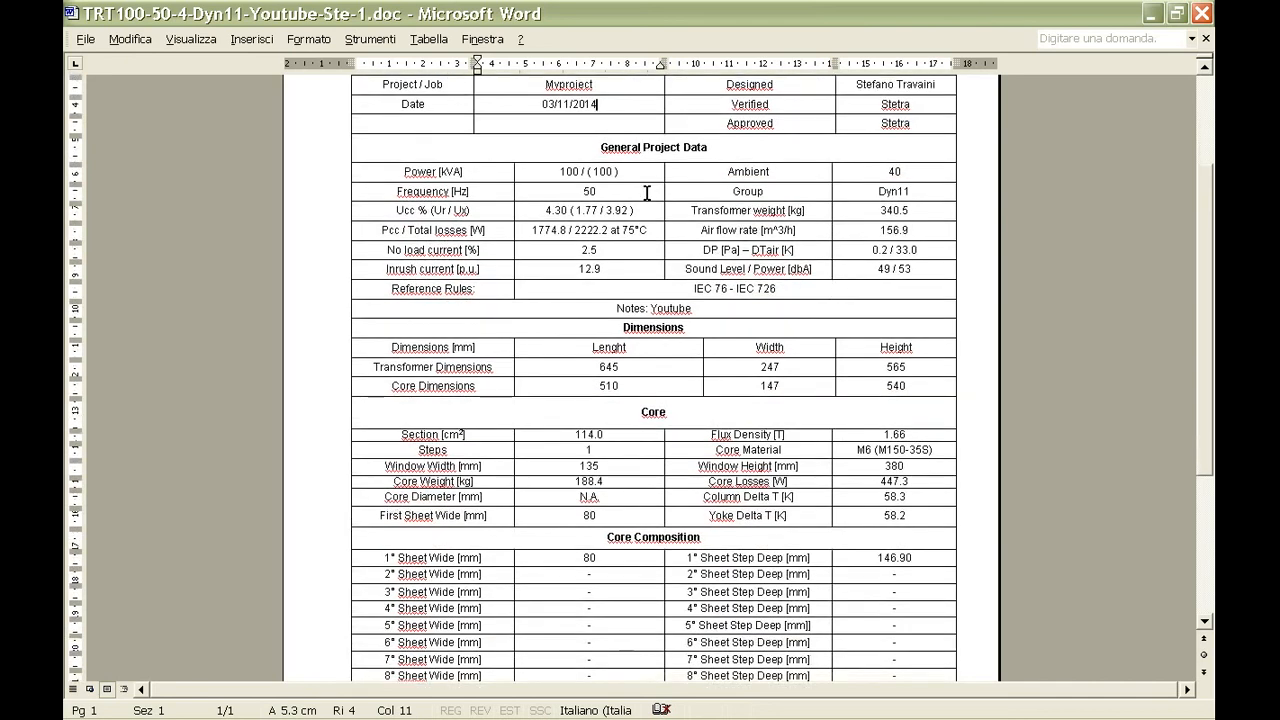
pyautogui.scroll(-1, 647, 193)
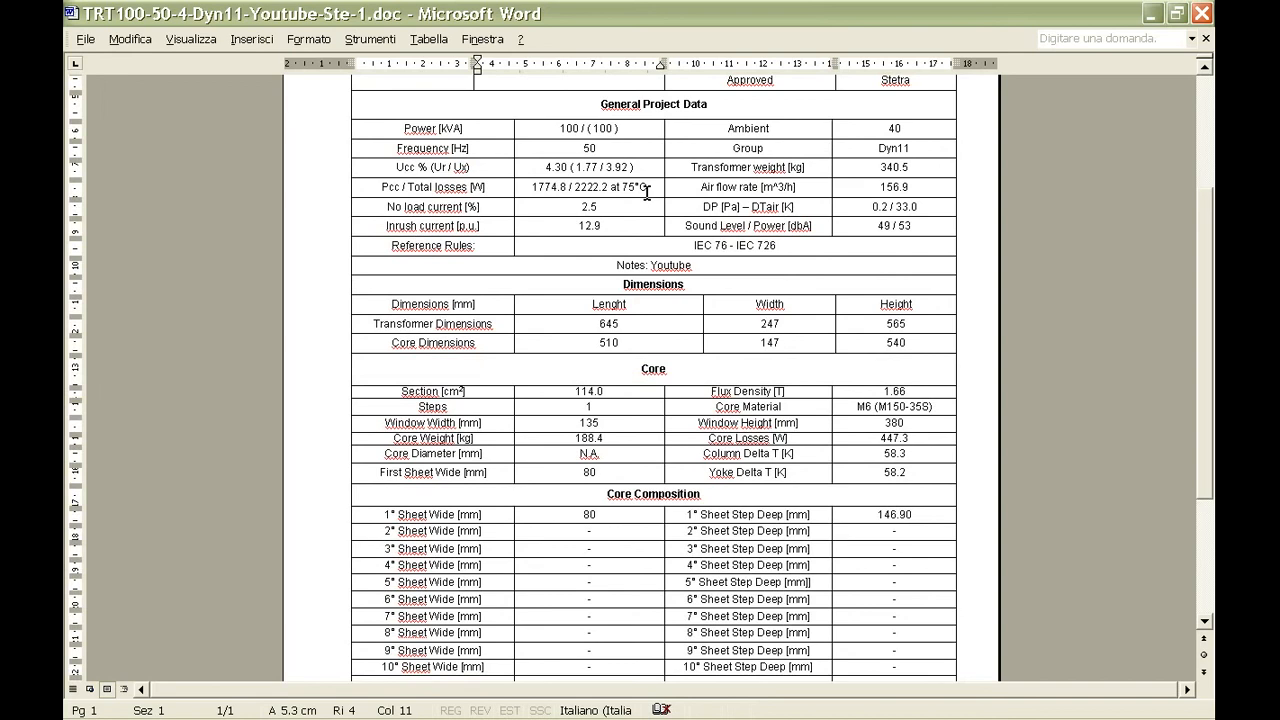
pyautogui.scroll(-1, 647, 193)
pyautogui.scroll(1, 647, 193)
pyautogui.scroll(1, 647, 193)
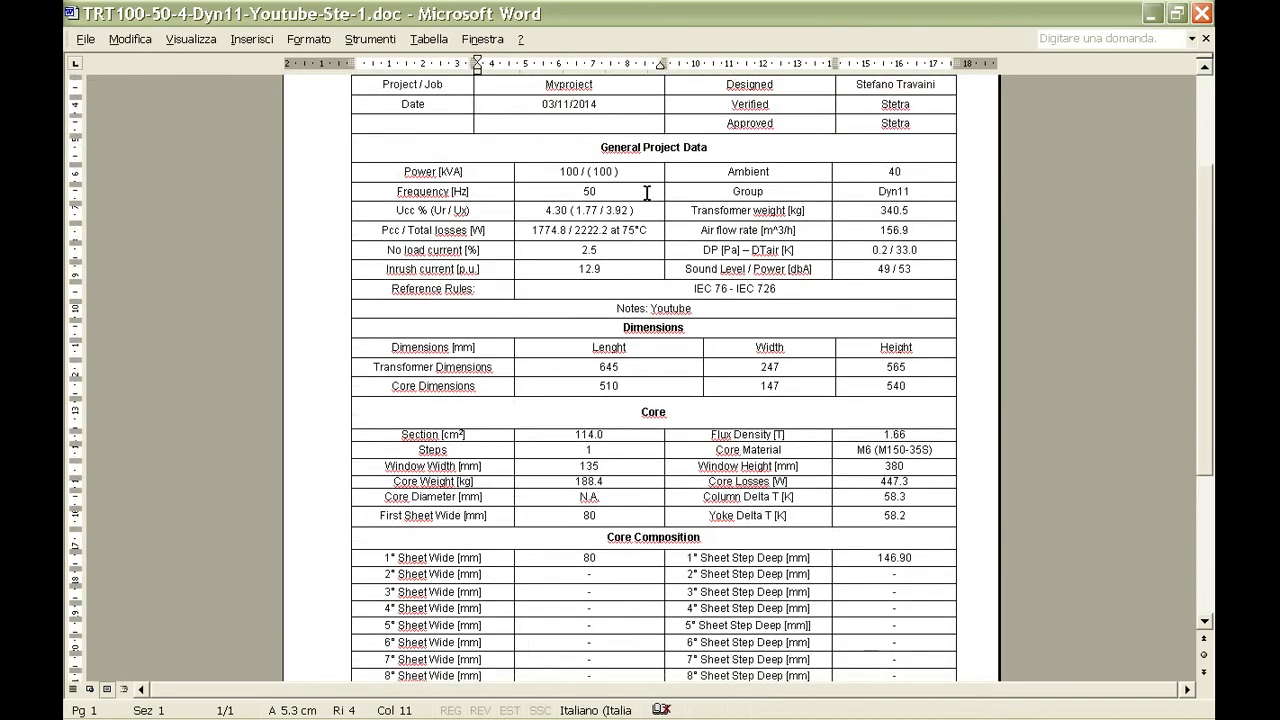
pyautogui.scroll(4, 647, 193)
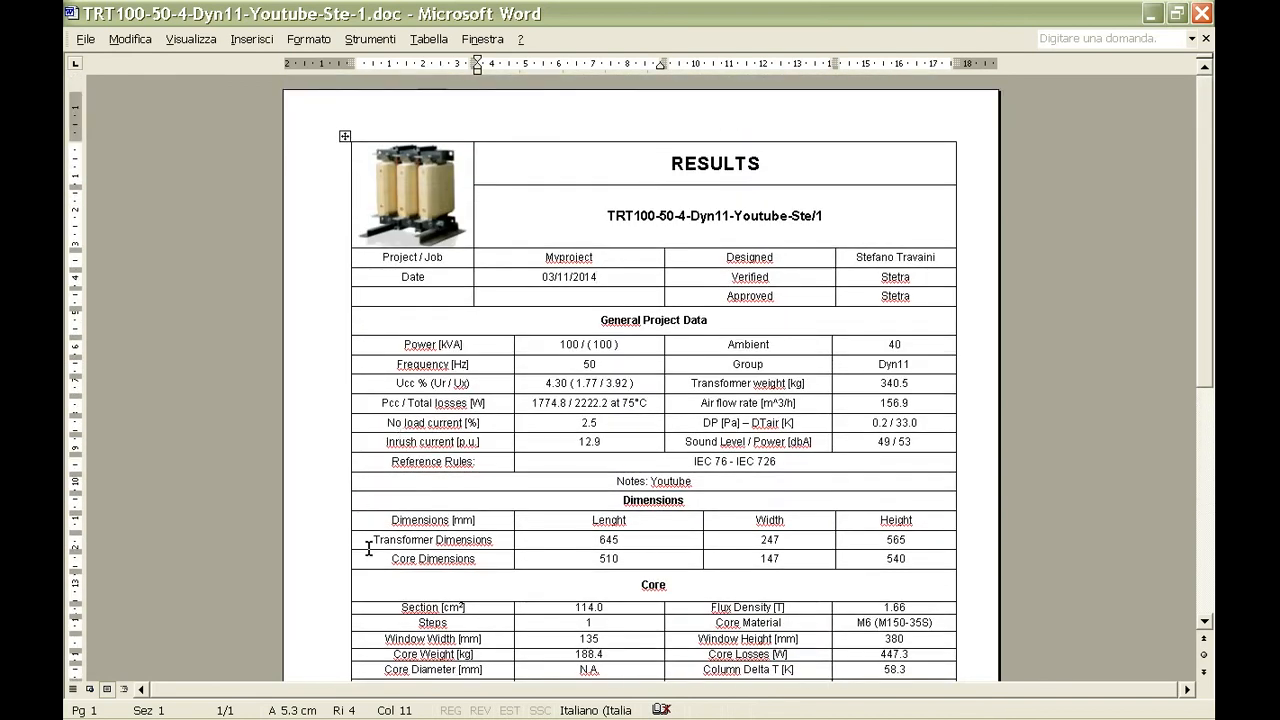
# Return to Dry Transformer Designer and open the primary winding's results document, TRT100-50-4-Dyn11-Youtube-Ste-1Primary.doc.
pyautogui.click(240, 705)
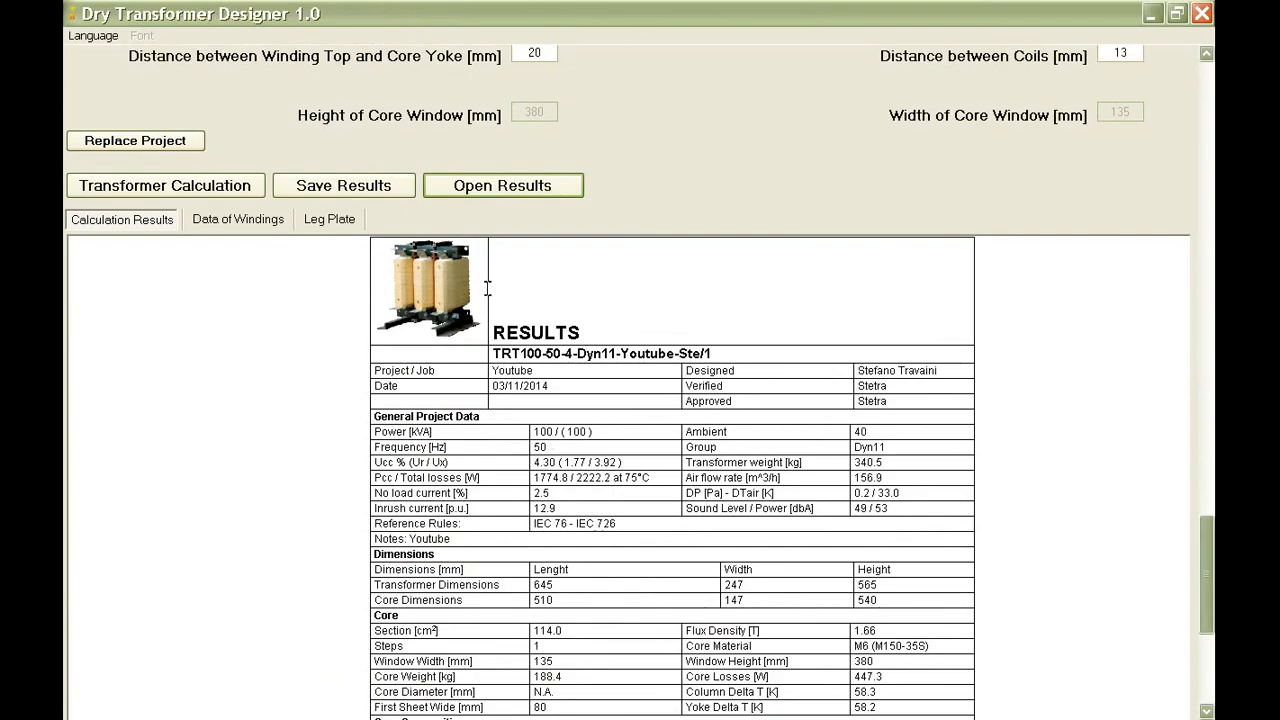
pyautogui.click(478, 186)
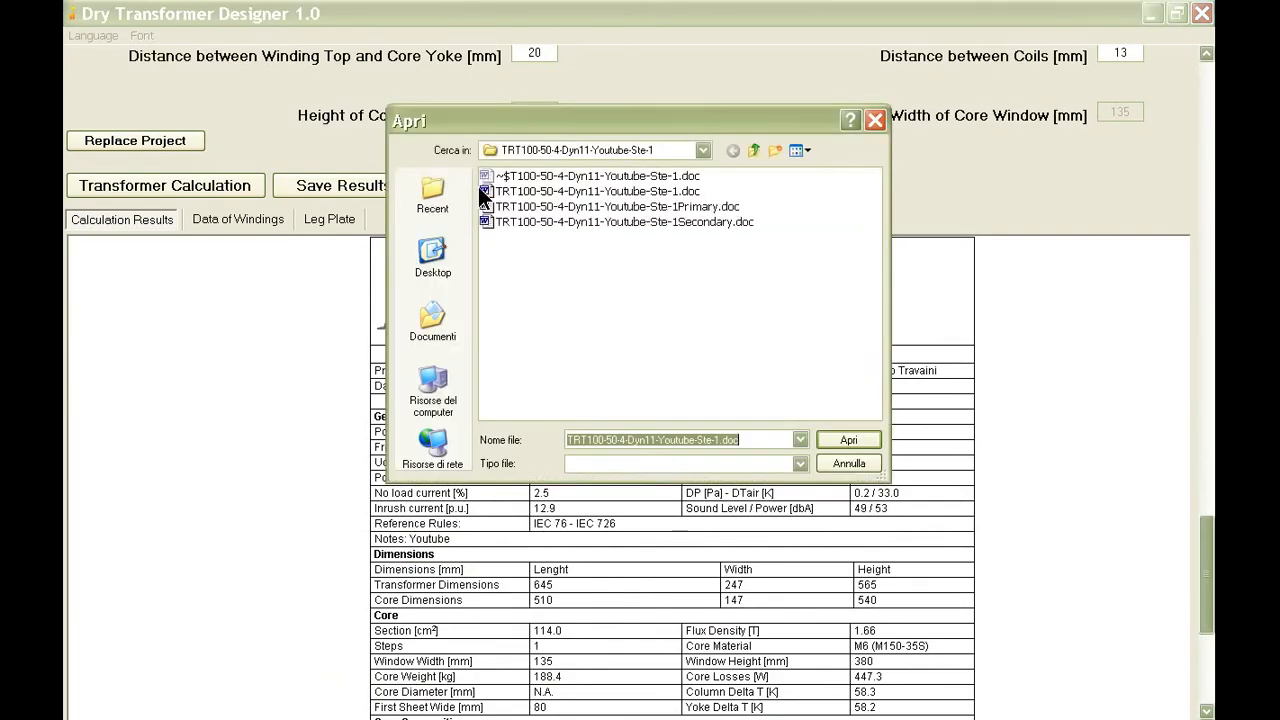
pyautogui.click(588, 207)
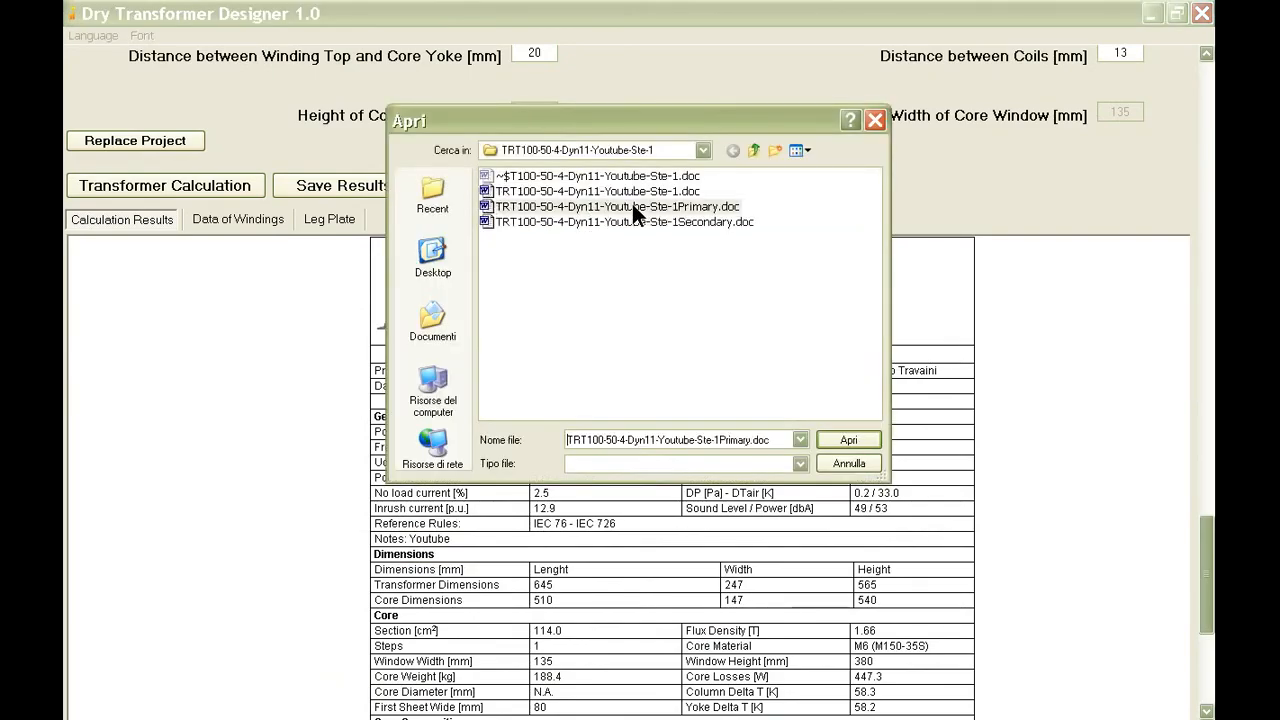
pyautogui.click(840, 441)
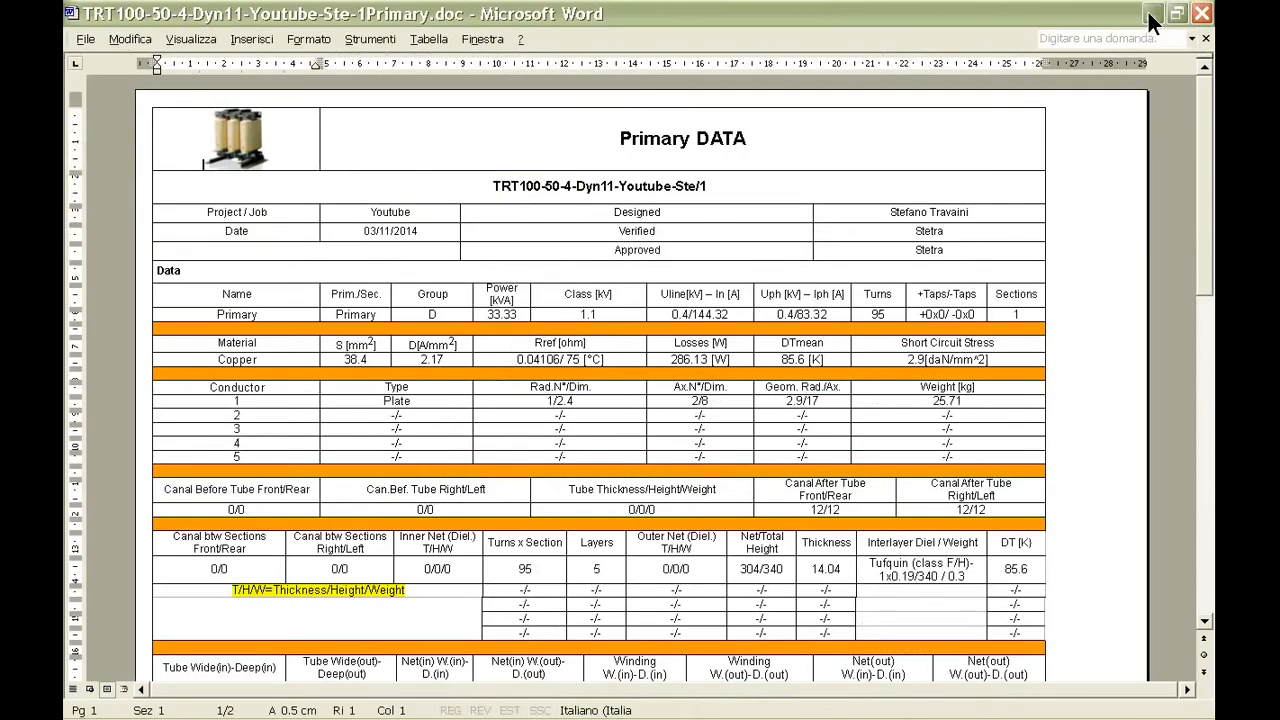
# Examine both pages of the primary winding's data document, including conductor, canal and resin tables, and return to Dry Transformer Designer.
pyautogui.scroll(-1, 1095, 237)
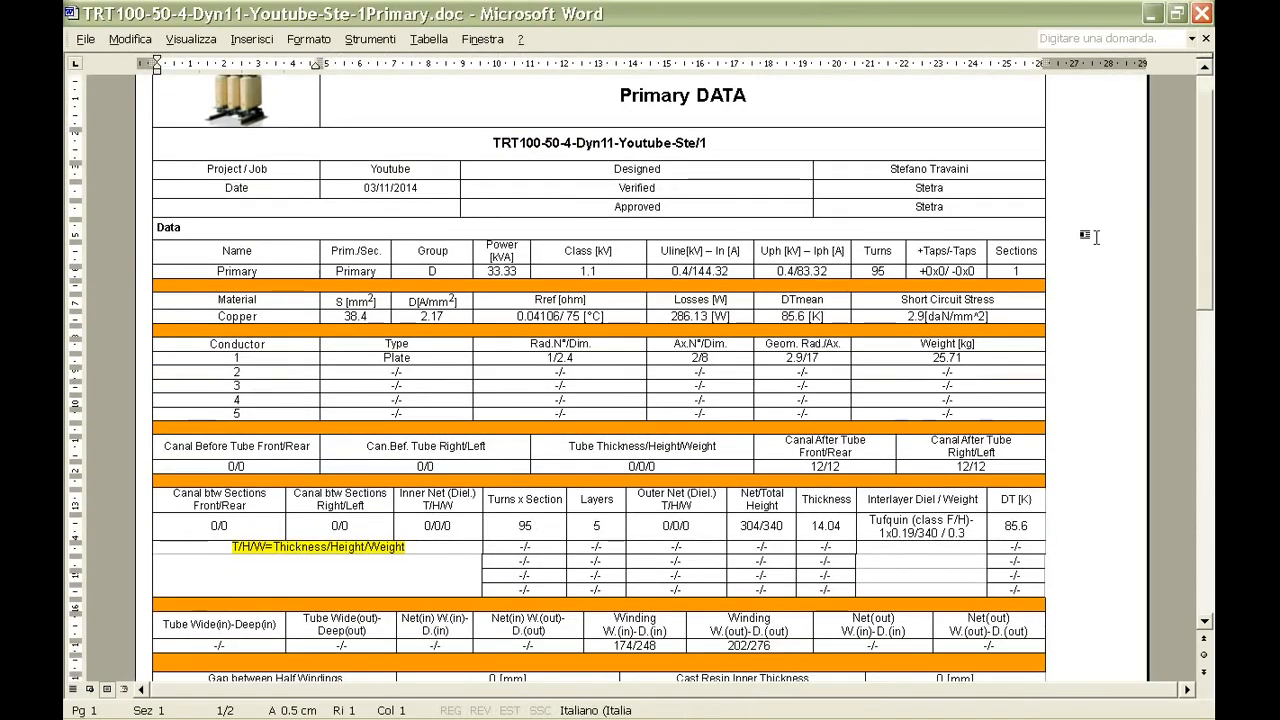
pyautogui.scroll(-1, 1095, 237)
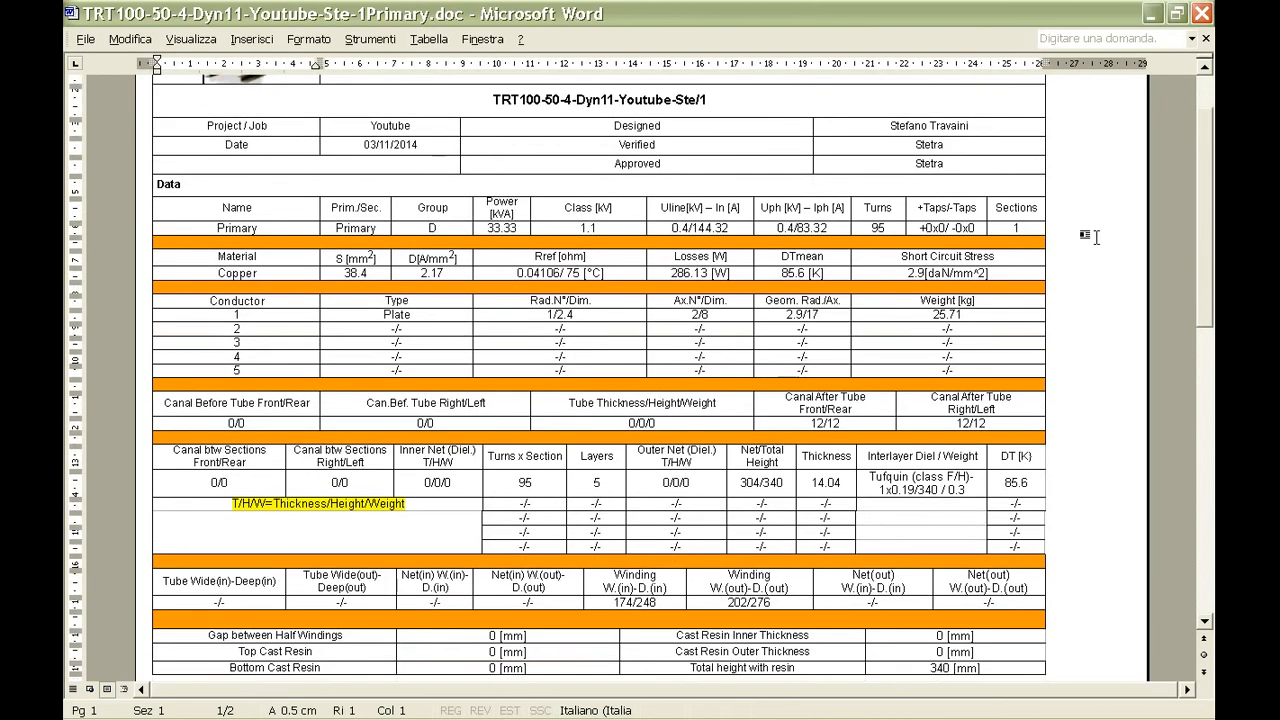
pyautogui.scroll(-1, 1095, 237)
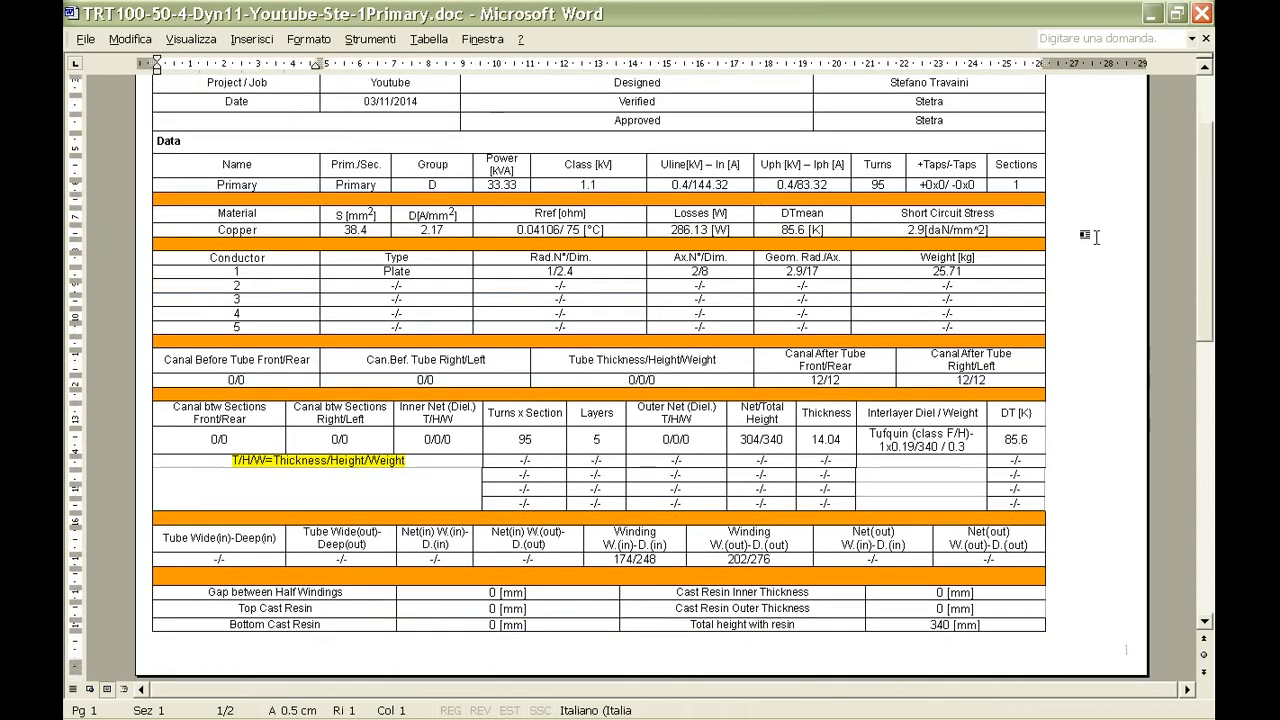
pyautogui.scroll(-1, 1095, 237)
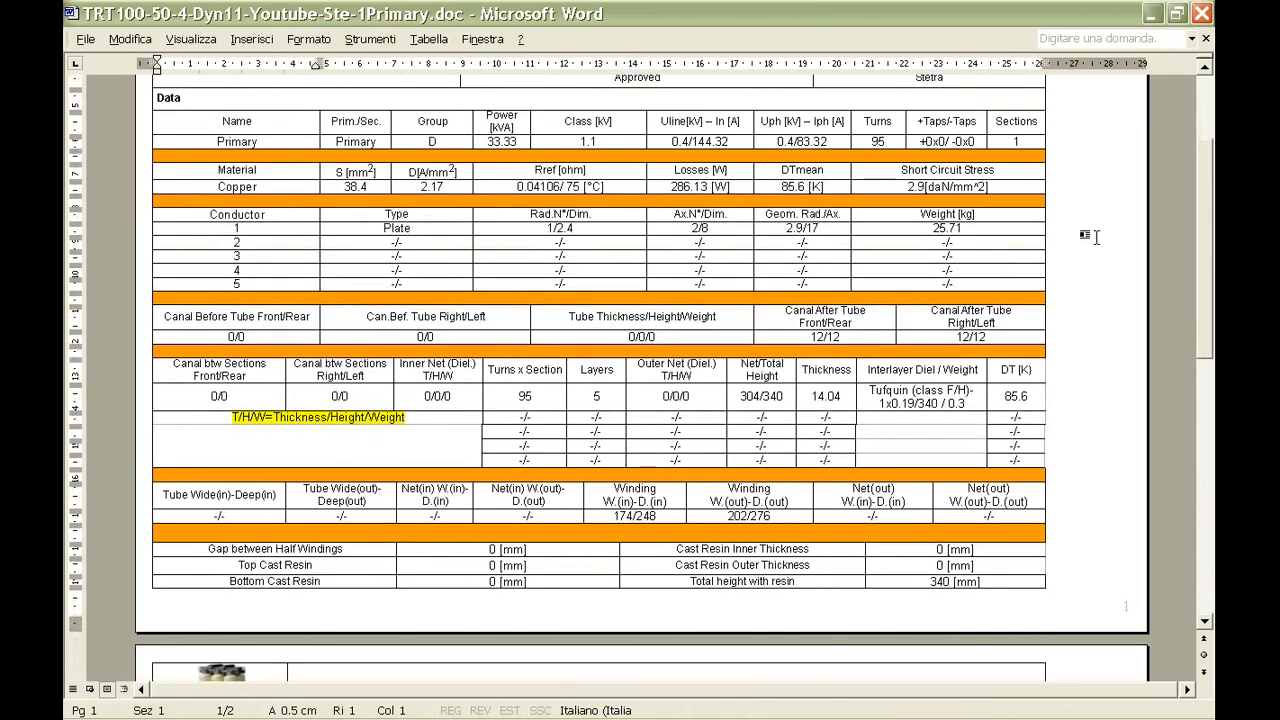
pyautogui.scroll(-1, 1095, 237)
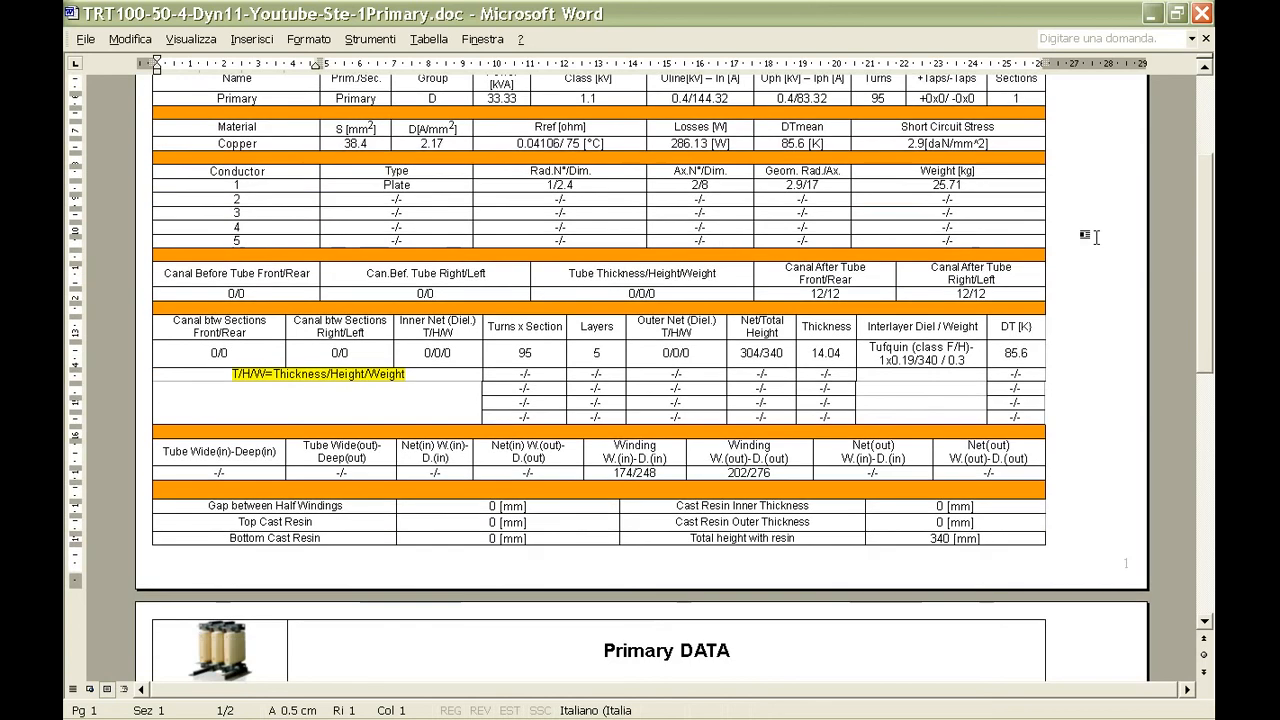
pyautogui.scroll(-1, 1095, 237)
pyautogui.scroll(-1, 1095, 237)
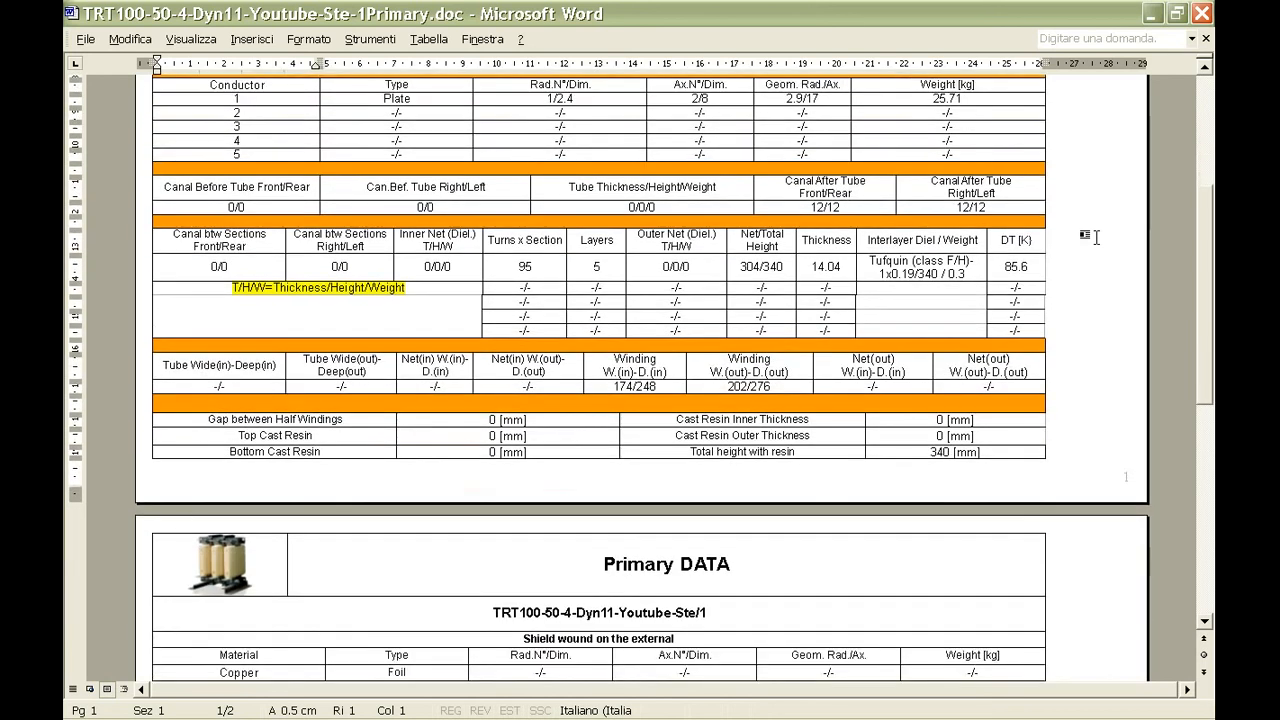
pyautogui.scroll(-1, 1095, 237)
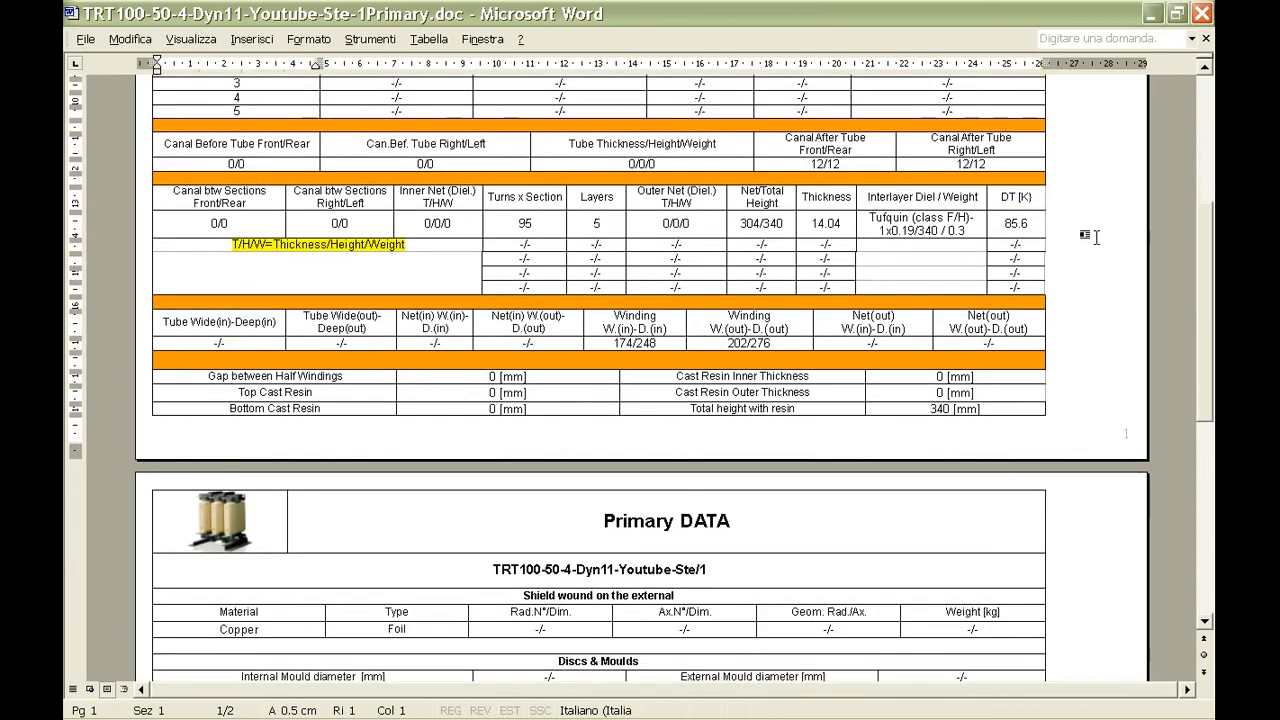
pyautogui.scroll(-1, 1095, 237)
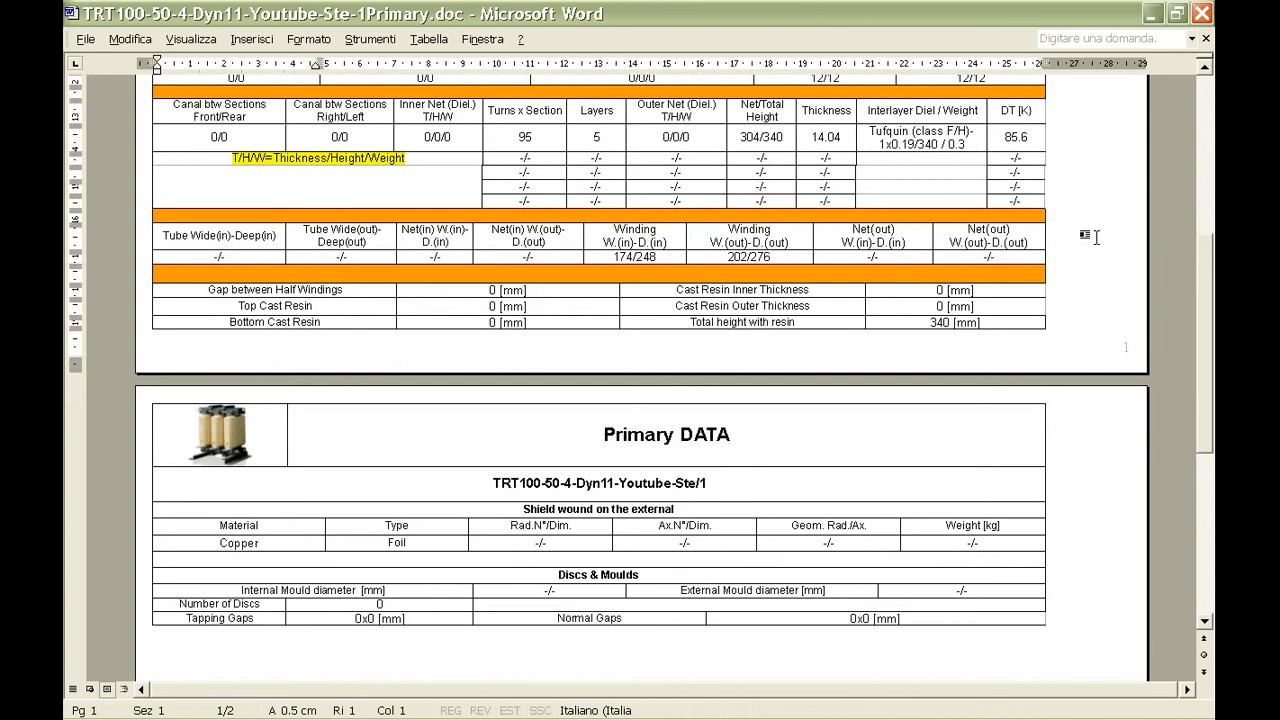
pyautogui.scroll(4, 1095, 237)
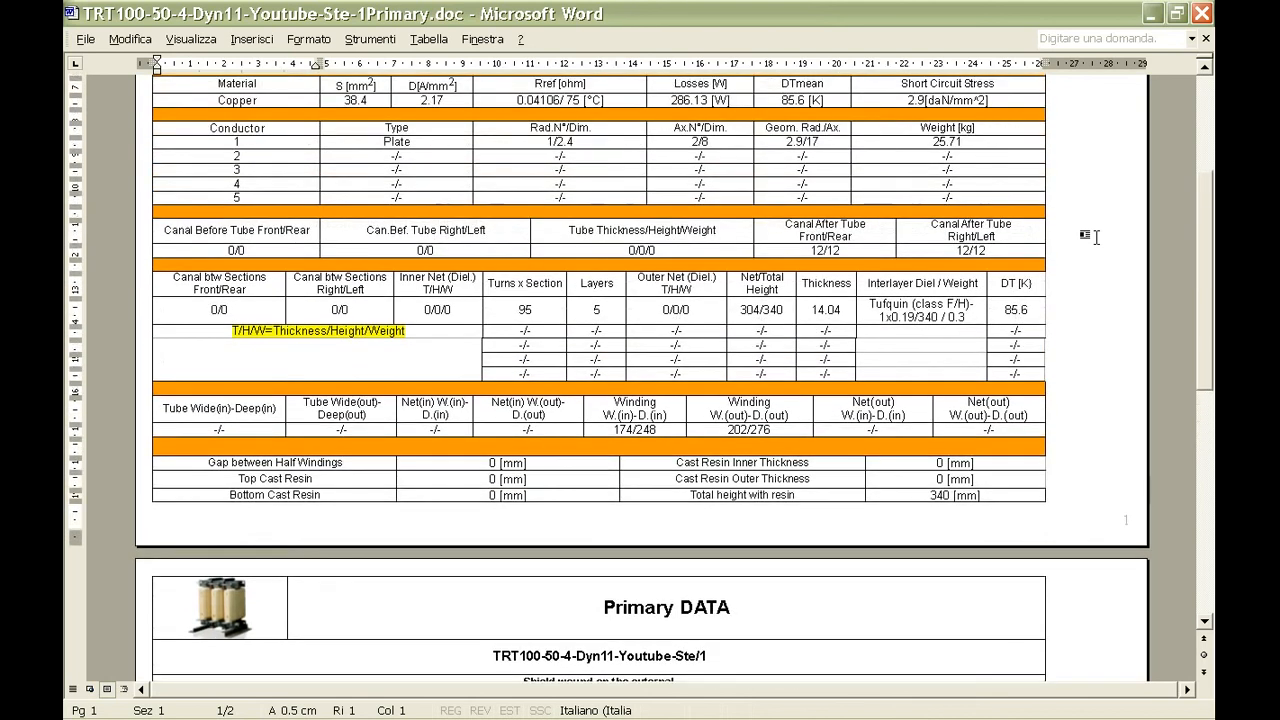
pyautogui.scroll(4, 1095, 237)
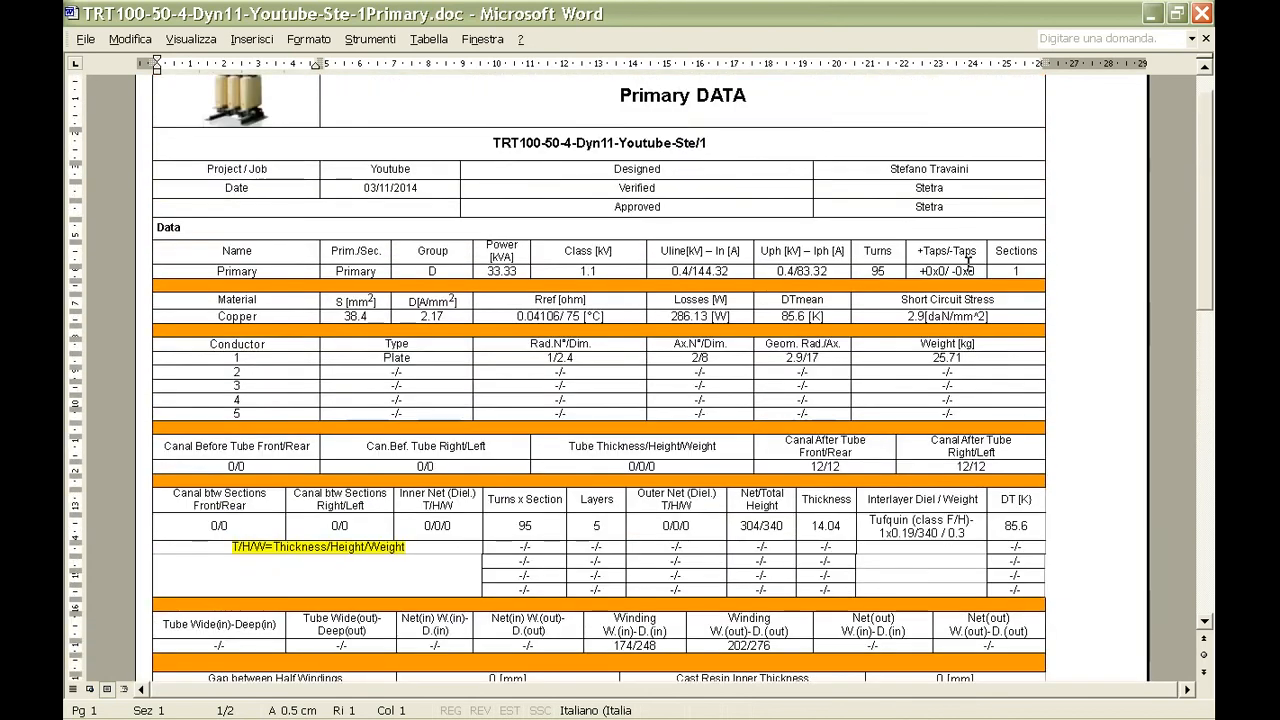
pyautogui.click(236, 709)
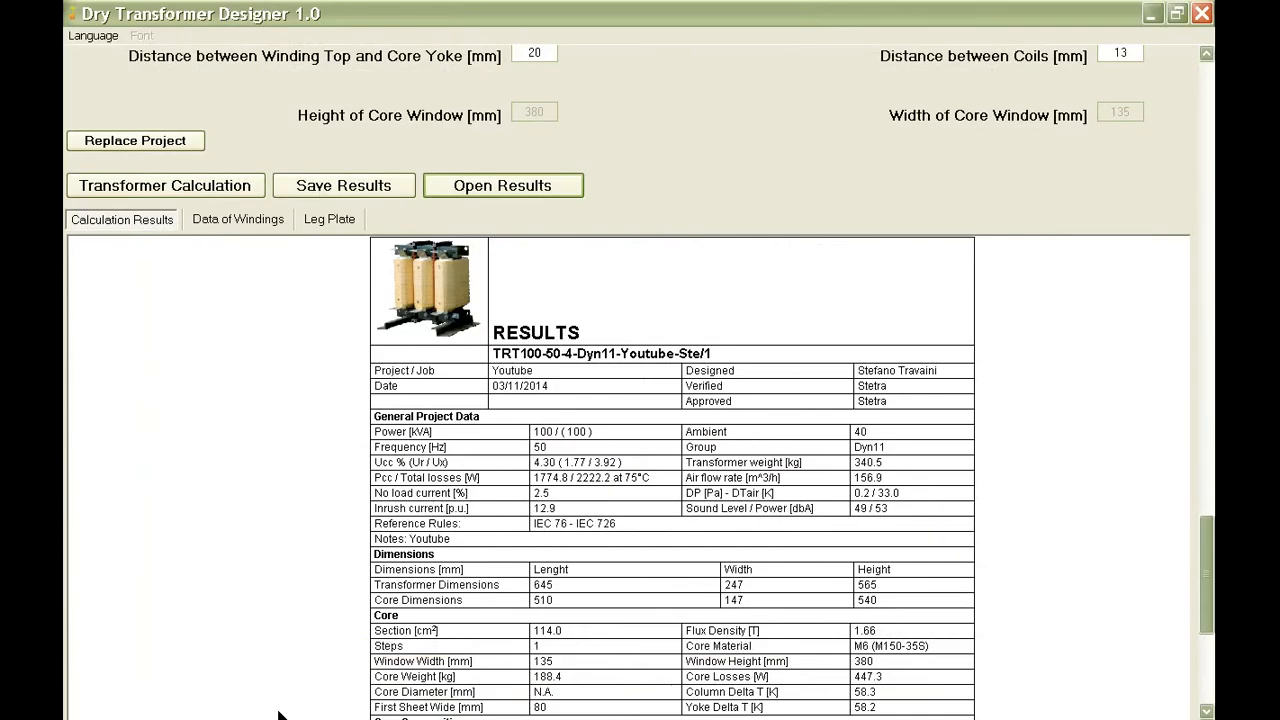
# Open the secondary winding's results document, TRT100-50-4-Dyn11-Youtube-Ste-1Secondary.doc, from the saved results folder.
pyautogui.click(468, 184)
pyautogui.click(610, 236)
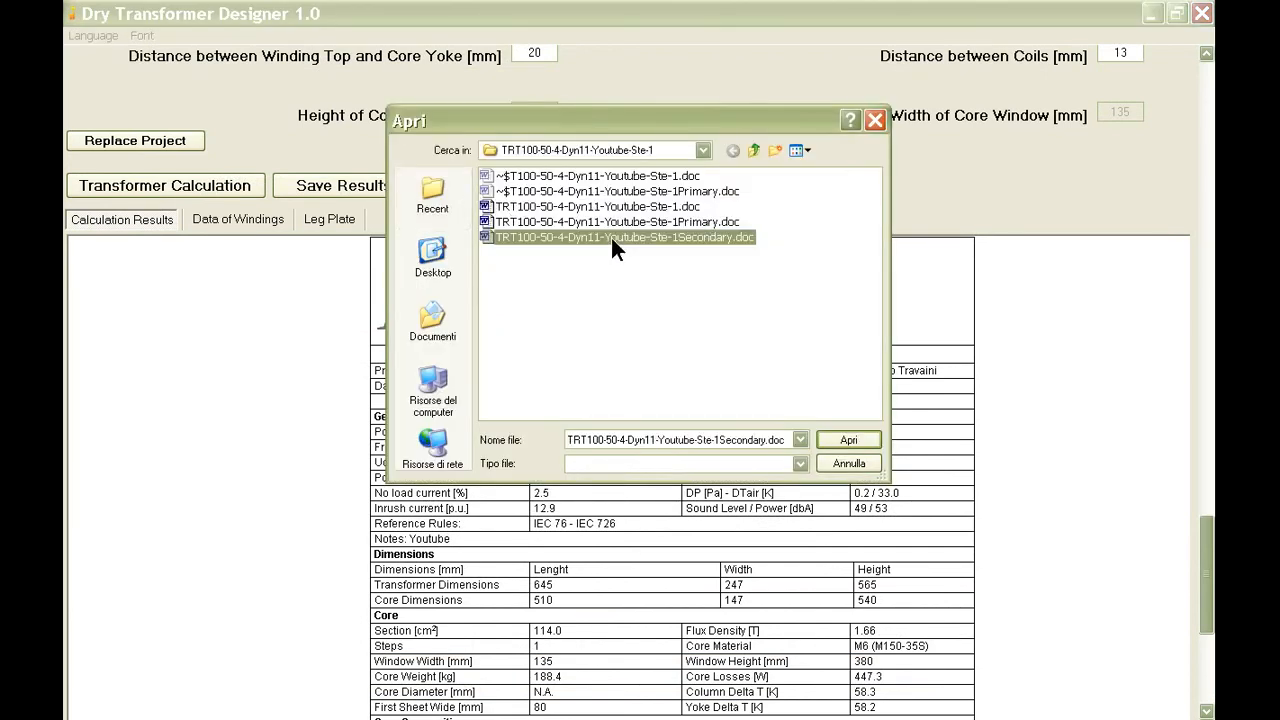
pyautogui.click(837, 436)
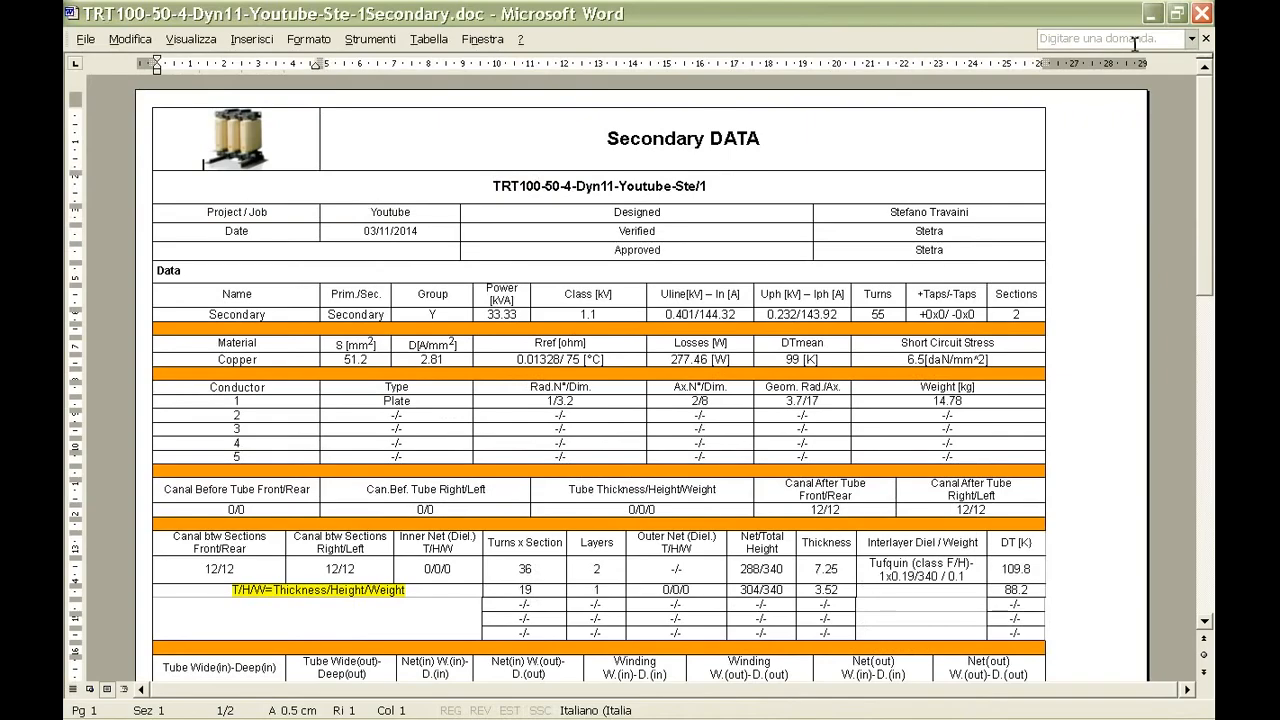
# Examine both pages of the secondary winding's data document, including the conductor, canal, section, resin and external shield tables.
pyautogui.scroll(-1, 1118, 185)
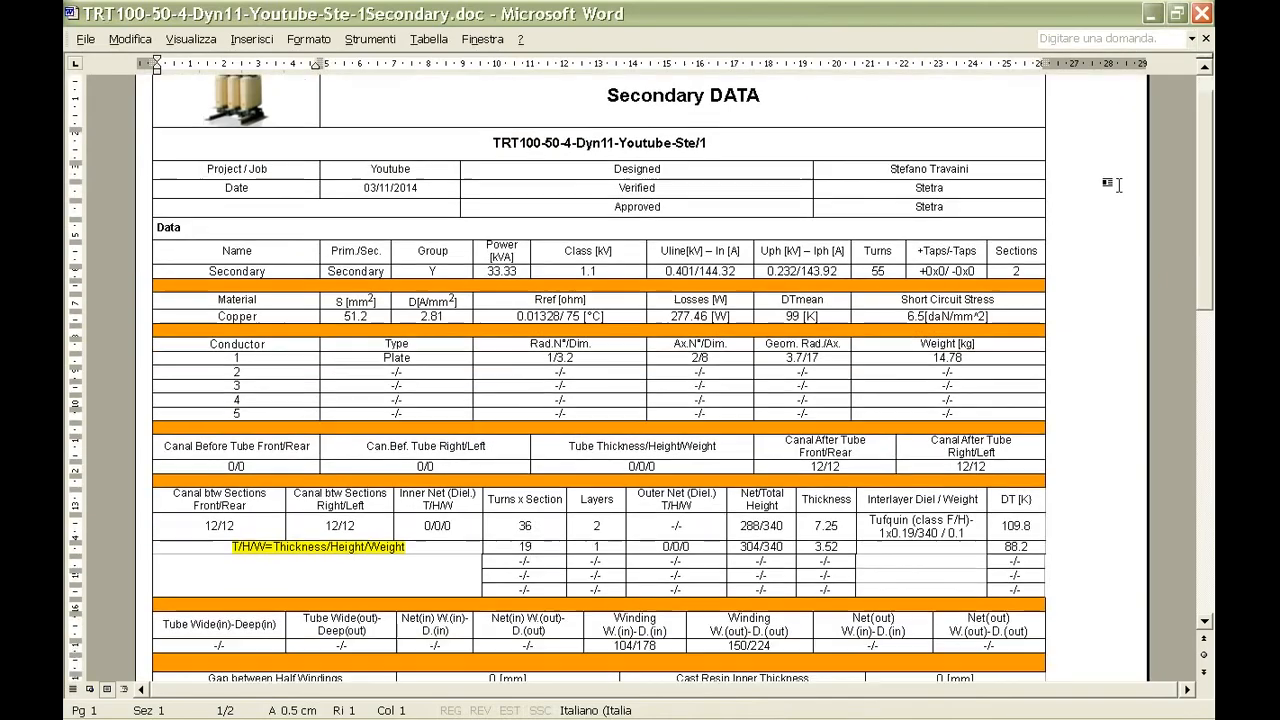
pyautogui.scroll(-1, 1118, 185)
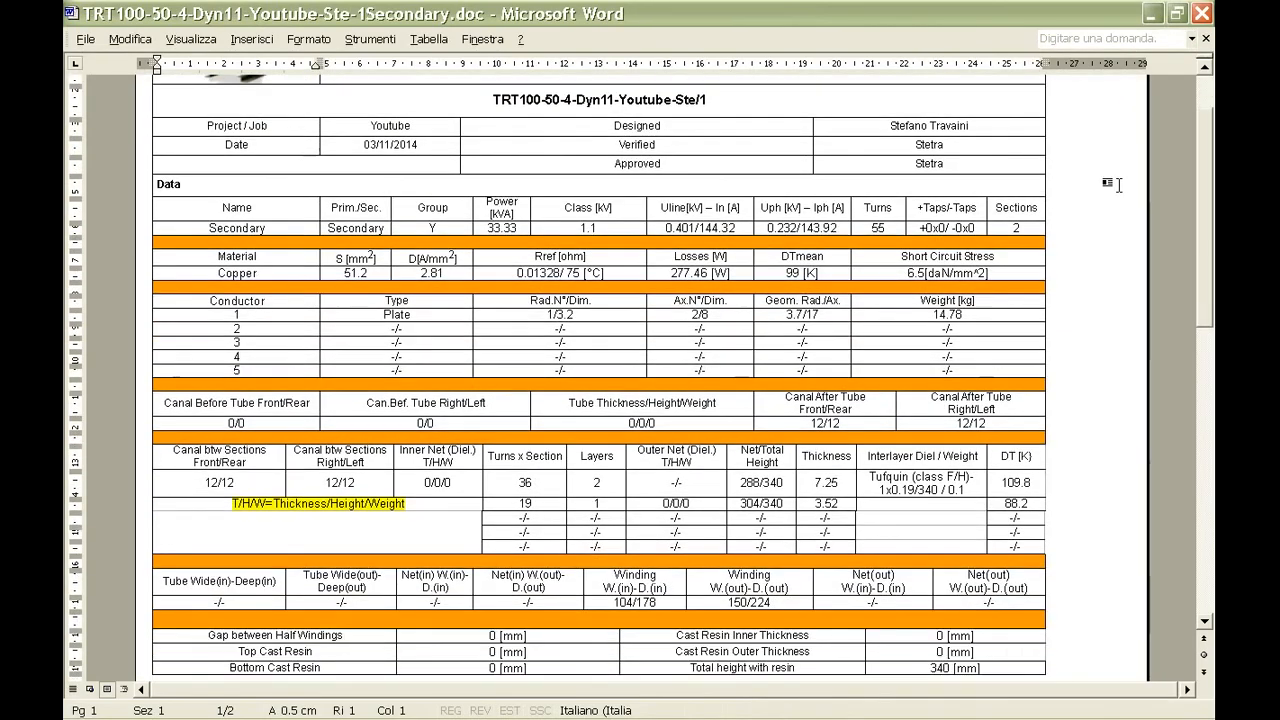
pyautogui.scroll(-1, 1118, 185)
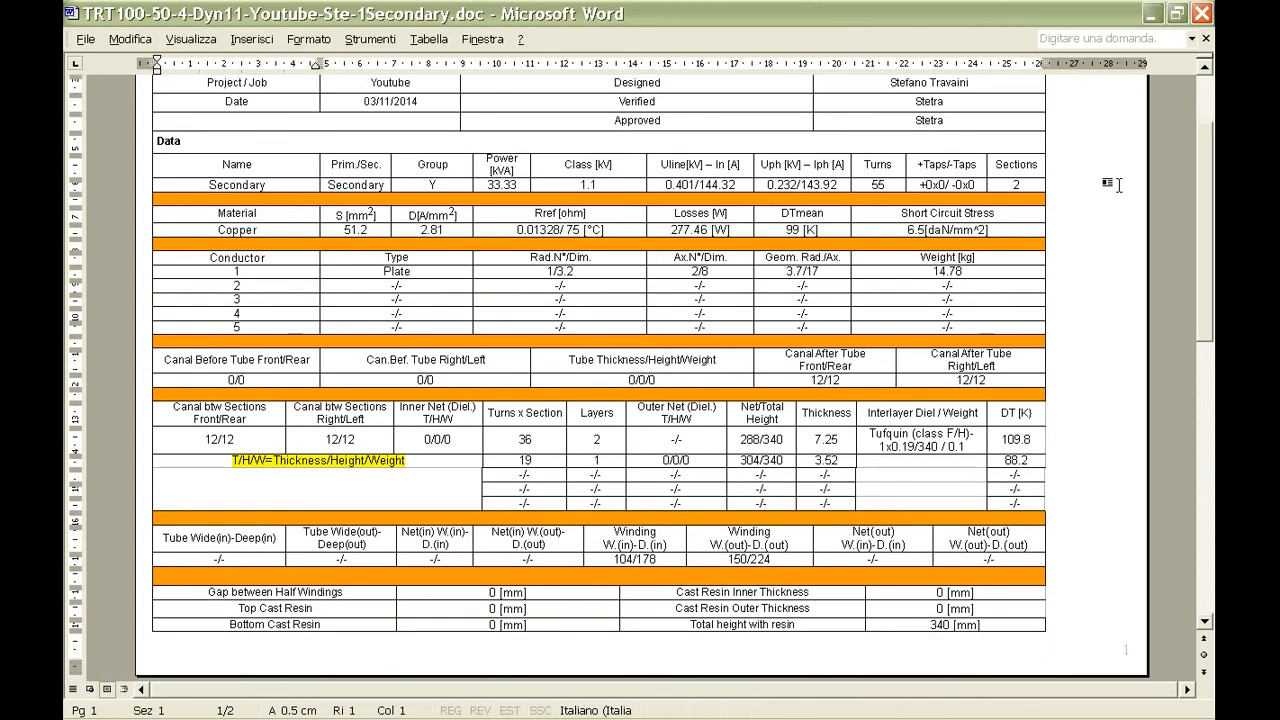
pyautogui.scroll(-1, 1118, 185)
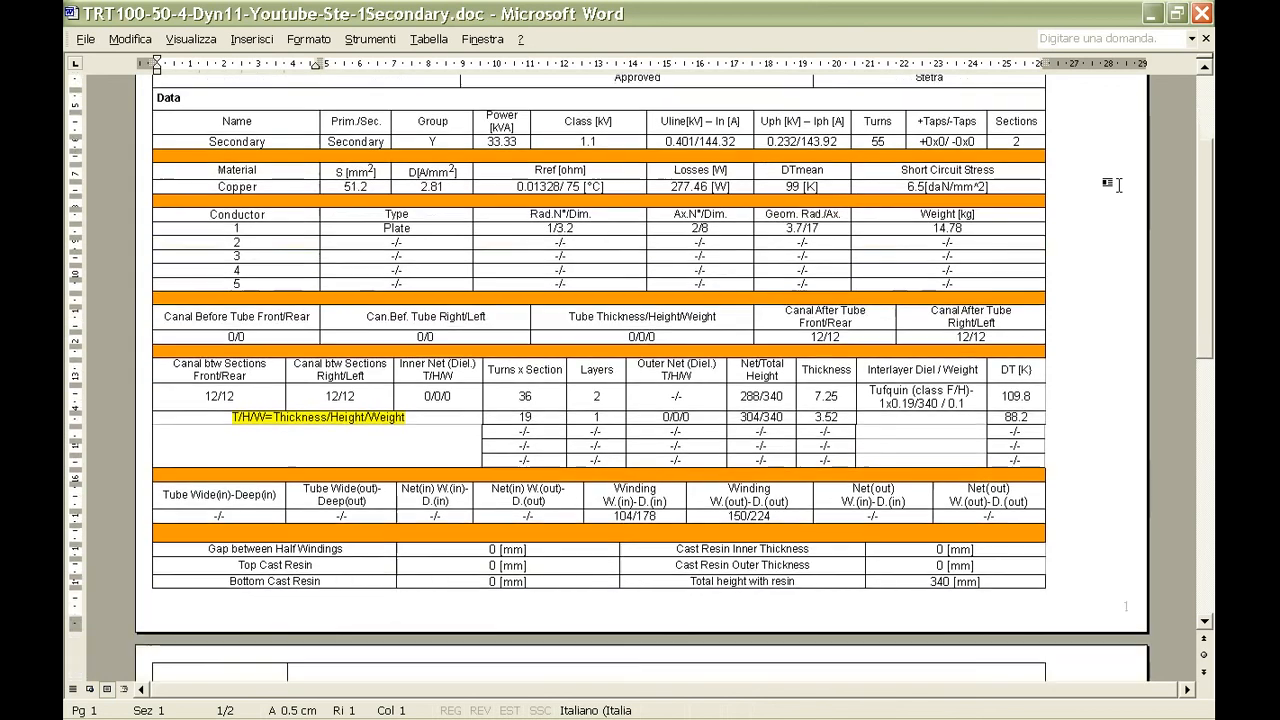
pyautogui.scroll(-1, 1118, 185)
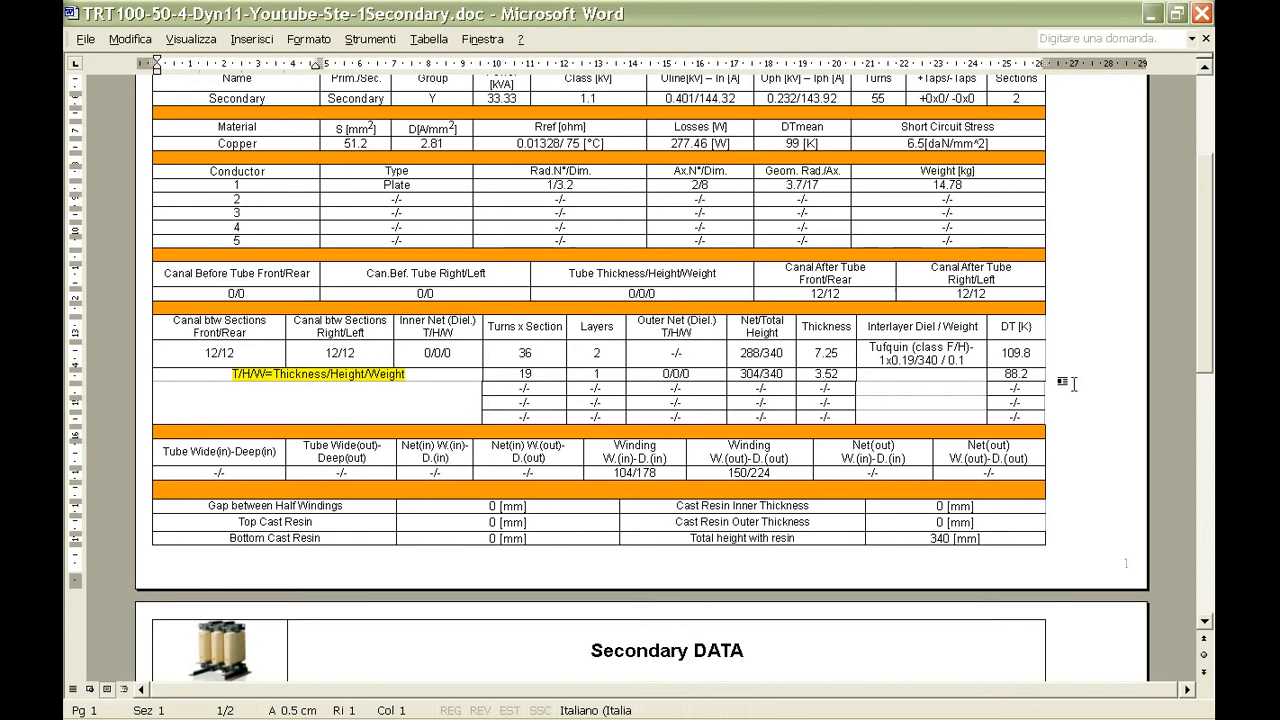
pyautogui.scroll(-4, 1096, 375)
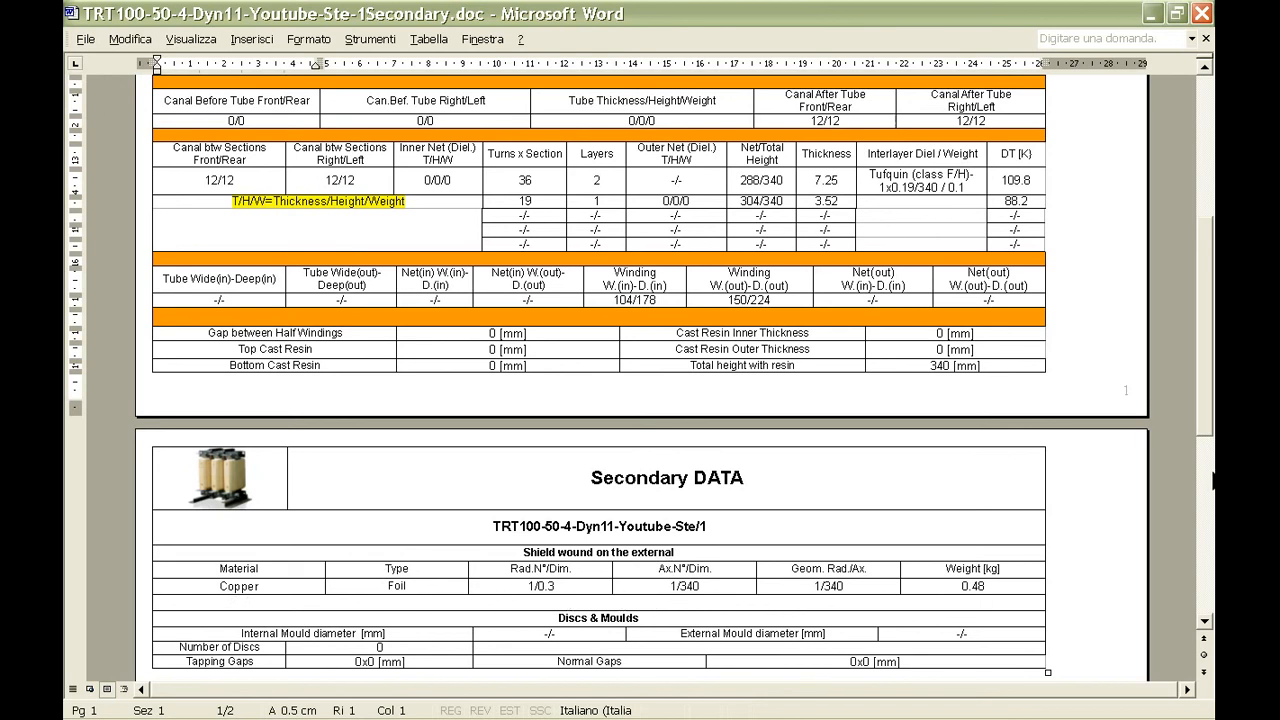
pyautogui.scroll(1, 1194, 467)
pyautogui.scroll(1, 1187, 467)
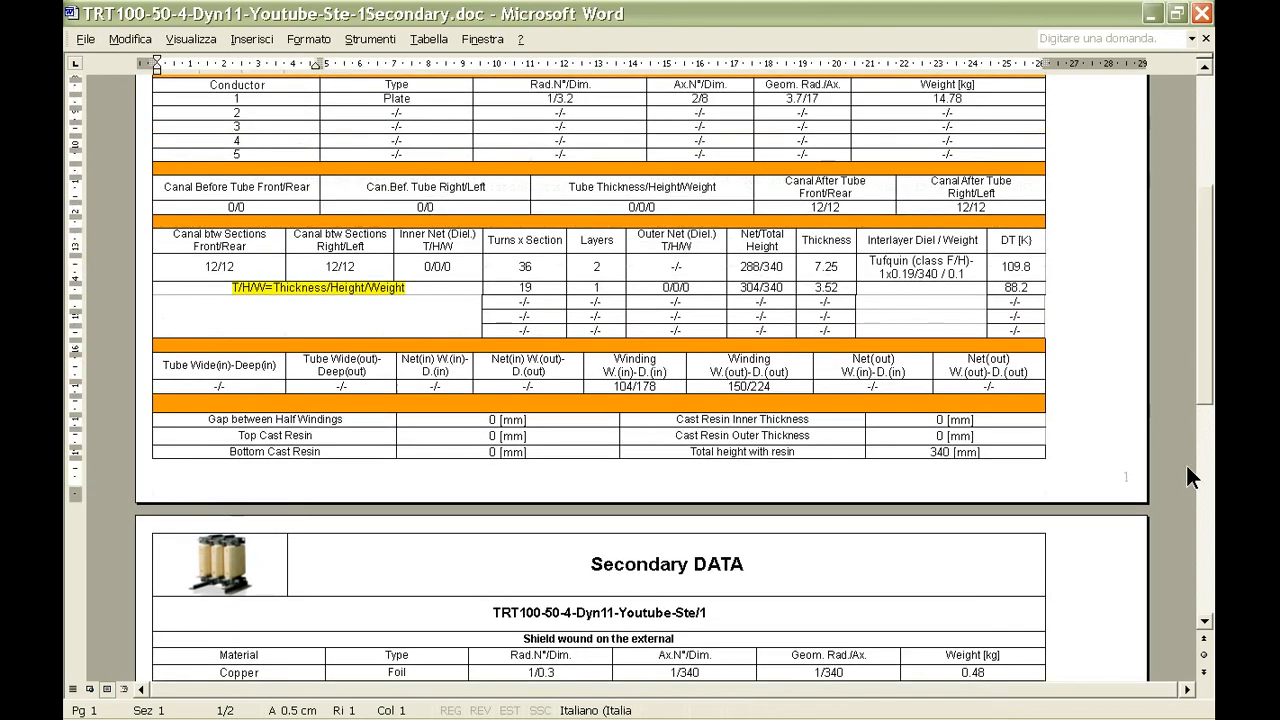
pyautogui.scroll(1, 1186, 467)
pyautogui.scroll(1, 1186, 467)
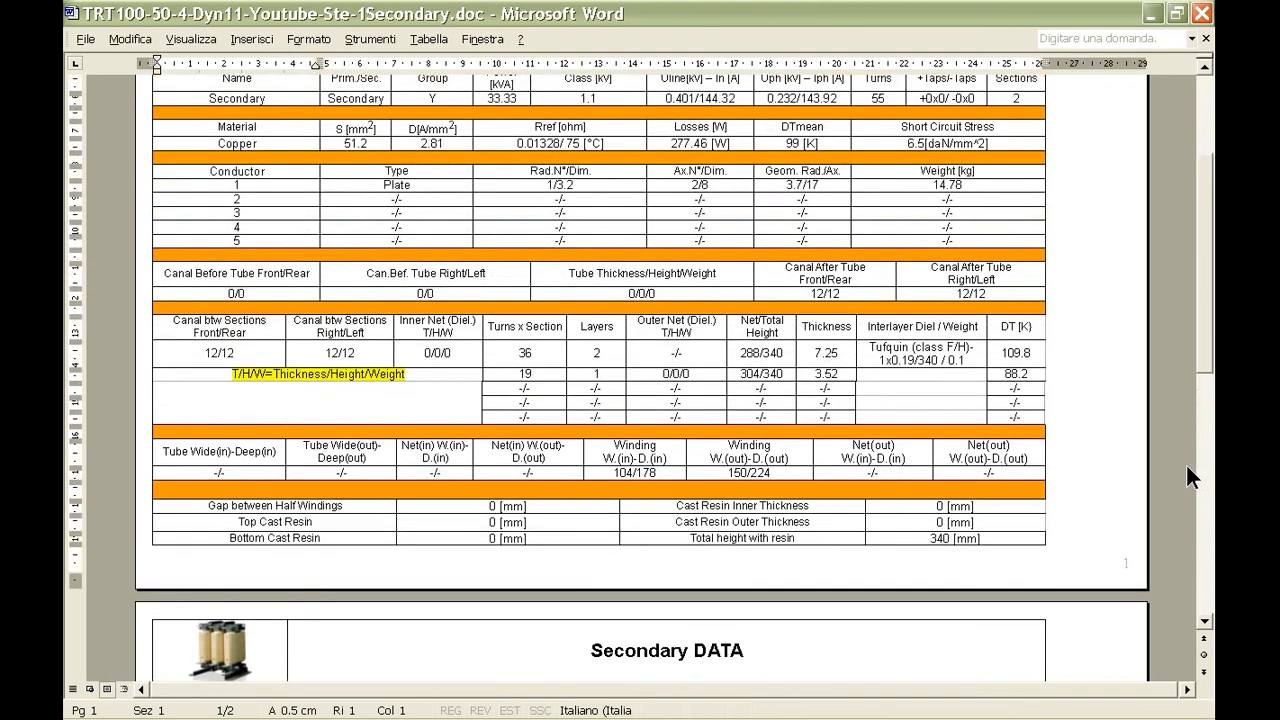
pyautogui.scroll(2, 1166, 422)
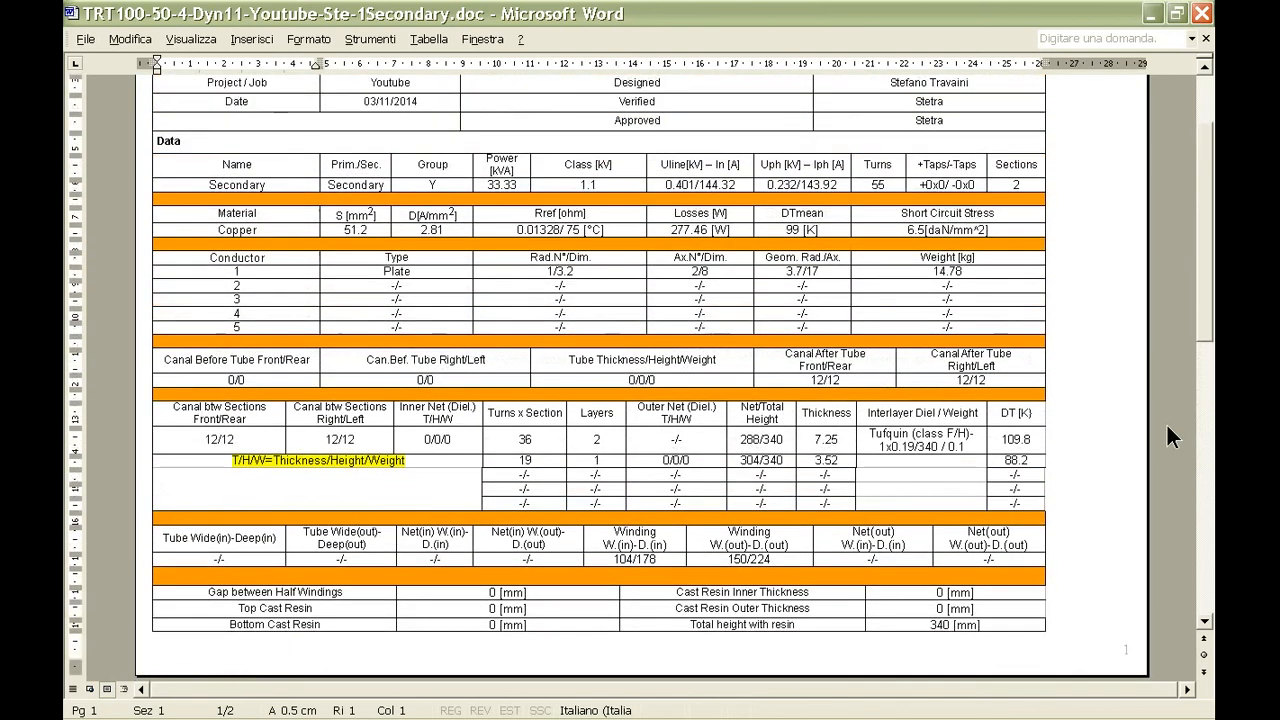
pyautogui.scroll(1, 1166, 422)
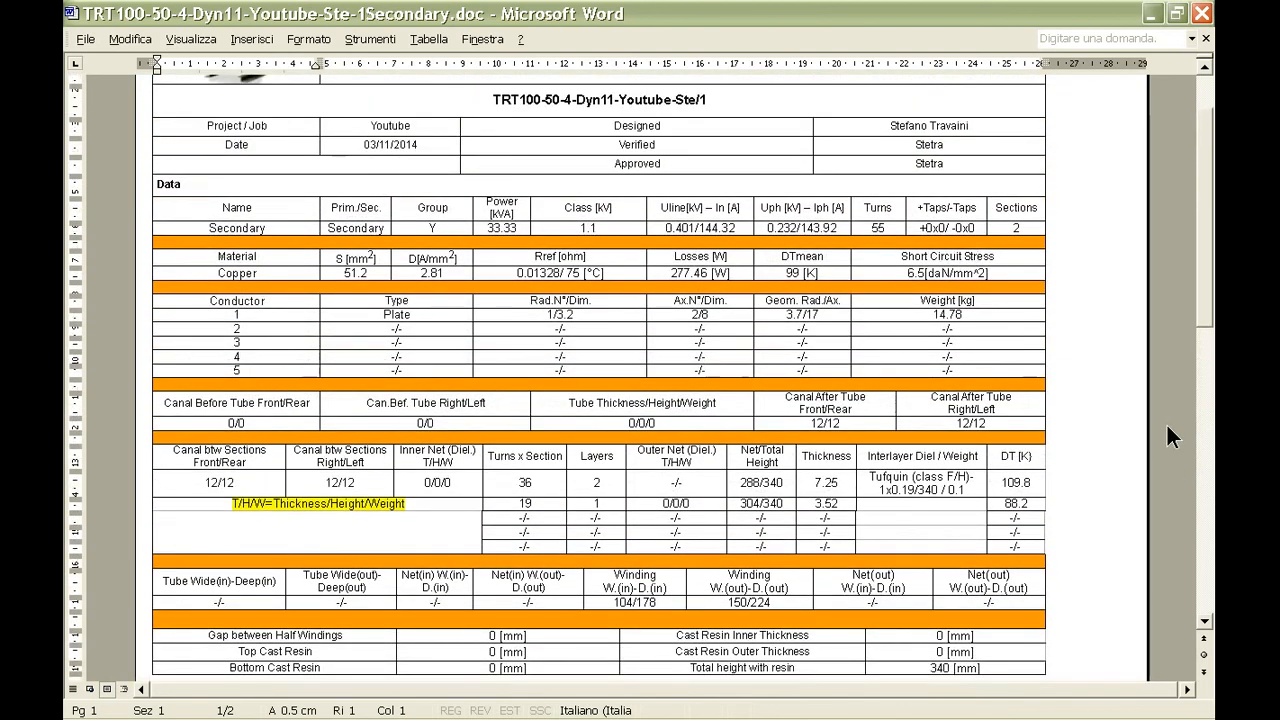
pyautogui.scroll(2, 1166, 422)
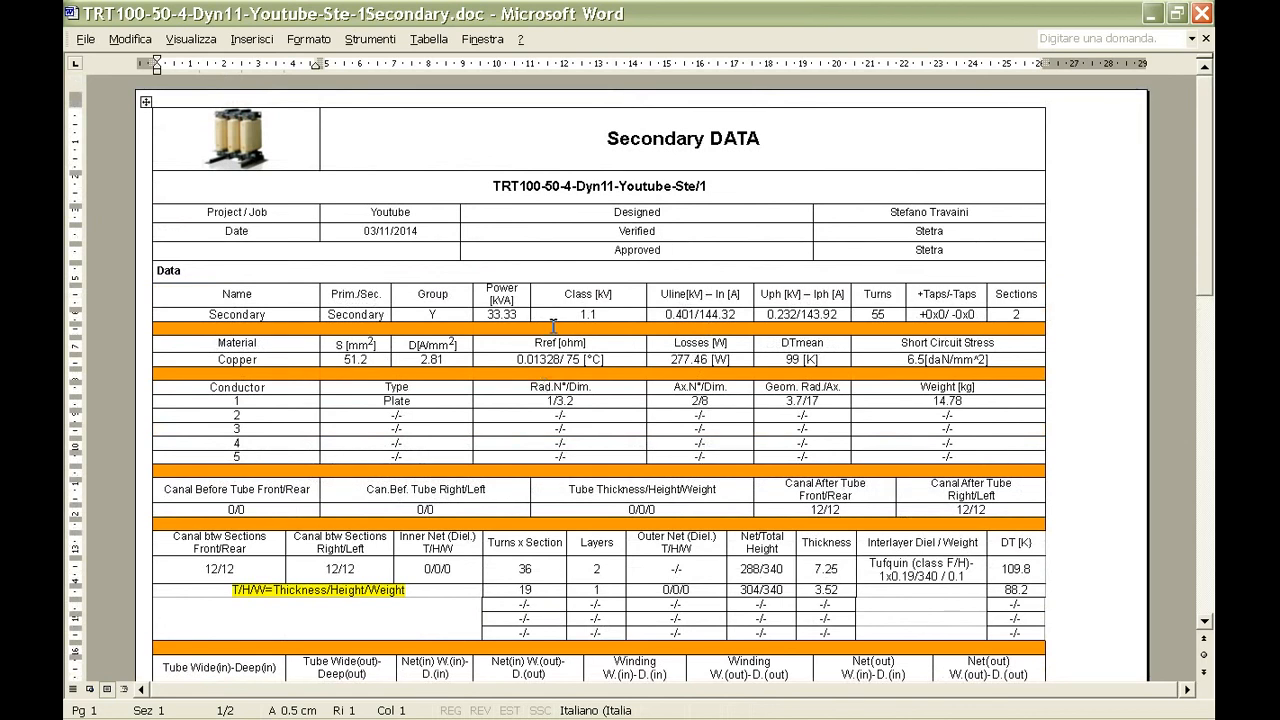
# Return to Dry Transformer Designer and look back over the project form from the calculation results up to the General Data section.
pyautogui.moveTo(345, 708)
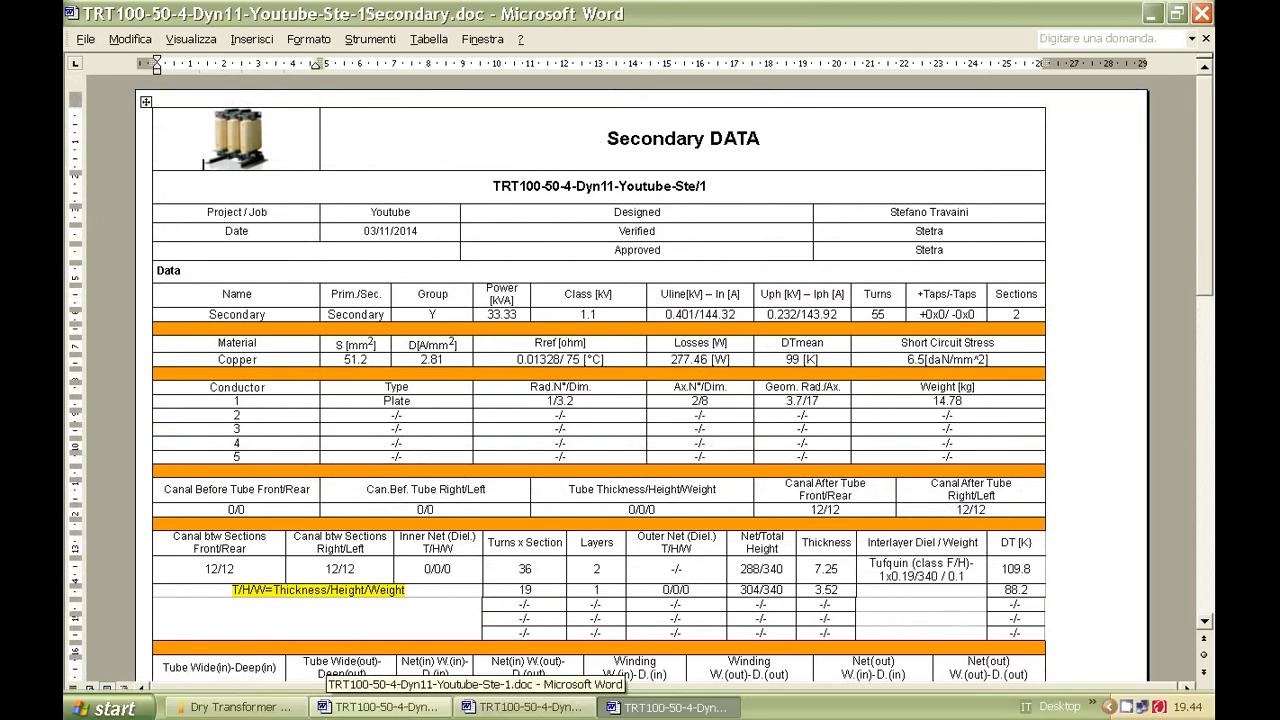
pyautogui.click(272, 707)
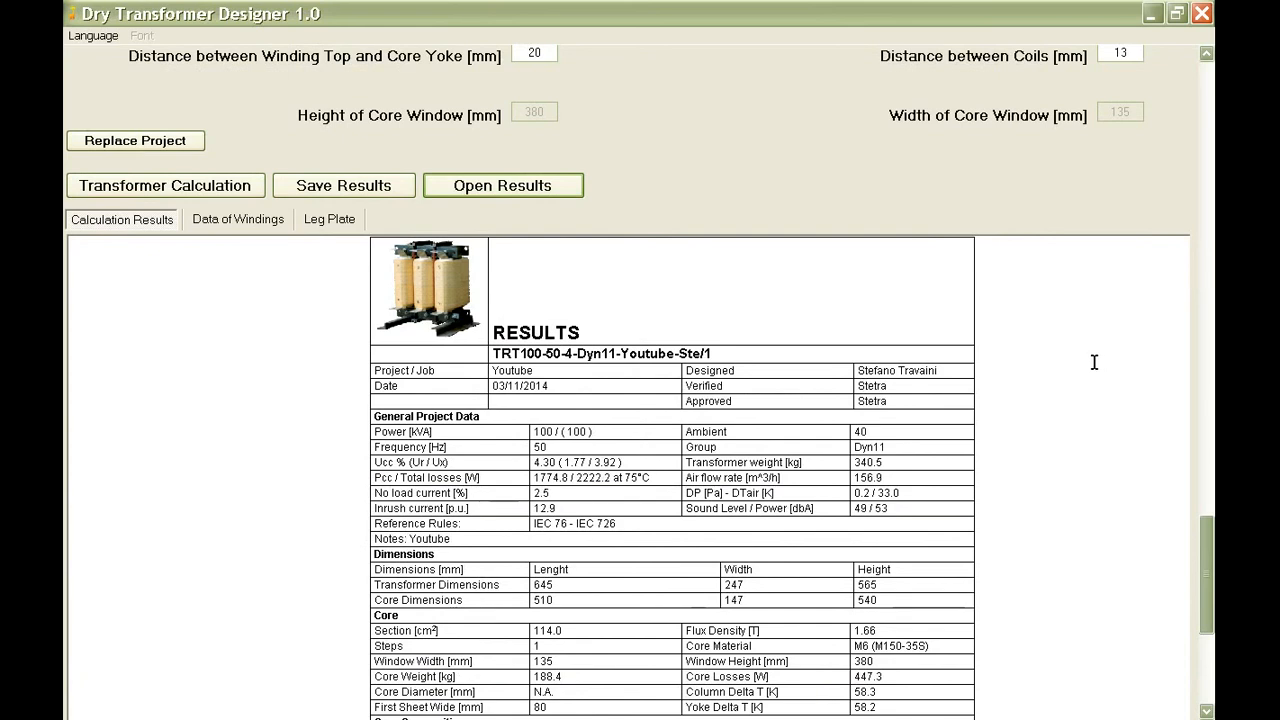
pyautogui.scroll(1, 1094, 362)
pyautogui.scroll(1, 1094, 362)
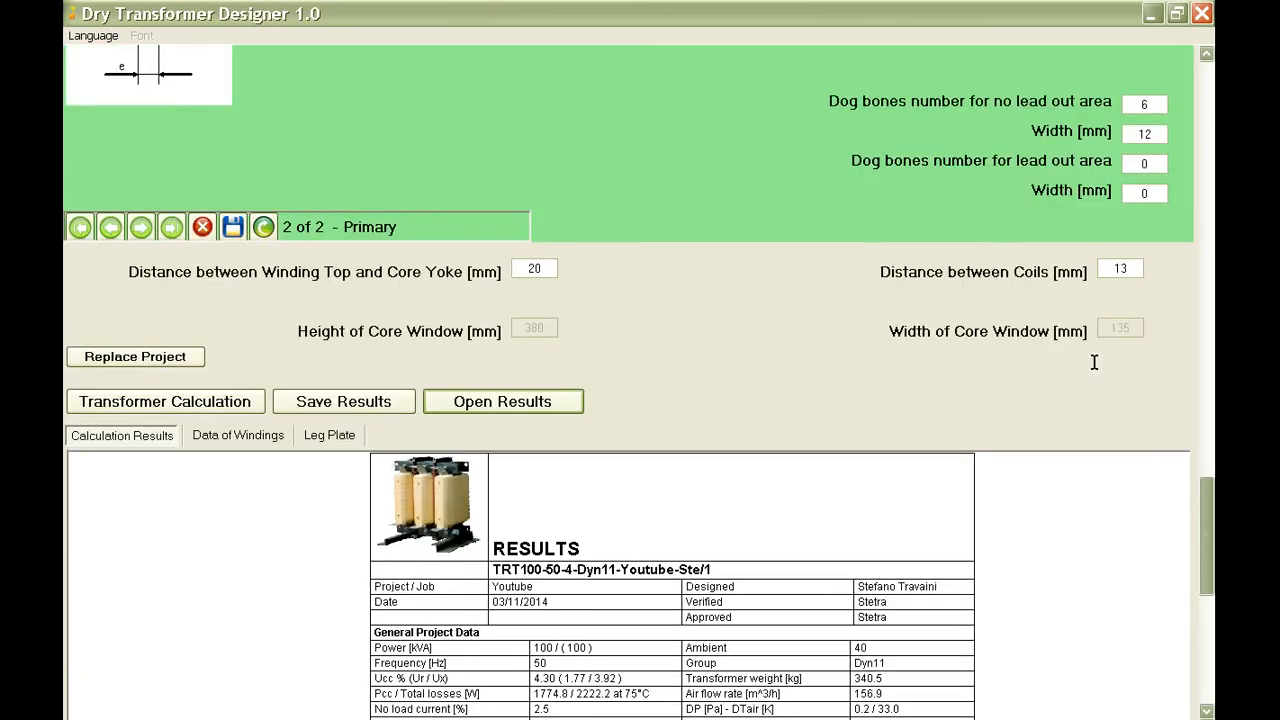
pyautogui.scroll(2, 1094, 362)
pyautogui.scroll(3, 1093, 368)
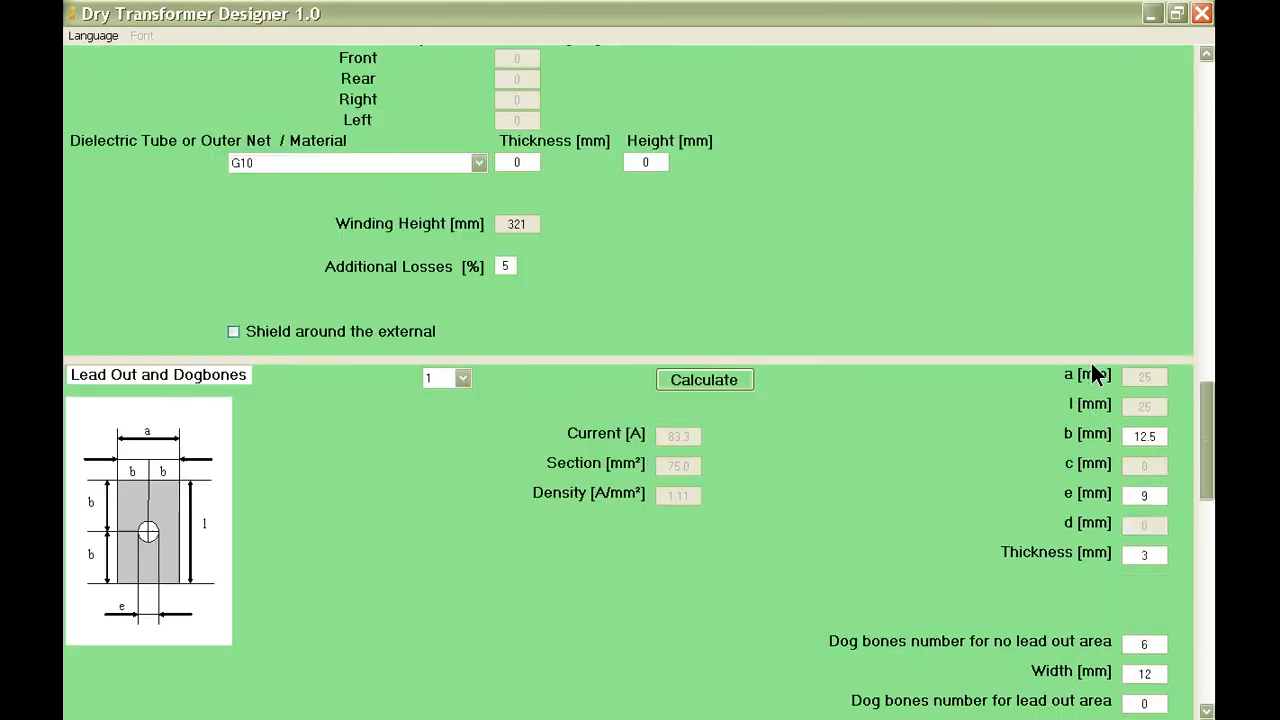
pyautogui.scroll(3, 1092, 368)
pyautogui.scroll(9, 1092, 375)
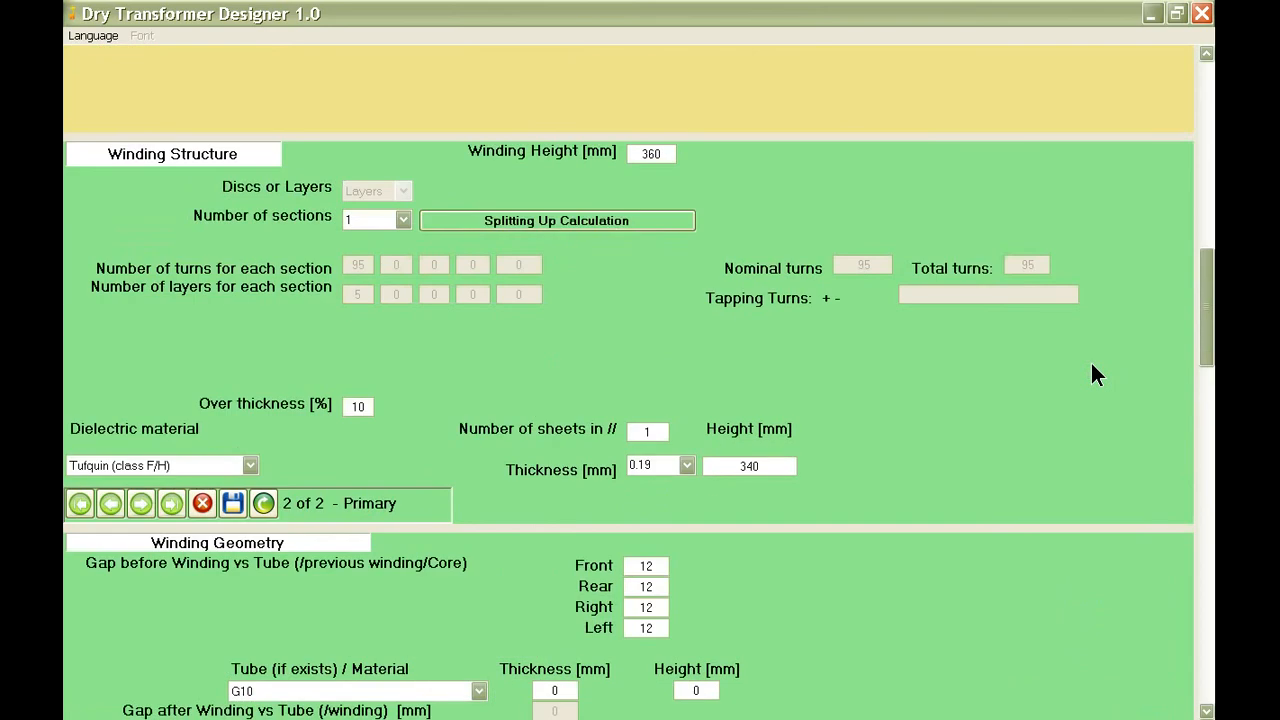
pyautogui.scroll(5, 1092, 375)
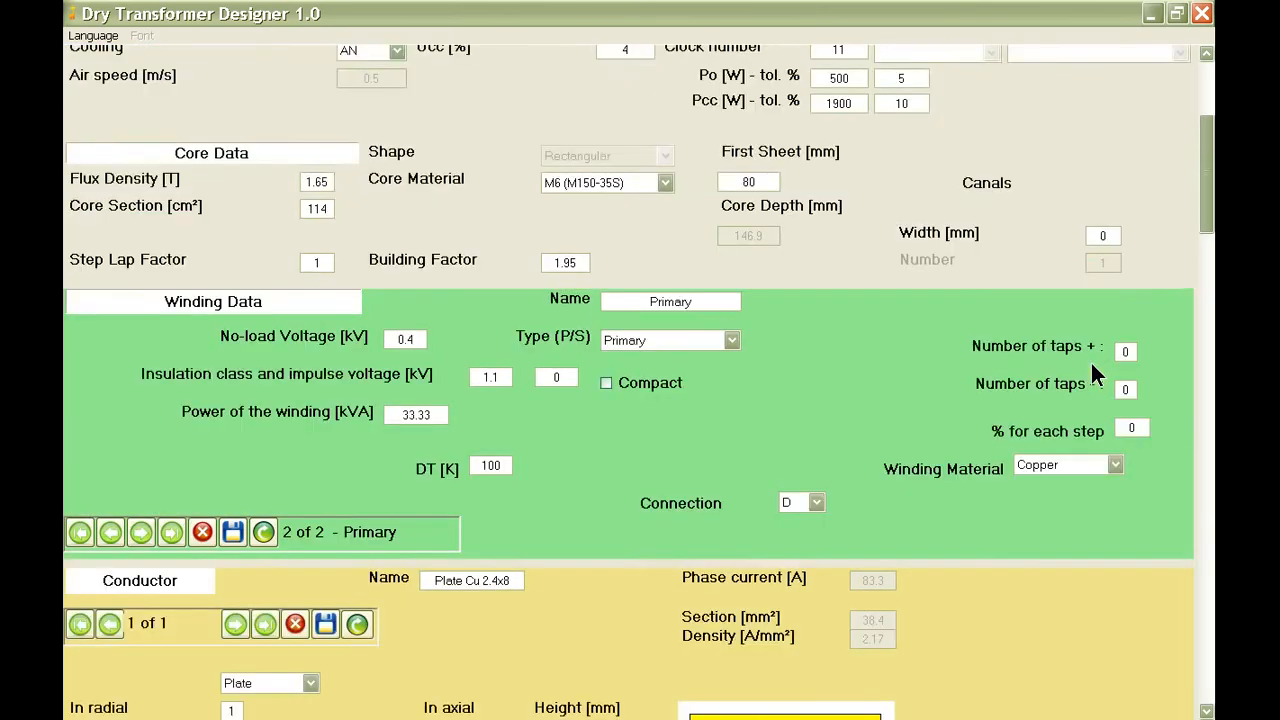
pyautogui.scroll(1, 1096, 374)
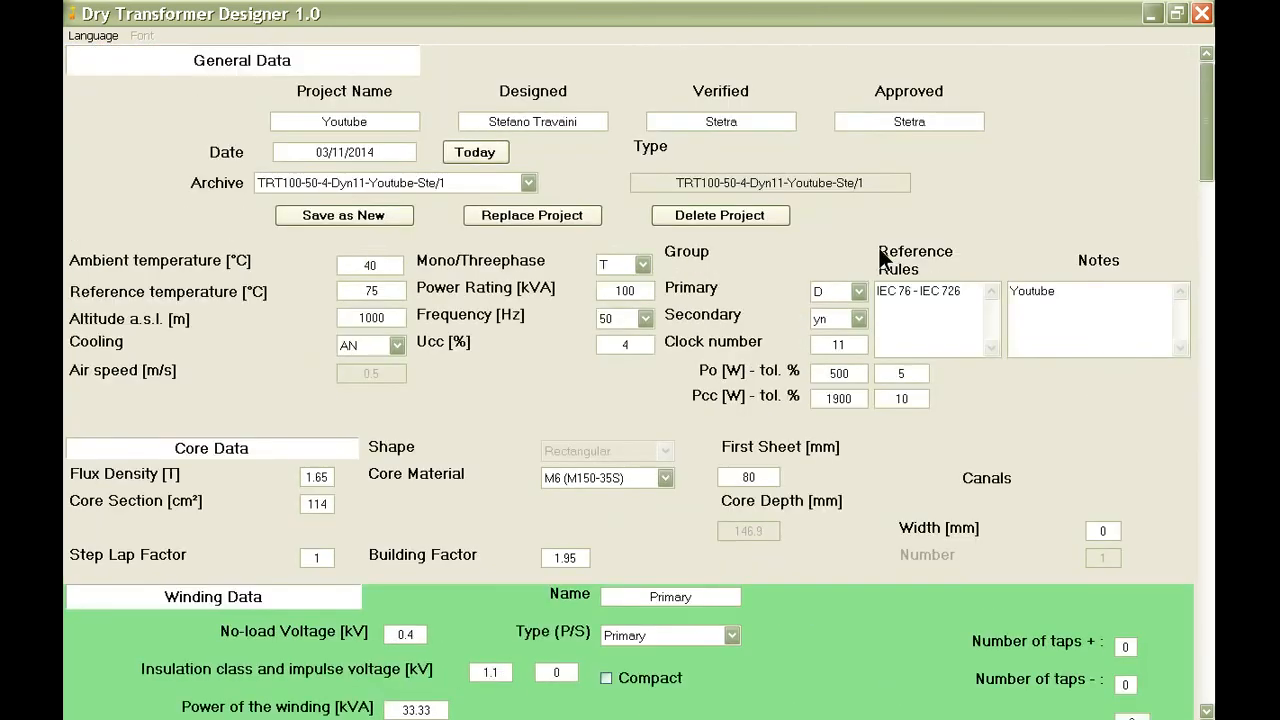